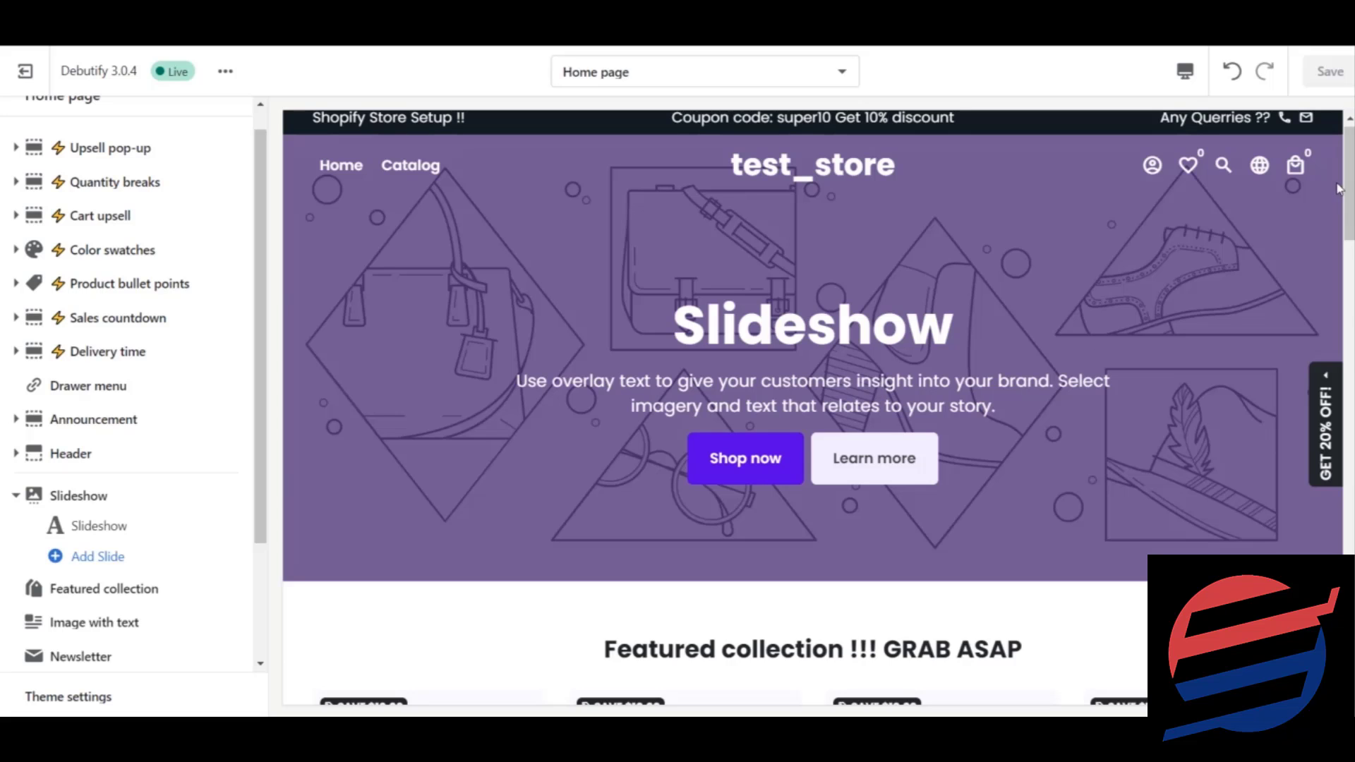
Disable the transparent header in the theme settings of the home page's Slideshow section
left_click_drag(1349, 183, 1349, 186)
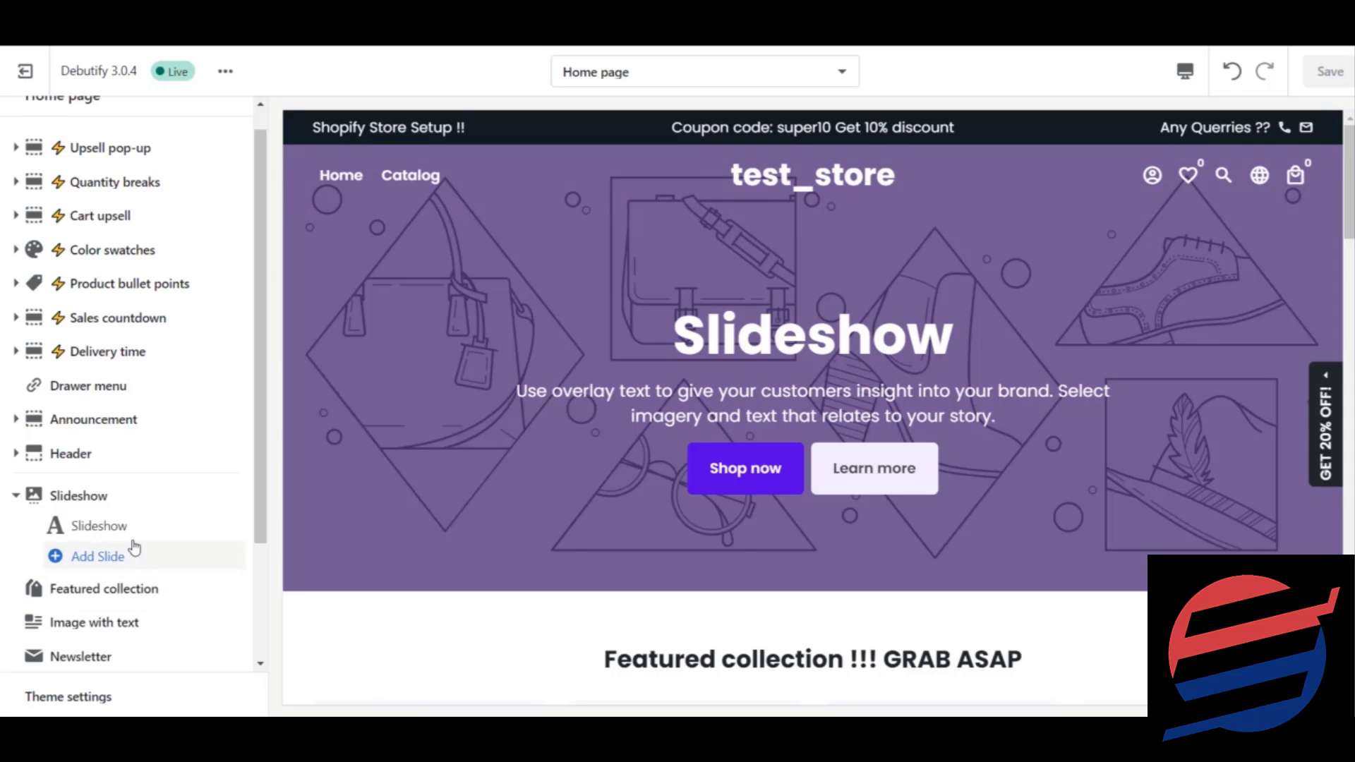
left_click(92, 498)
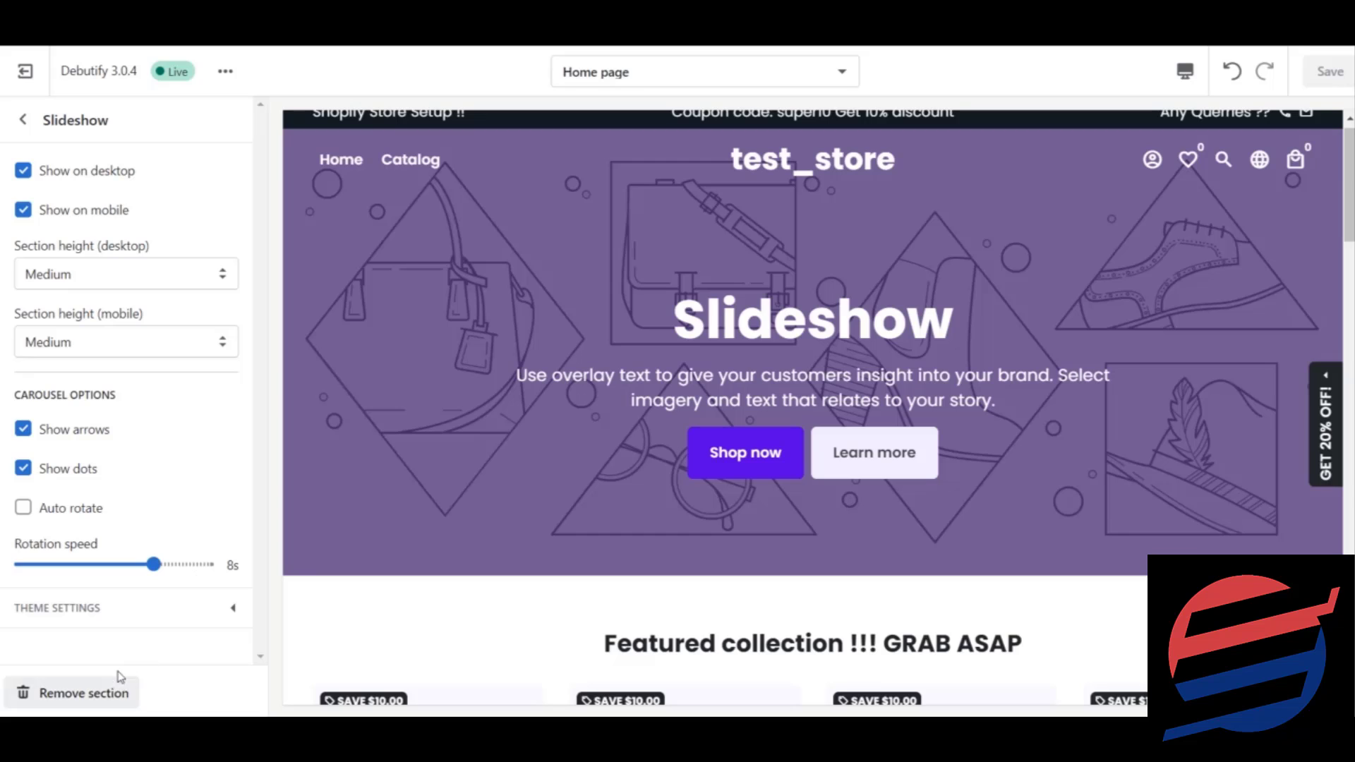
left_click(138, 624)
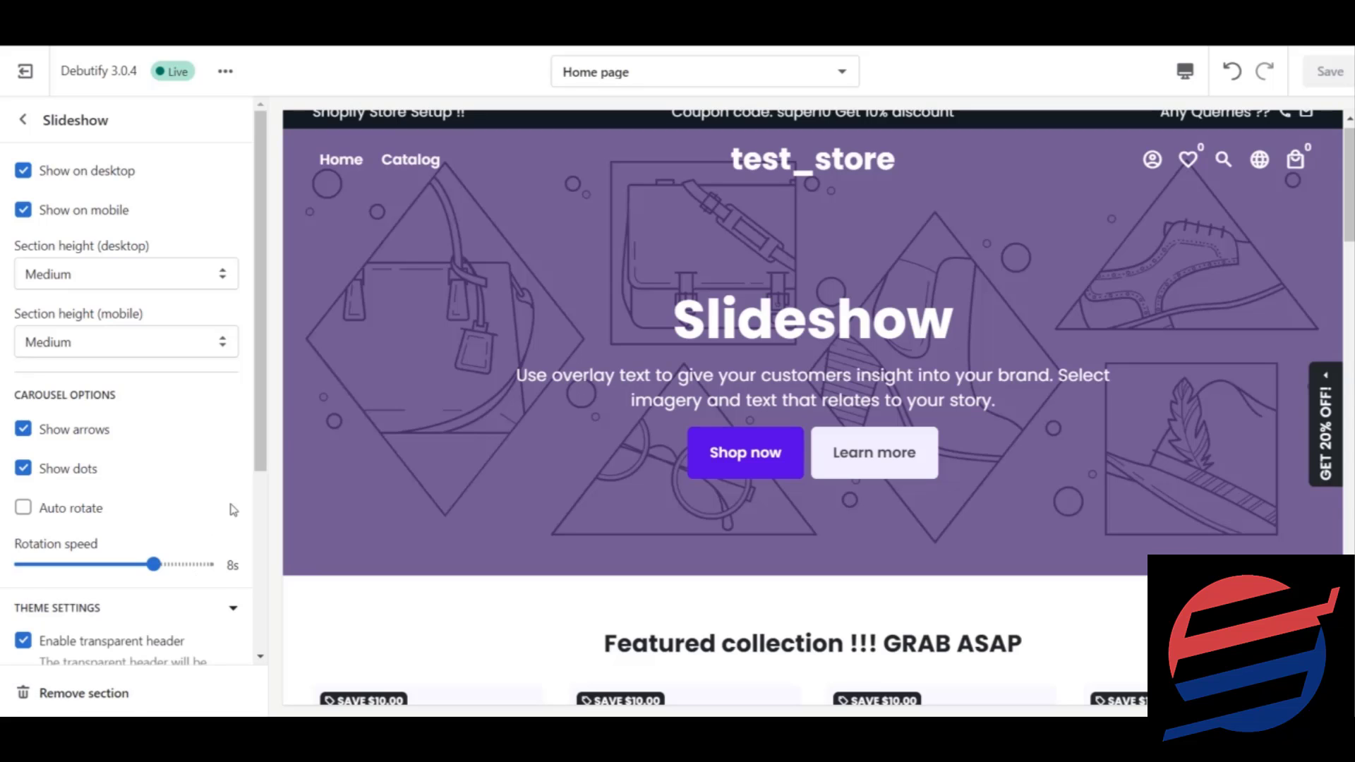
left_click_drag(264, 389, 294, 525)
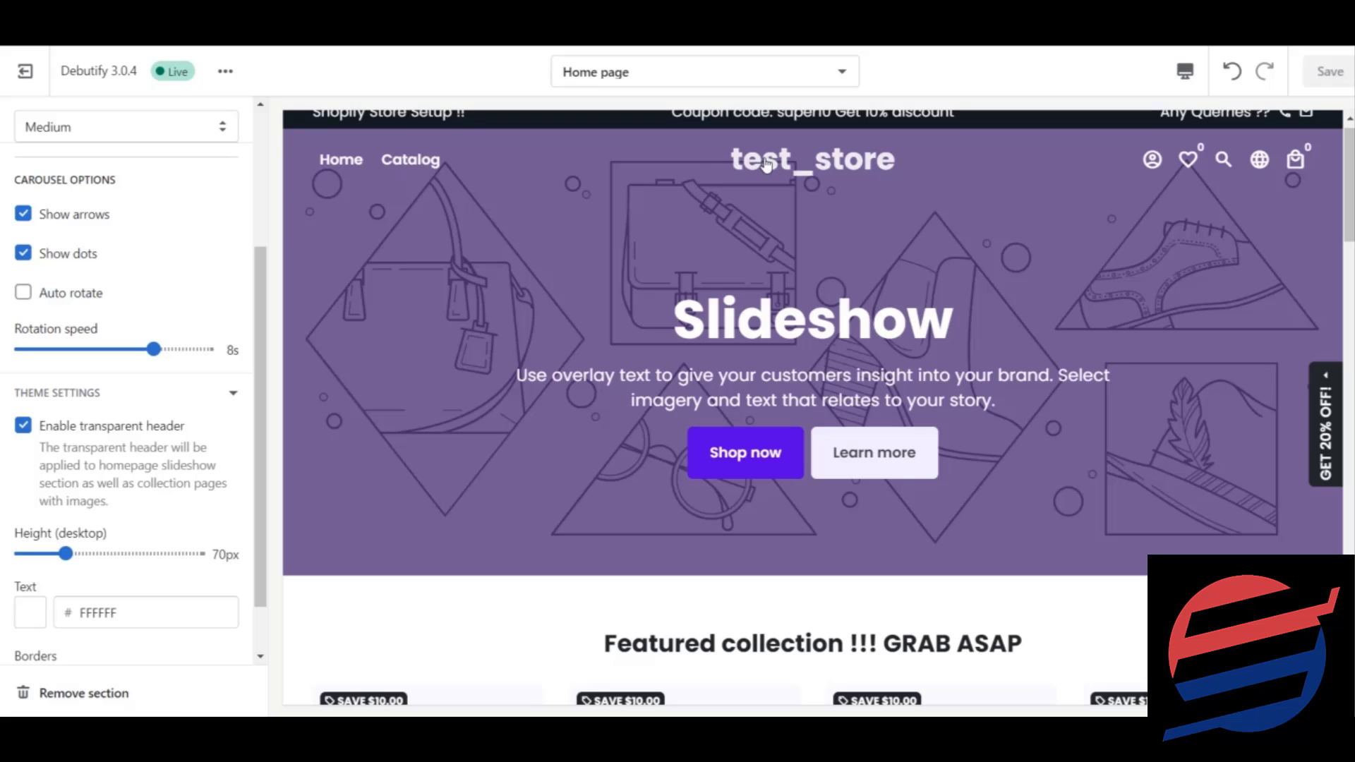
mouse_move(1253, 147)
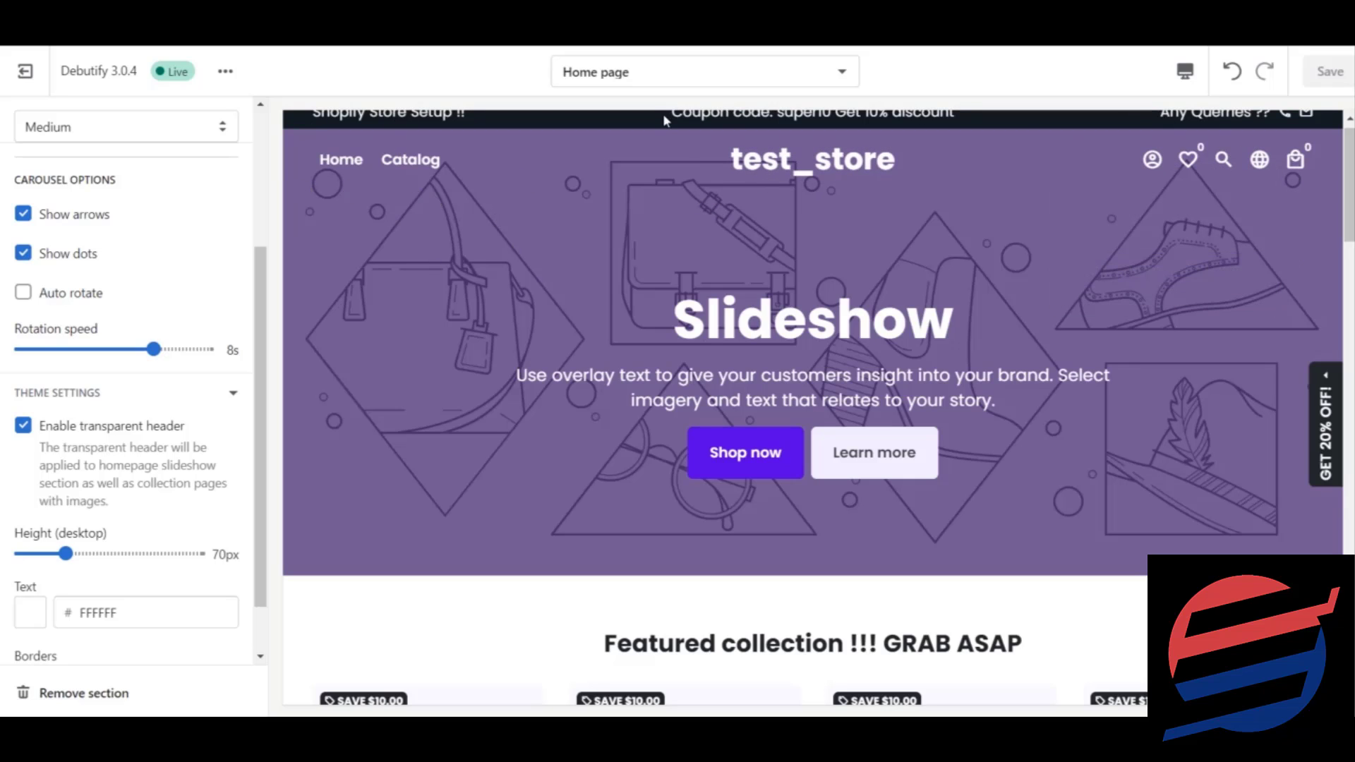
left_click(24, 425)
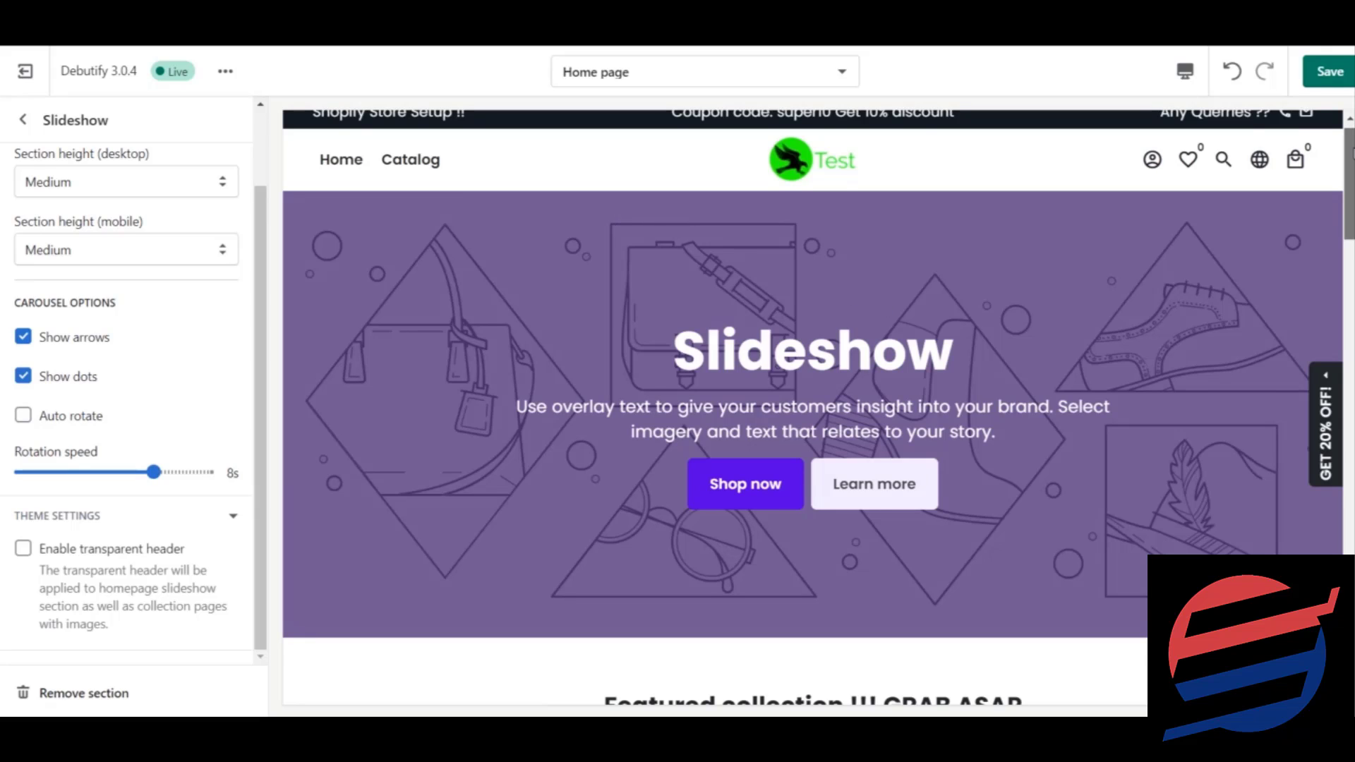
scroll(1348, 184, "up", 1)
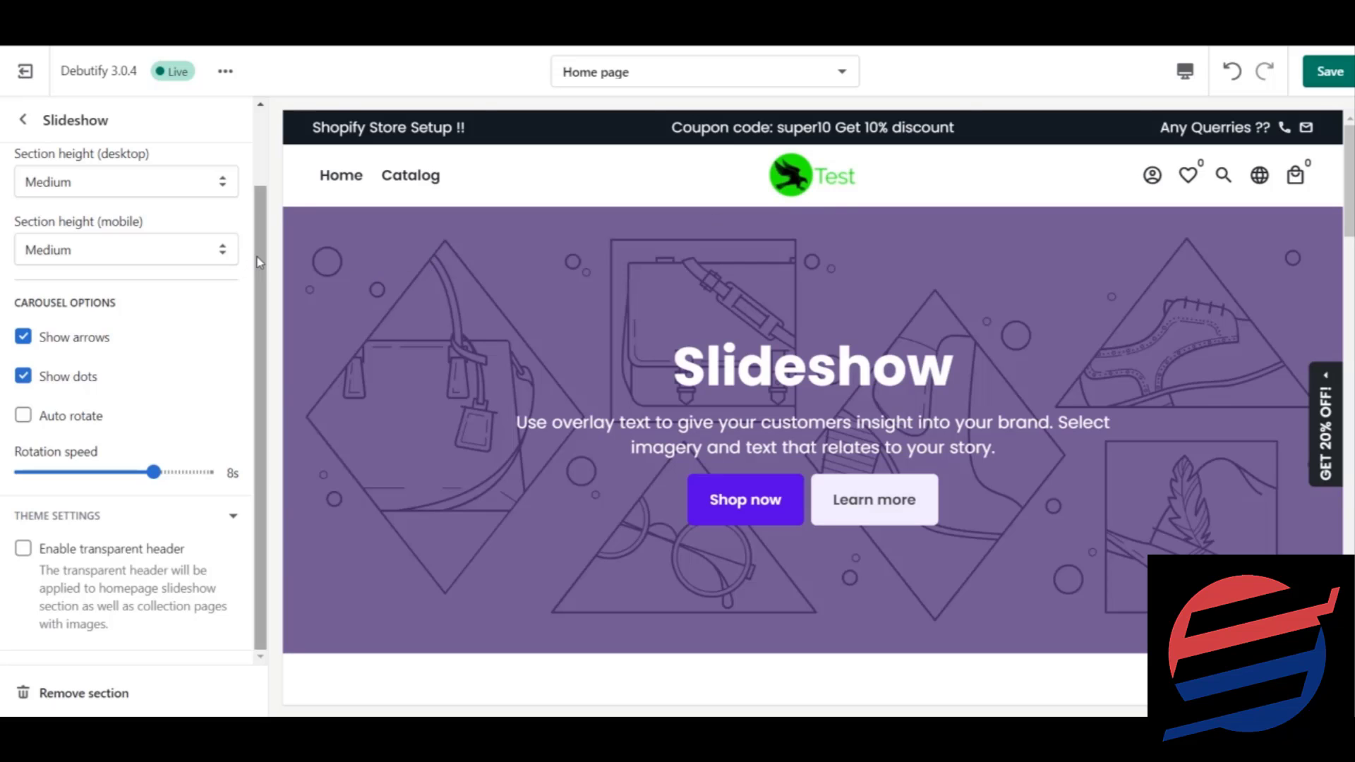
left_click_drag(256, 257, 240, 57)
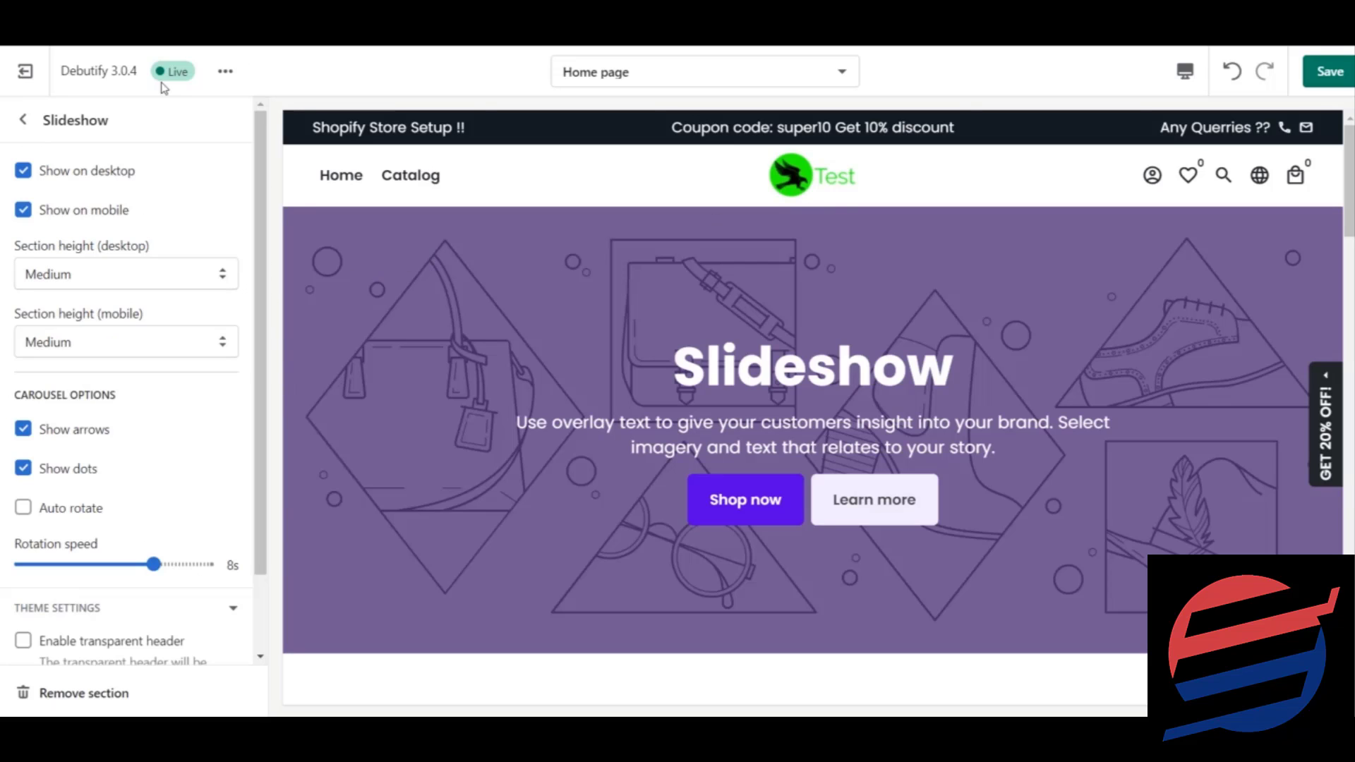
Open the settings of the slide inside the Slideshow section and show the free images for its desktop background
left_click(29, 122)
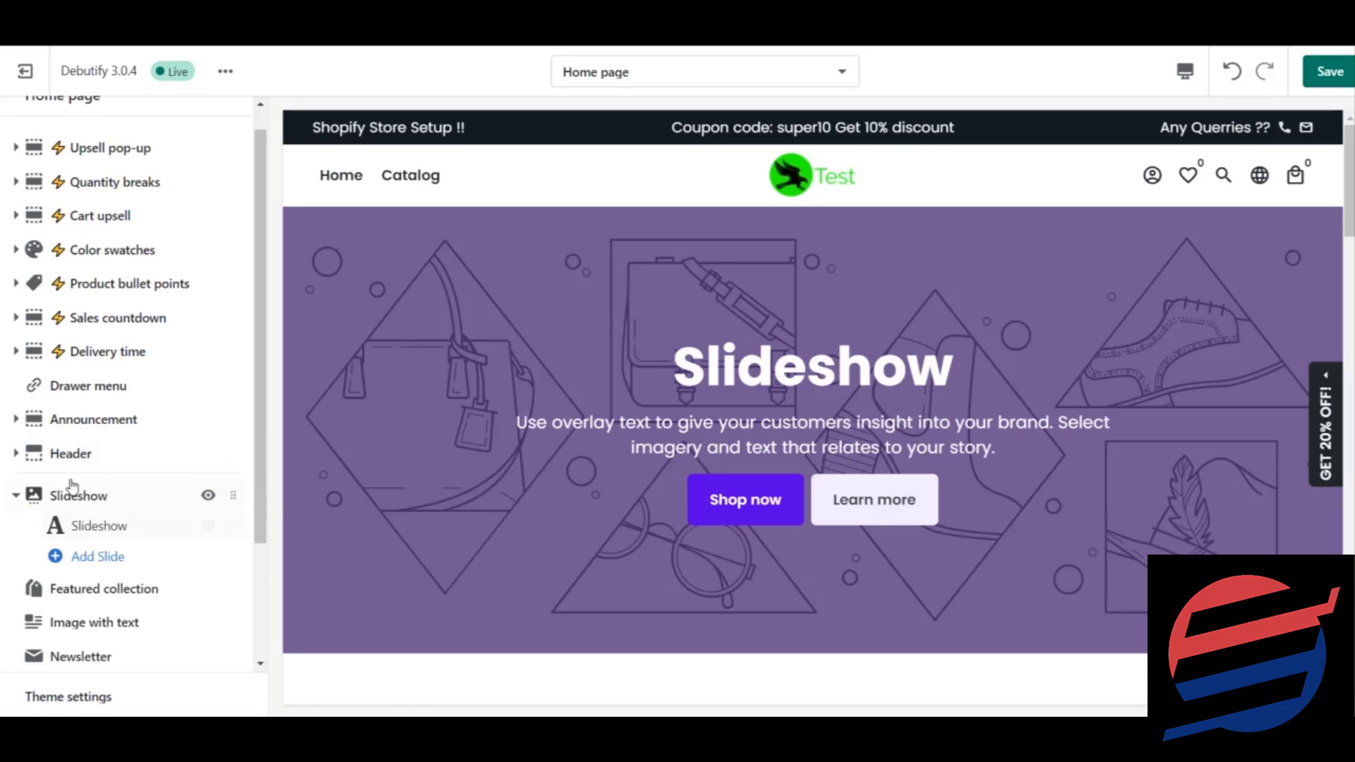
left_click(75, 531)
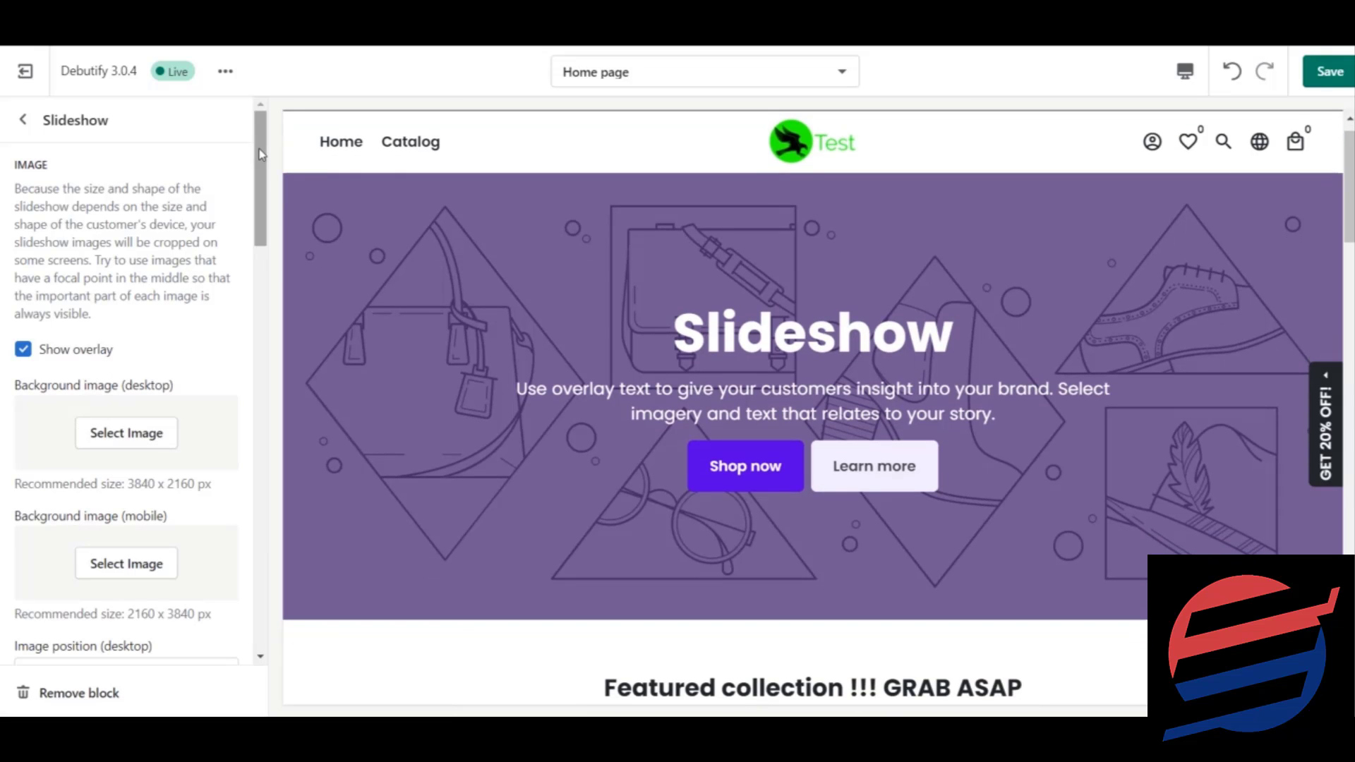
left_click_drag(261, 154, 269, 171)
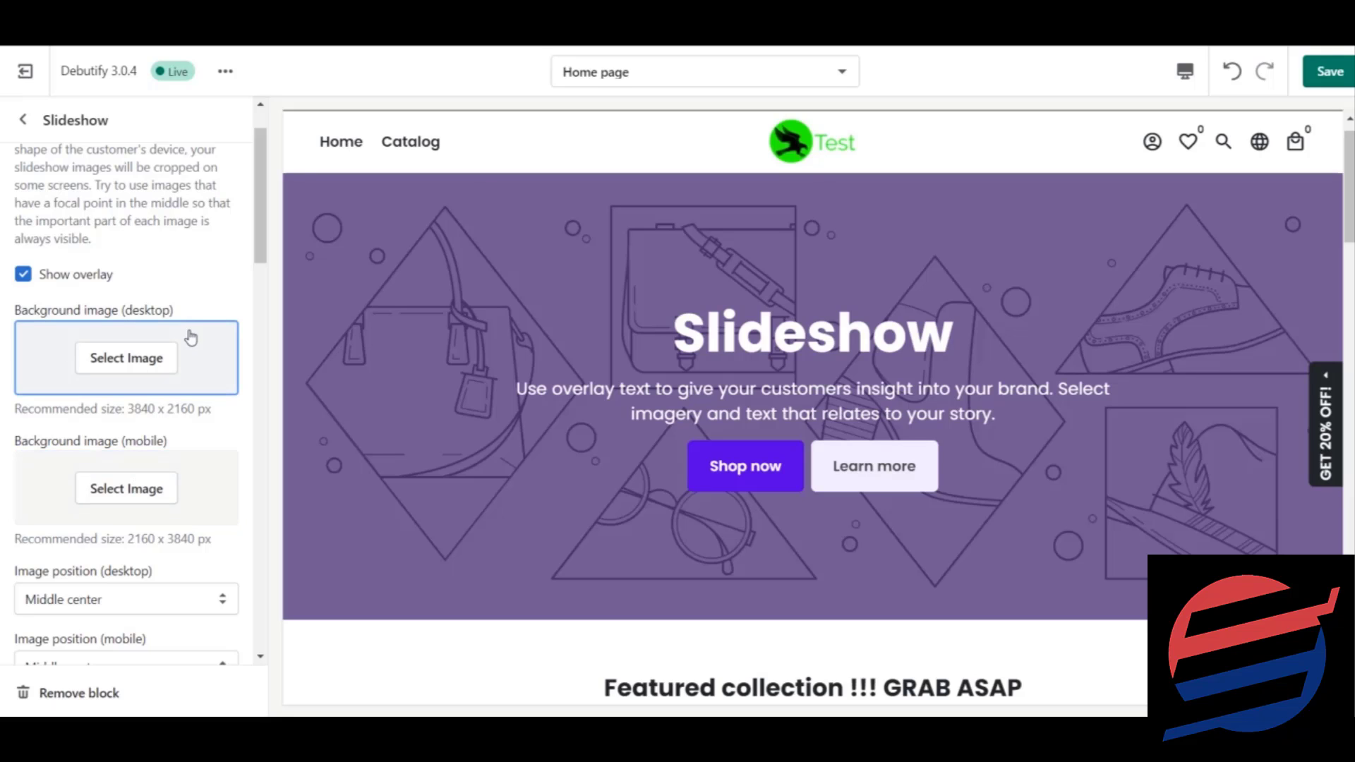
left_click(162, 356)
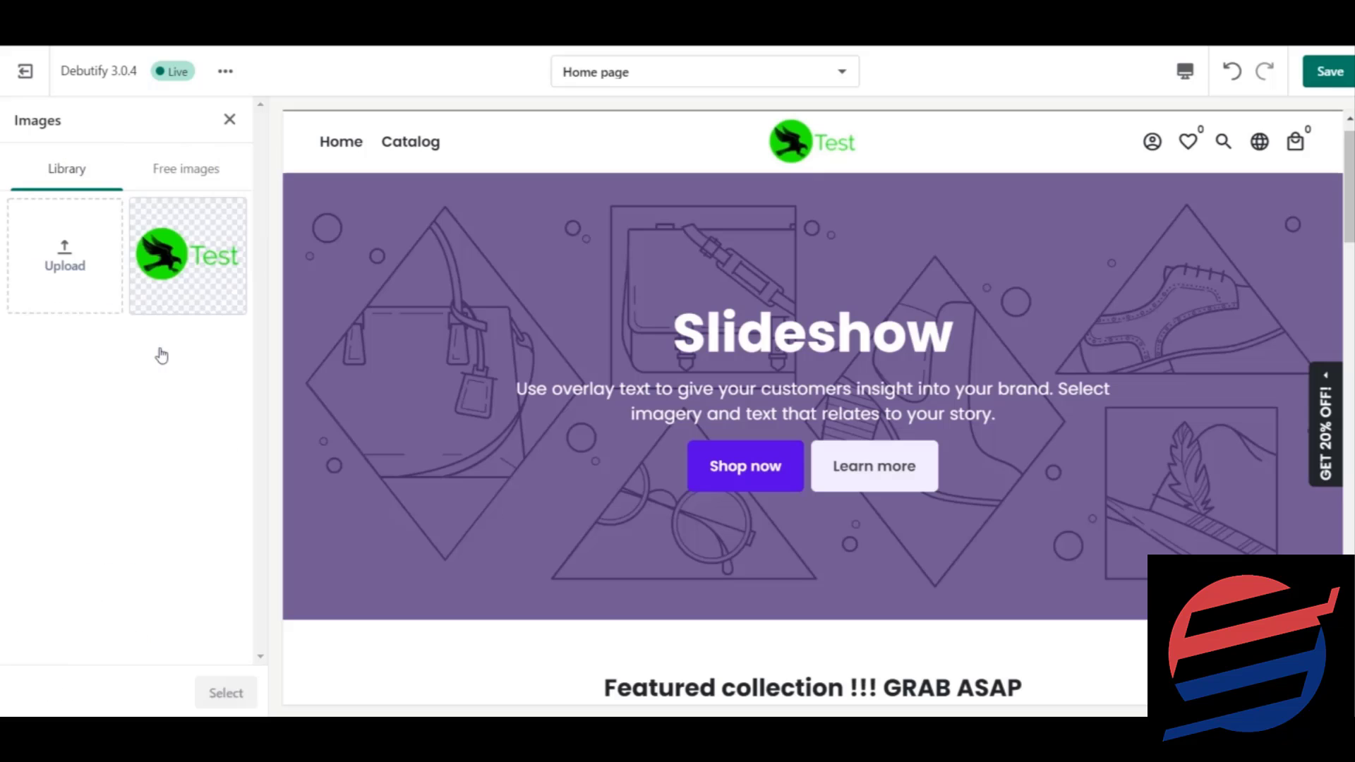
left_click(177, 173)
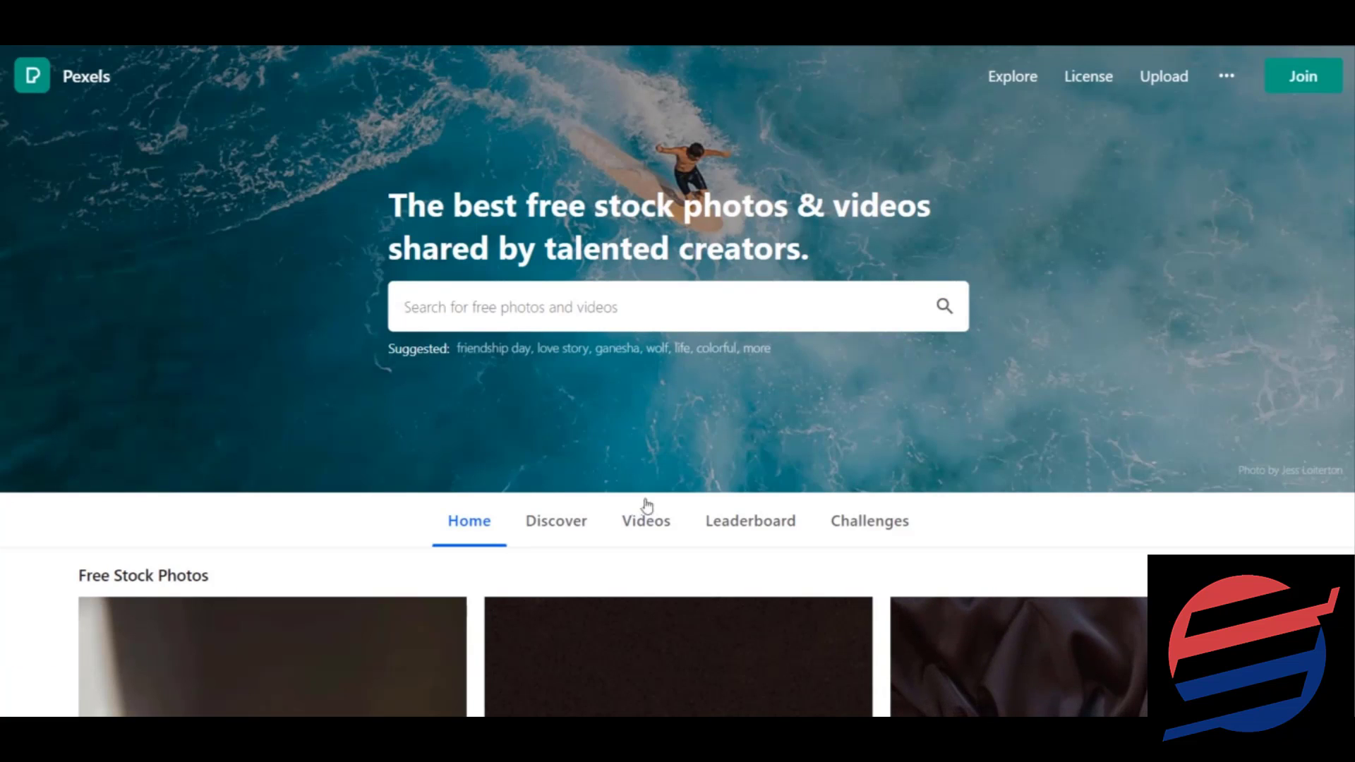
Switch to the Pexels website and look through its feed of free stock photos
left_click(691, 321)
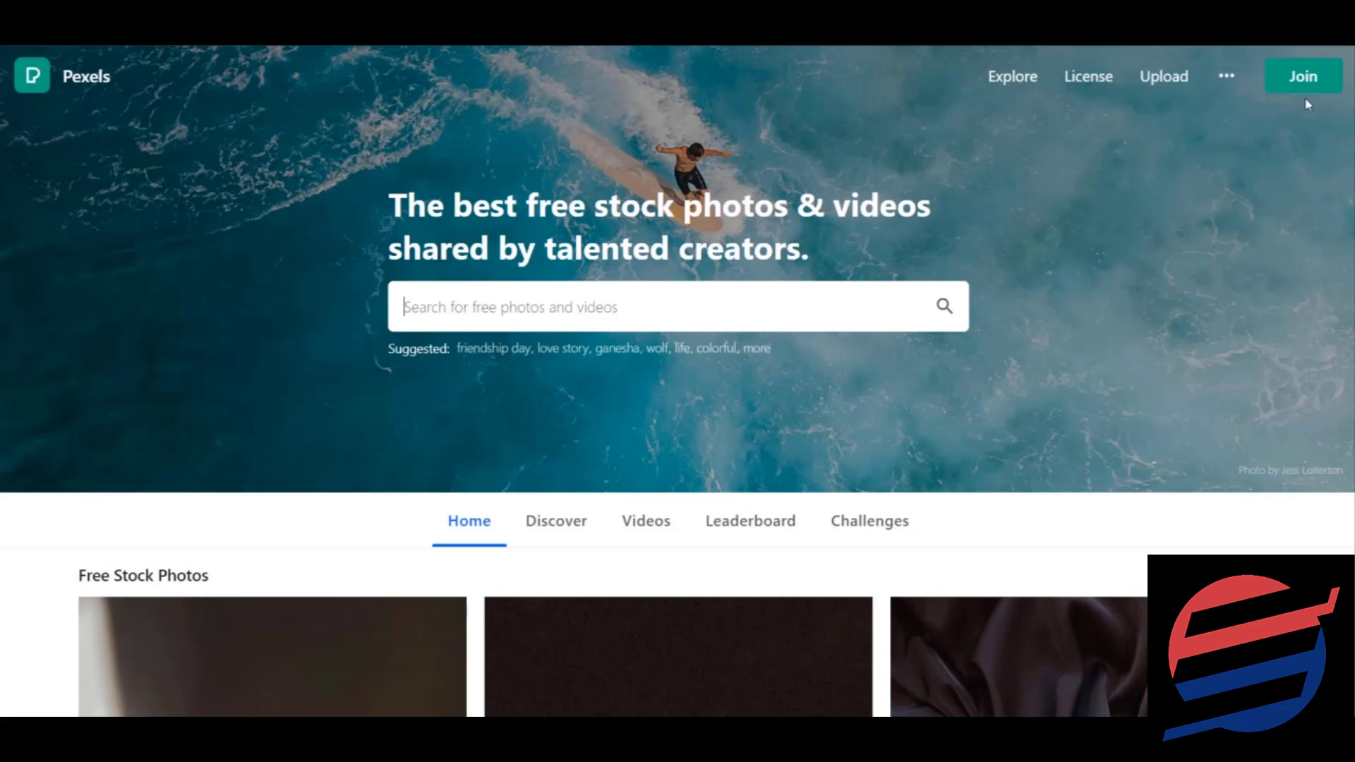
scroll(678, 381, "down", 1)
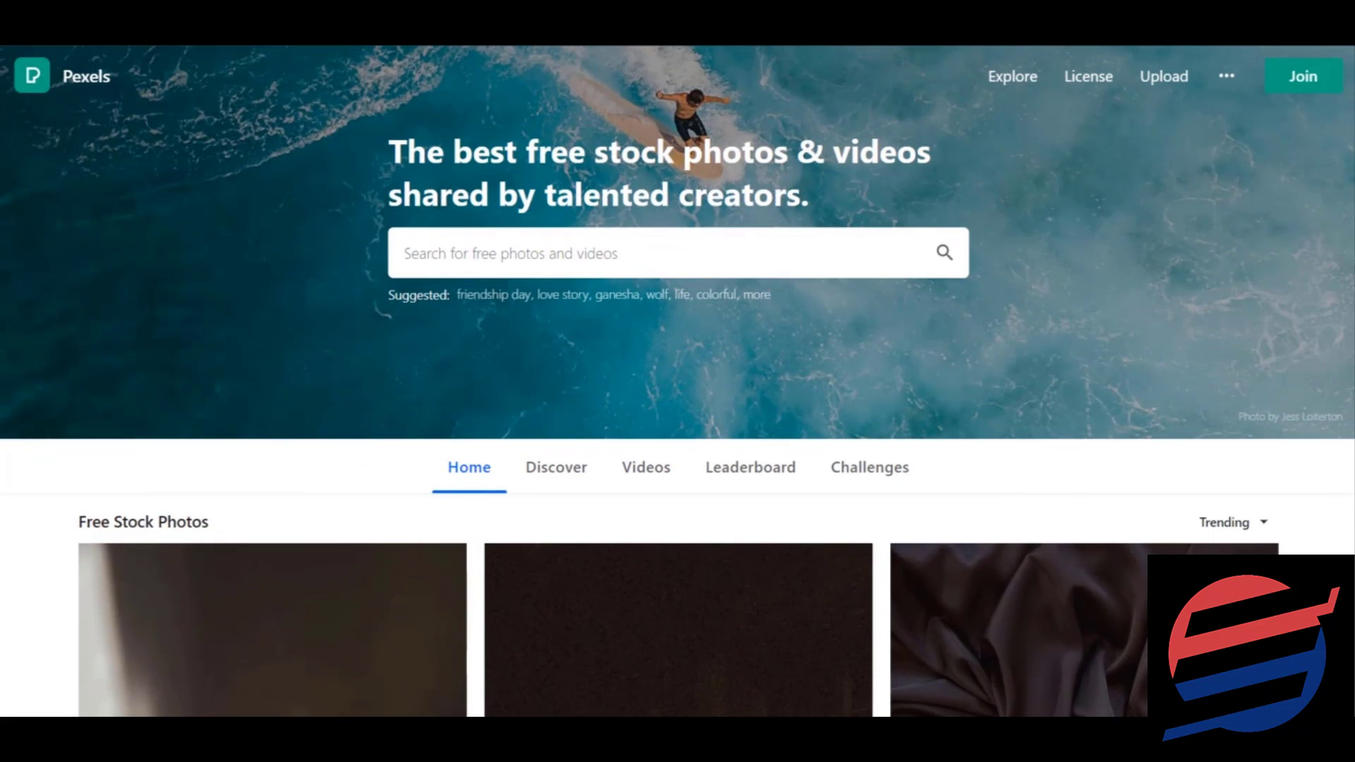
scroll(678, 381, "down", 5)
scroll(678, 381, "up", 3)
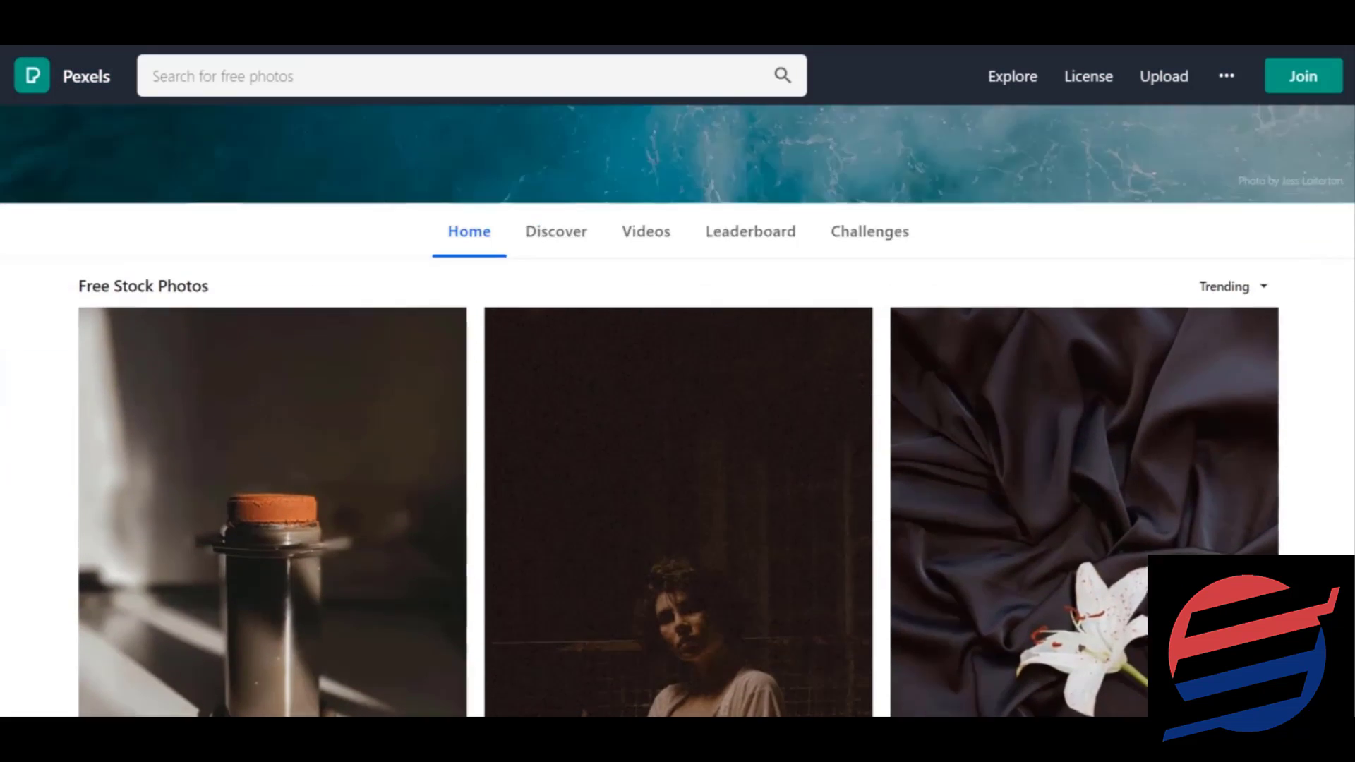
scroll(678, 381, "down", 5)
scroll(678, 381, "down", 6)
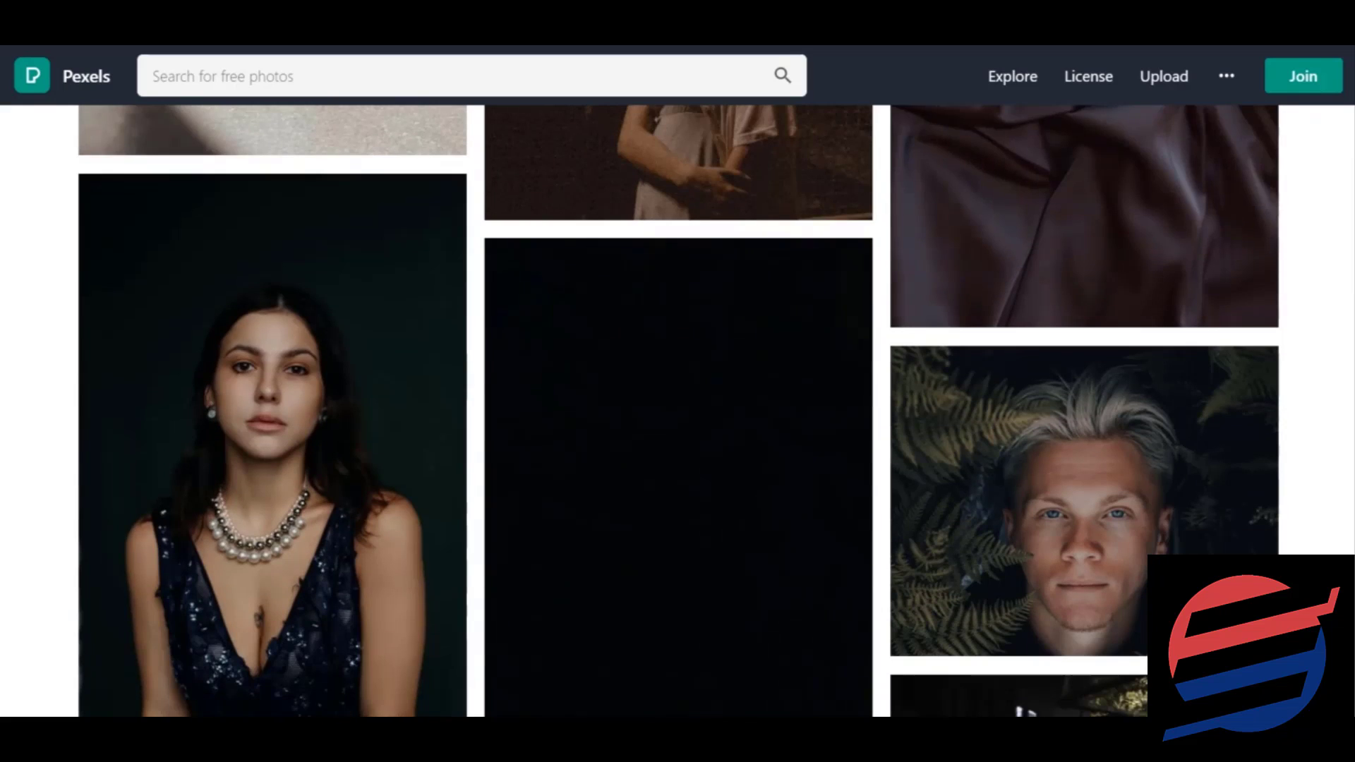
scroll(677, 381, "down", 1)
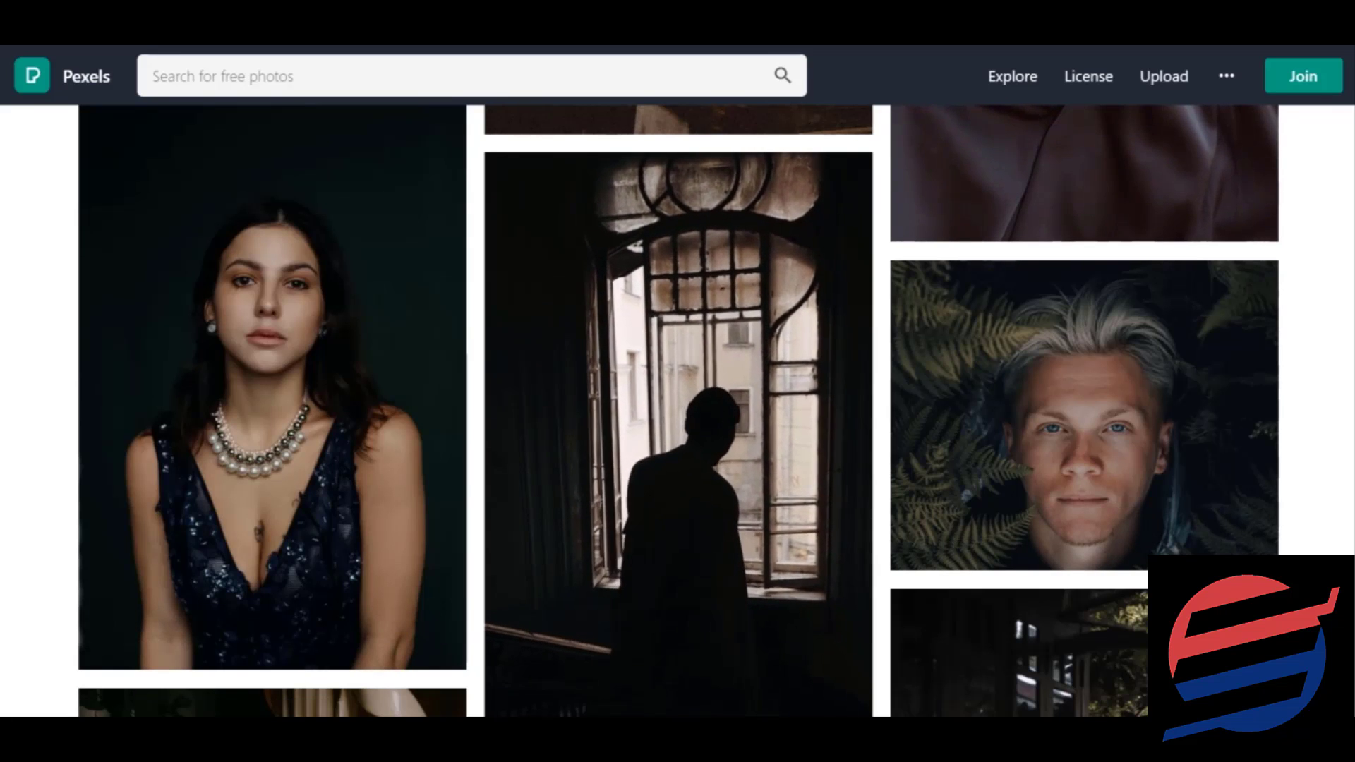
scroll(677, 381, "down", 1)
scroll(677, 381, "down", 15)
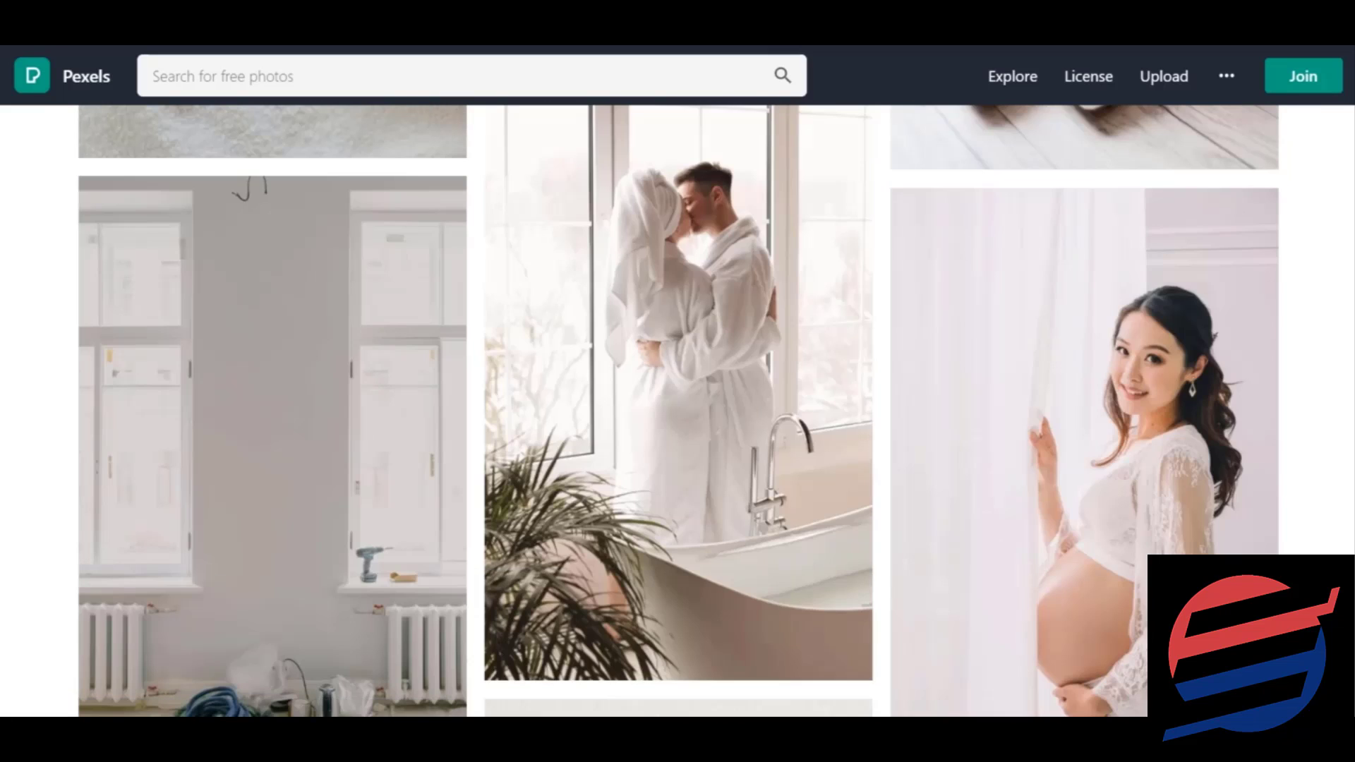
scroll(678, 381, "down", 8)
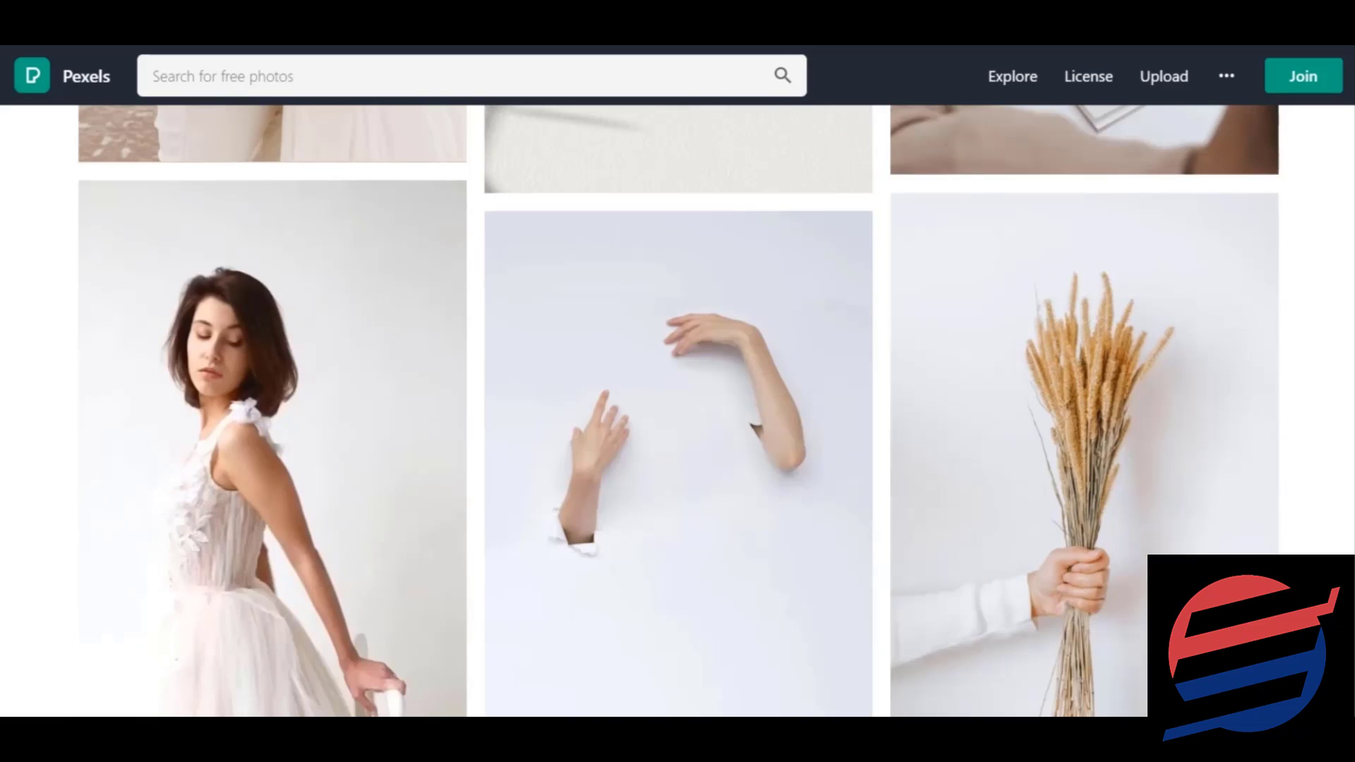
scroll(677, 409, "down", 5)
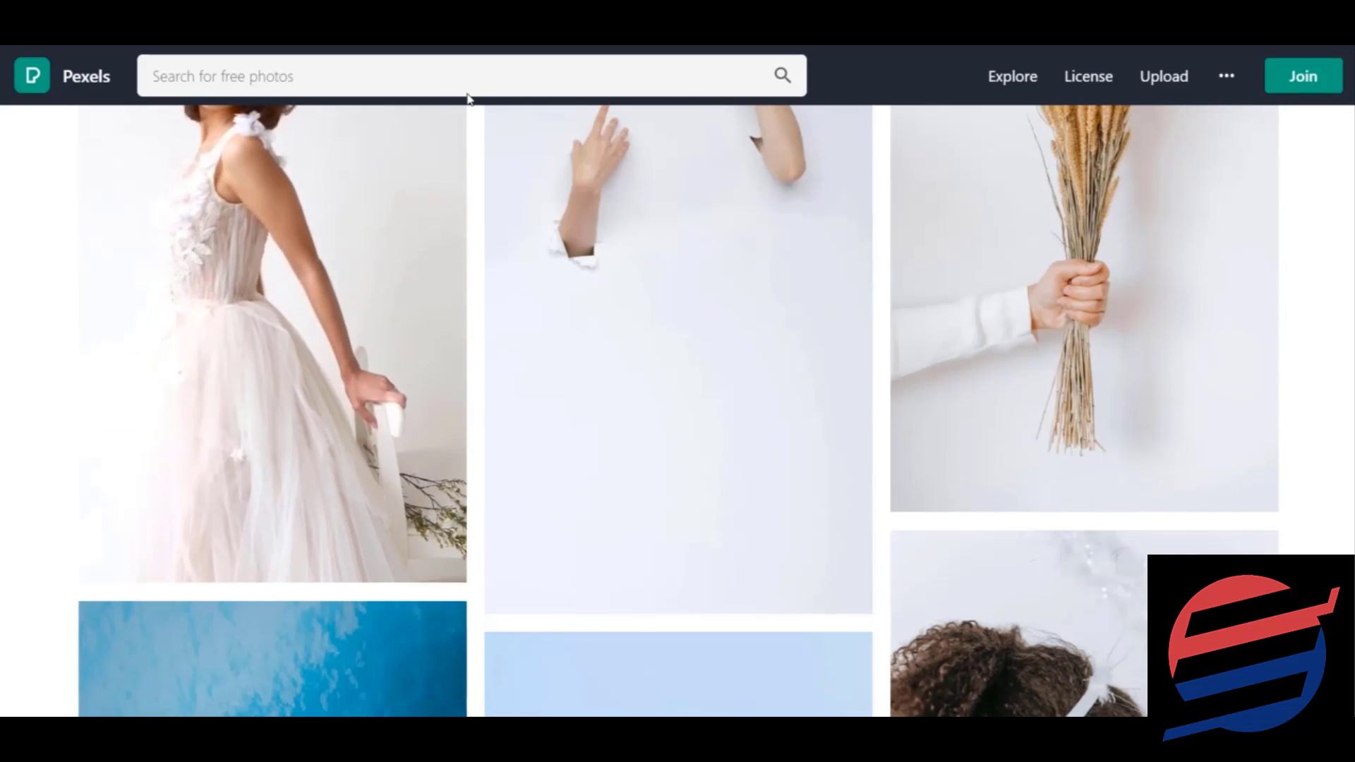
Search Pexels for free photos of "toys"
left_click(461, 87)
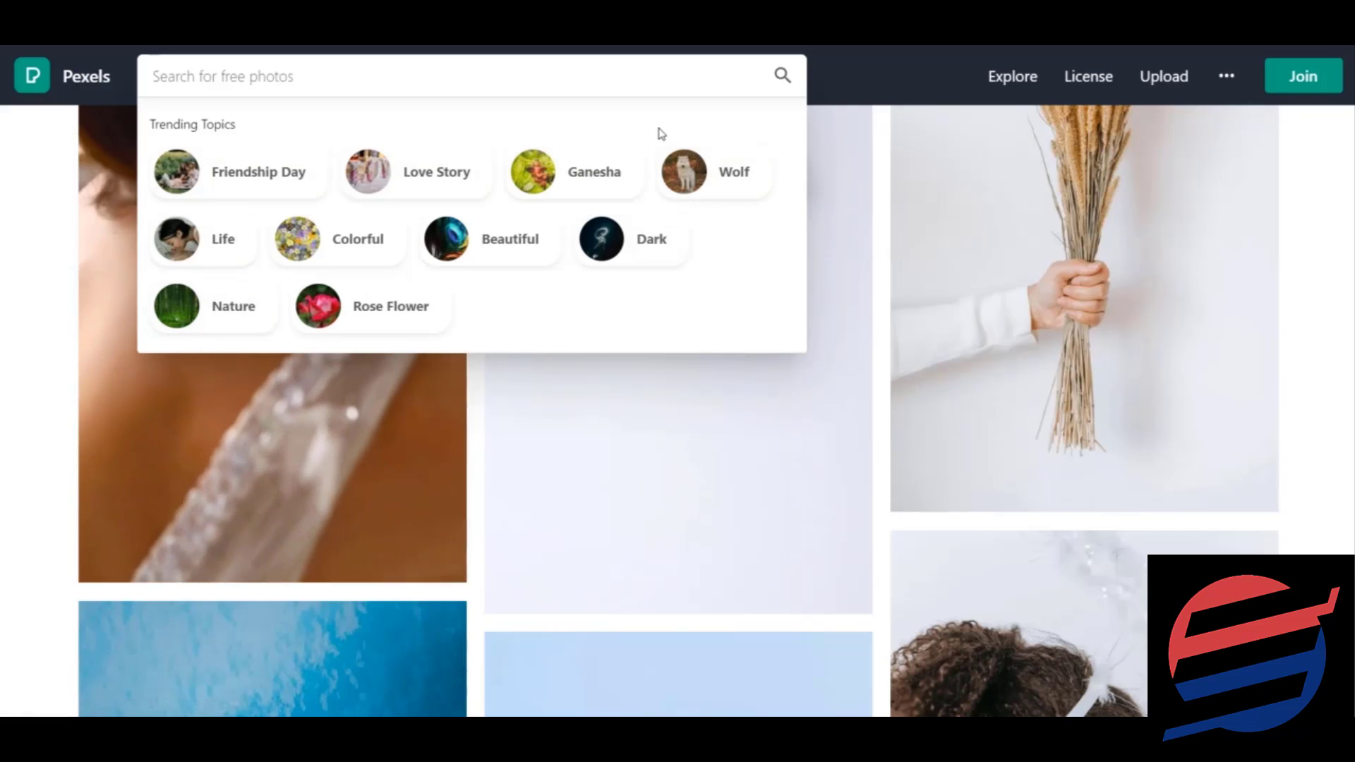
type("toys")
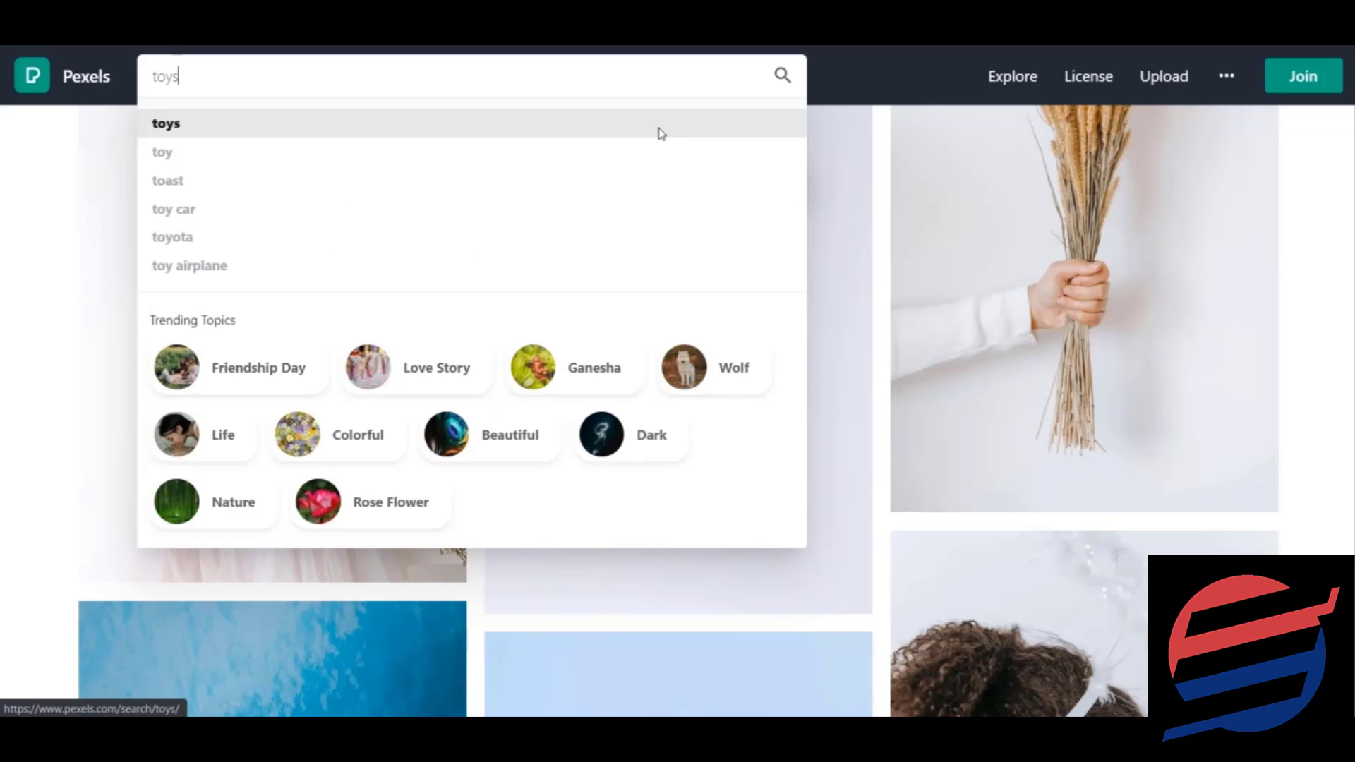
left_click(660, 132)
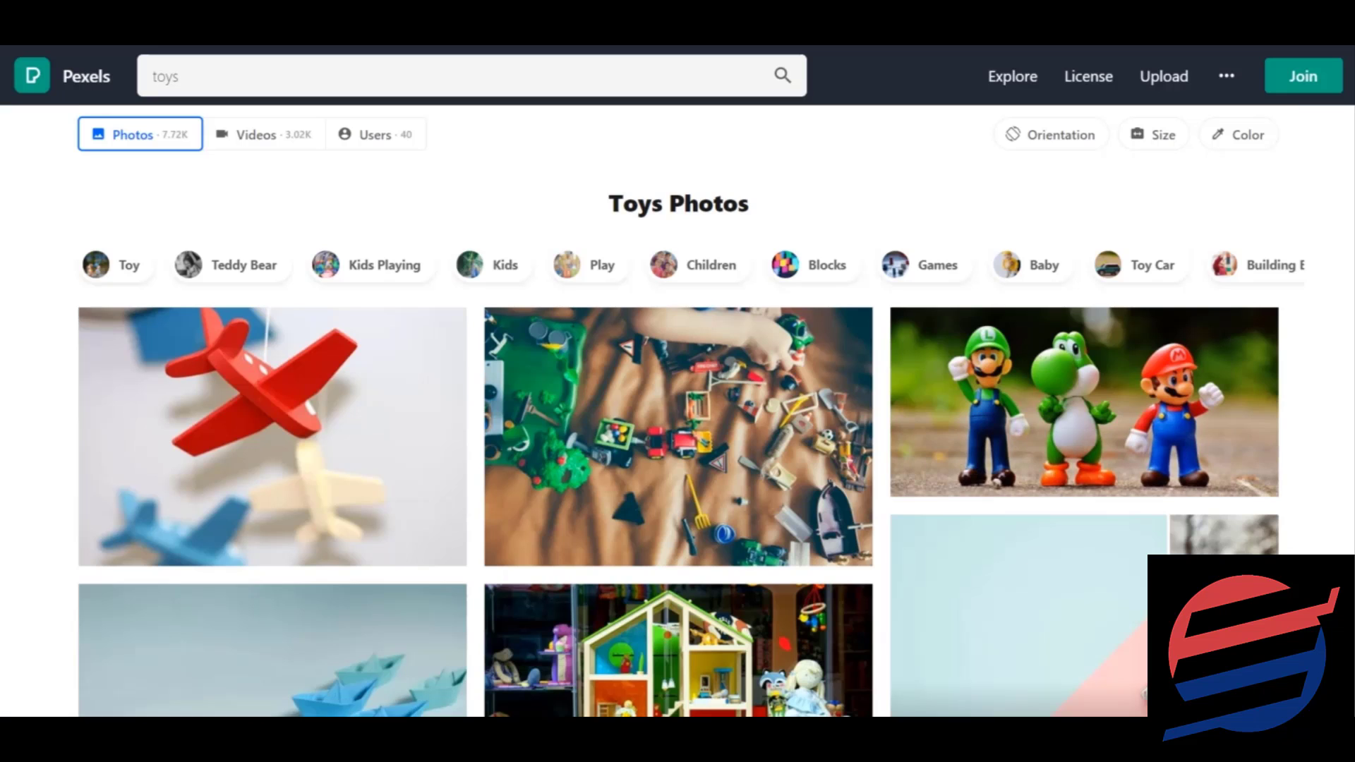
Download the photo of the Luigi, Yoshi and Mario figures for free, check the downloaded image and return to the results
scroll(677, 409, "down", 5)
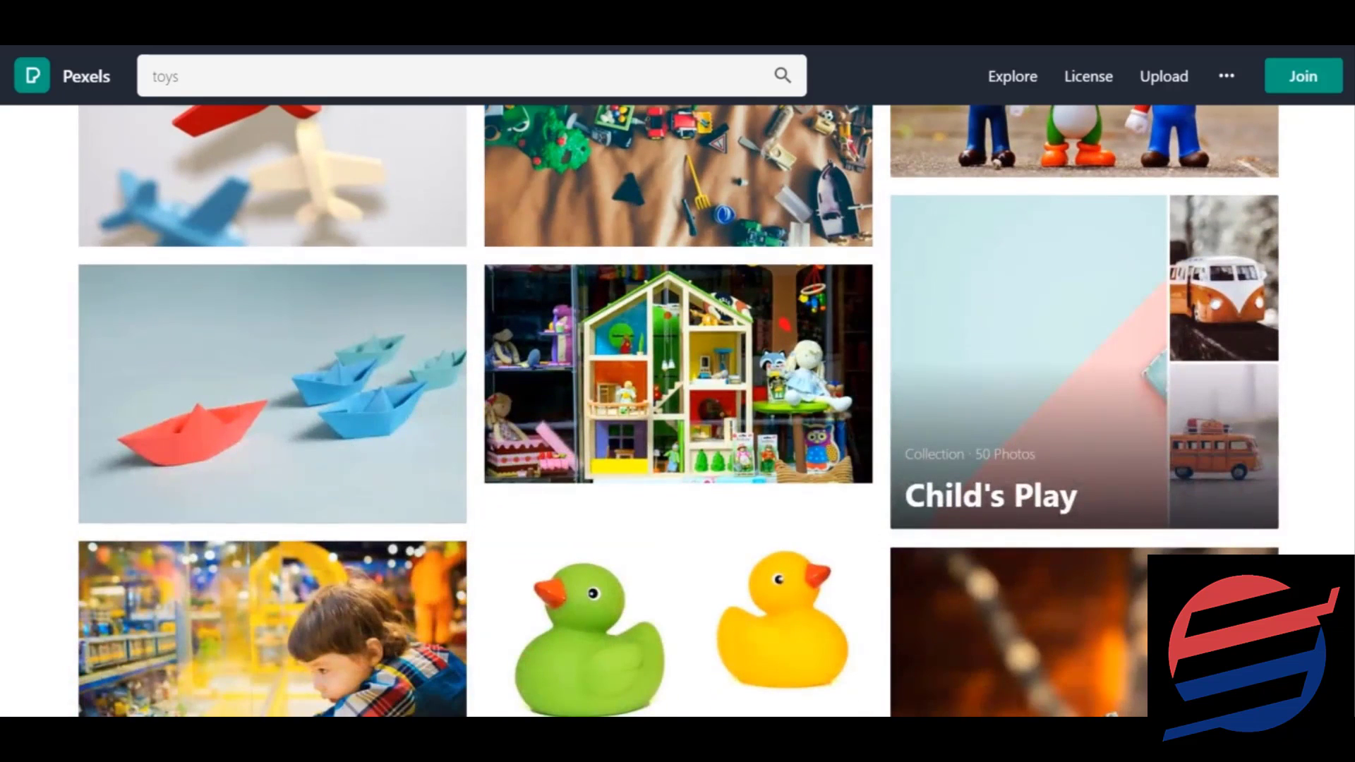
scroll(1122, 206, "up", 5)
left_click(1121, 207)
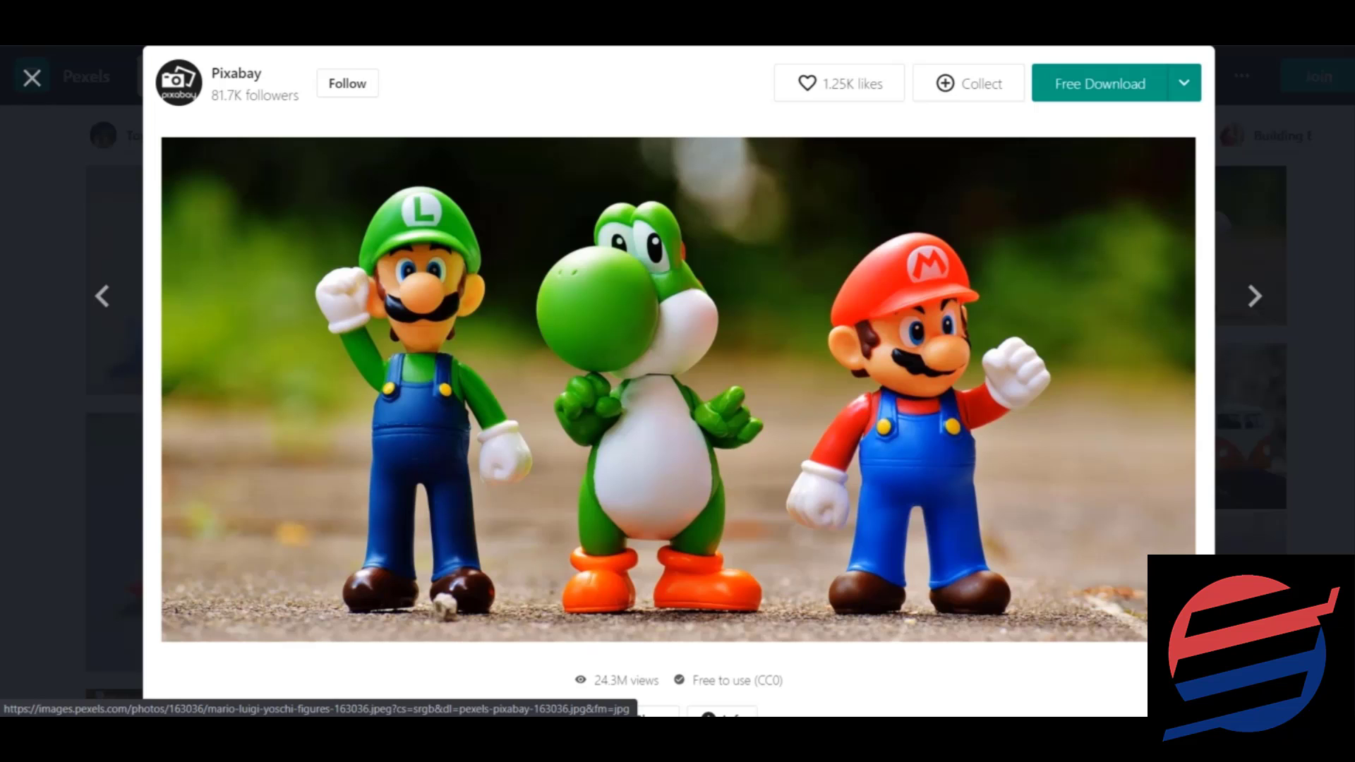
left_click(1117, 97)
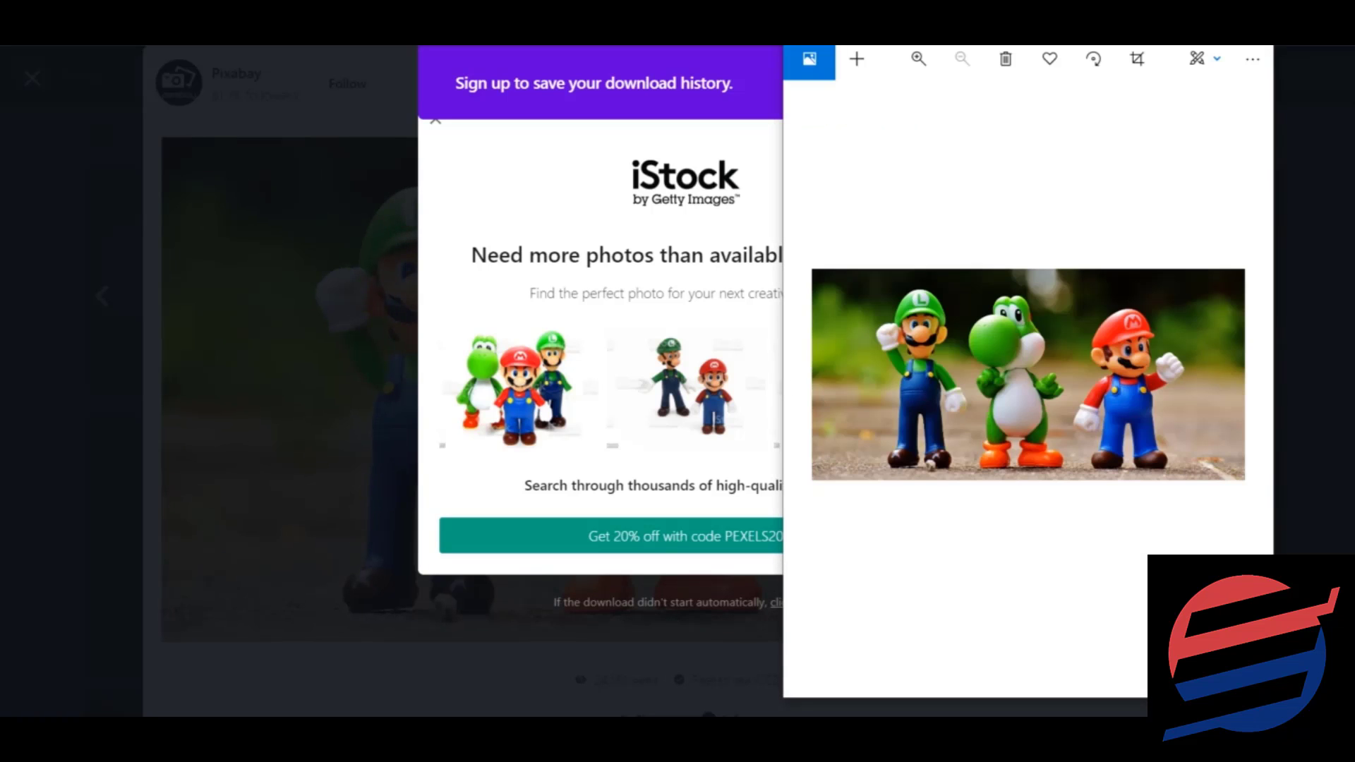
left_click(1254, 27)
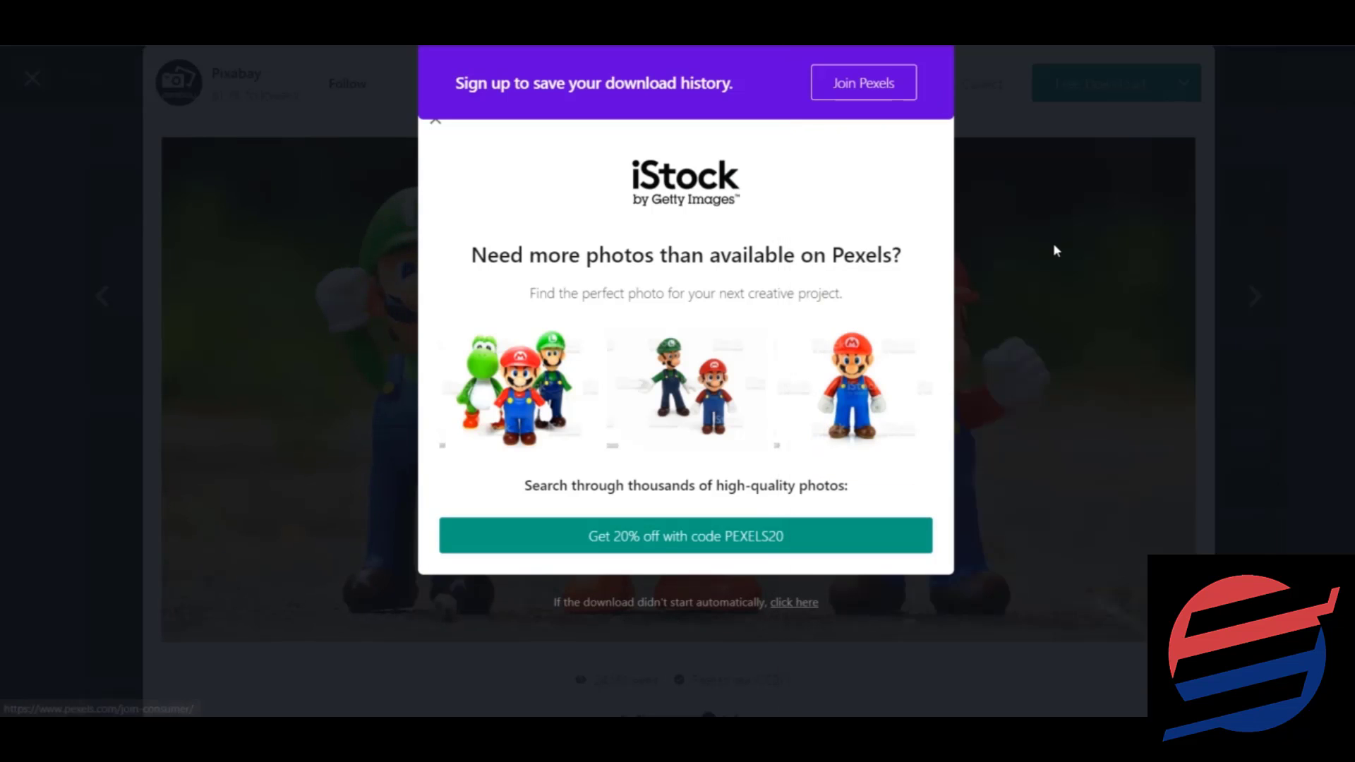
left_click(1056, 250)
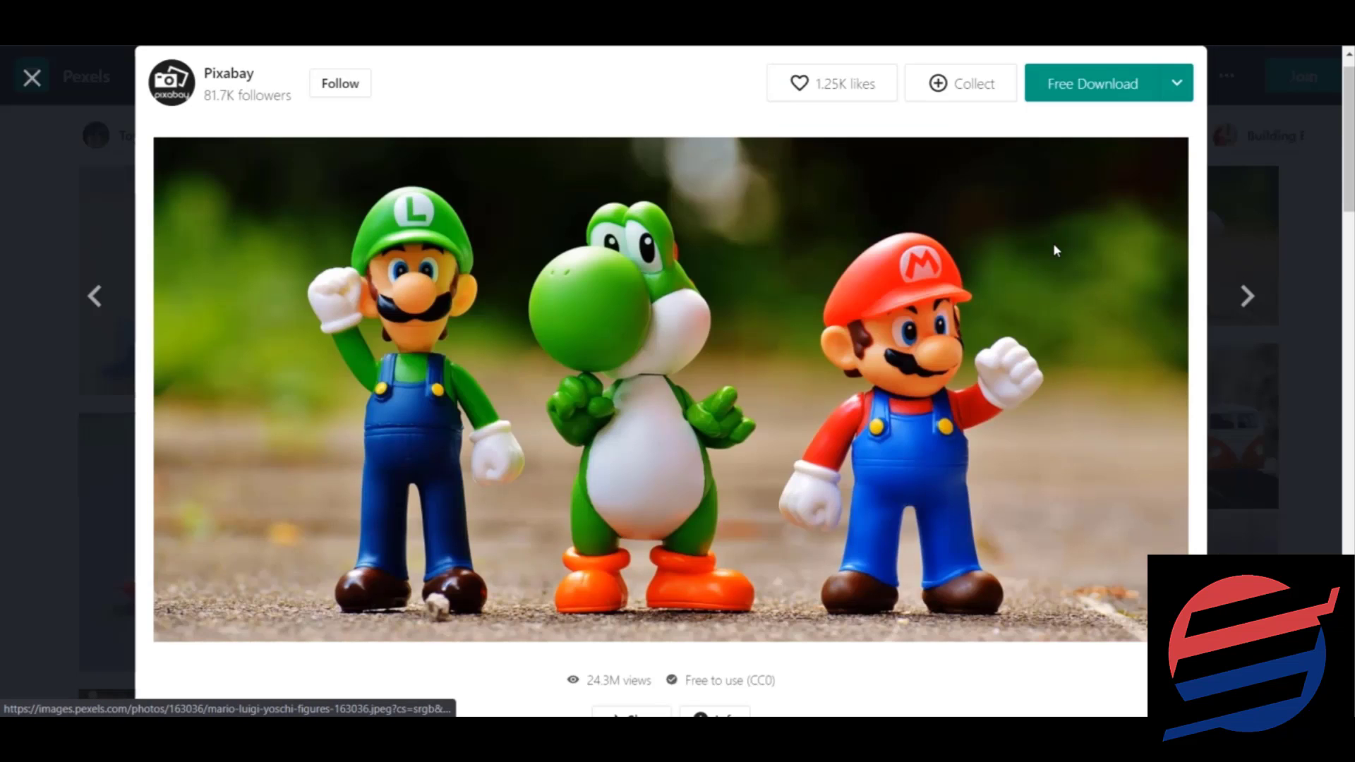
left_click(28, 78)
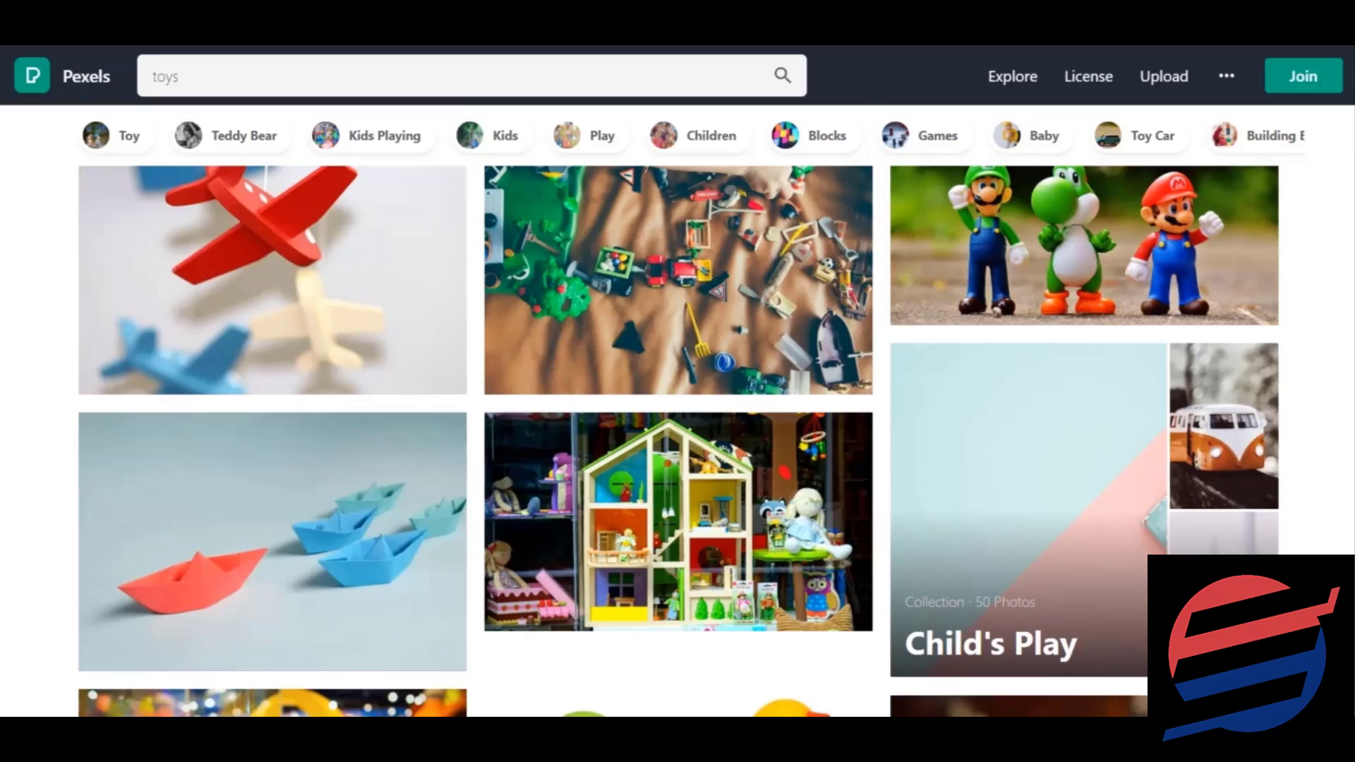
Look through more of the toys photo results
scroll(677, 410, "down", 10)
scroll(677, 410, "down", 15)
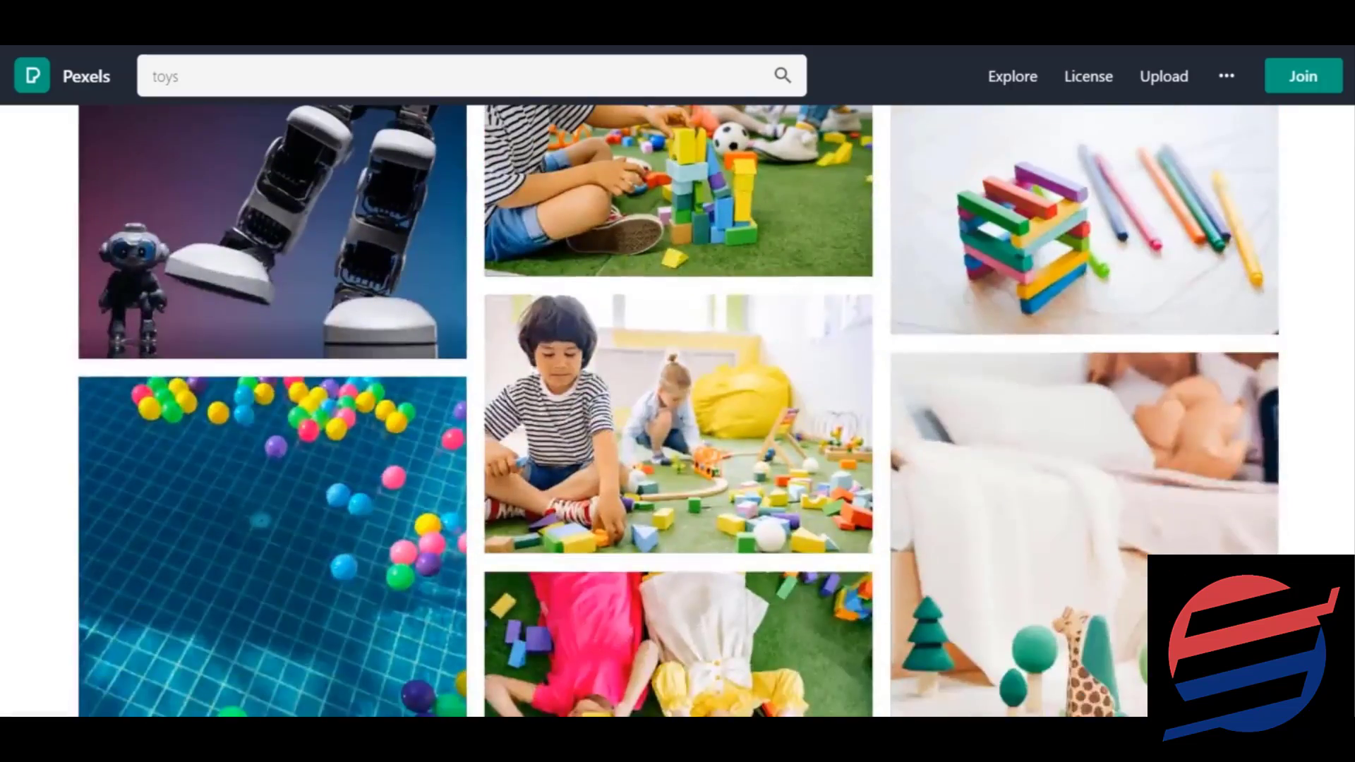
scroll(677, 409, "down", 8)
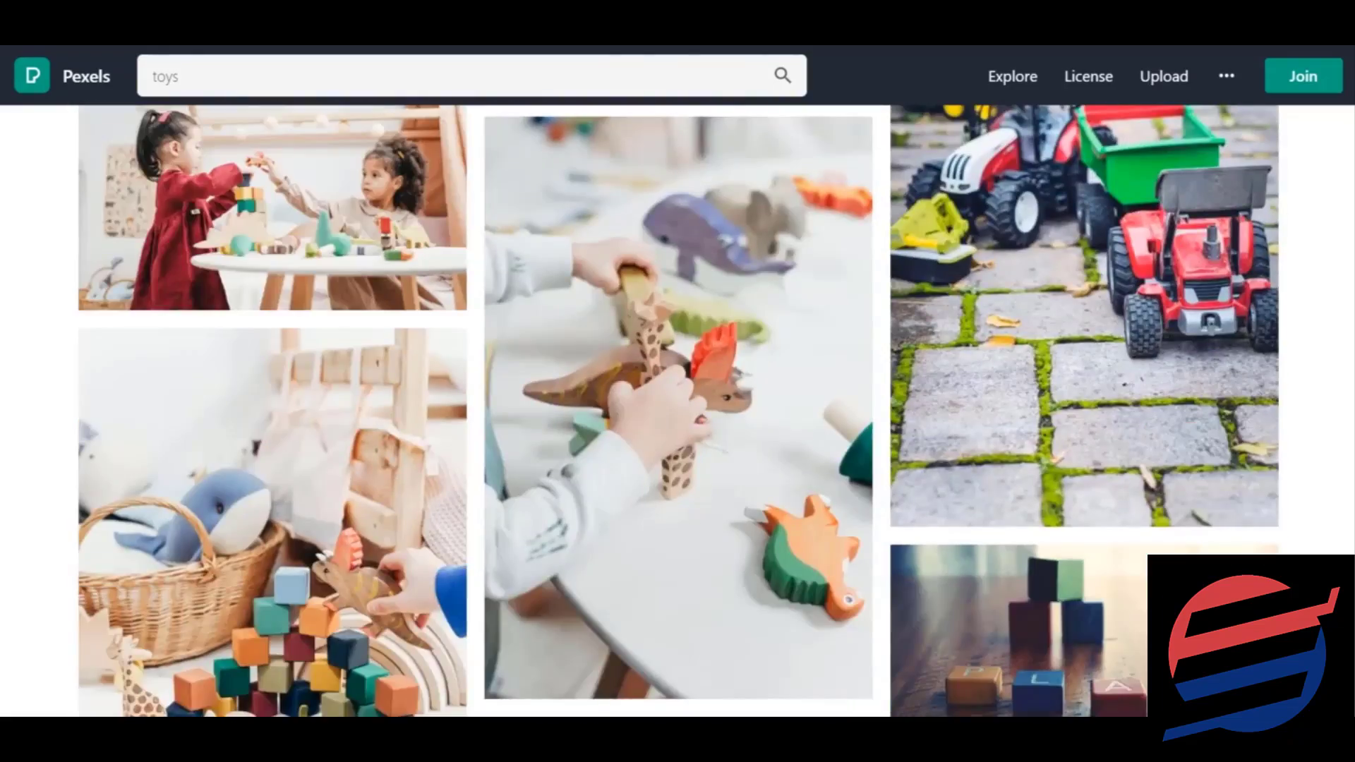
scroll(677, 409, "up", 20)
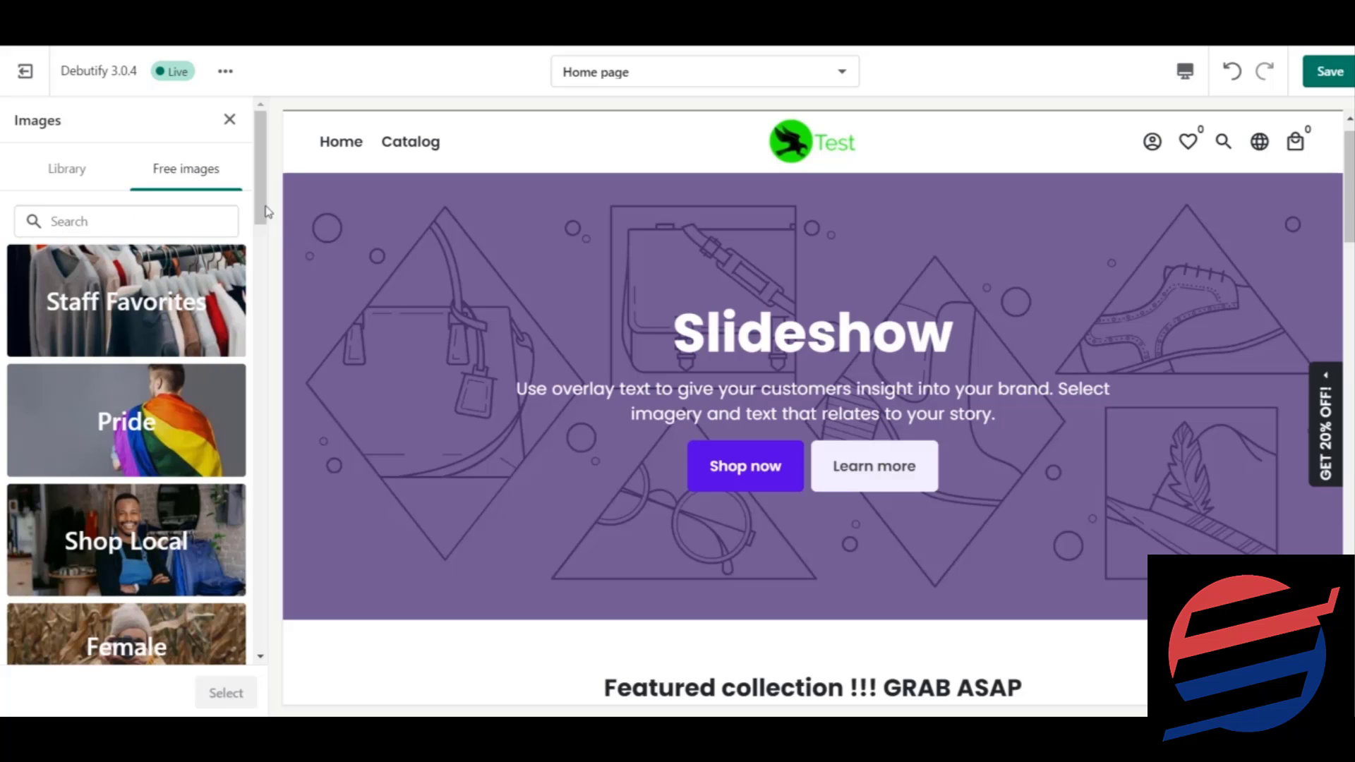
Preview the sleeping pug photo from the free Pets & Animals images as the slideshow background
left_click_drag(268, 212, 300, 495)
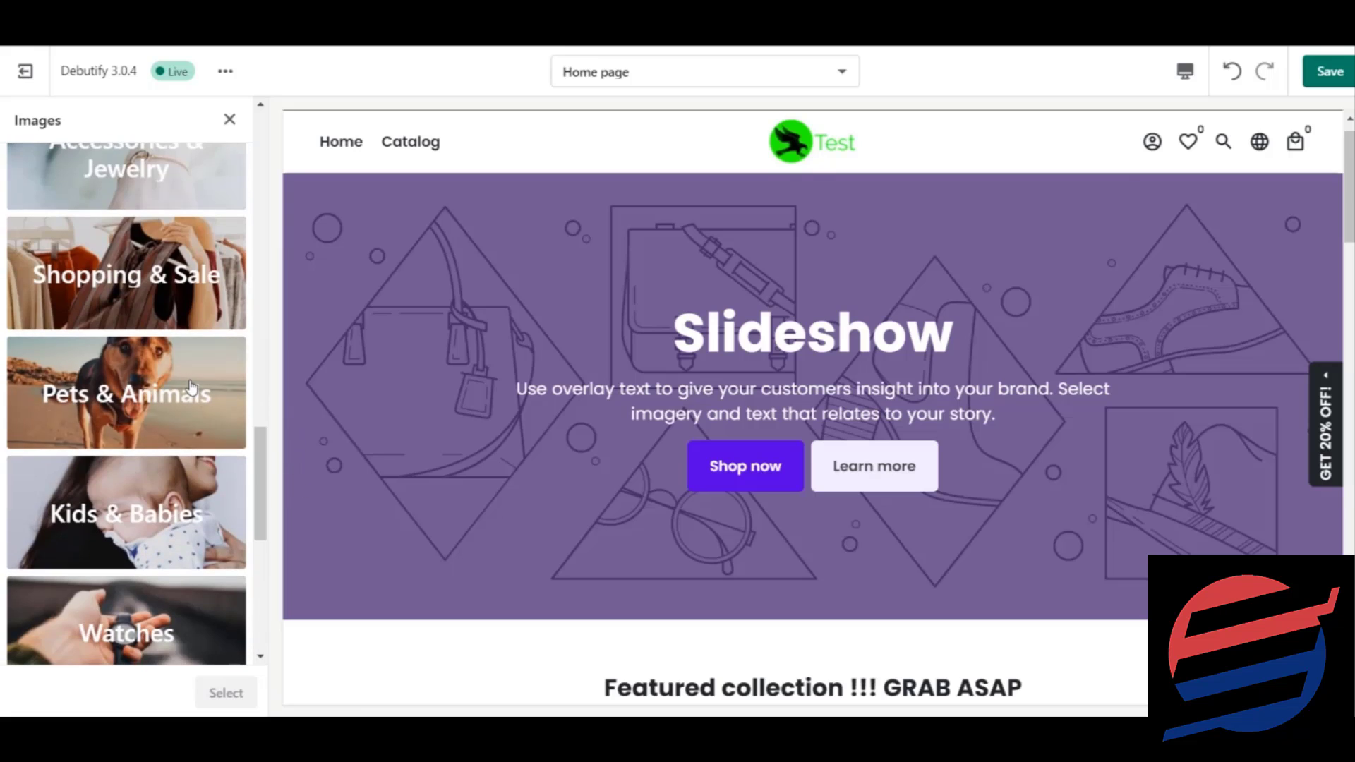
left_click(190, 387)
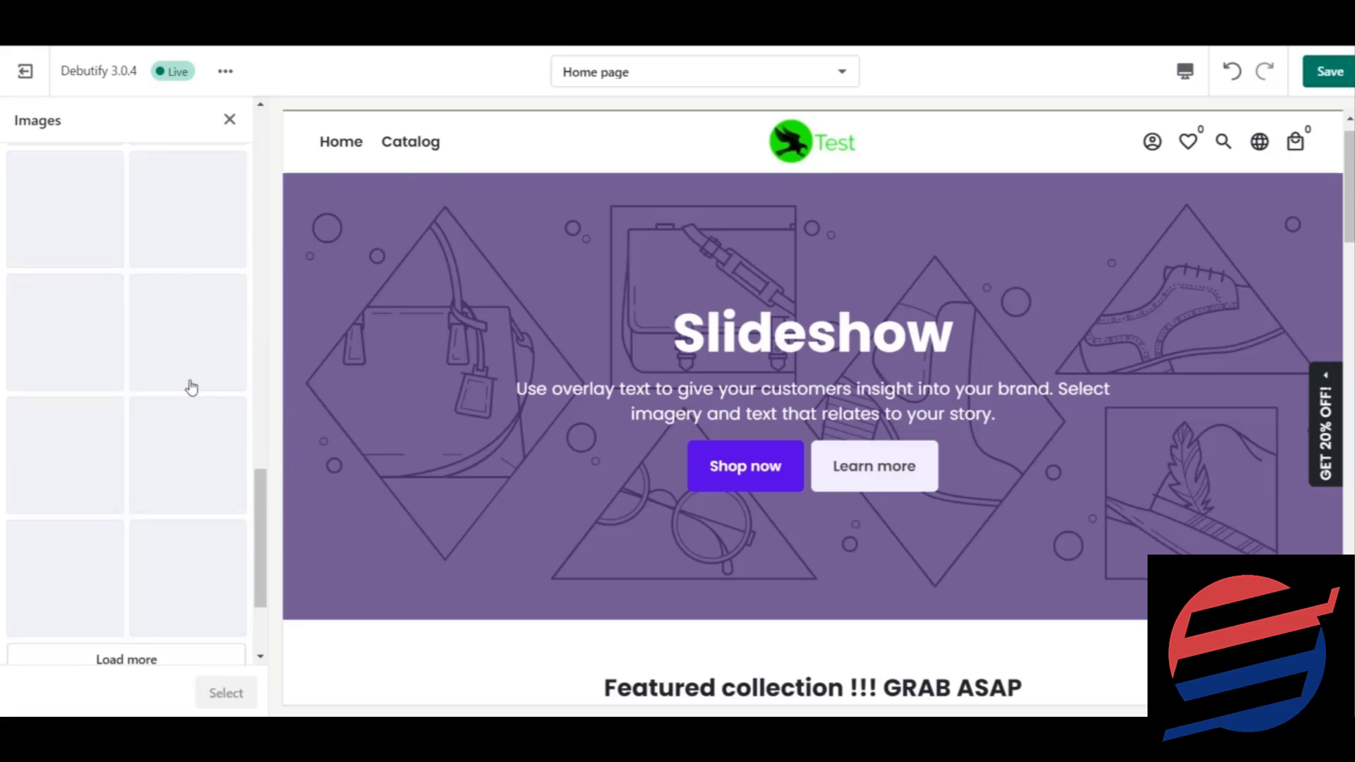
left_click(113, 249)
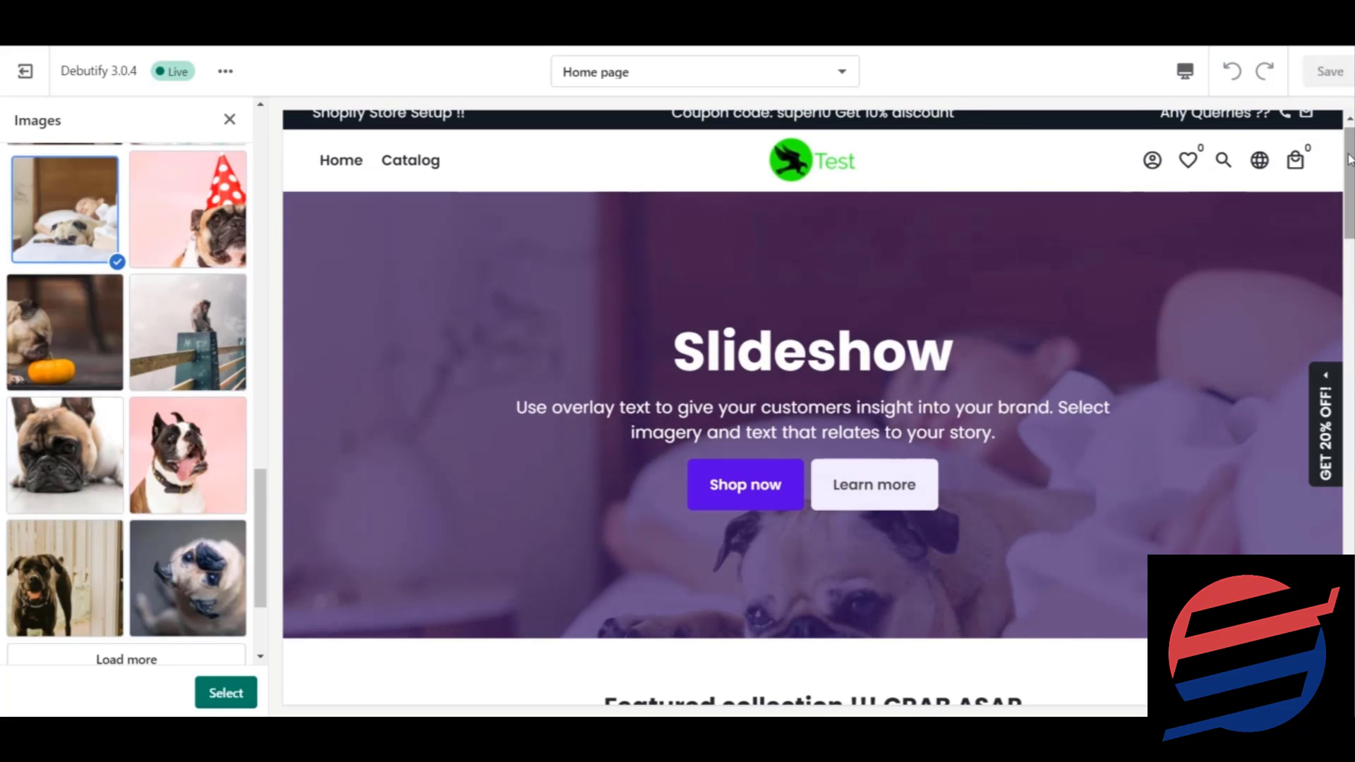
mouse_move(1349, 154)
left_mouse_down()
mouse_move(1348, 171)
mouse_move(1348, 144)
left_mouse_up()
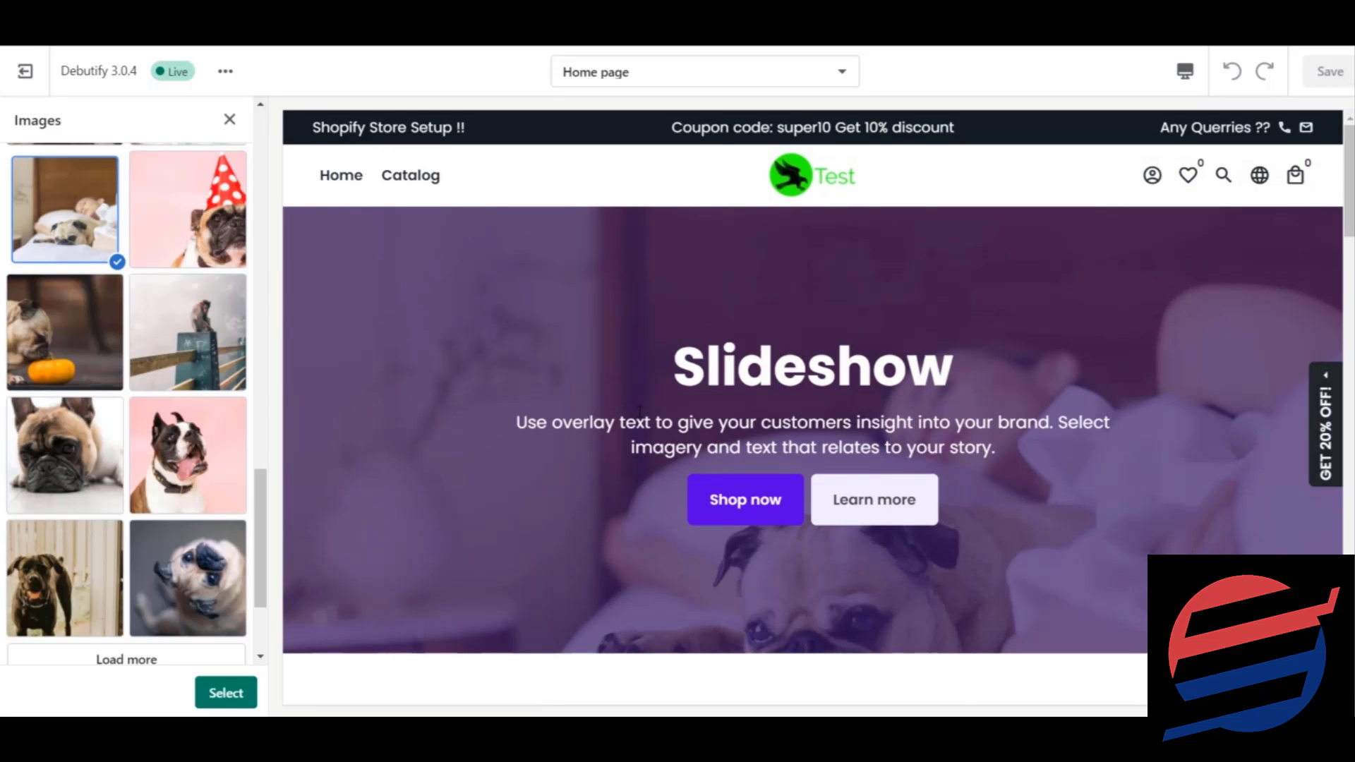
Preview the party-hat pug and monkey photos, select the black-and-white dog photo, and leave the image picker without applying any
left_click(181, 255)
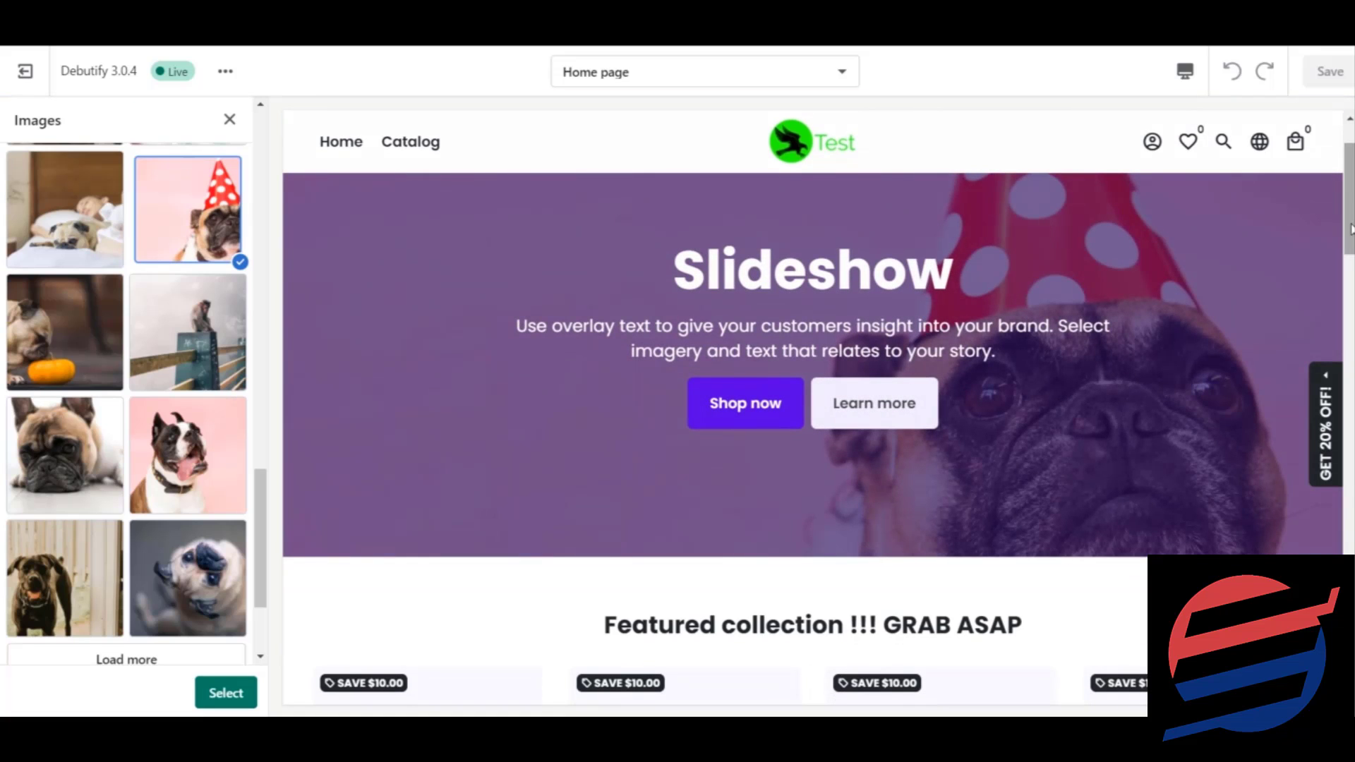
left_click(167, 339)
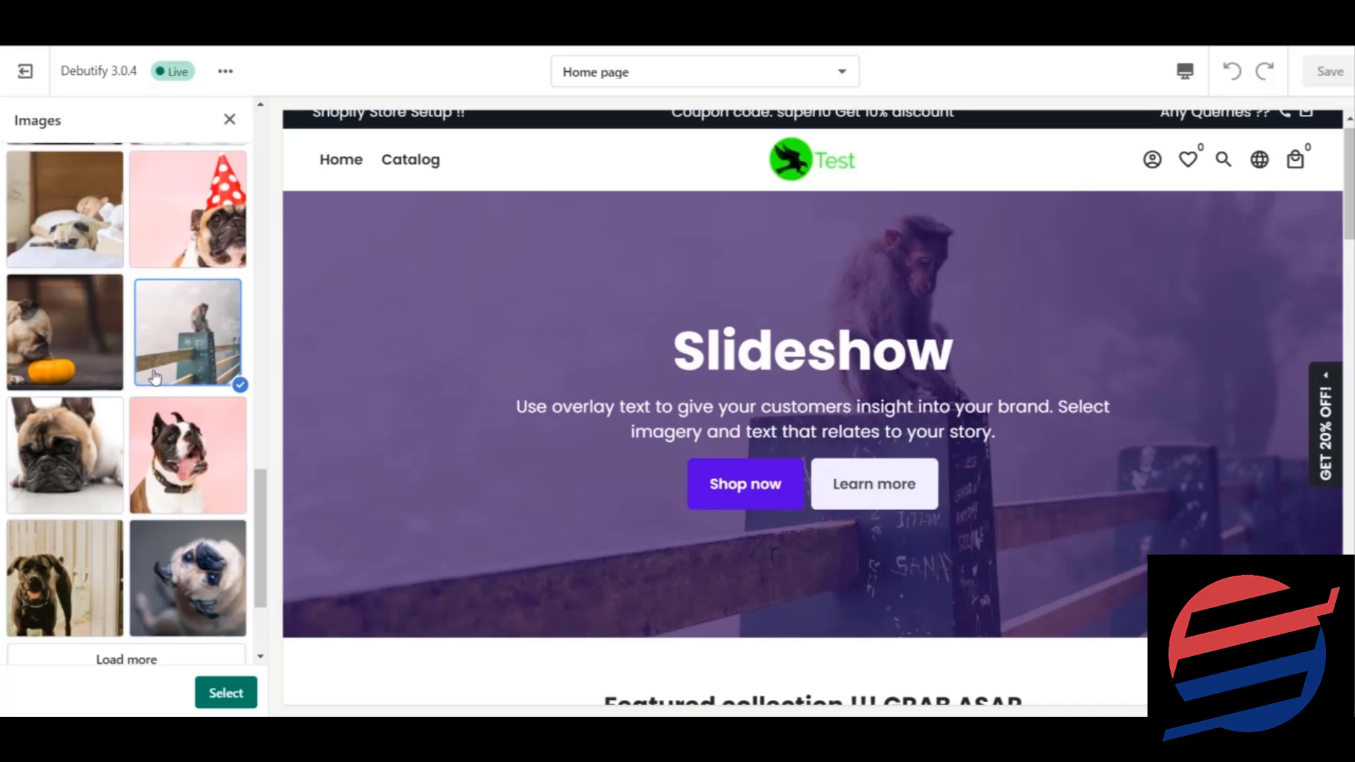
left_click(217, 484)
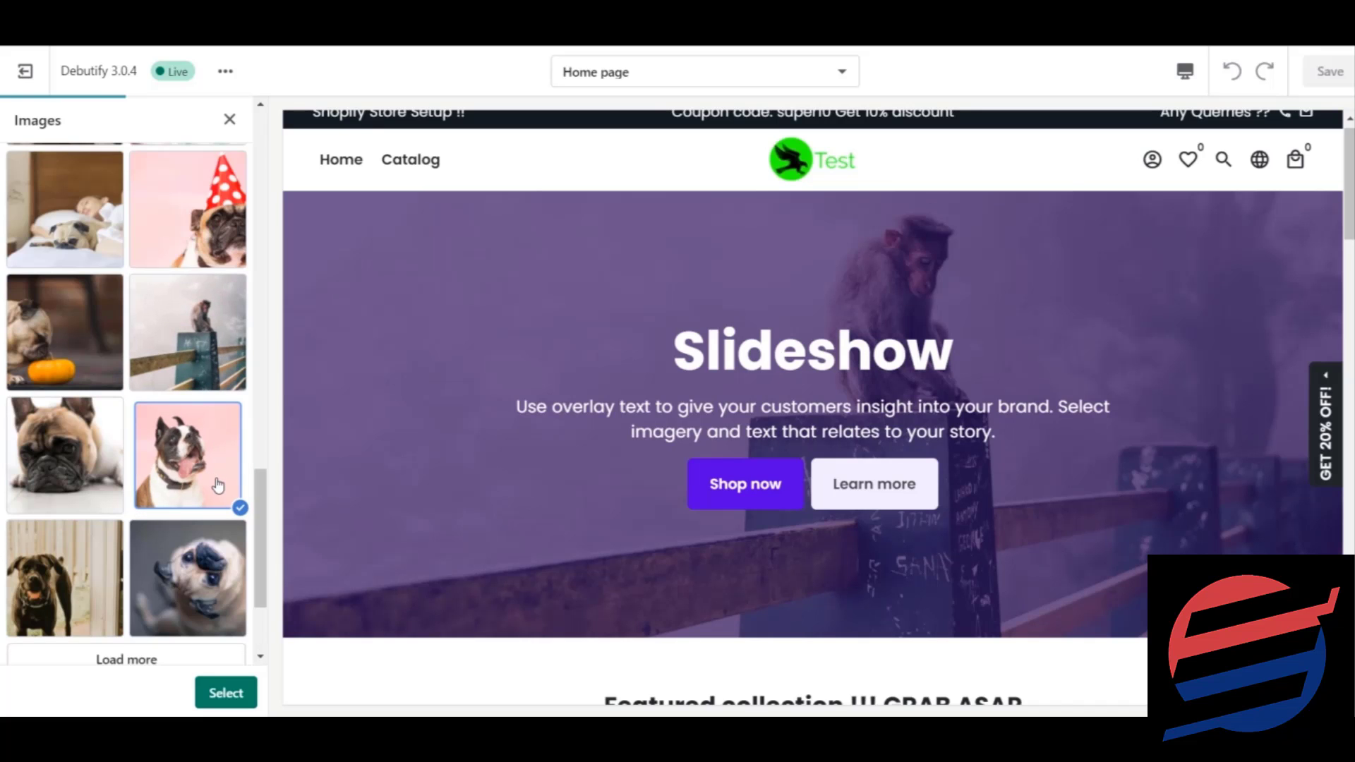
left_click(229, 119)
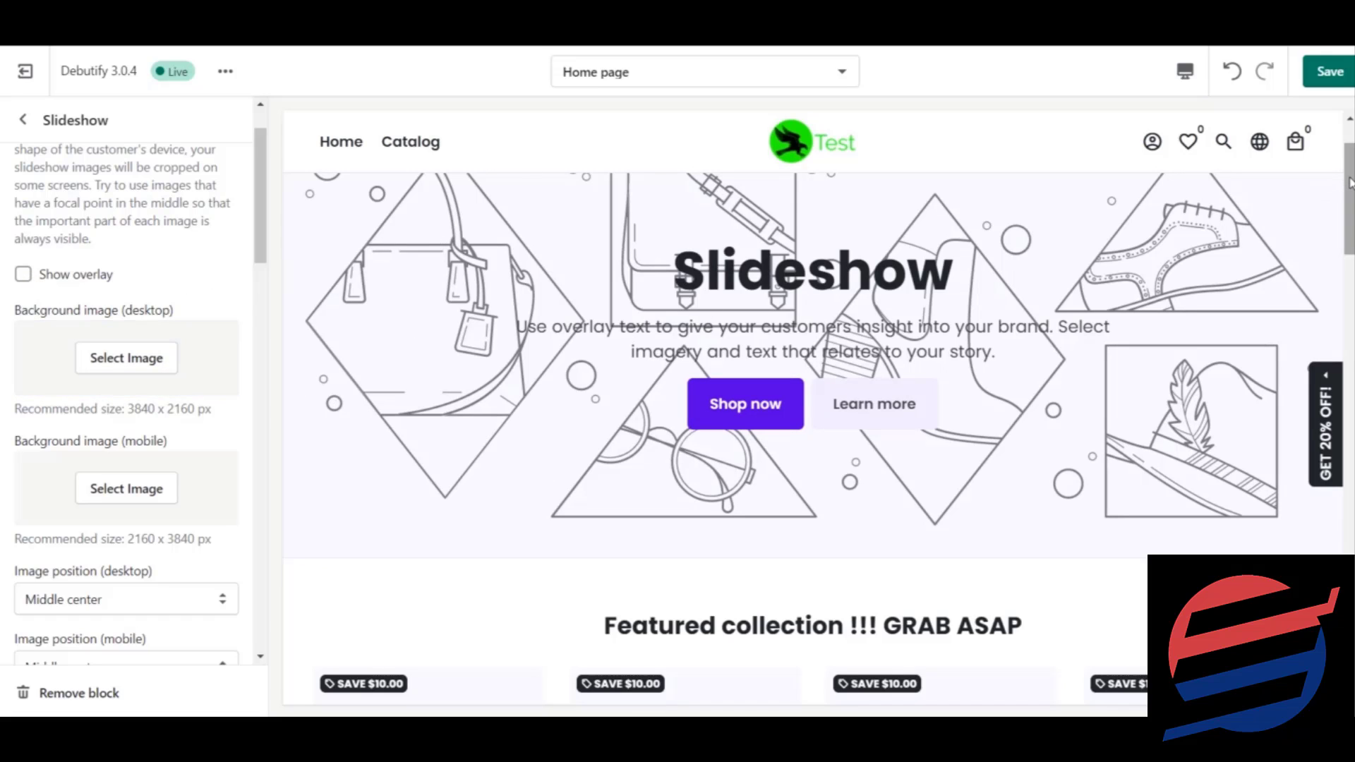
scroll(1349, 183, "up", 2)
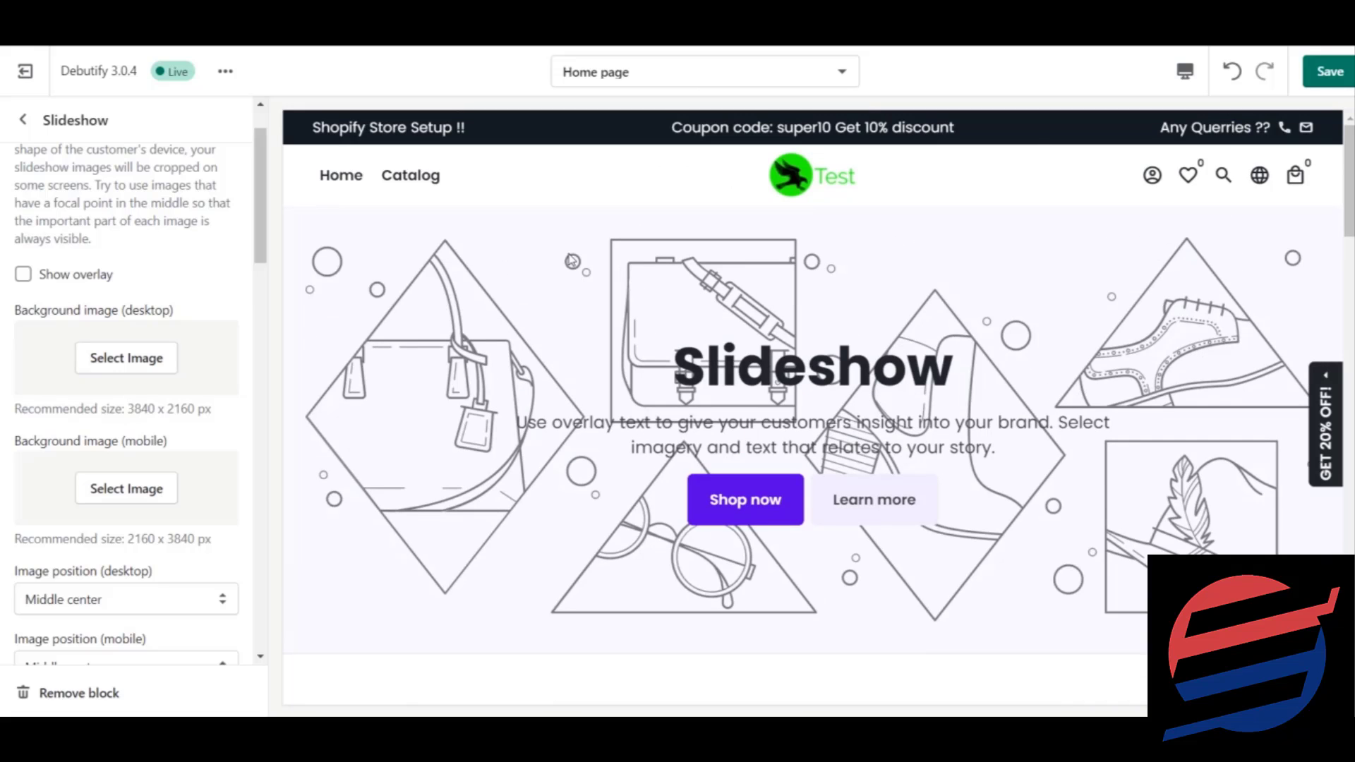
Look through the free Staff Favorites photos for the desktop background image and return to the category list
left_click(126, 358)
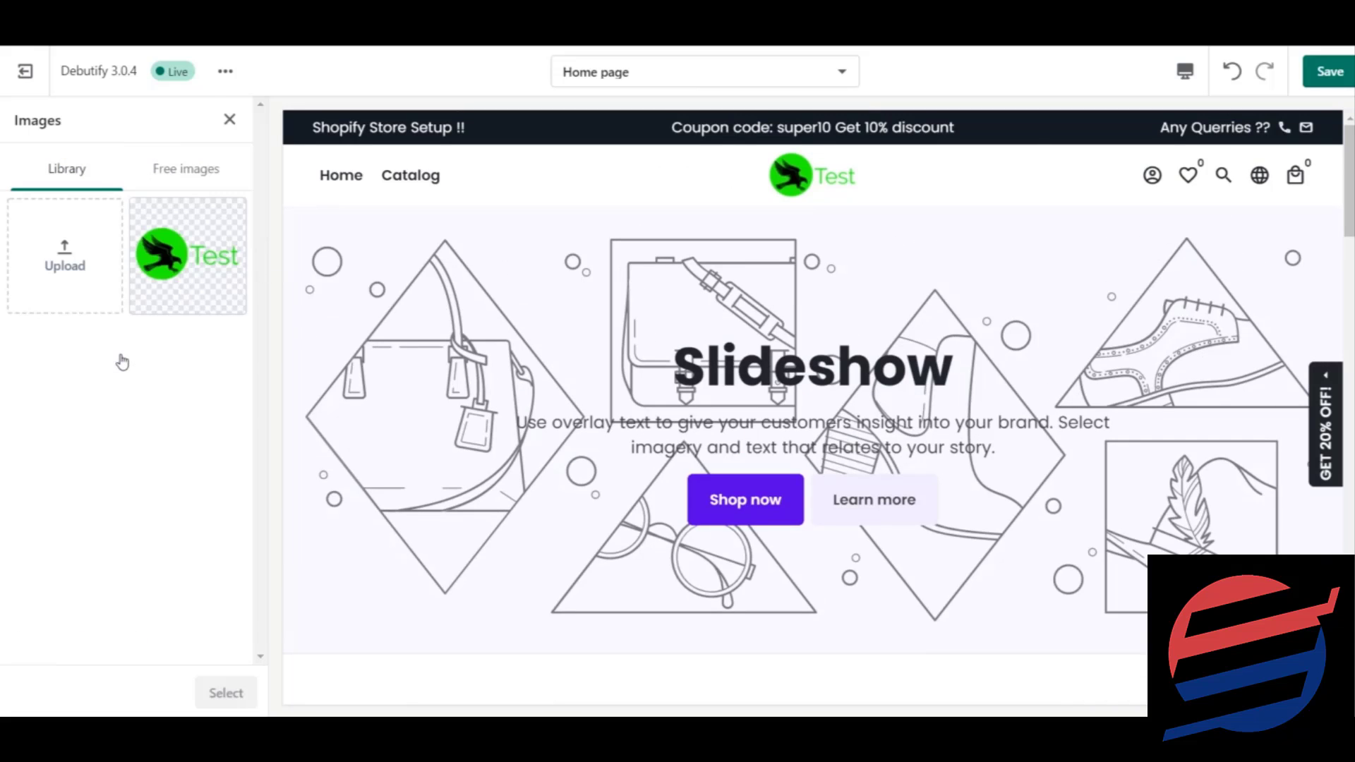
left_click(80, 271)
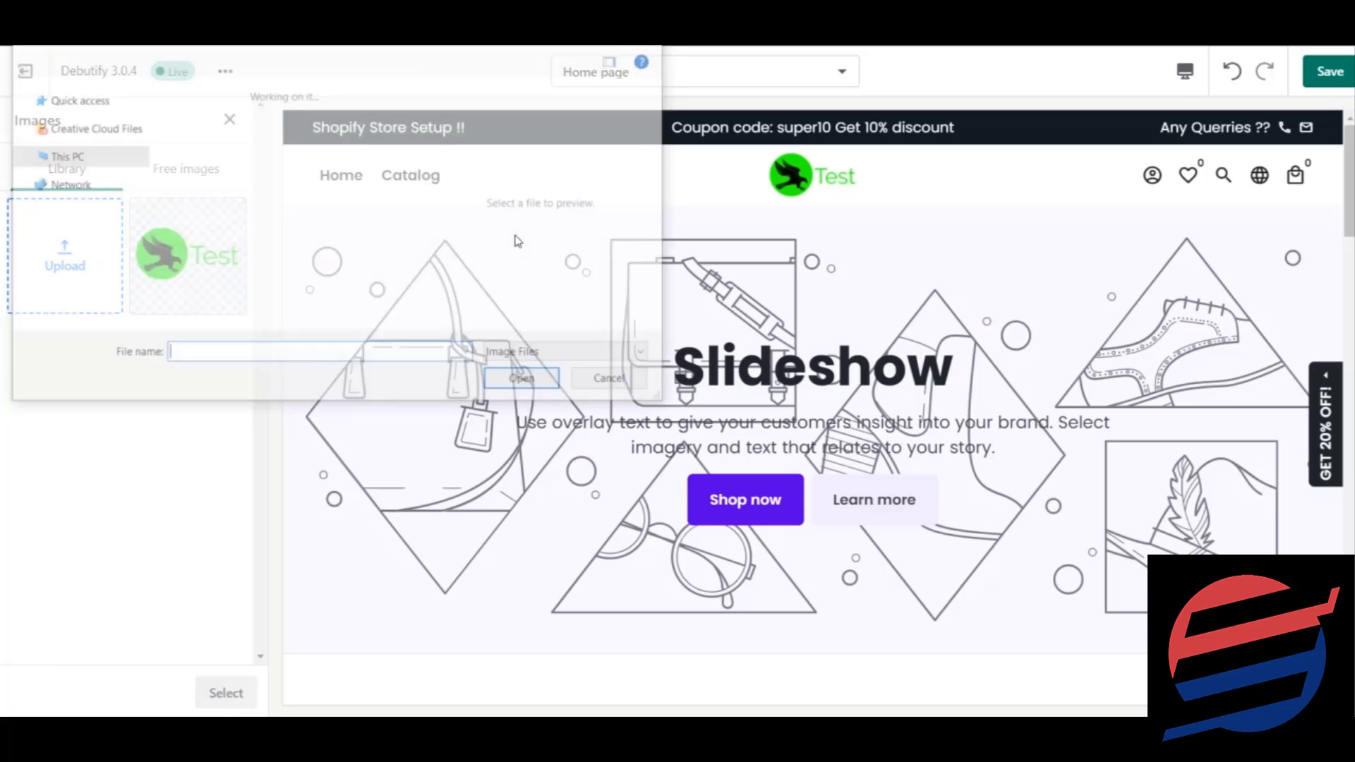
key("Escape")
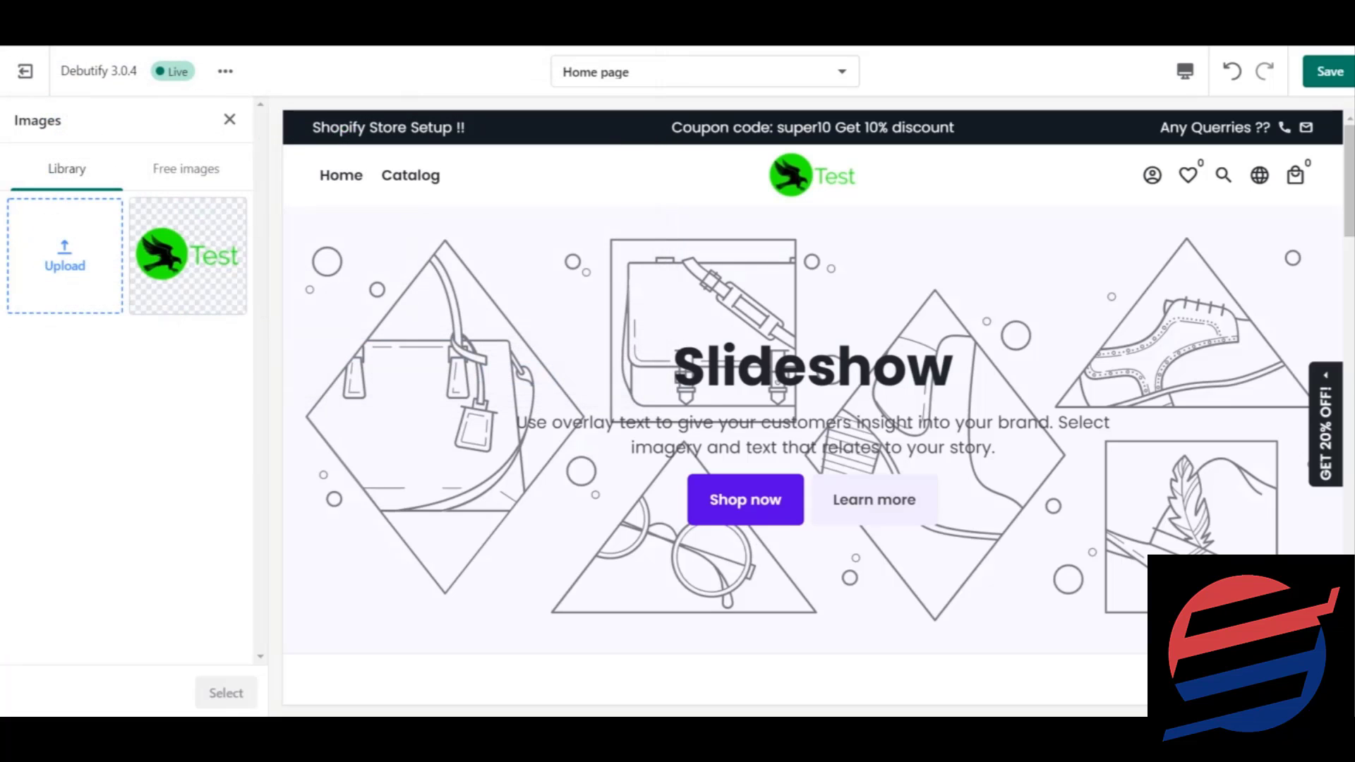
left_click(161, 180)
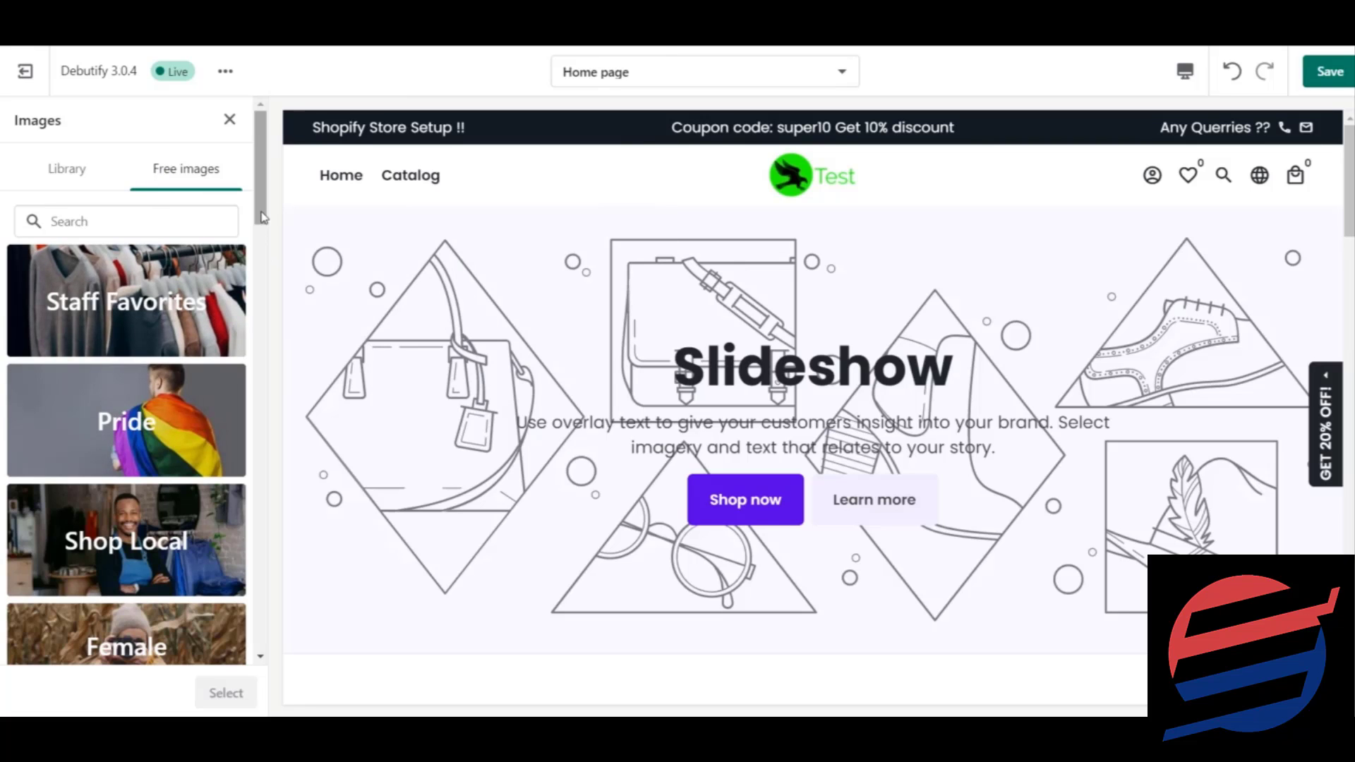
scroll(262, 217, "down", 2)
left_click(187, 224)
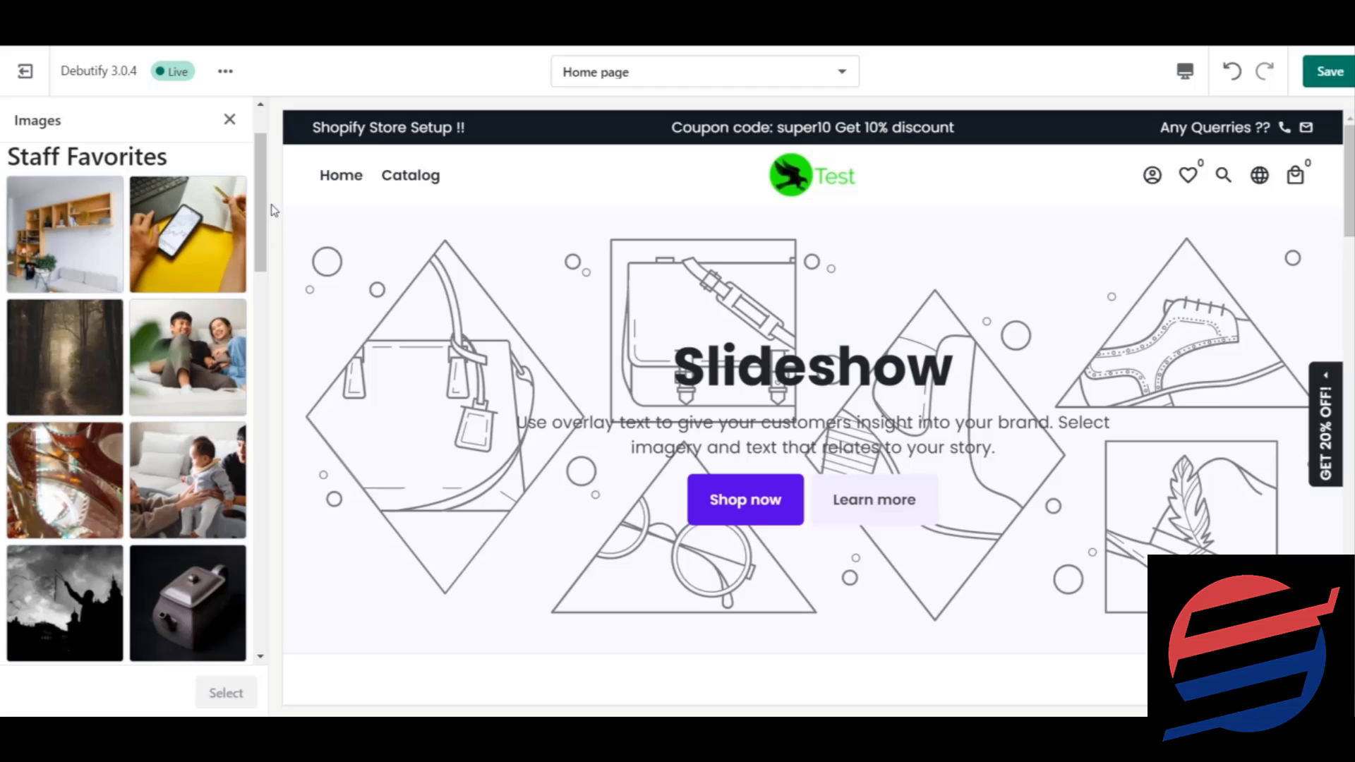
scroll(268, 258, "down", 5)
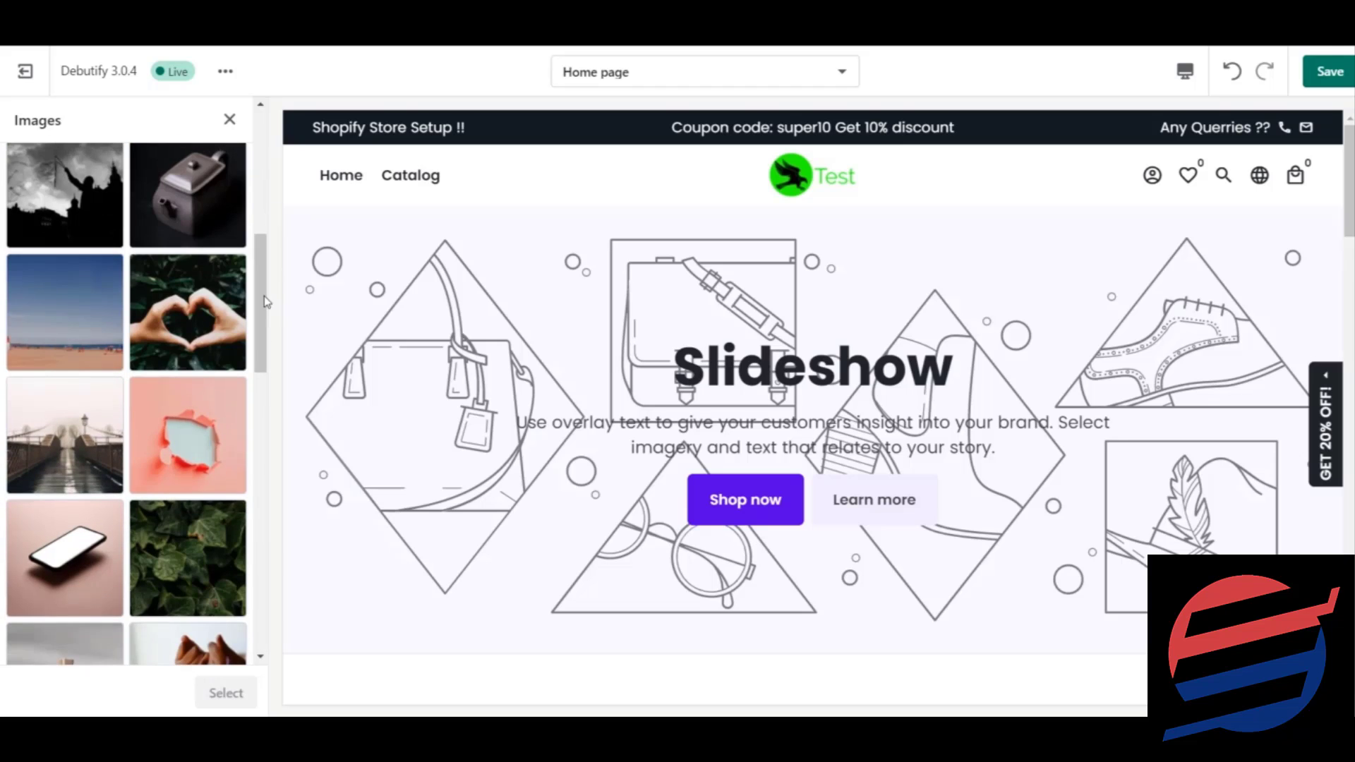
left_click_drag(264, 294, 331, 169)
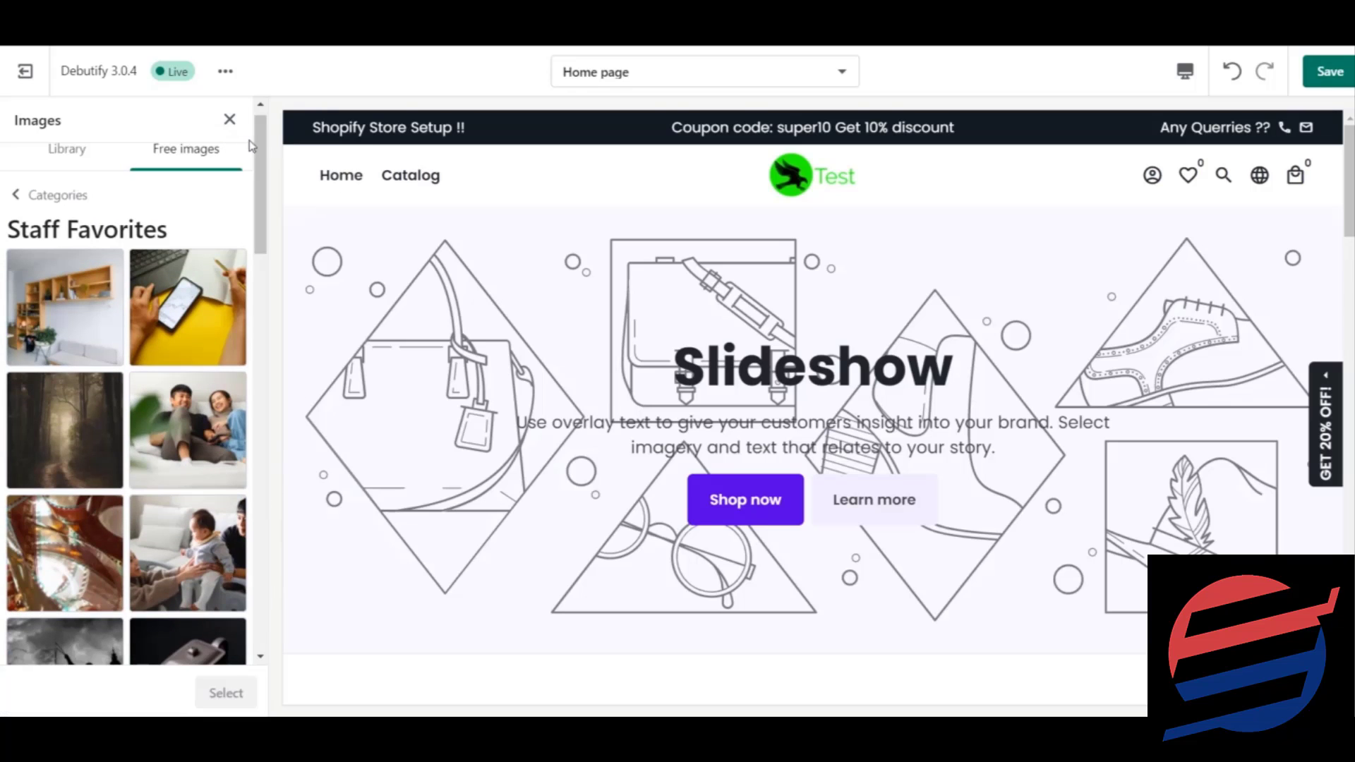
scroll(141, 282, "up", 1)
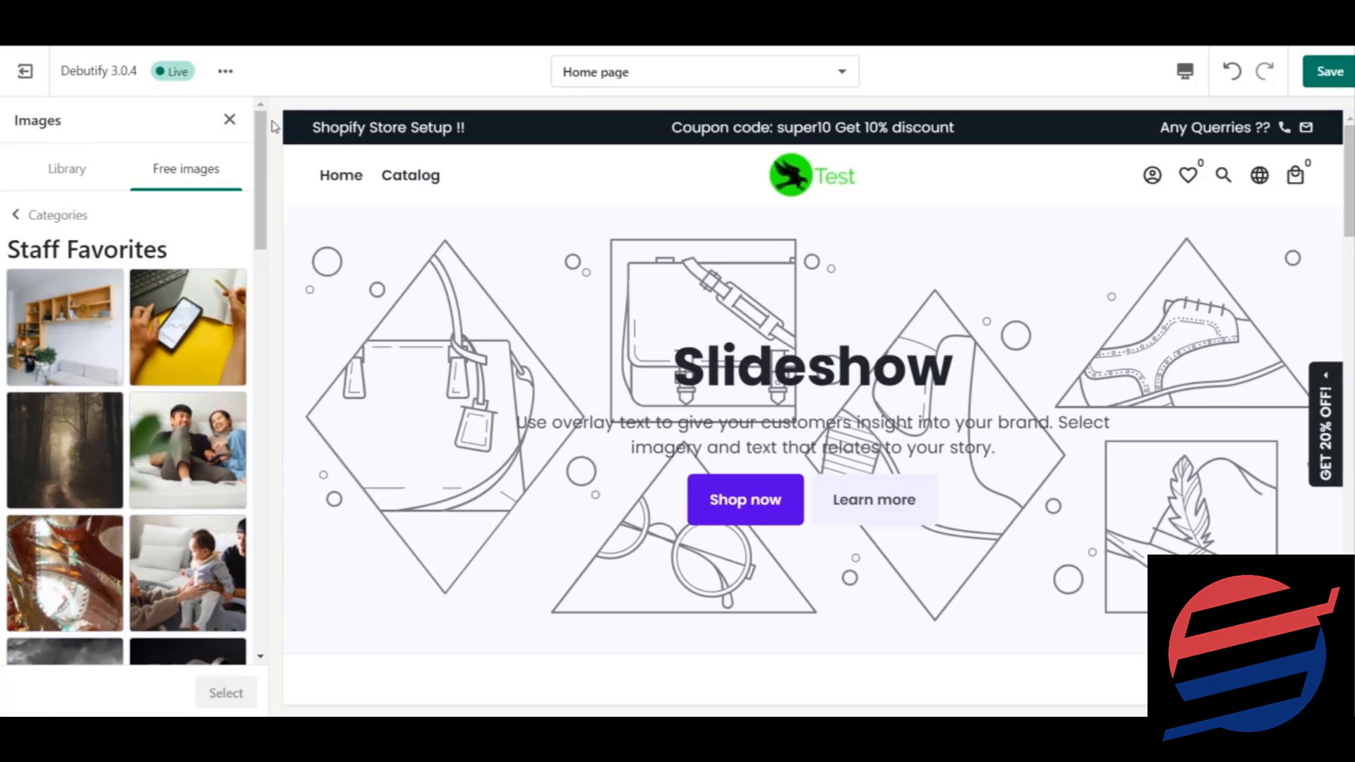
left_click(59, 216)
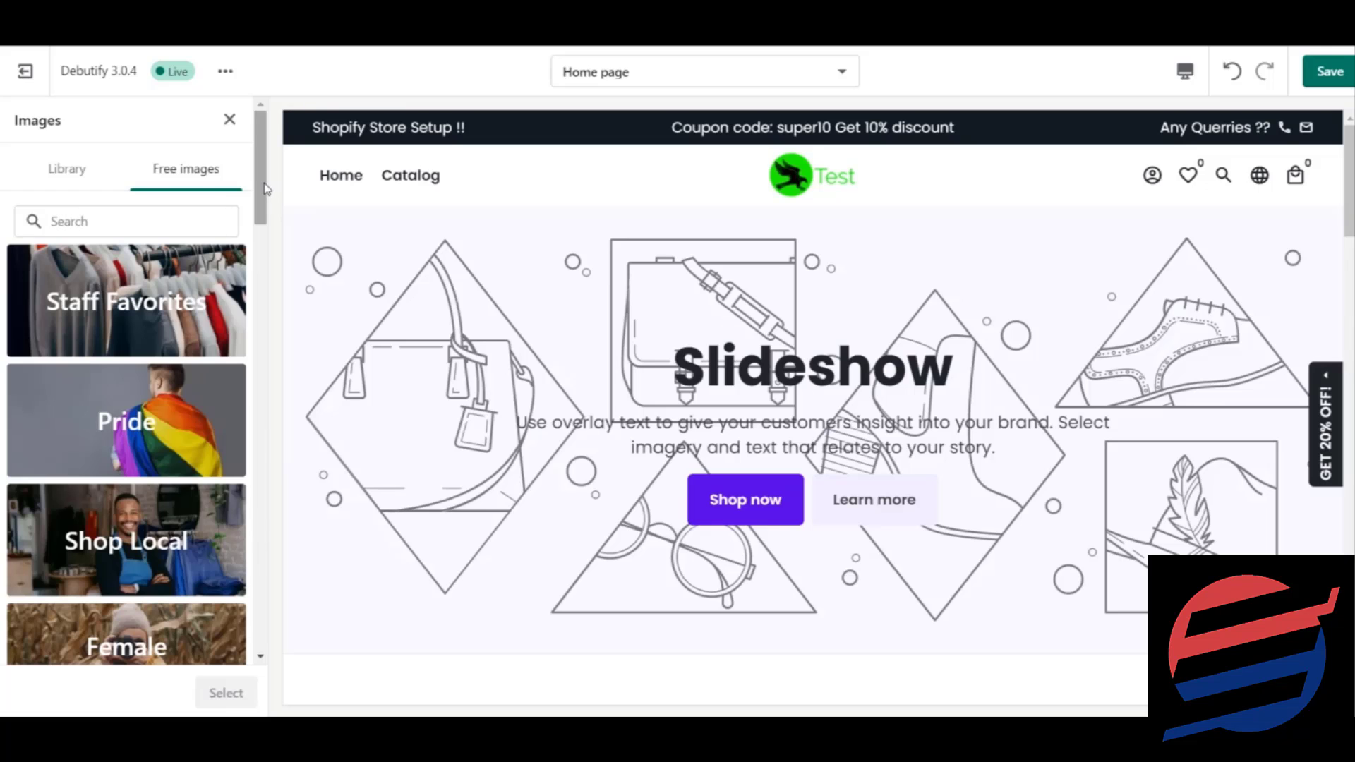
Preview the clothes rack and jar shelf photos from Shop Local as the desktop background, and close the picker without applying either
scroll(268, 221, "down", 3)
scroll(271, 221, "up", 2)
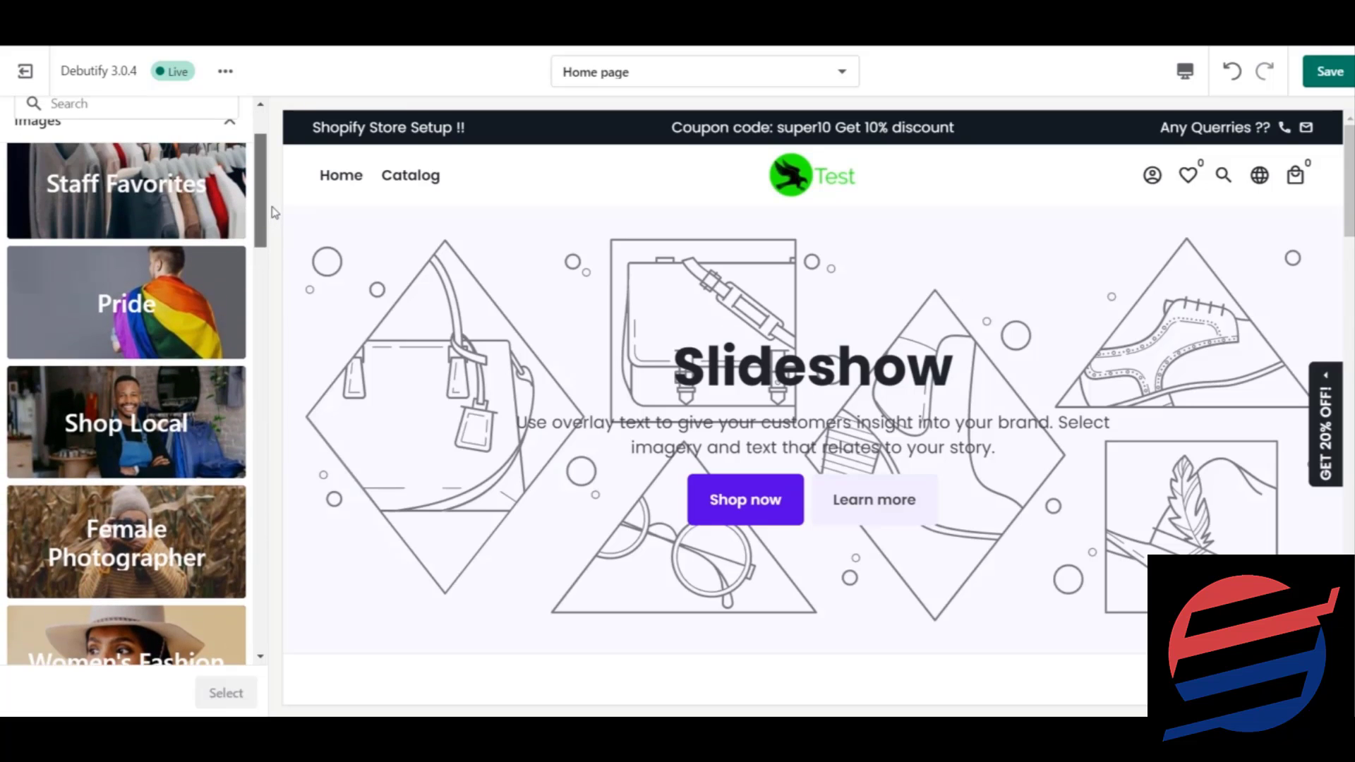
left_click(156, 389)
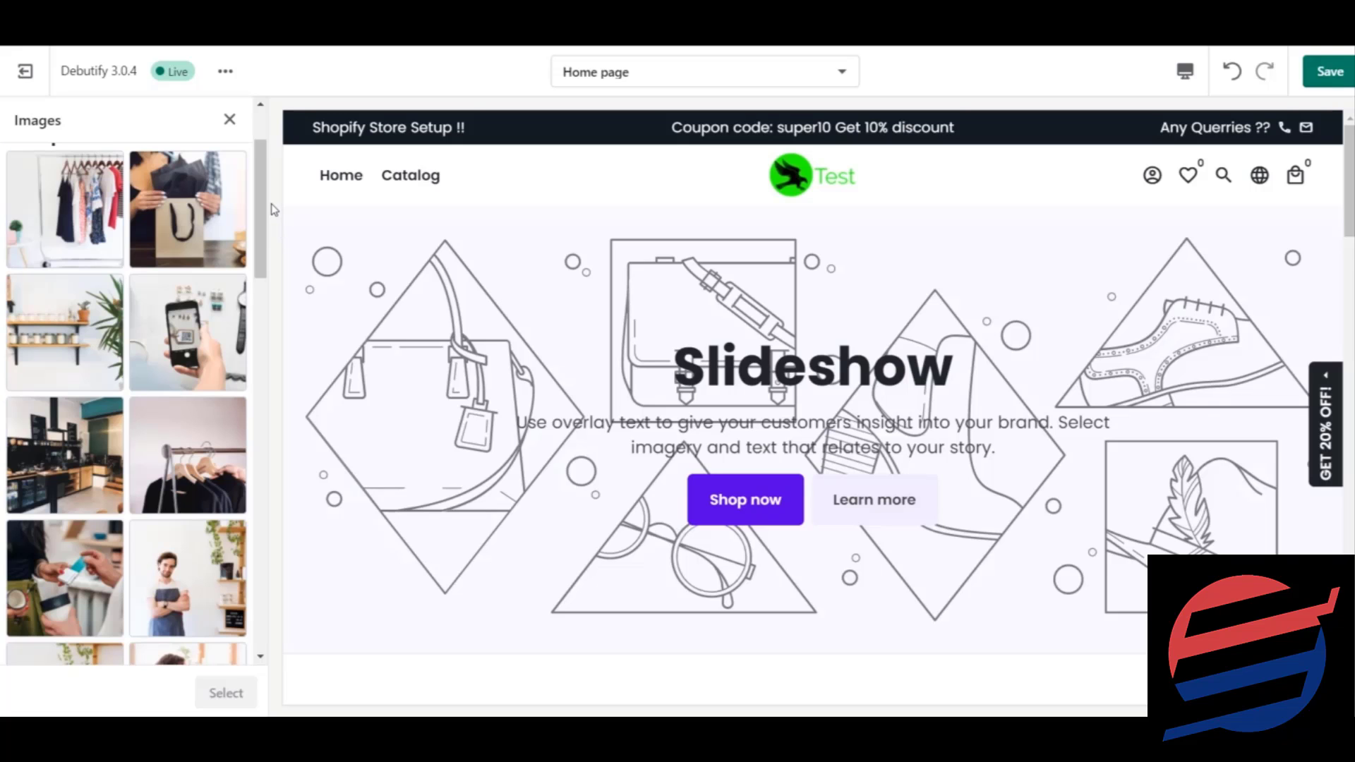
left_click(119, 188)
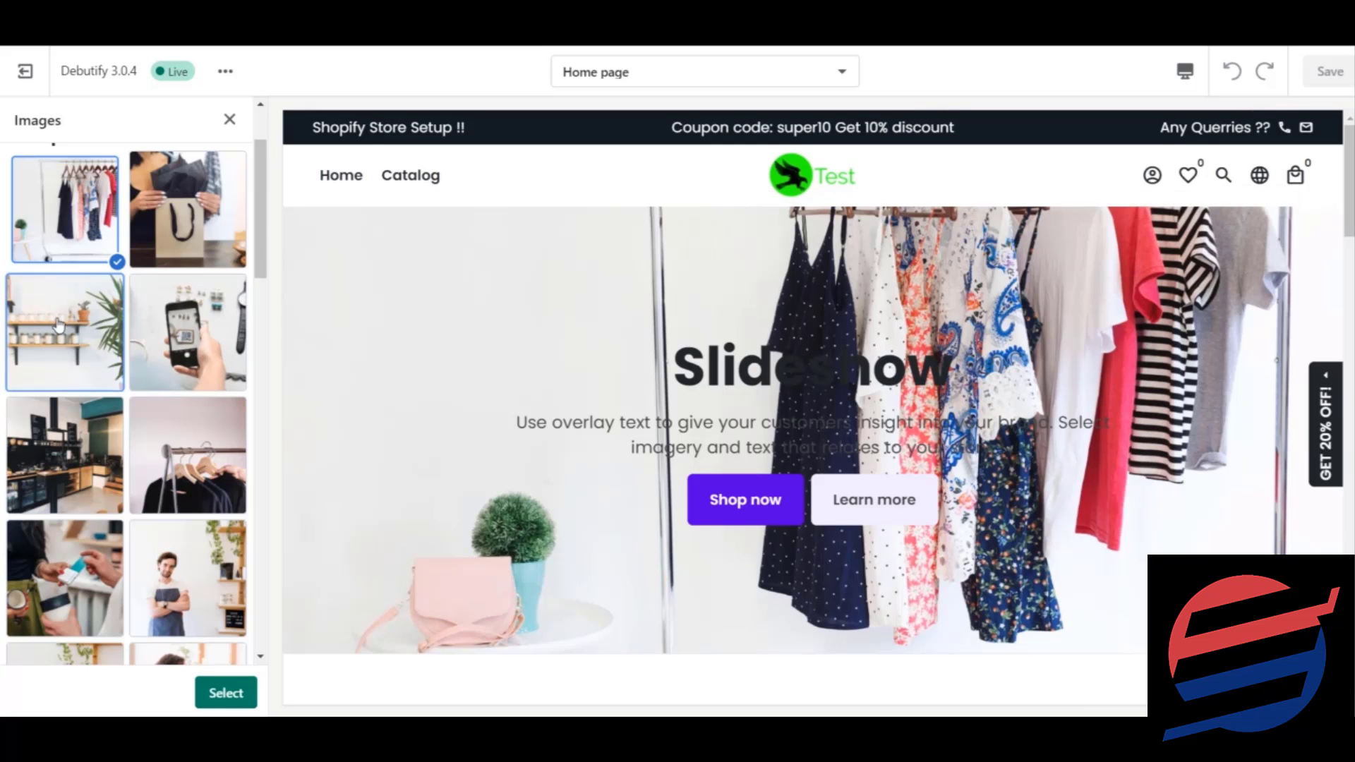
left_click(59, 325)
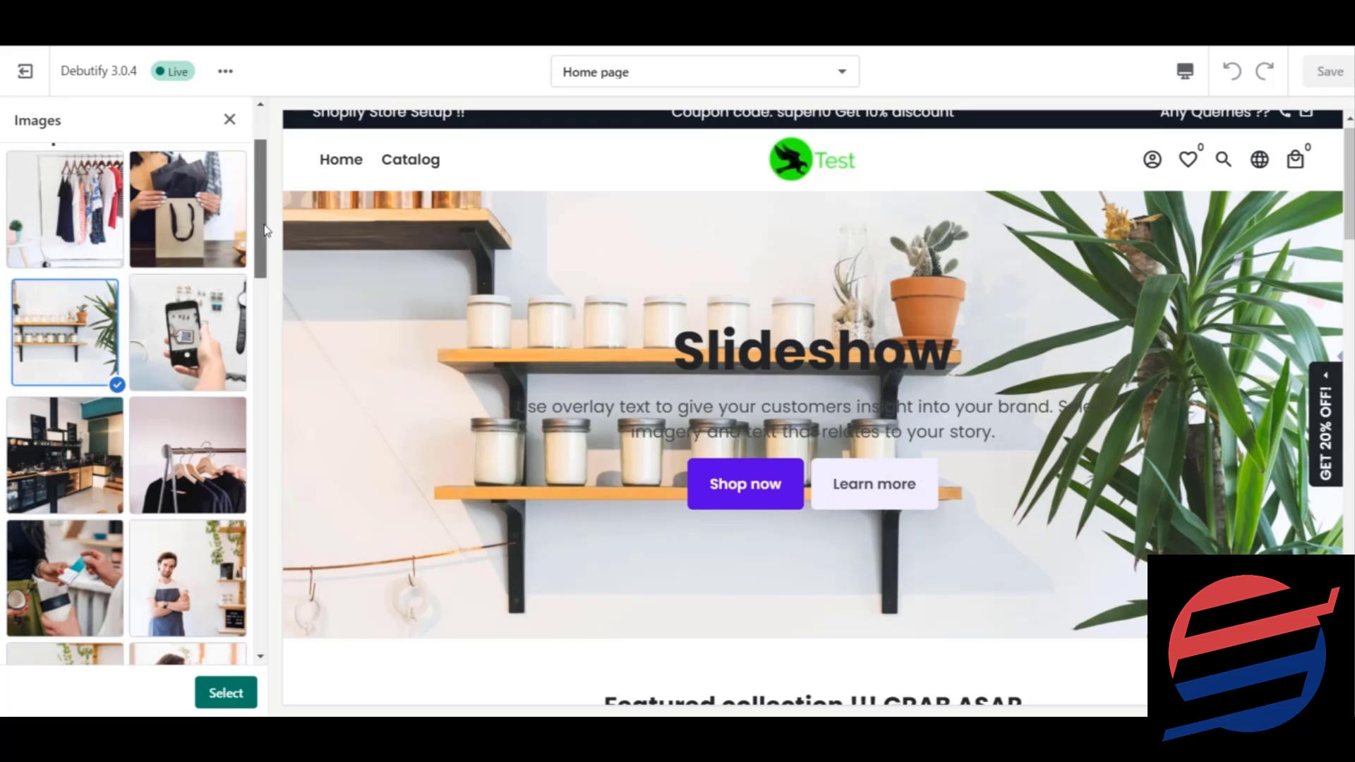
scroll(265, 227, "up", 1)
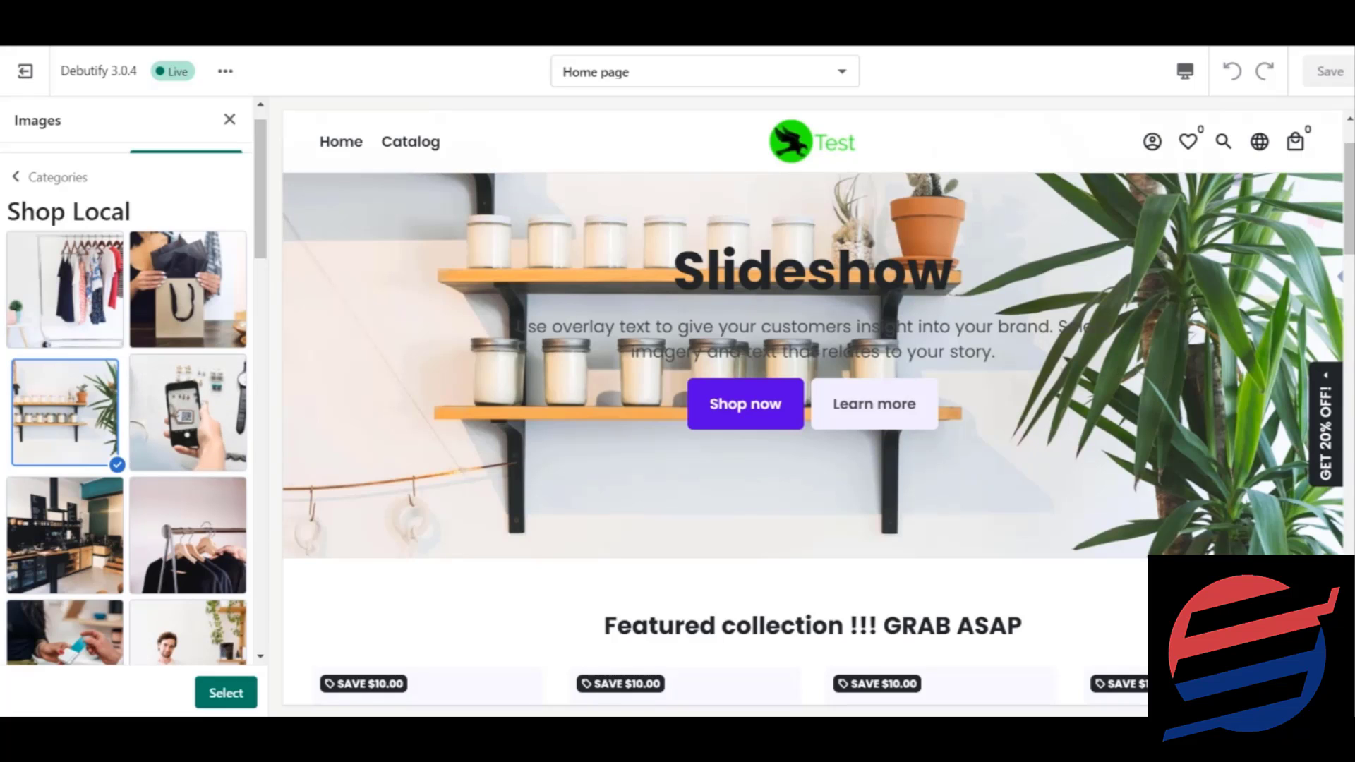
scroll(811, 424, "down", 10)
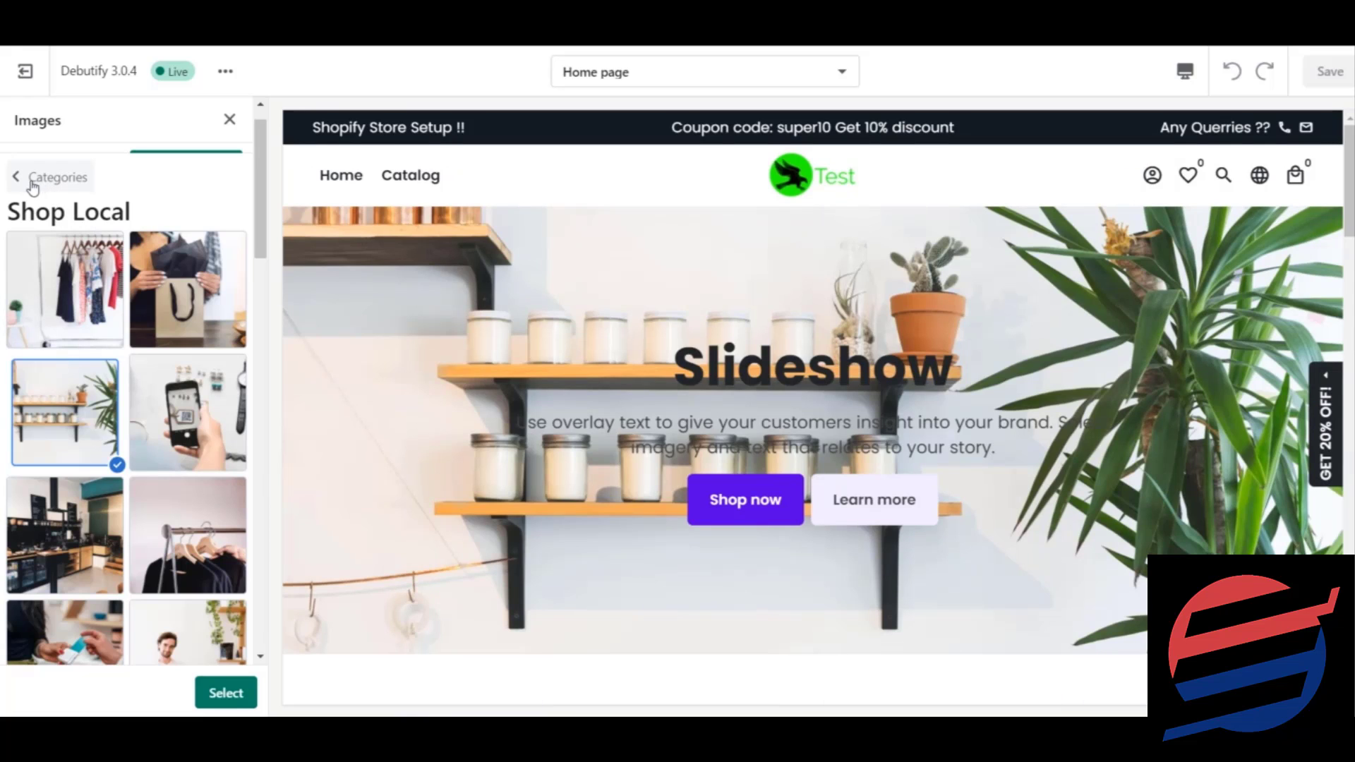
left_click(230, 120)
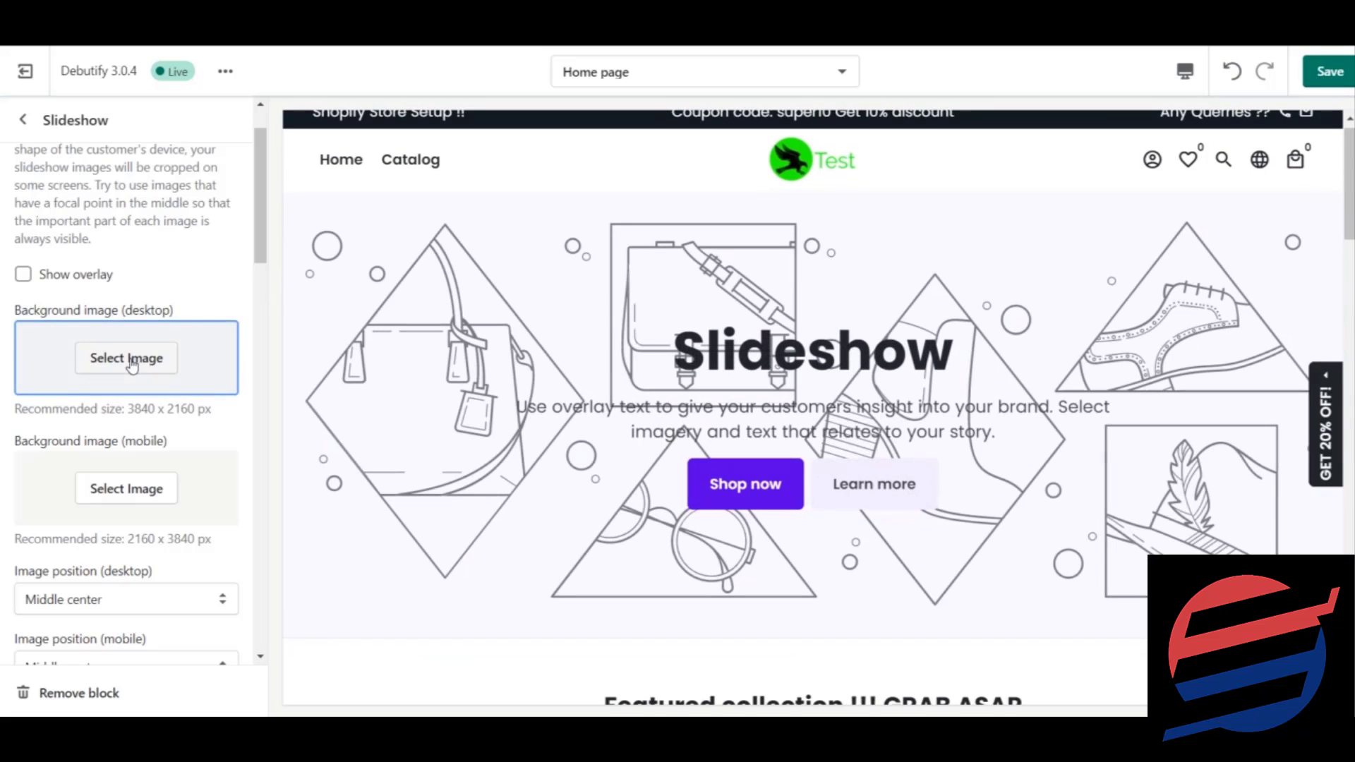
Upload pexels-pixabay-163036 from the Downloads folder and set it as the slideshow's desktop background image
left_click(131, 362)
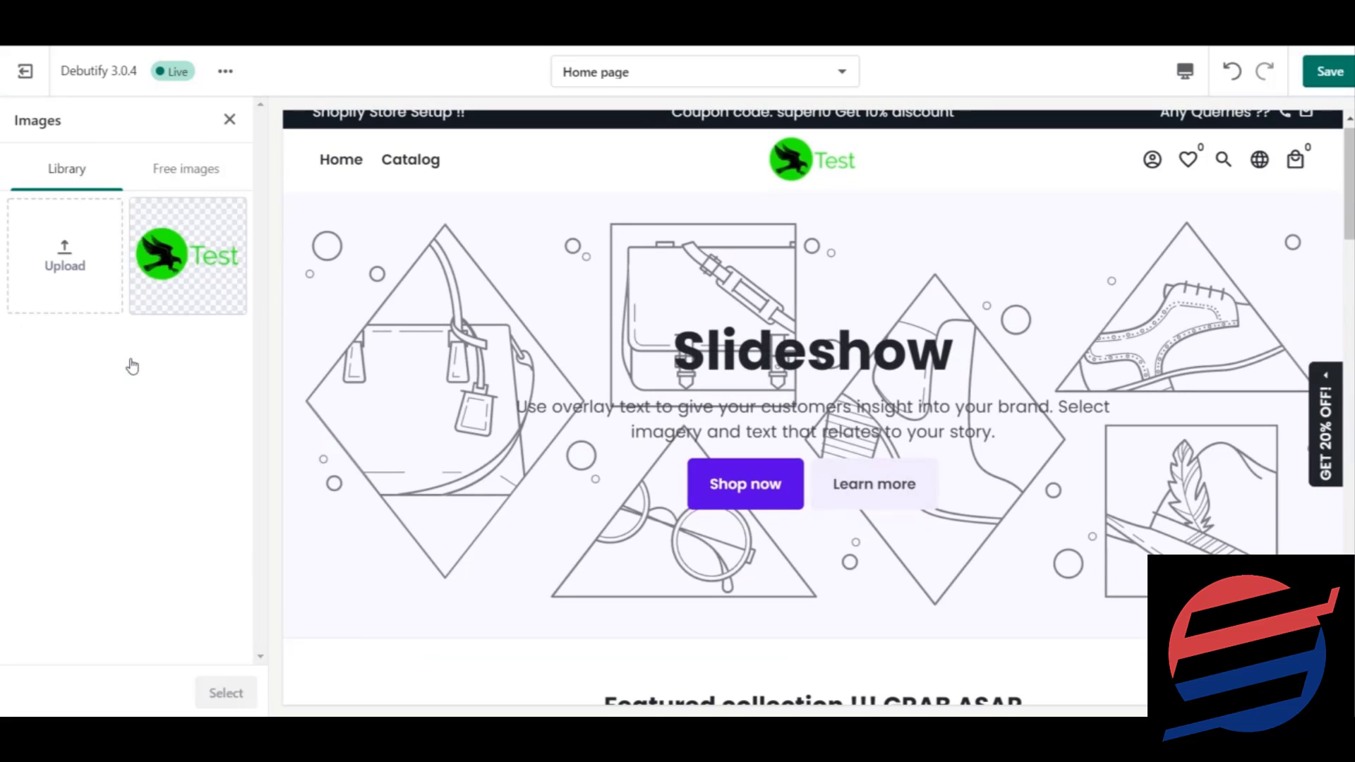
left_click(94, 272)
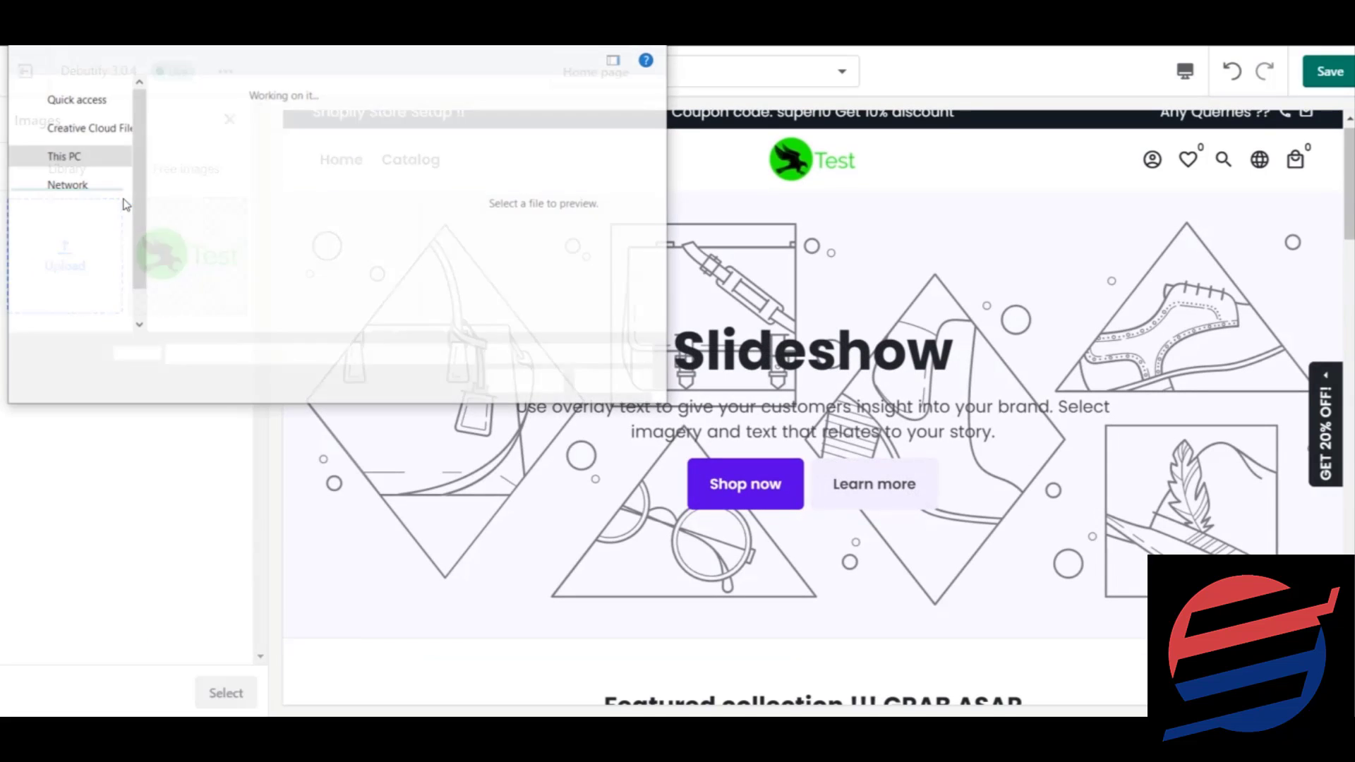
left_click(193, 157)
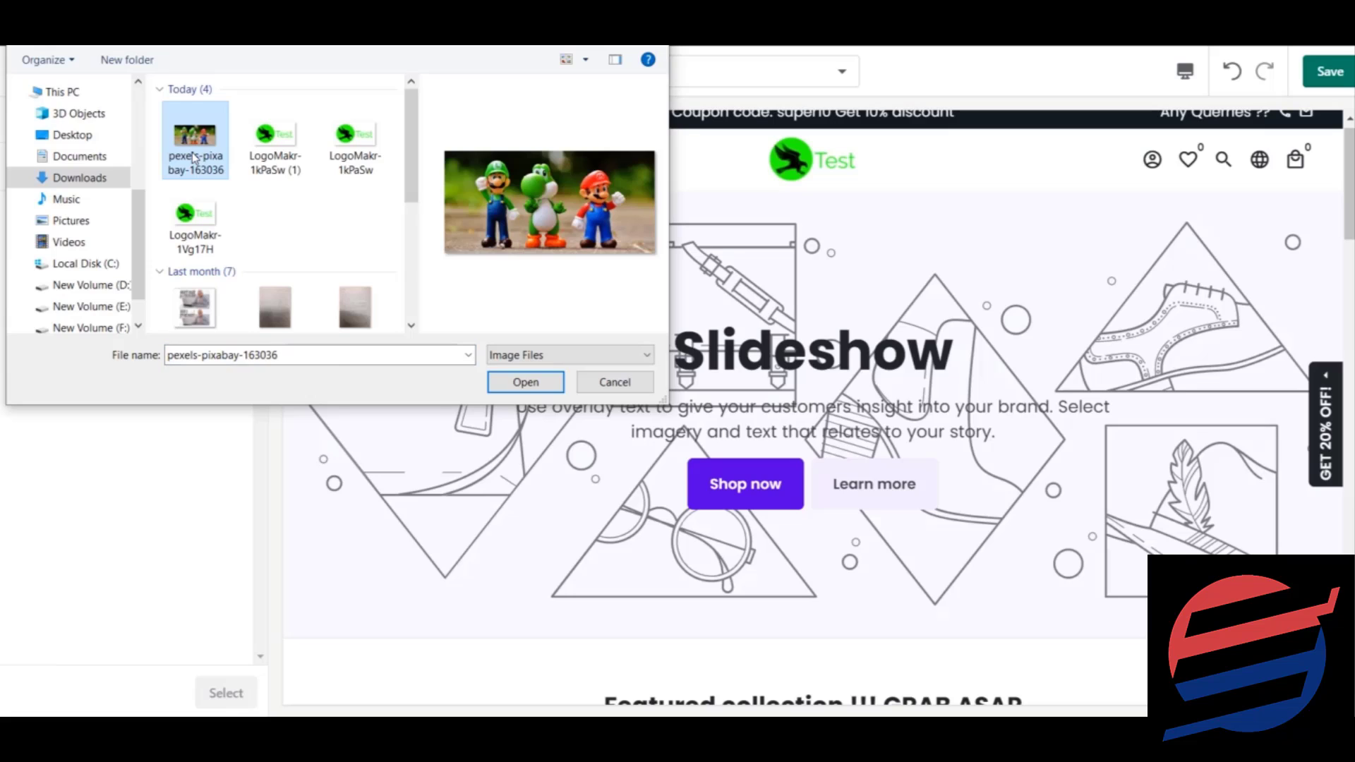
double_click(192, 154)
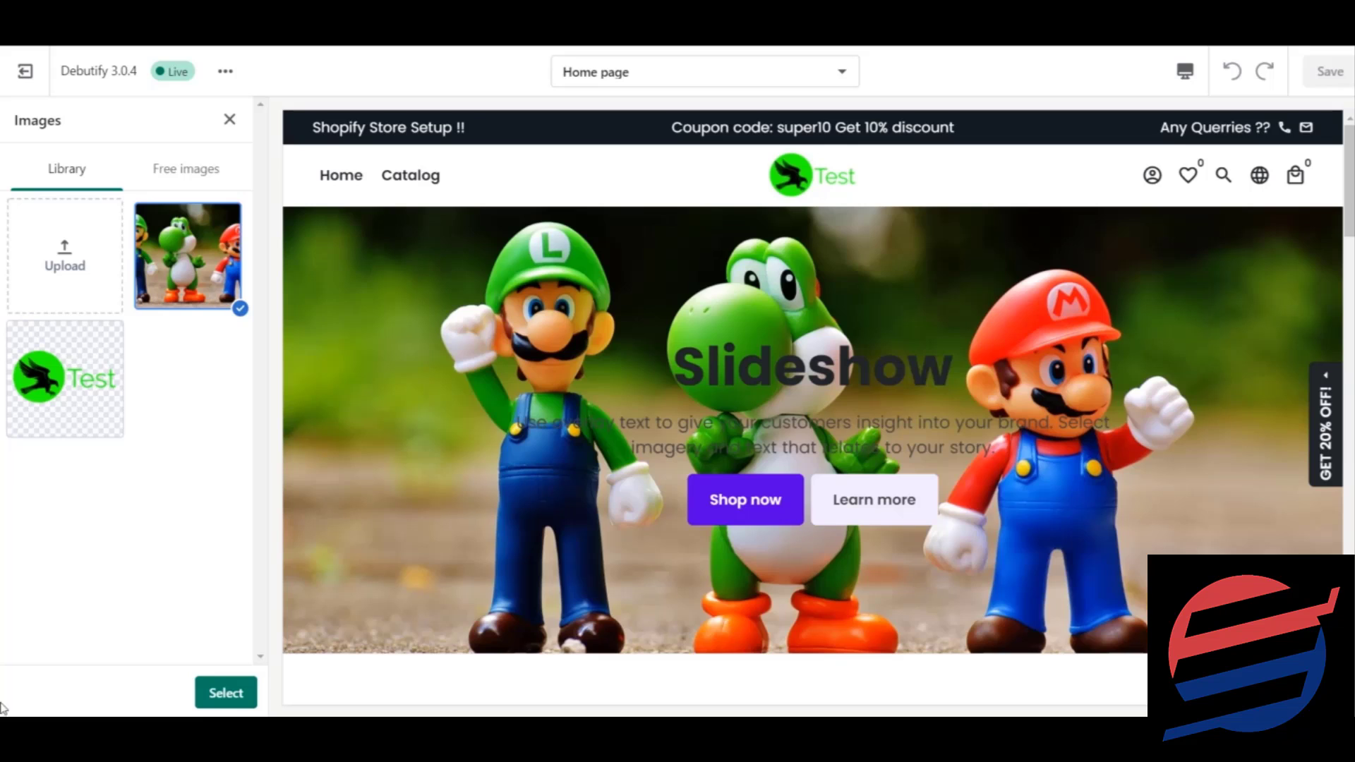
left_click(212, 693)
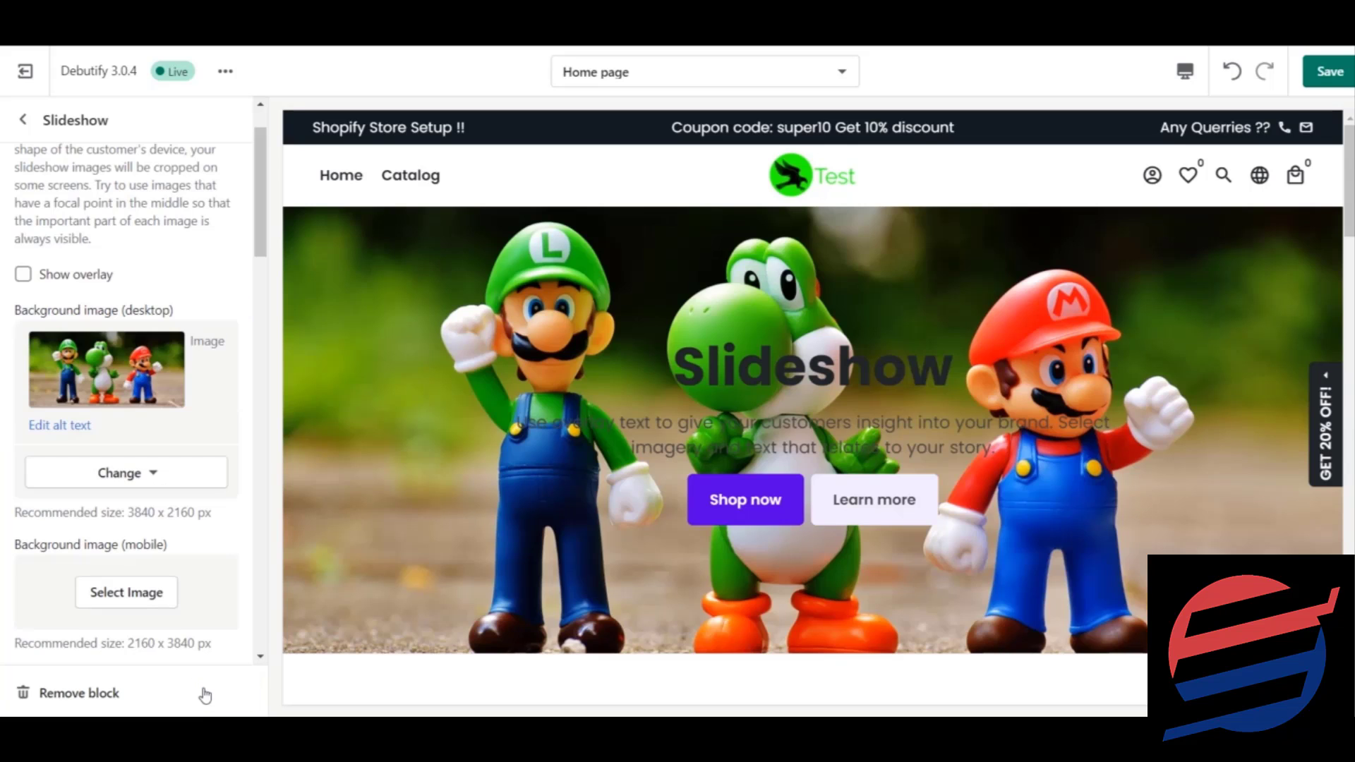
Set the slideshow's mobile background image to the pizza and seafood pasta photo from the Food category of free images
scroll(261, 181, "up", 1)
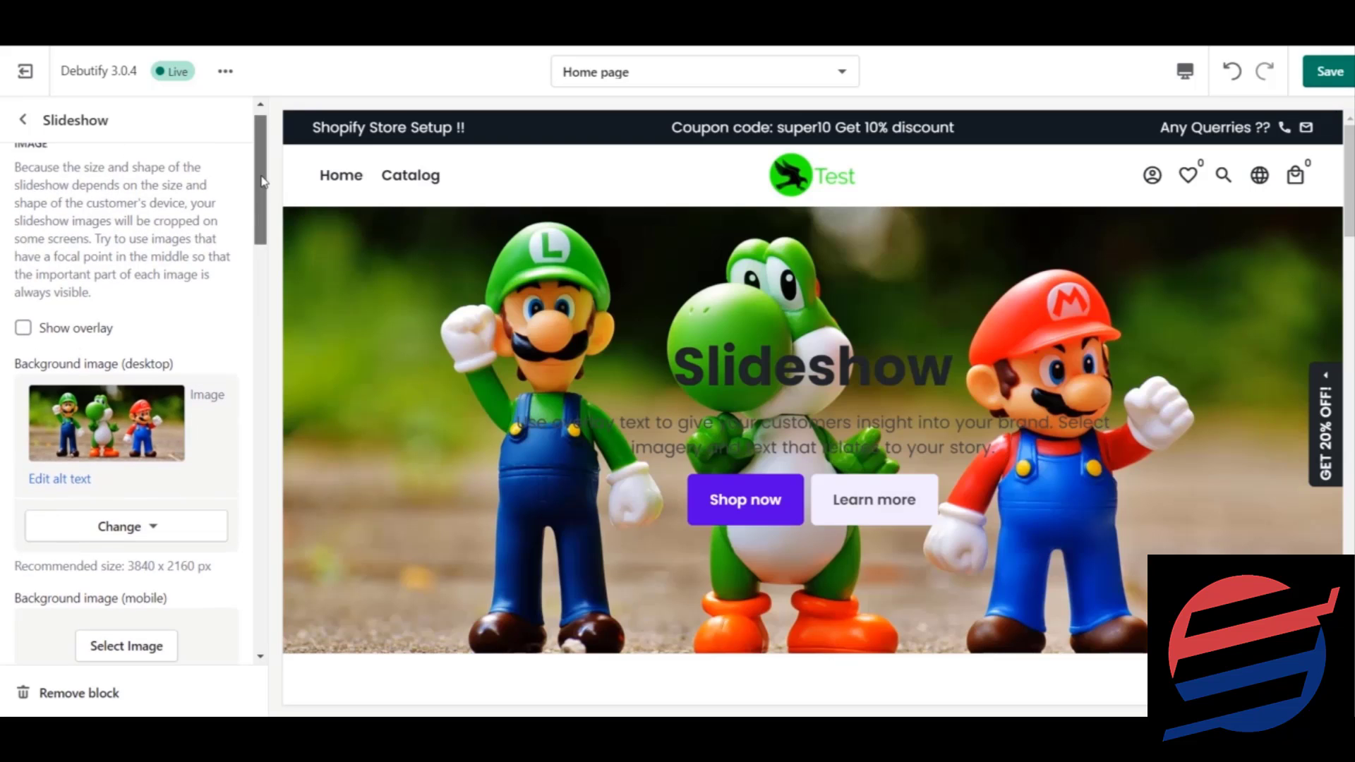
left_click_drag(261, 181, 275, 218)
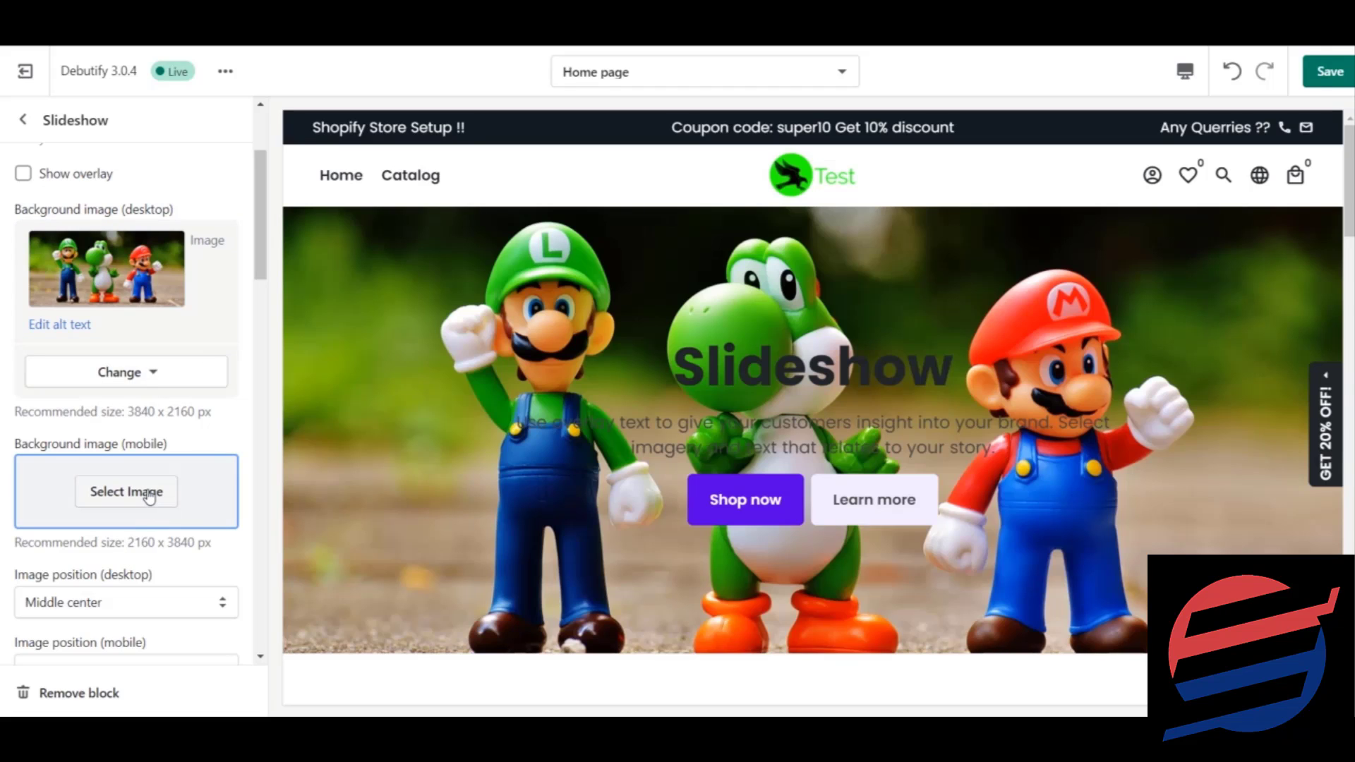
left_click_drag(257, 247, 272, 285)
left_click(113, 332)
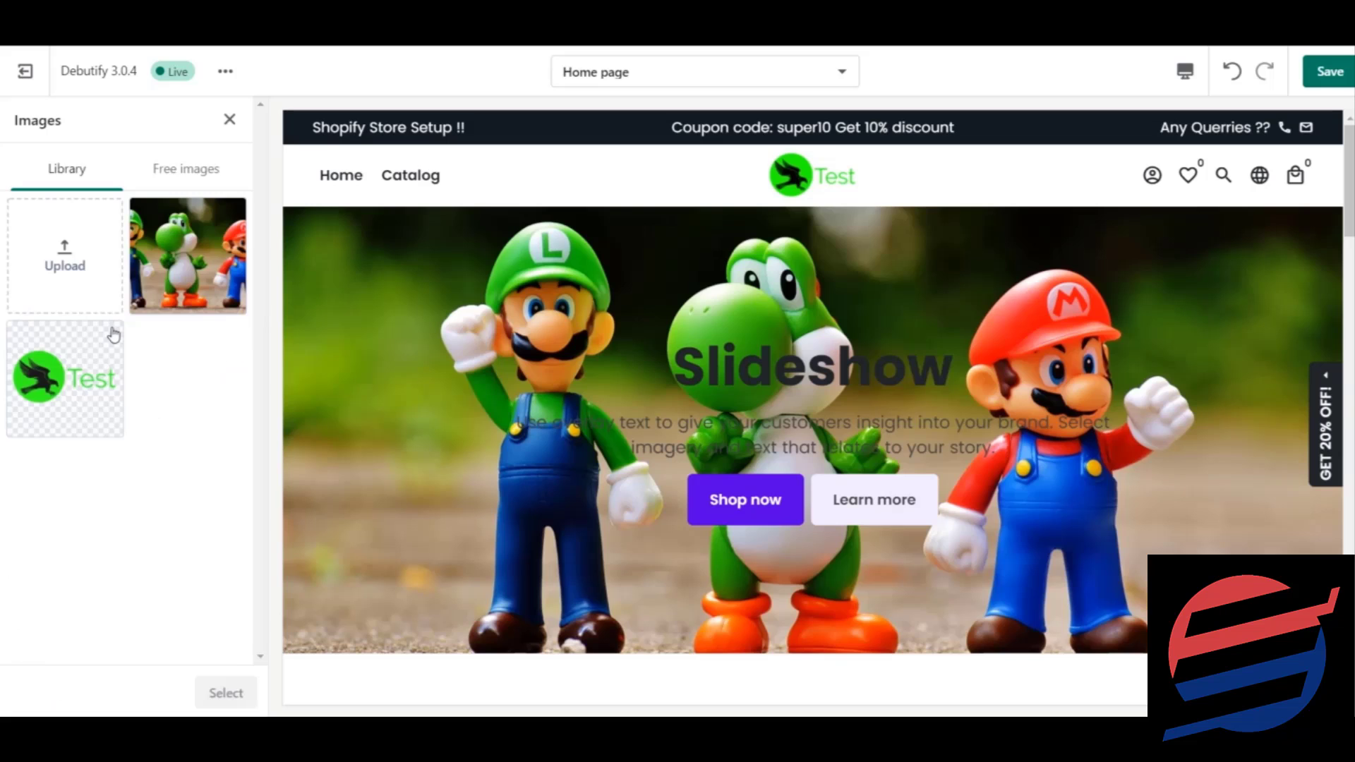
left_click(186, 172)
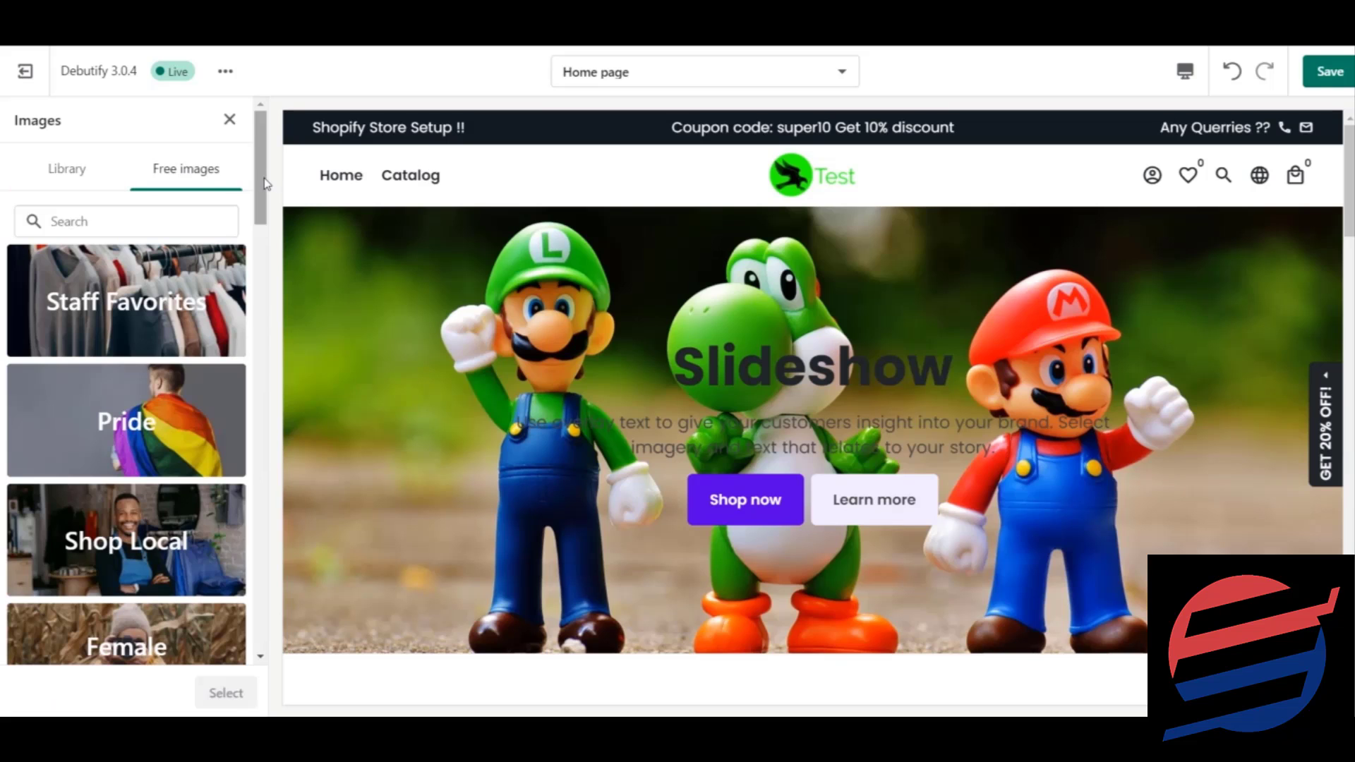
left_click_drag(278, 185, 270, 268)
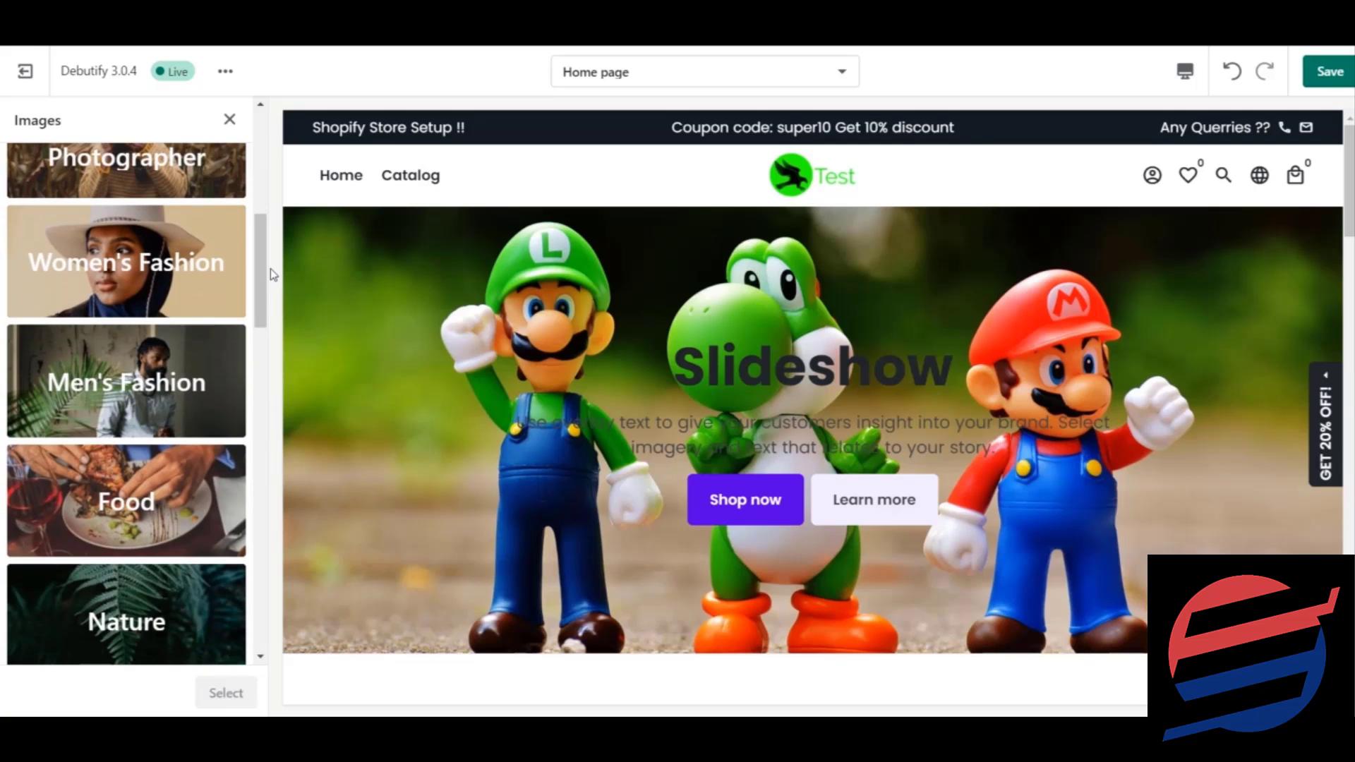
left_click(141, 455)
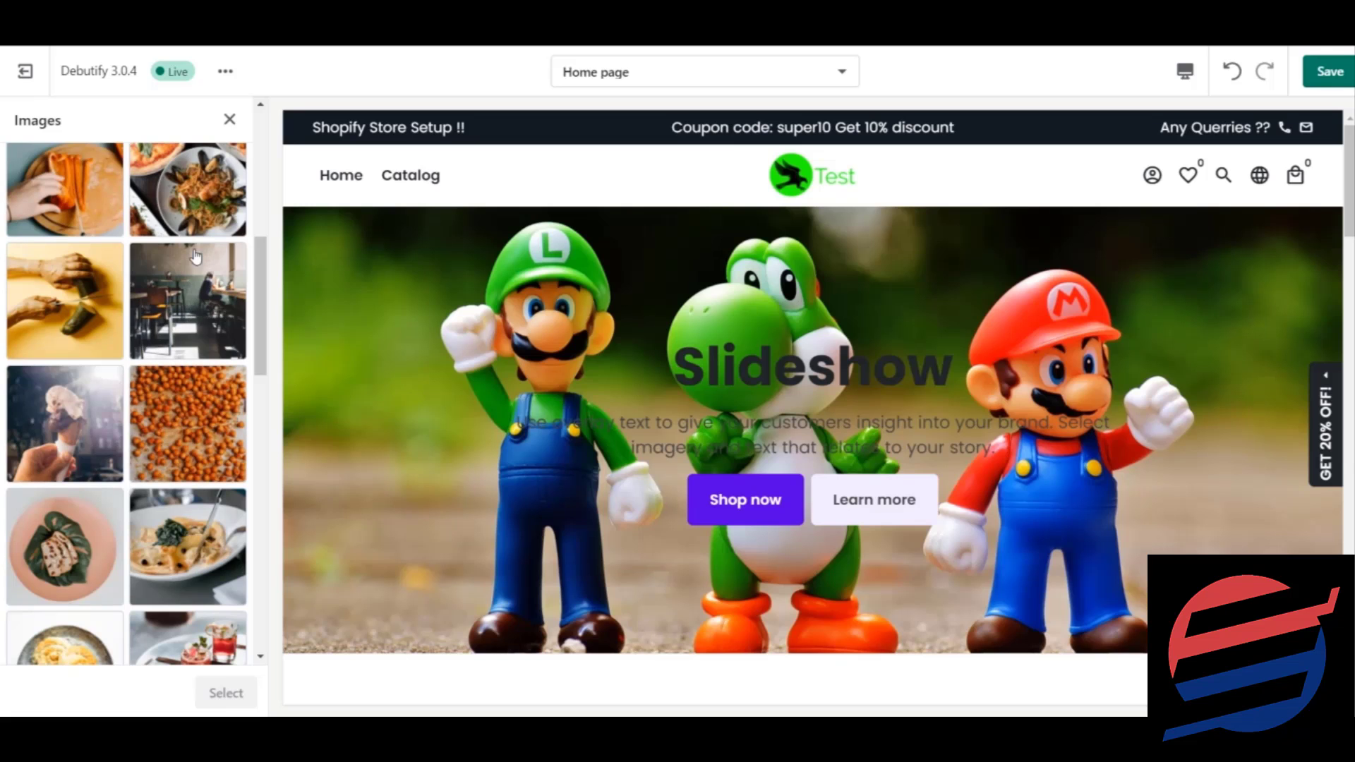
left_click(196, 210)
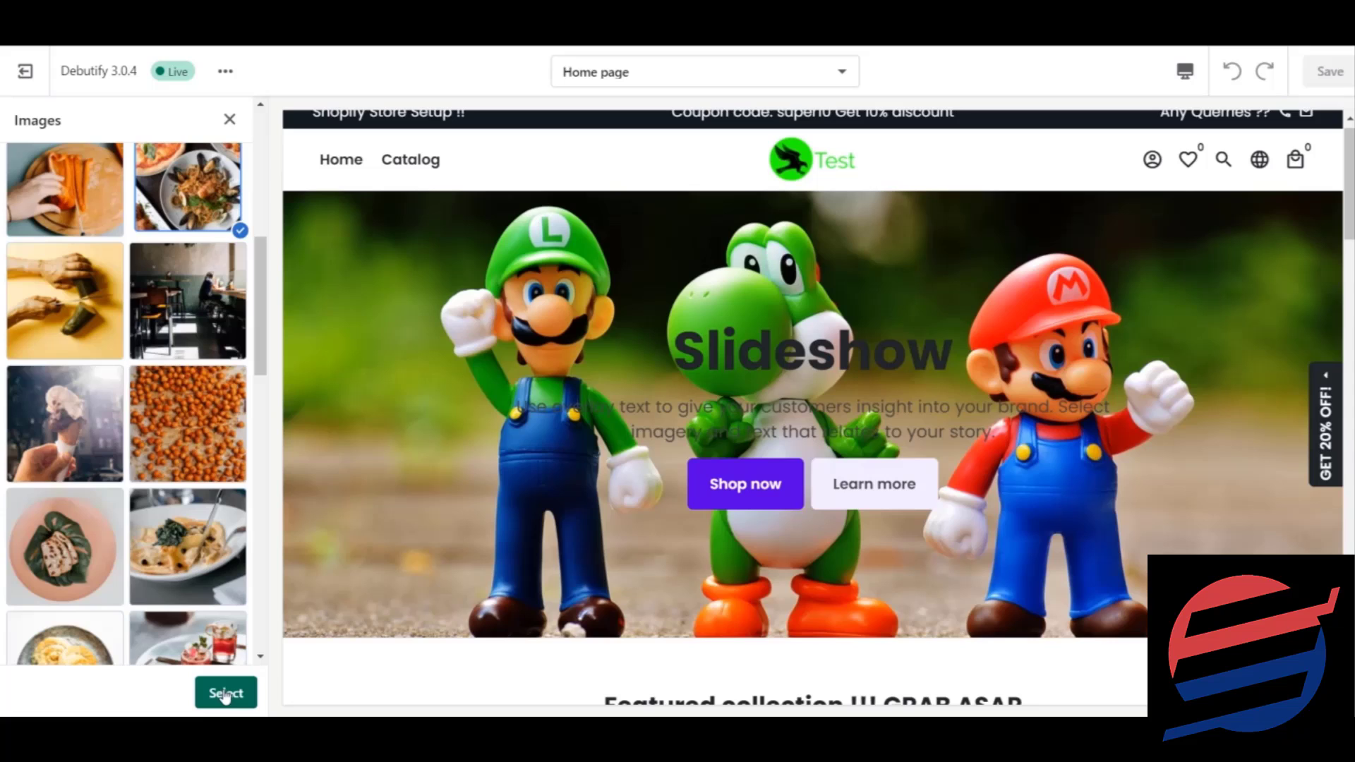
left_click(224, 693)
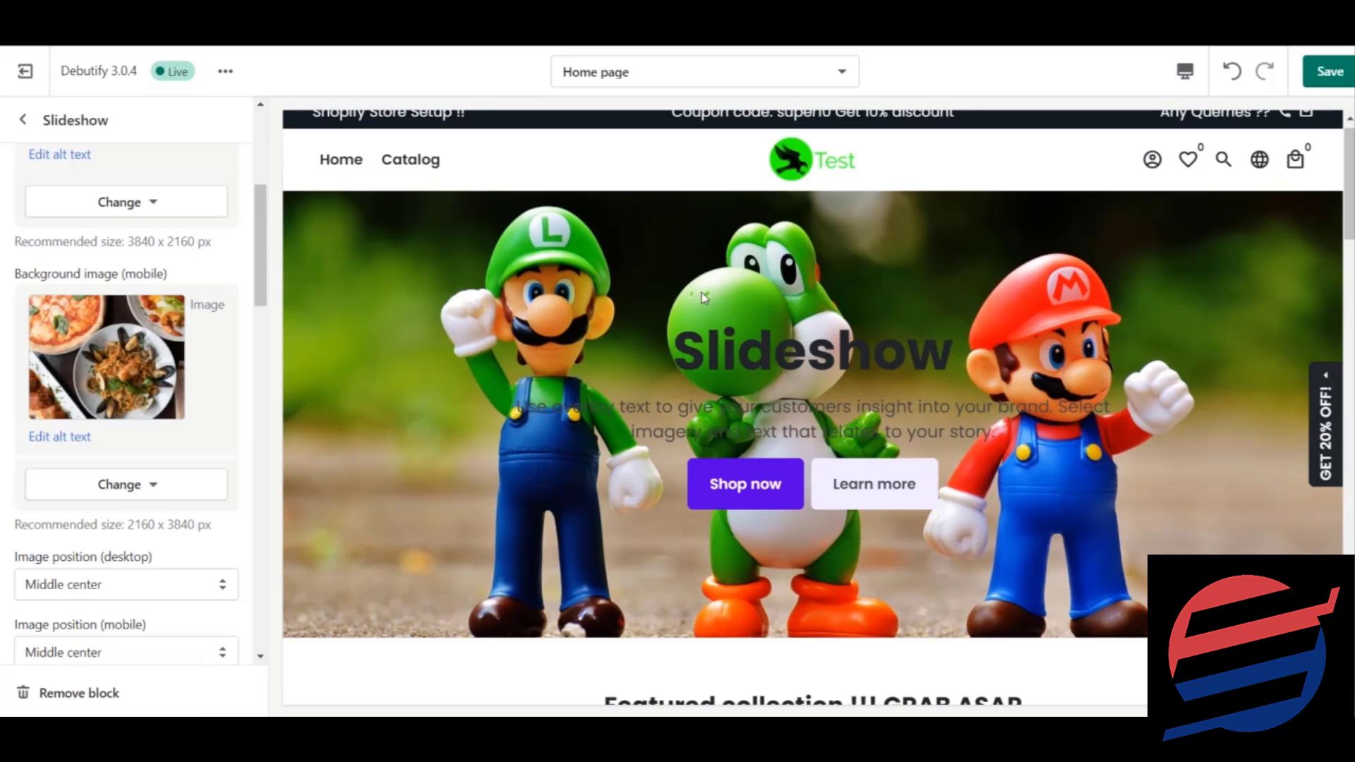
Compare the slideshow in the mobile and desktop previews, ending in the desktop view
left_click(1186, 72)
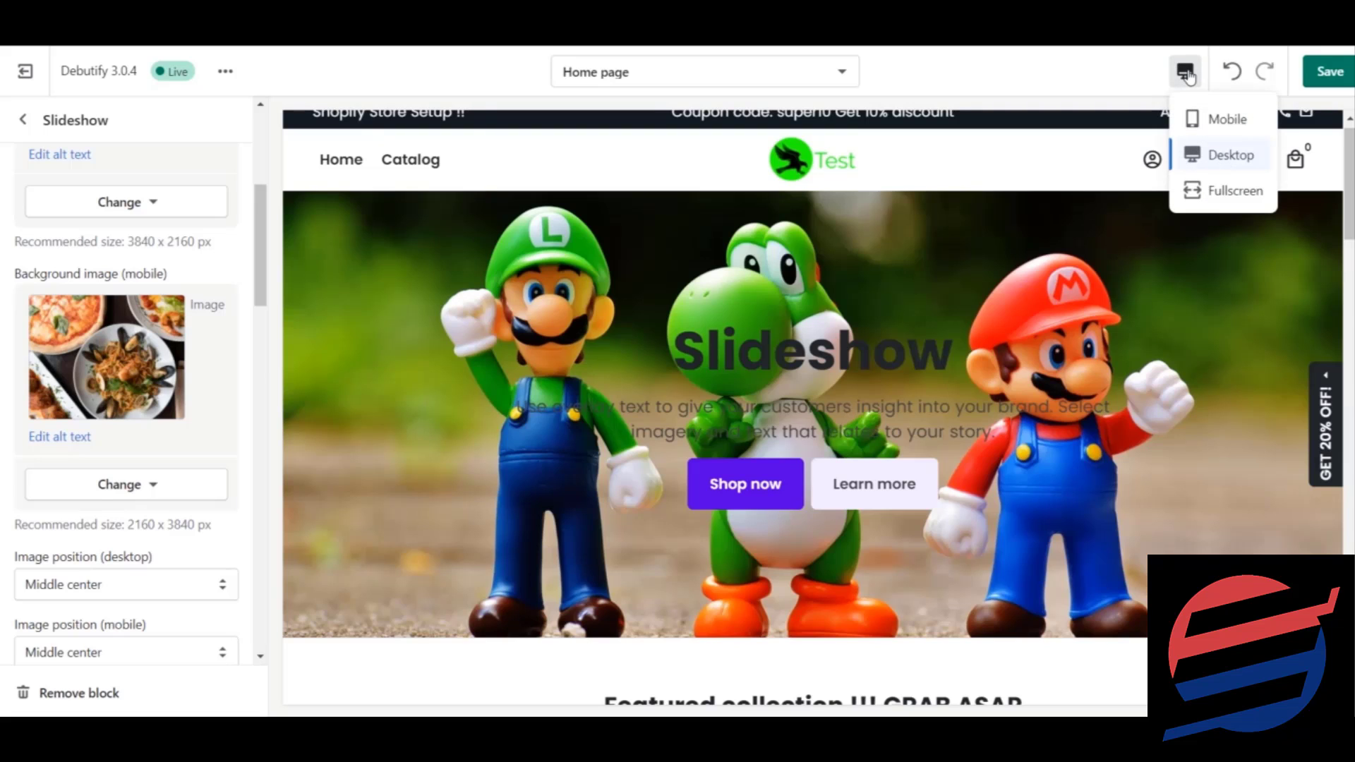
left_click(1192, 117)
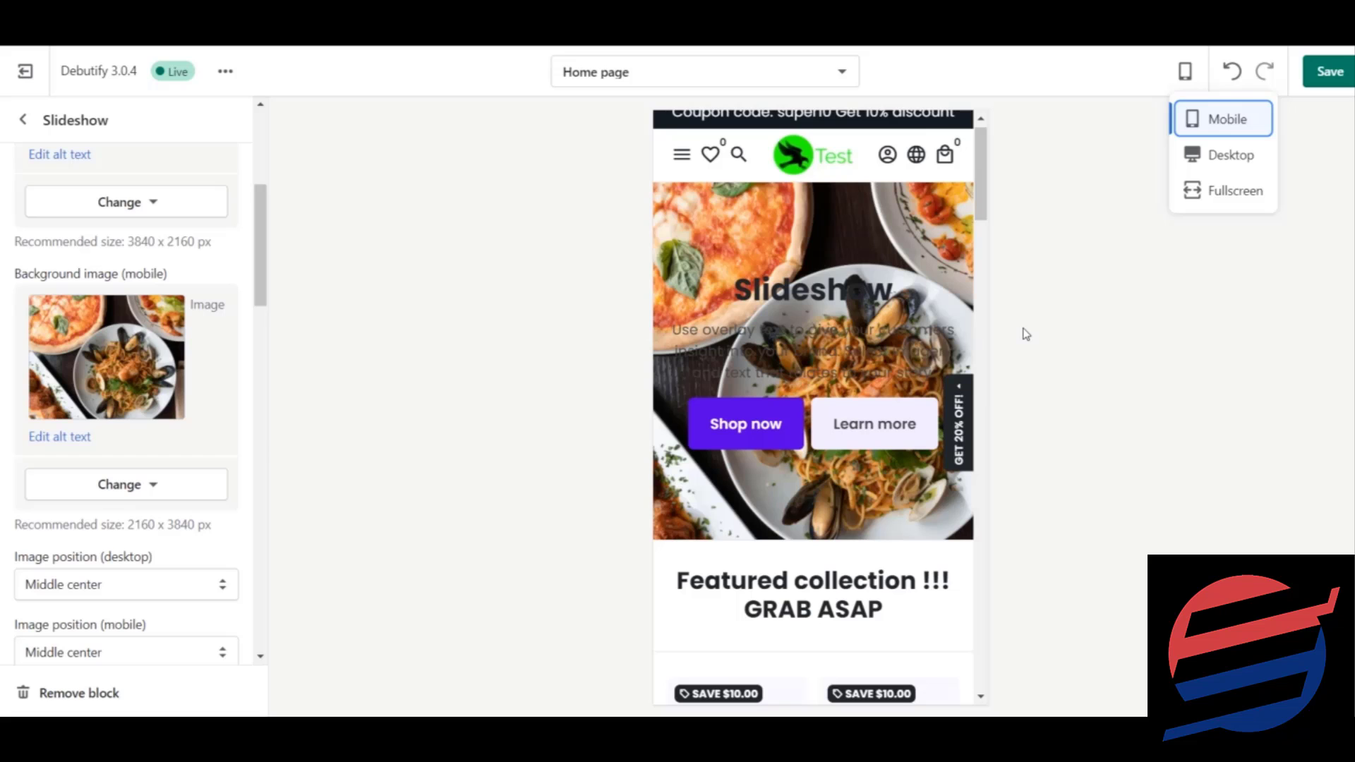
left_click(1207, 170)
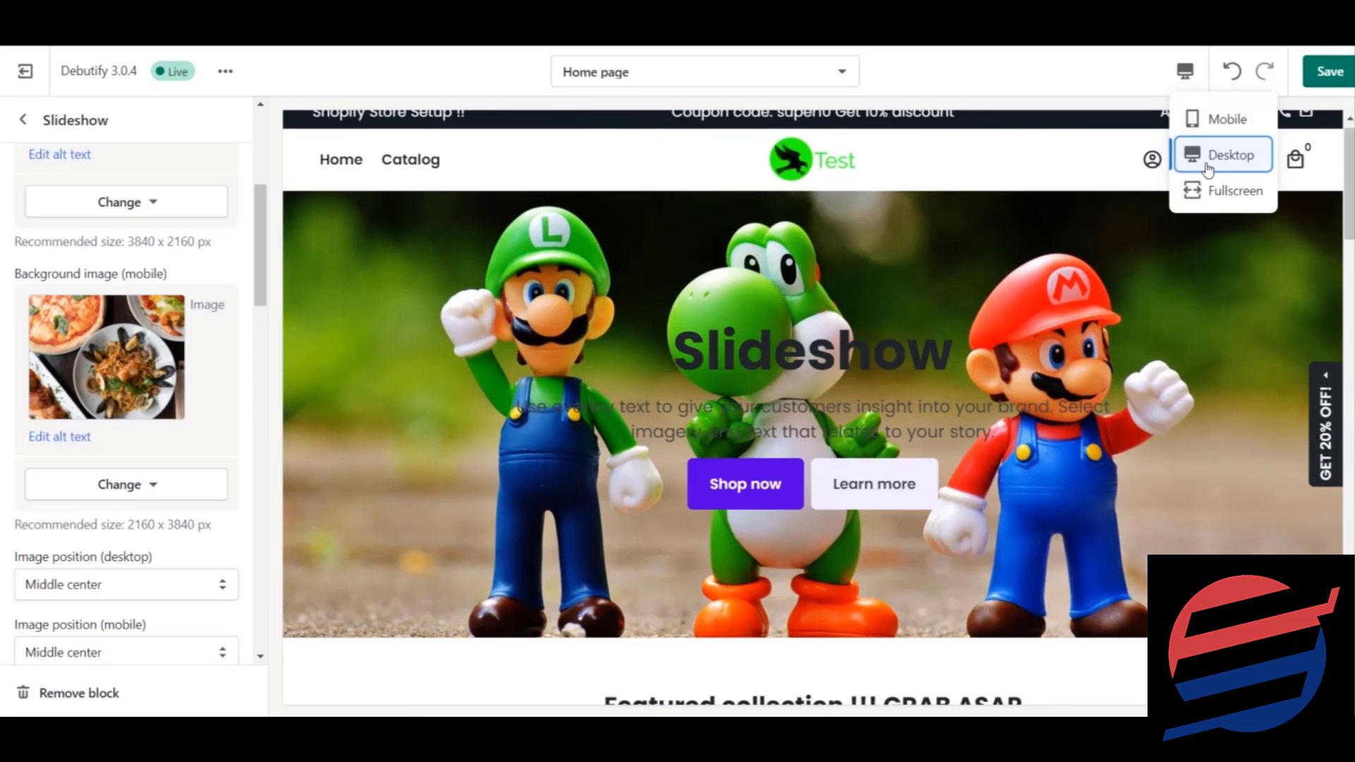
left_click(1215, 127)
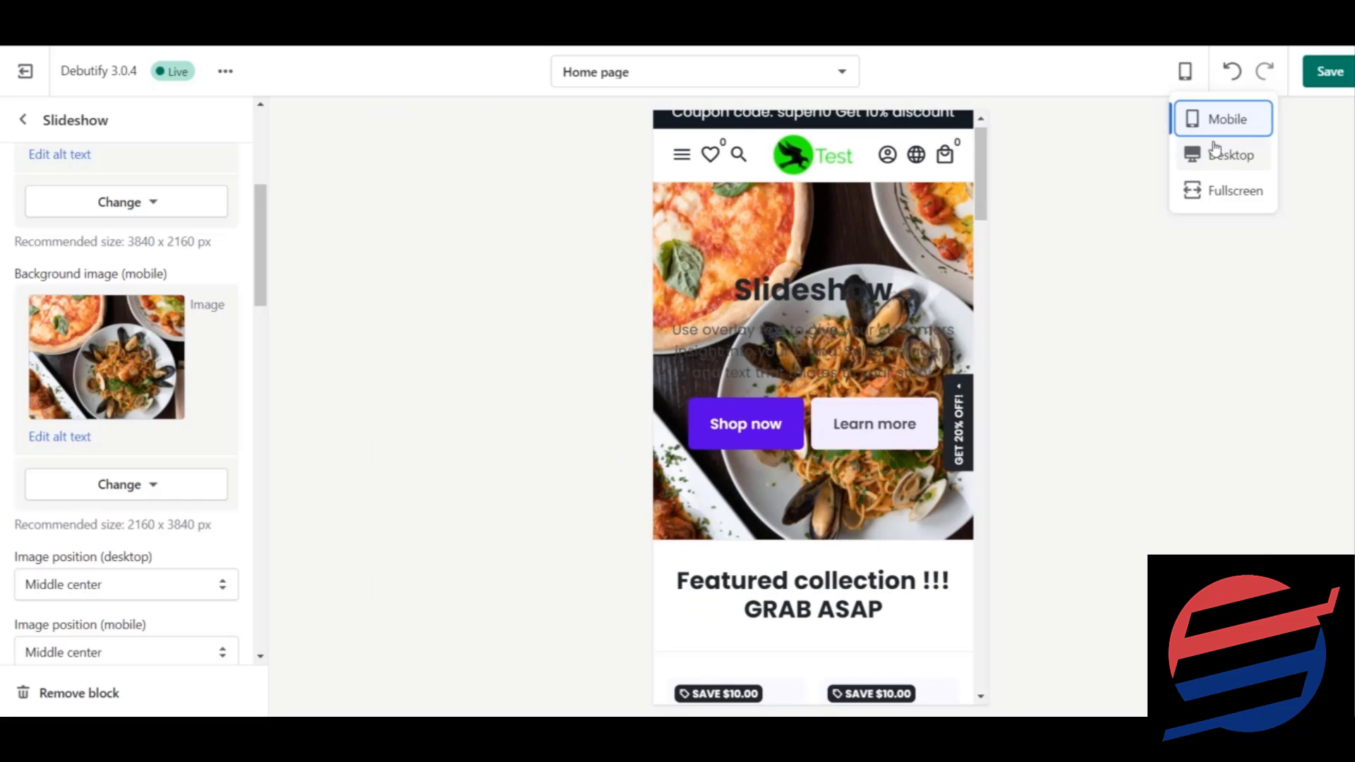
left_click(1215, 150)
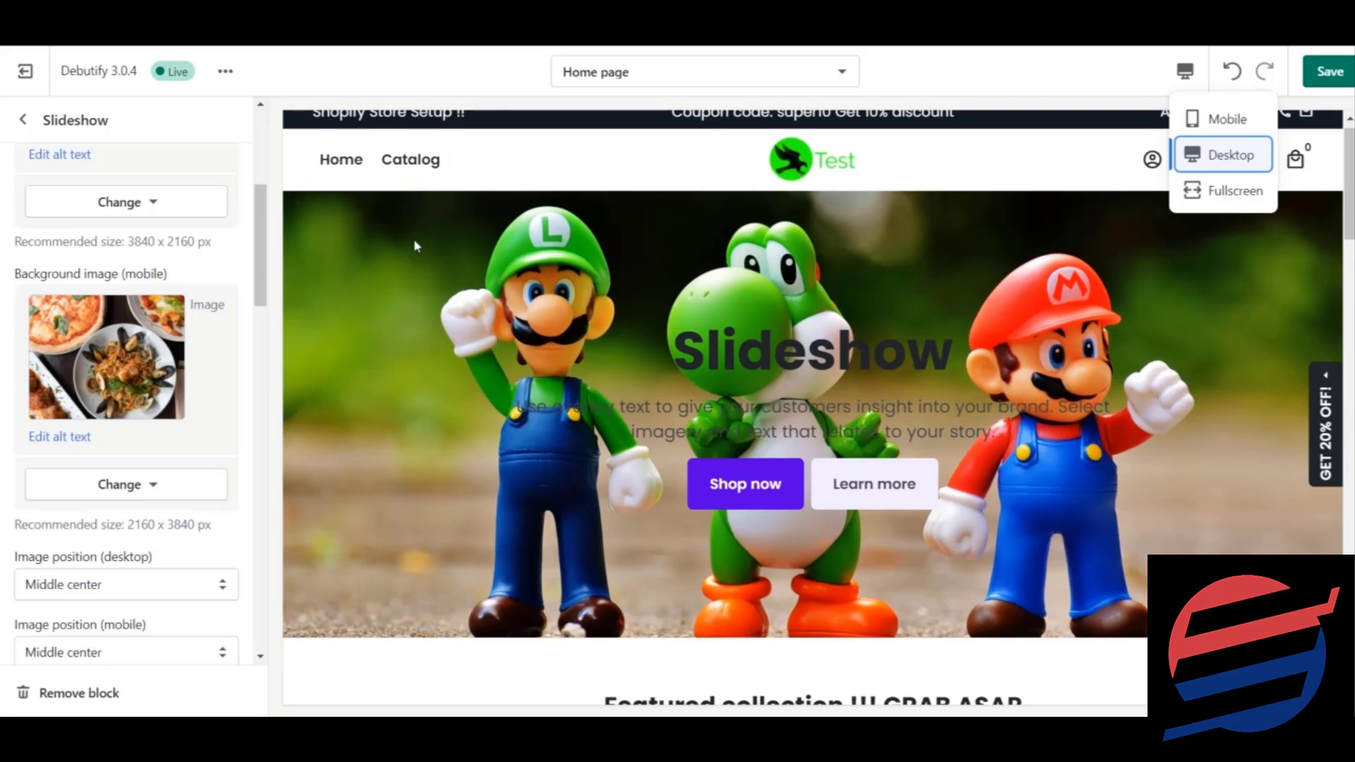
left_click(522, 160)
Examine the desktop and mobile image position settings and the instructions for uploading a background video
left_click_drag(262, 230, 286, 291)
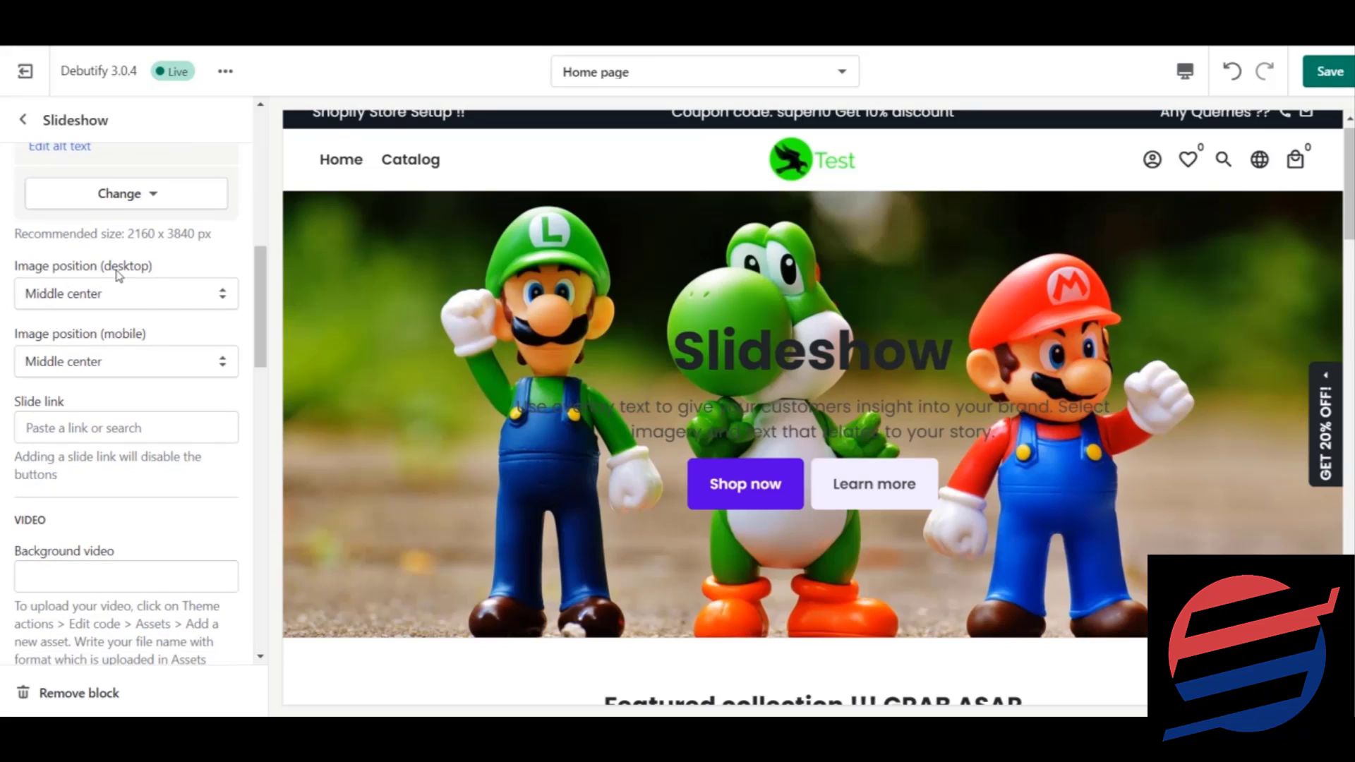
left_click(145, 295)
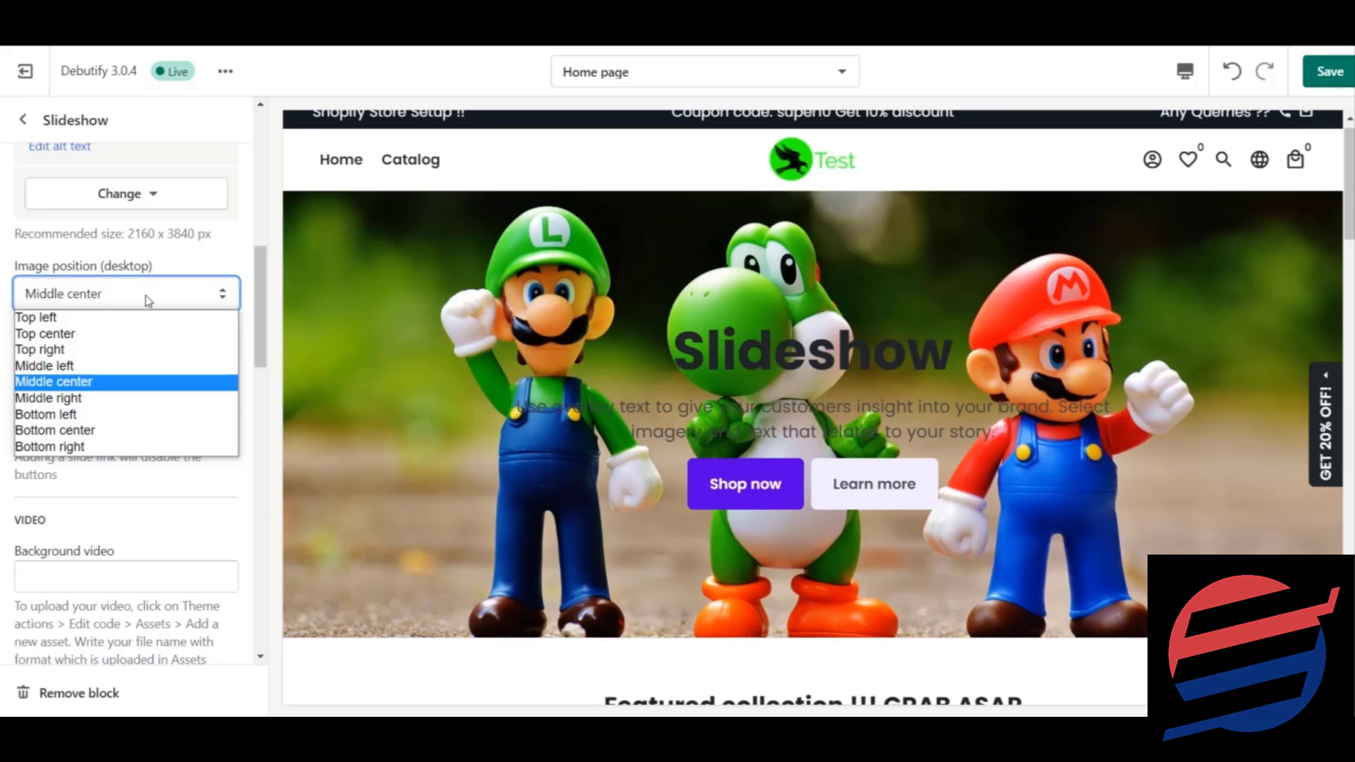
left_click(145, 295)
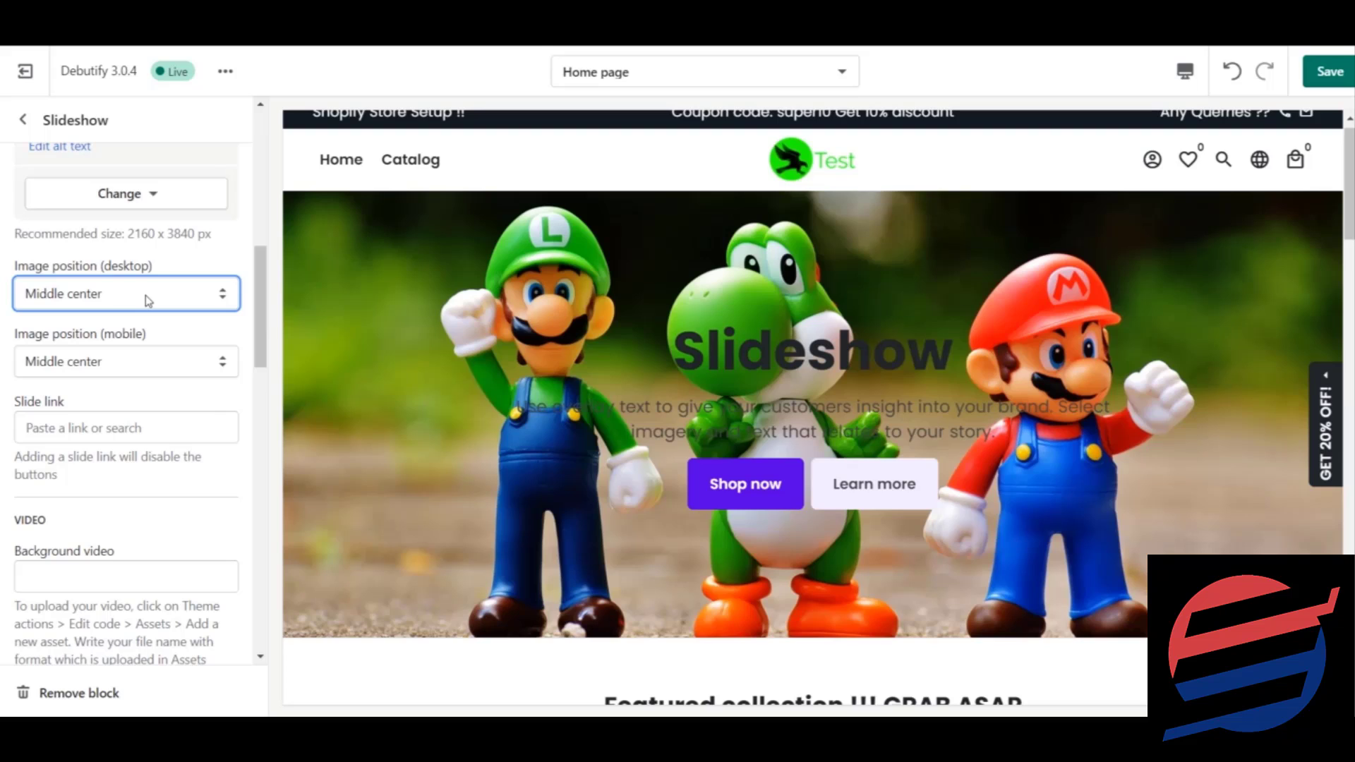
left_click(198, 367)
left_click(197, 367)
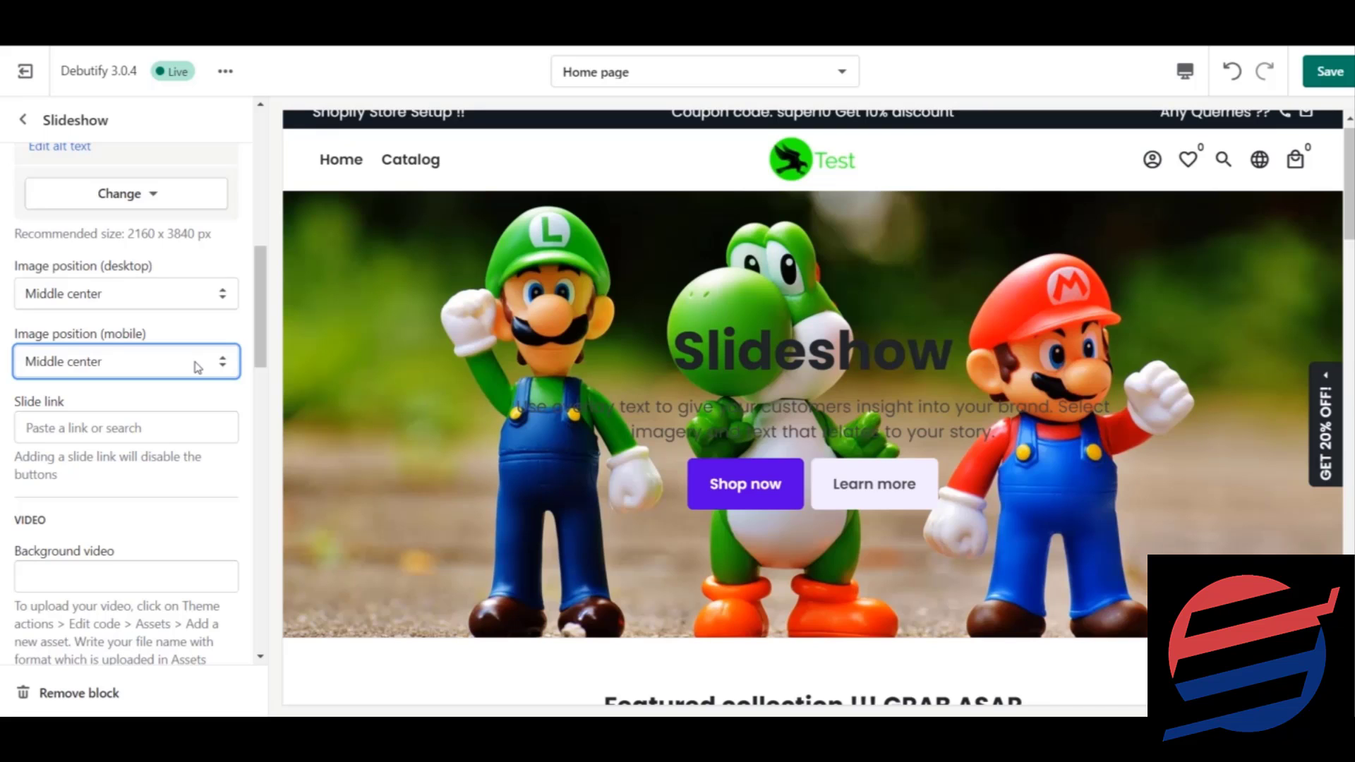
left_click_drag(263, 309, 274, 323)
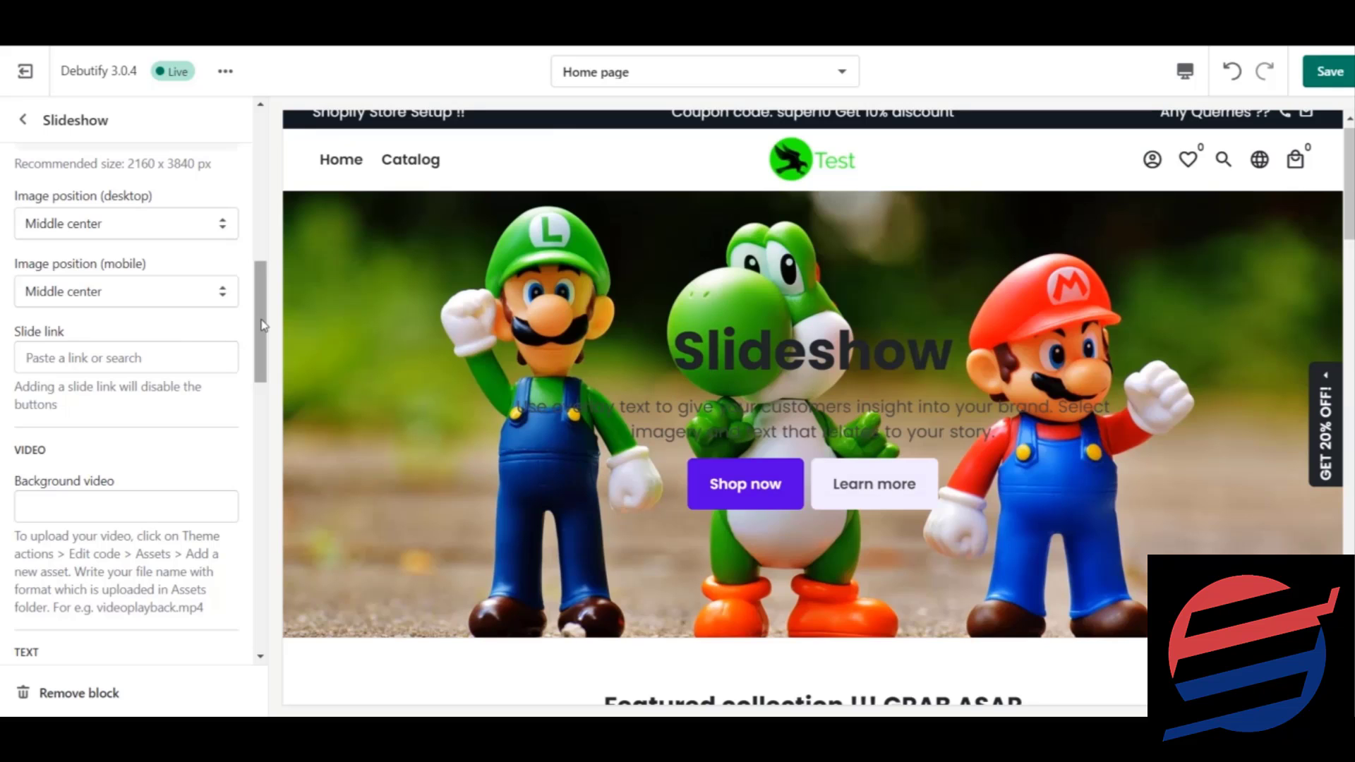
left_click_drag(264, 322, 277, 345)
left_click(103, 413)
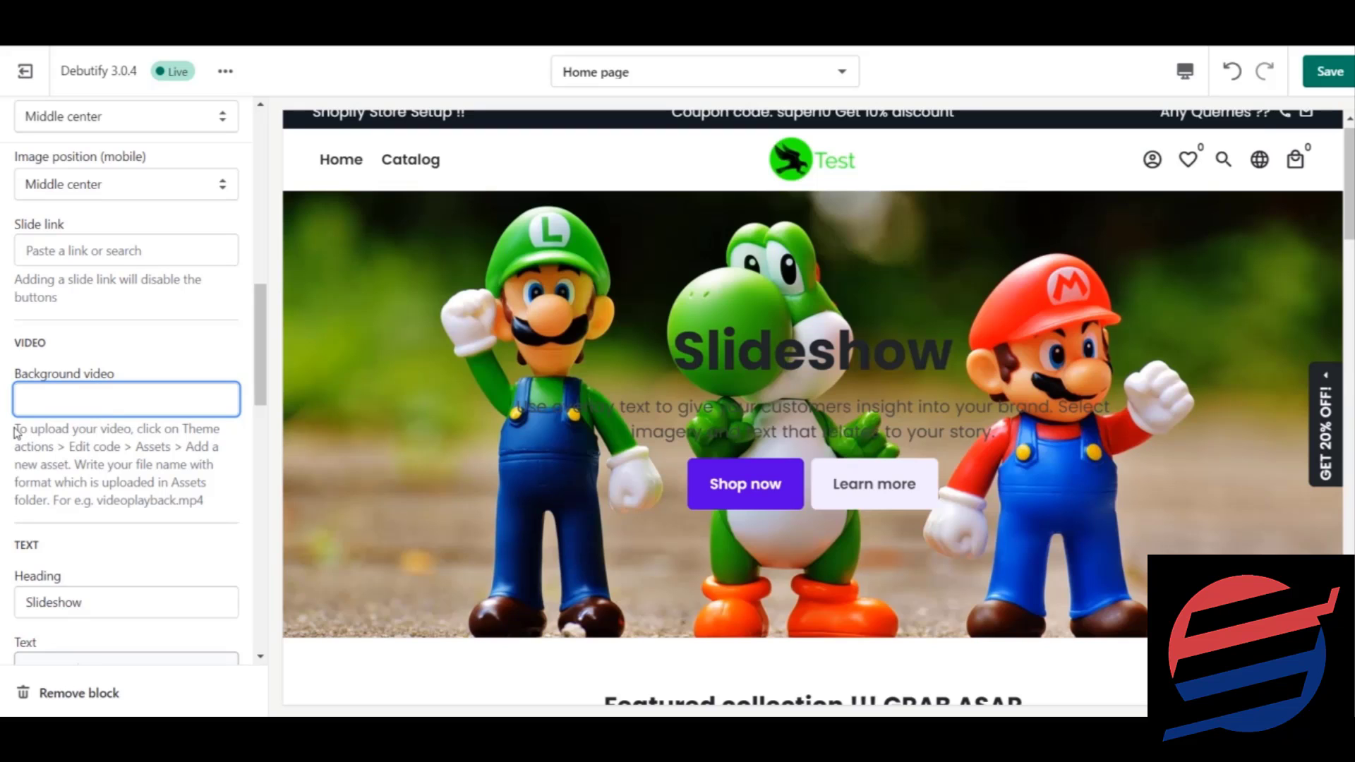
left_click_drag(16, 427, 200, 501)
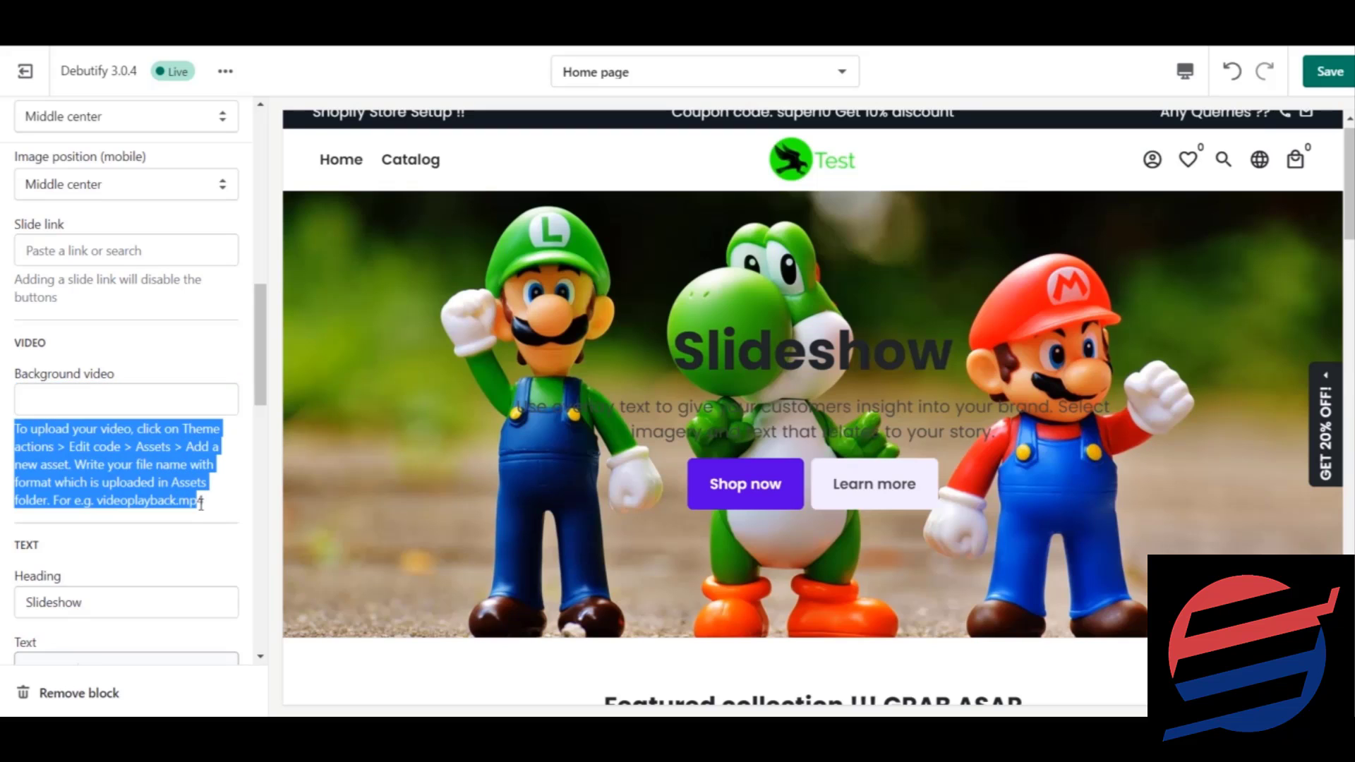
left_click(223, 509)
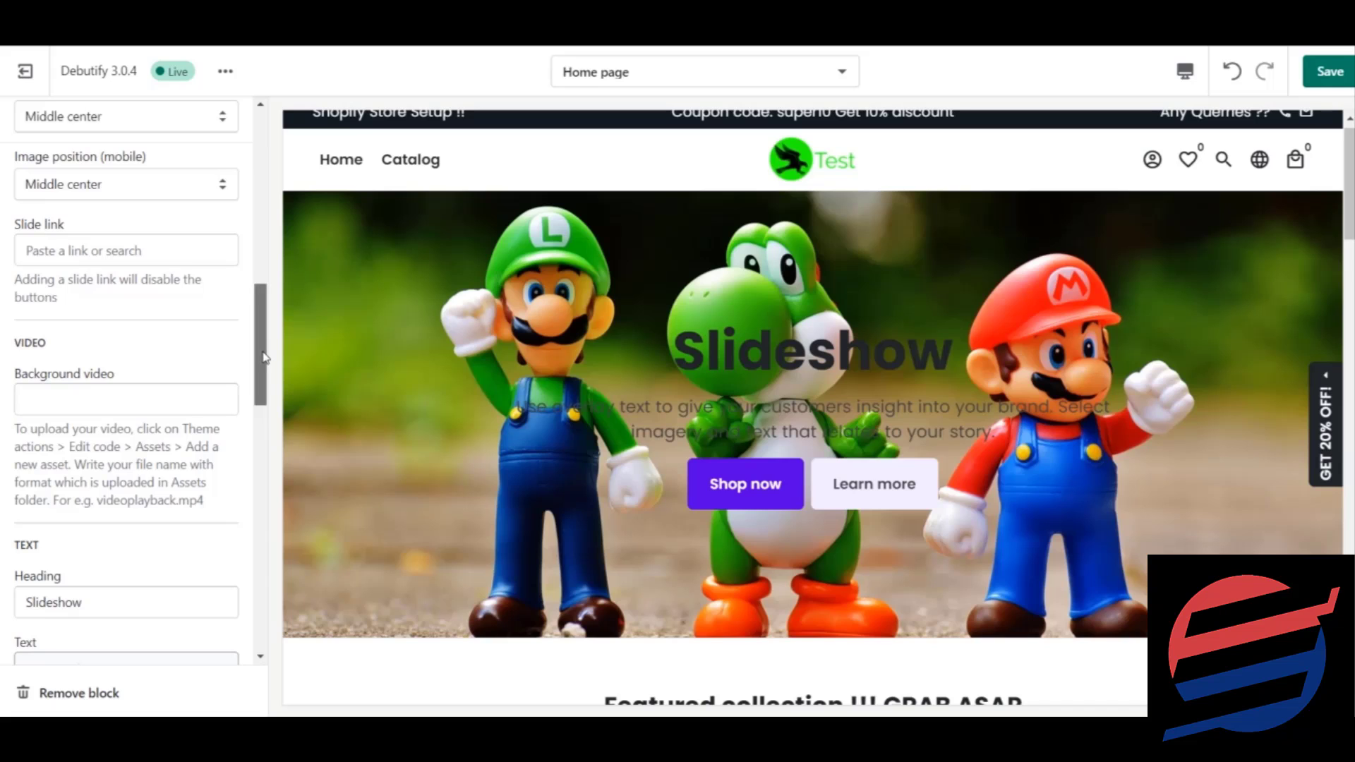
Try "Welcome" as the slide's heading
scroll(268, 366, "down", 2)
left_click_drag(267, 362, 278, 396)
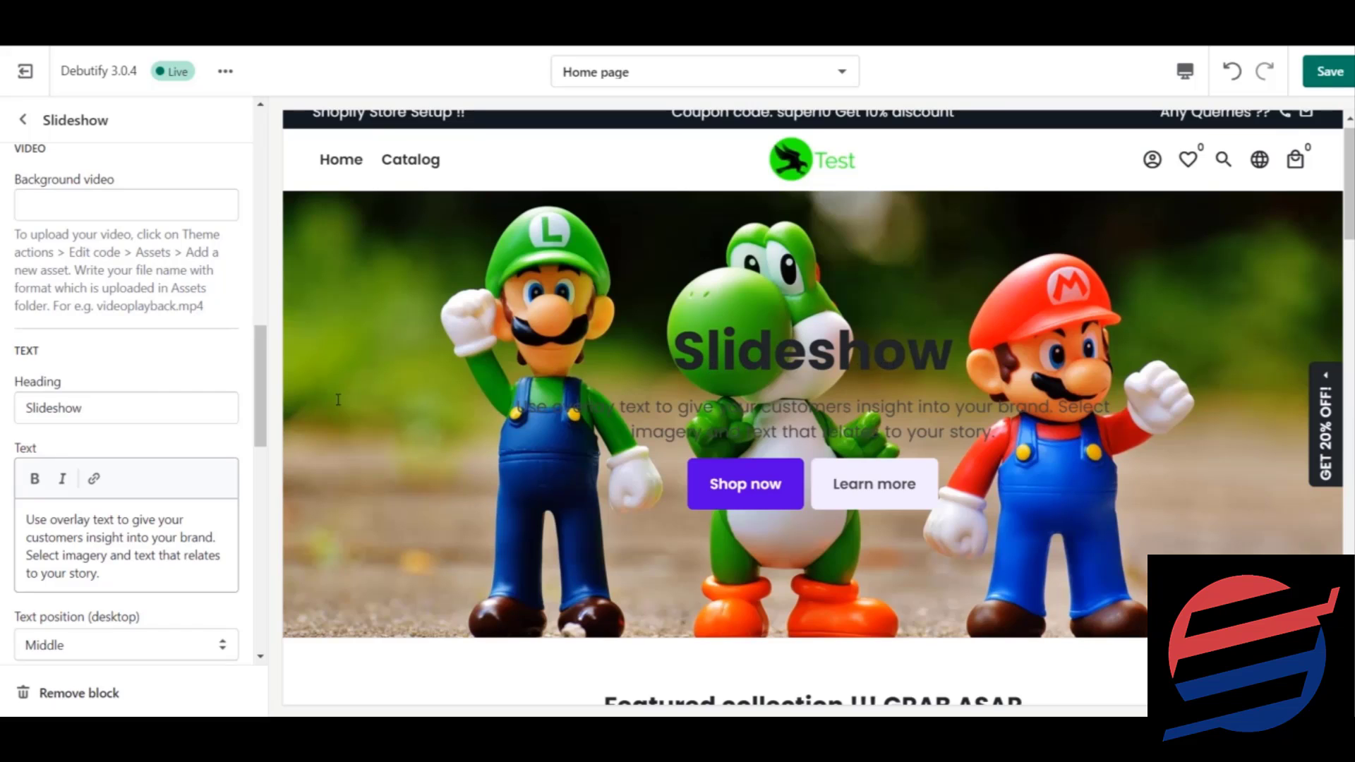
double_click(138, 404)
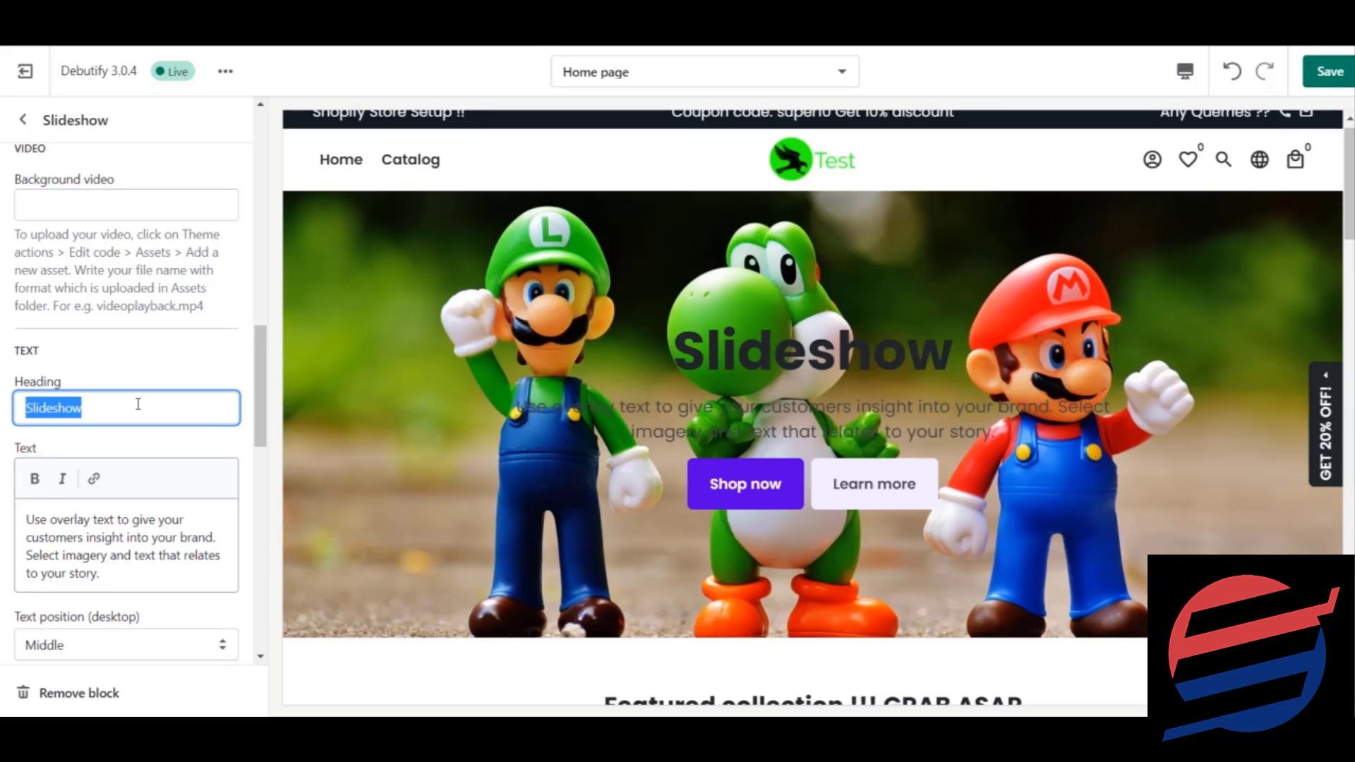
type("W")
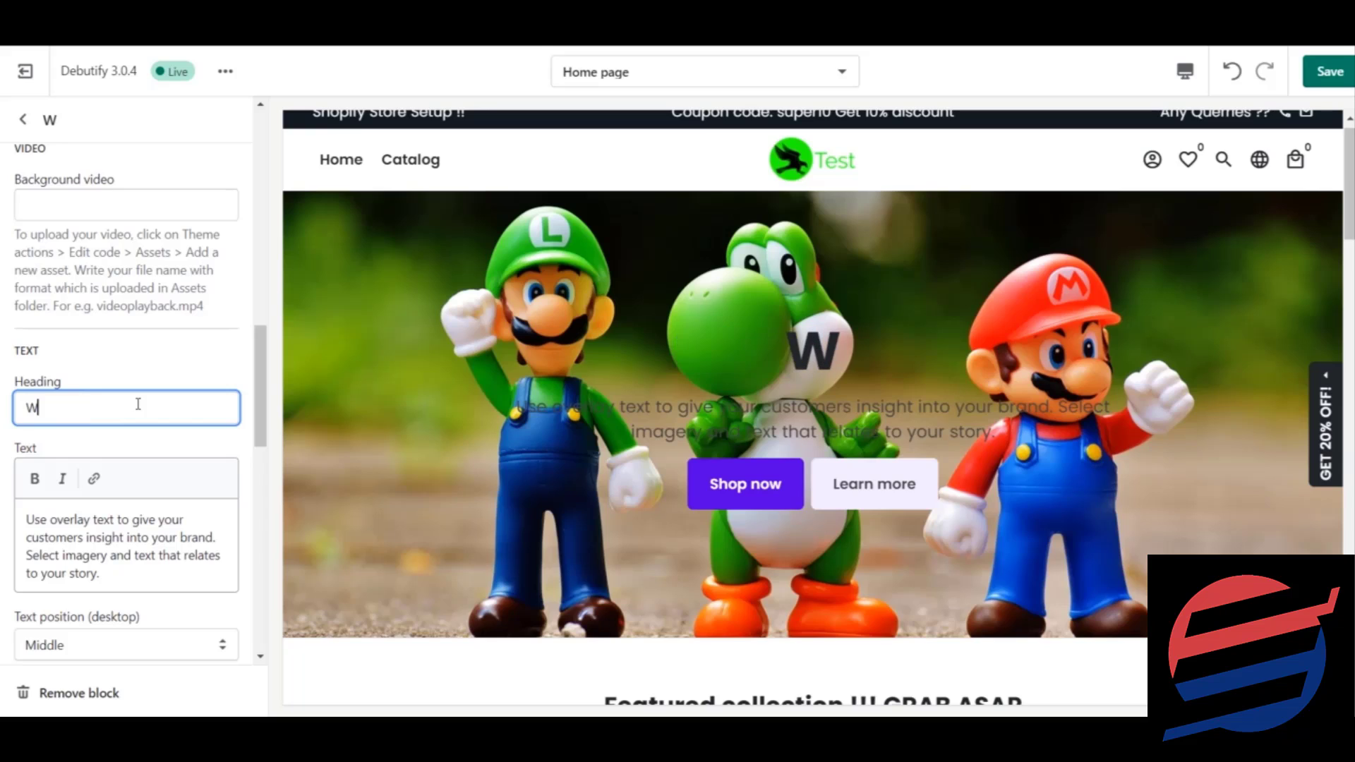
type("elcome")
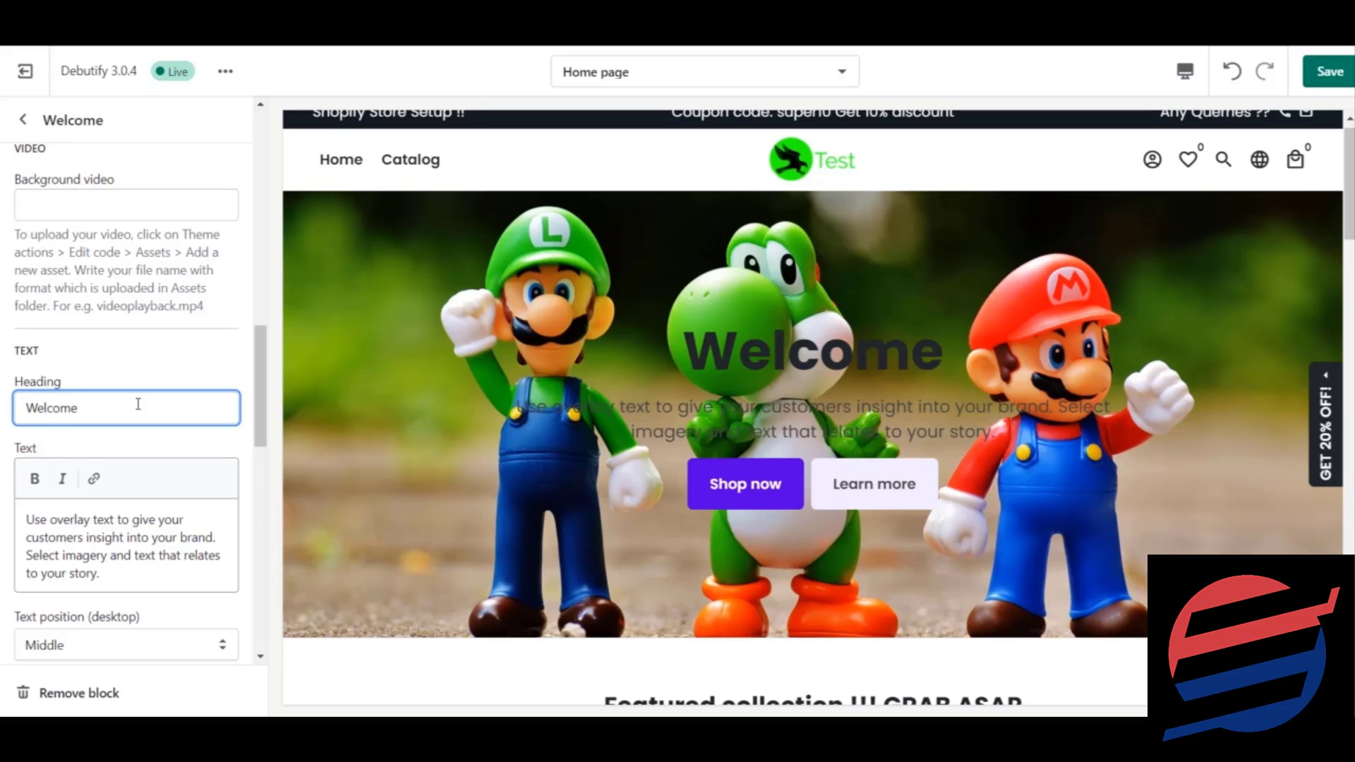
Set the slide's heading to "Get trendy !!"
key("ctrl+a")
key("BackSpace")
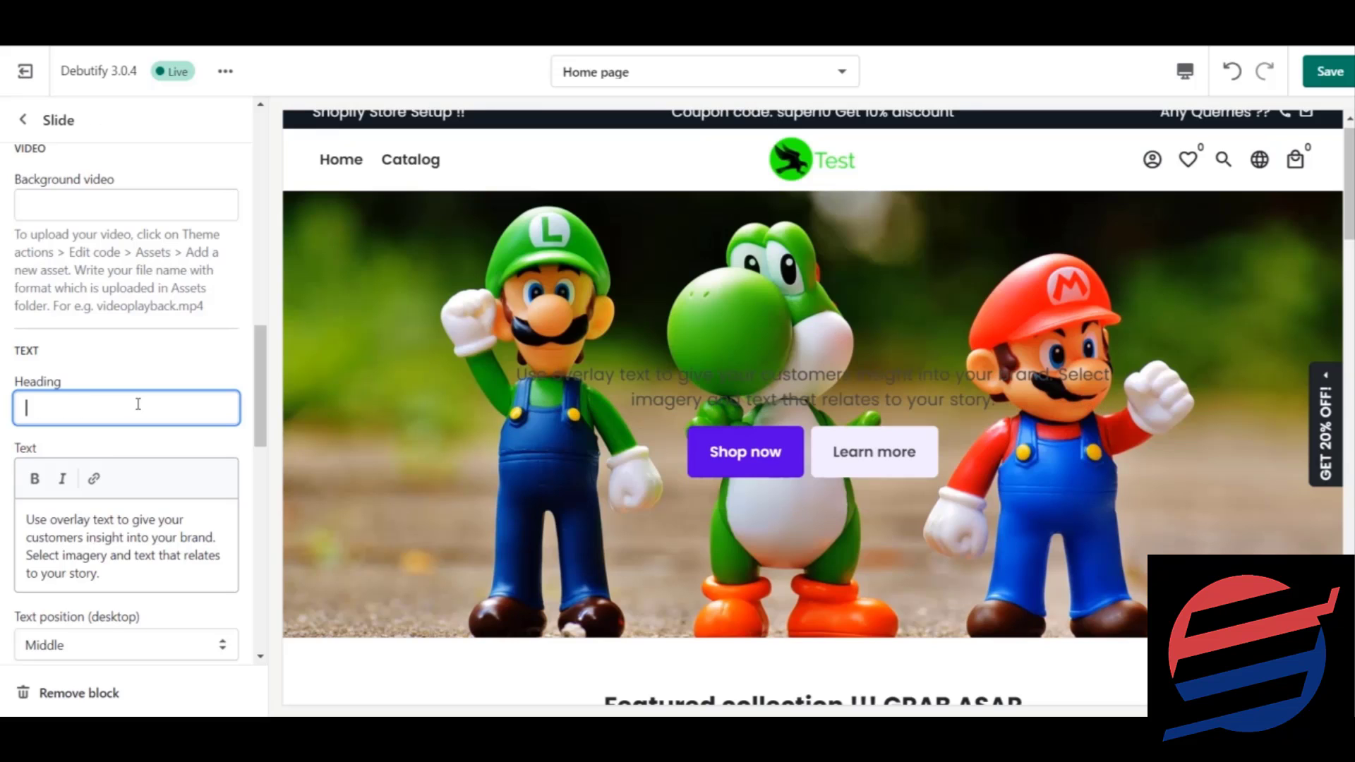
type("Get")
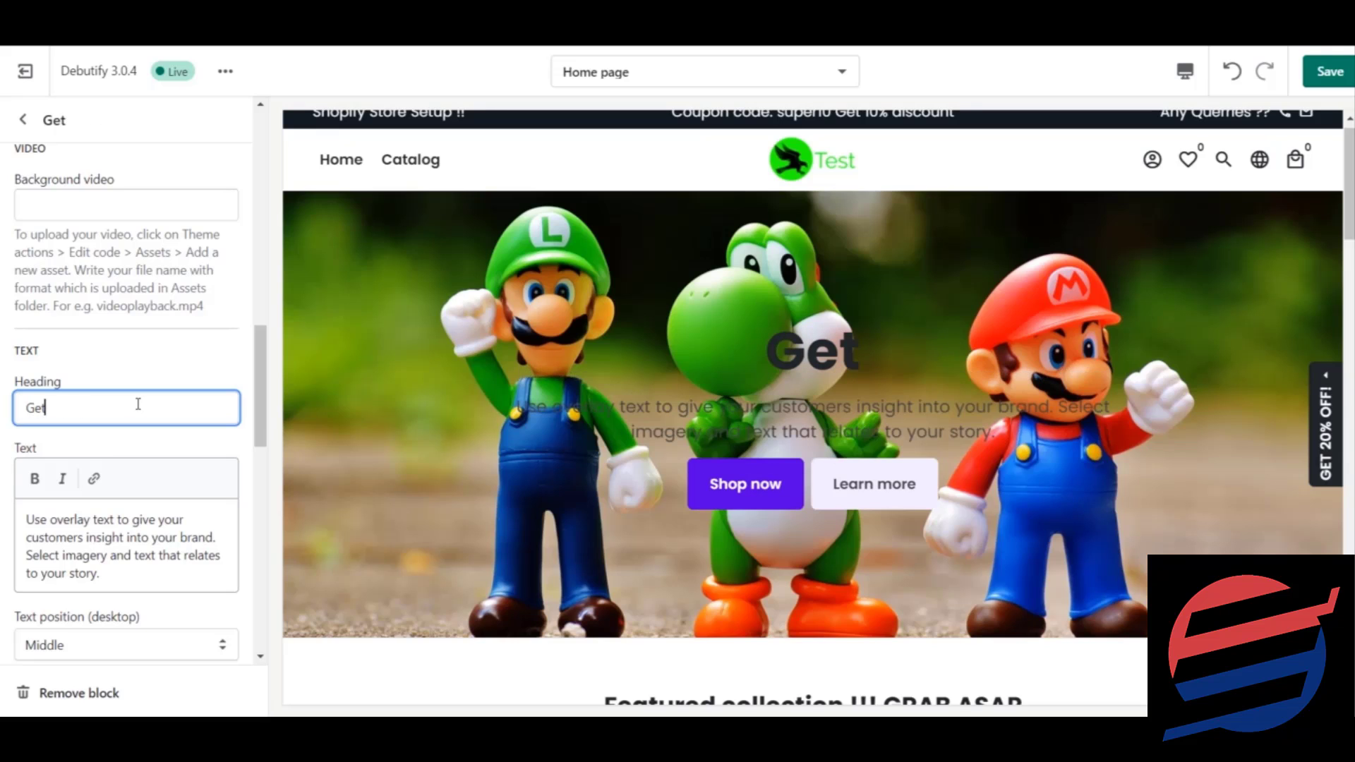
type(" trend")
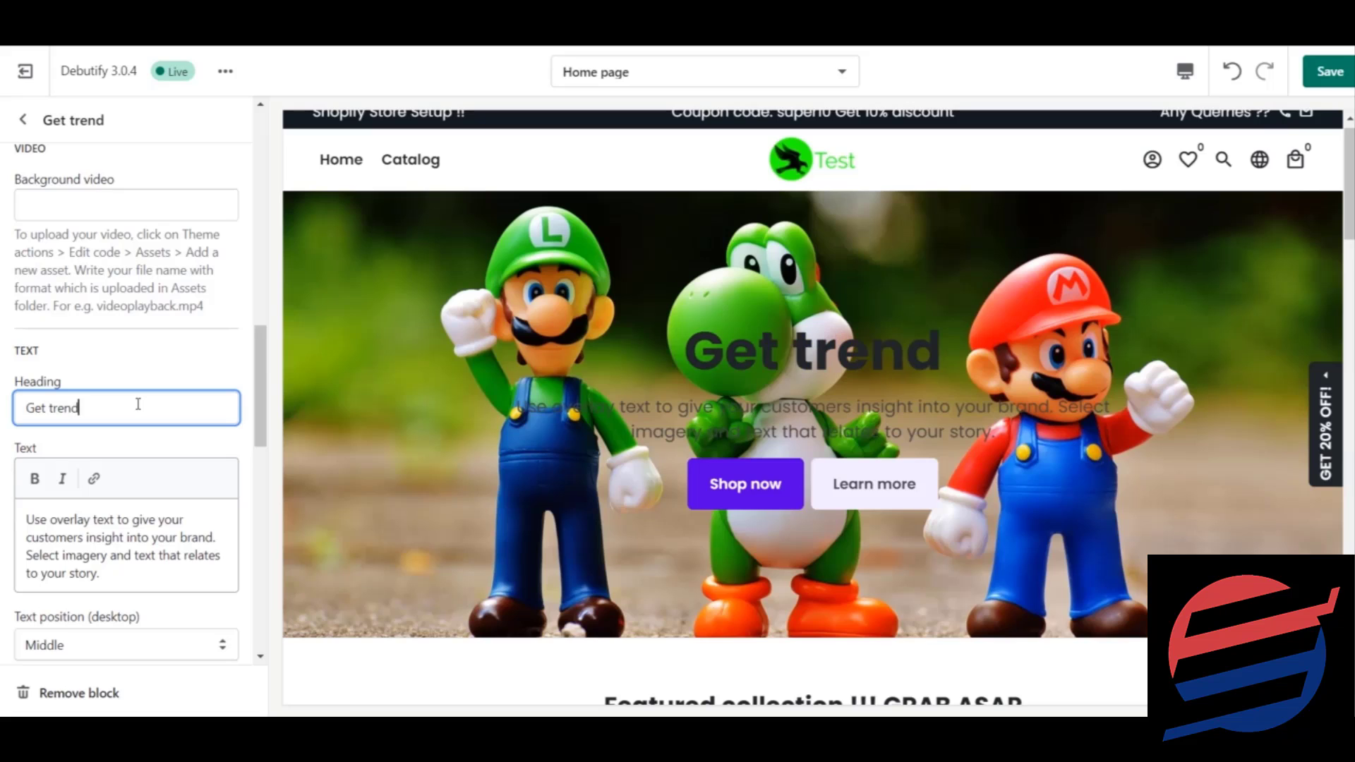
type("y !!")
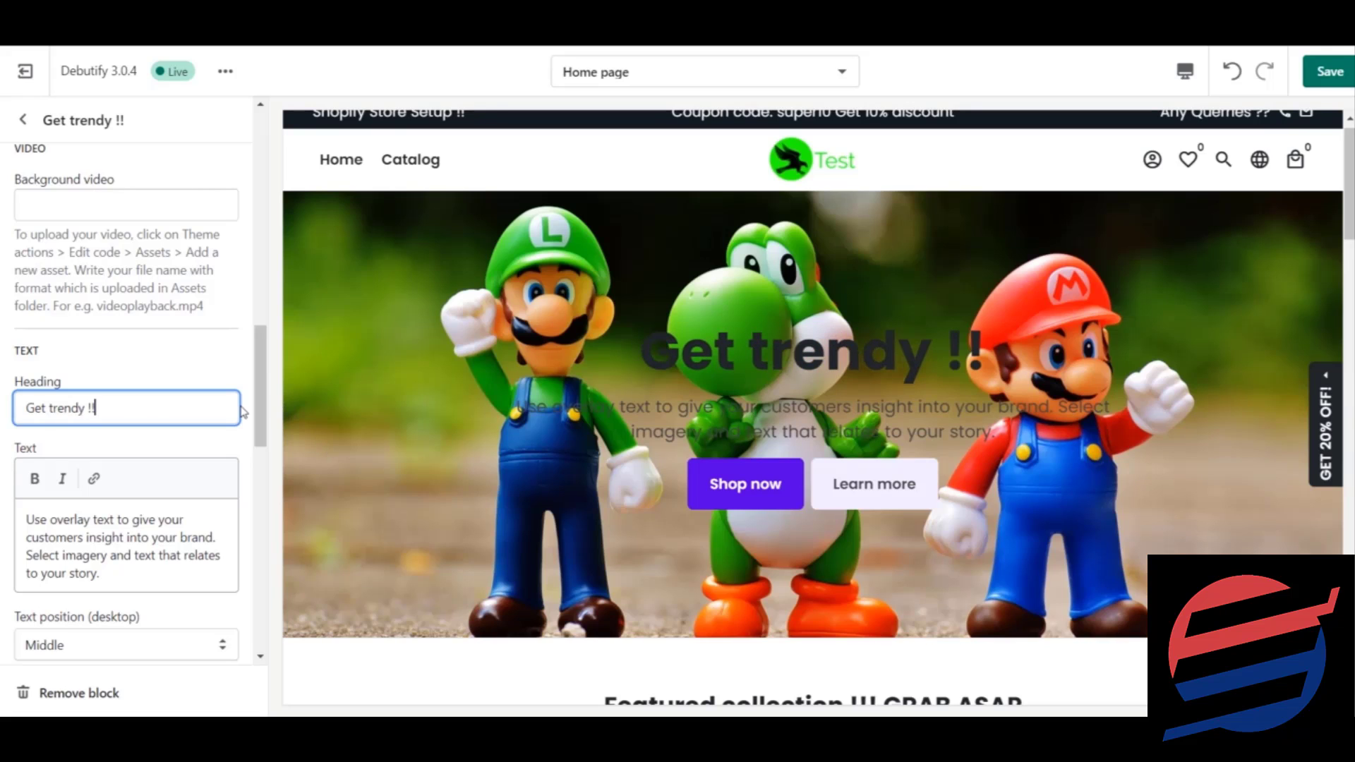
Replace the slide's text with "Welcome to the best e-commerce website"
left_click_drag(254, 405, 278, 447)
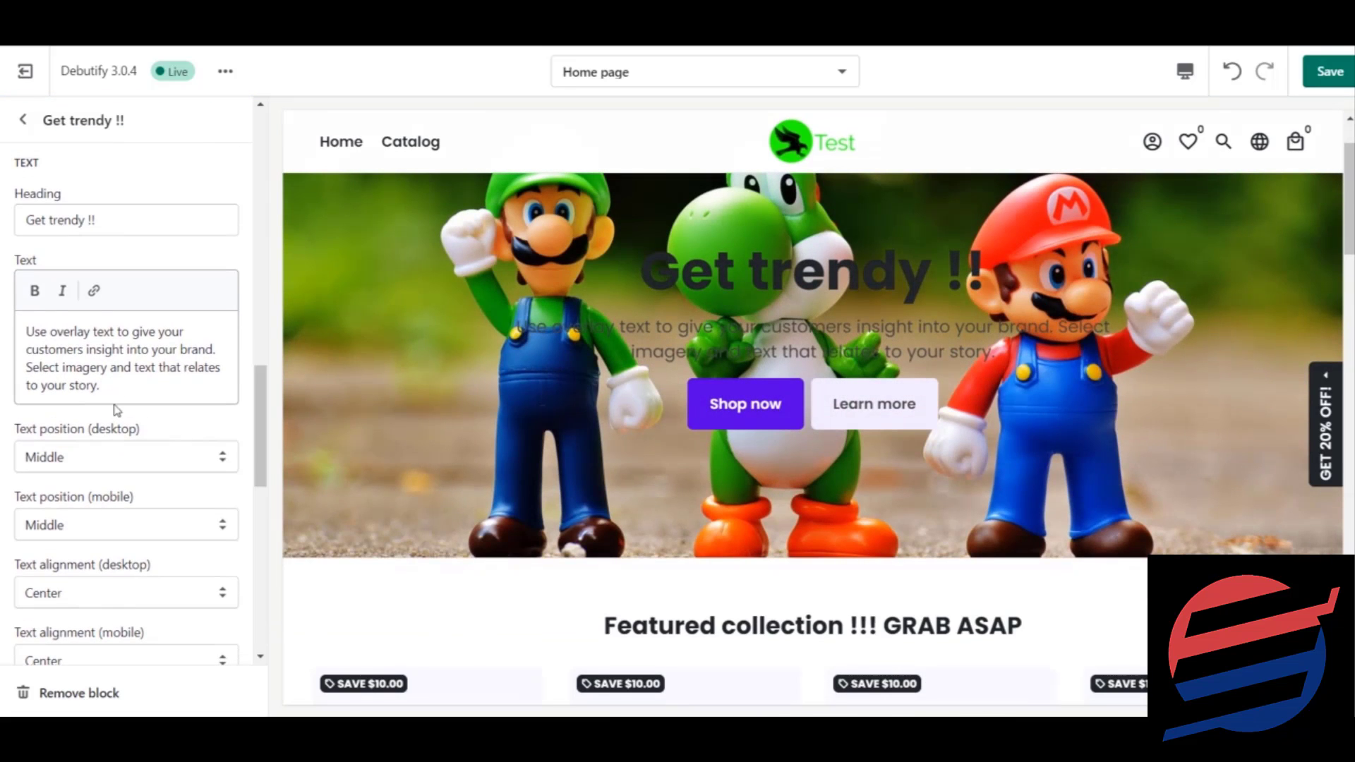
left_click_drag(125, 391, 22, 327)
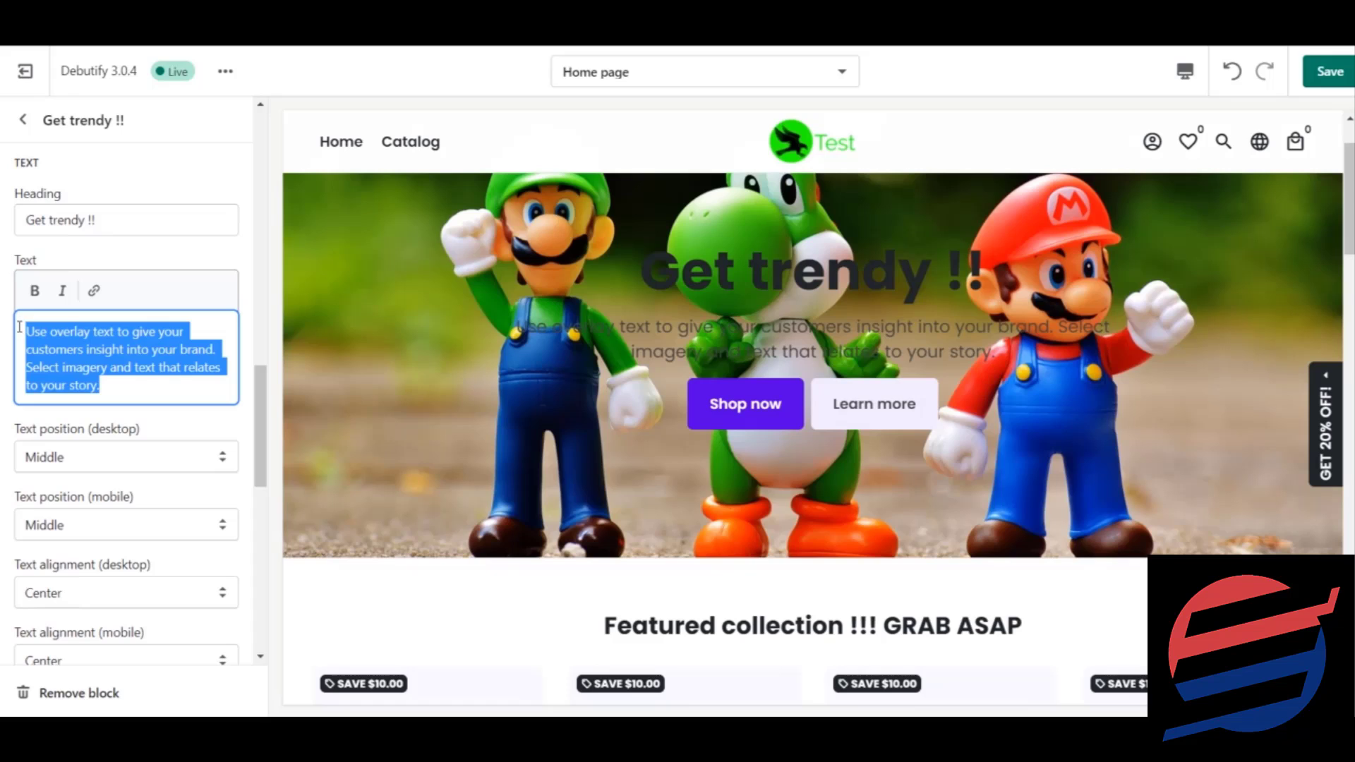
key("BackSpace")
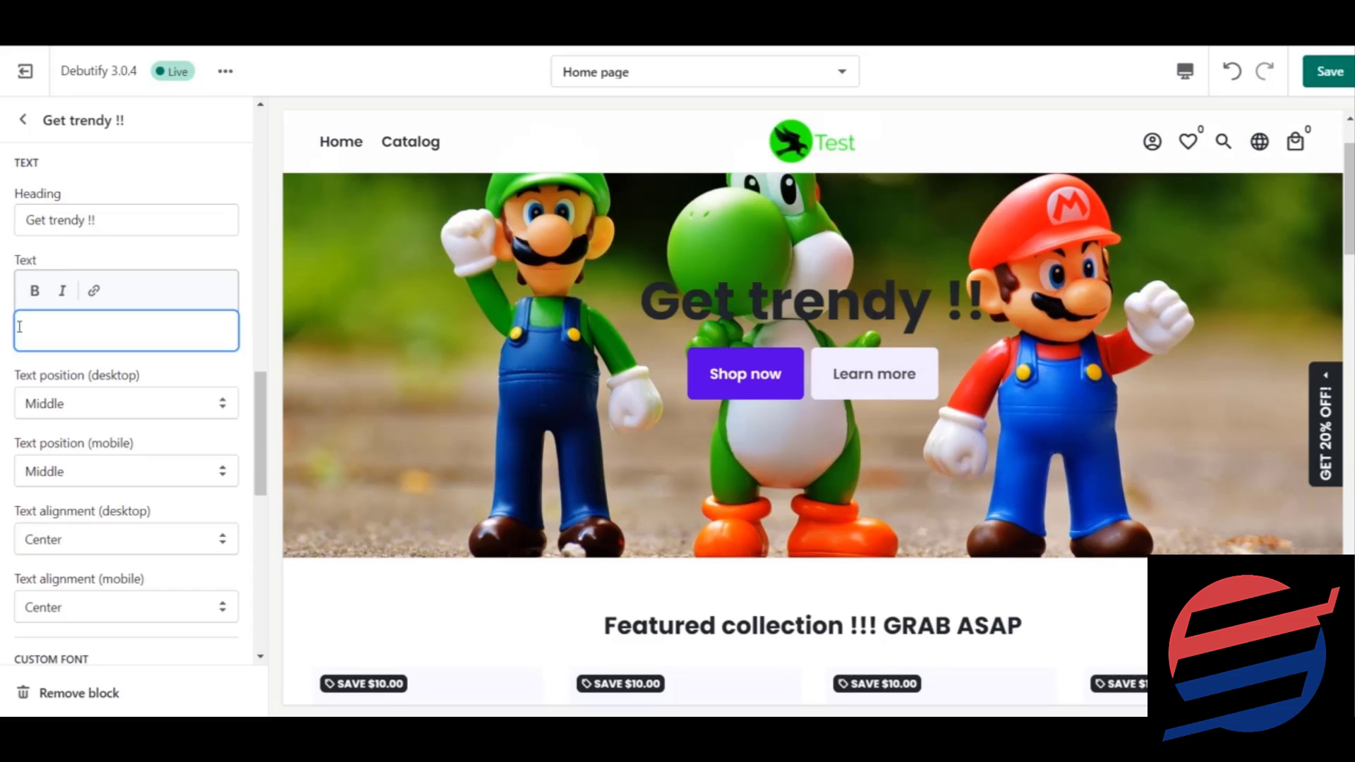
type("Welcome ")
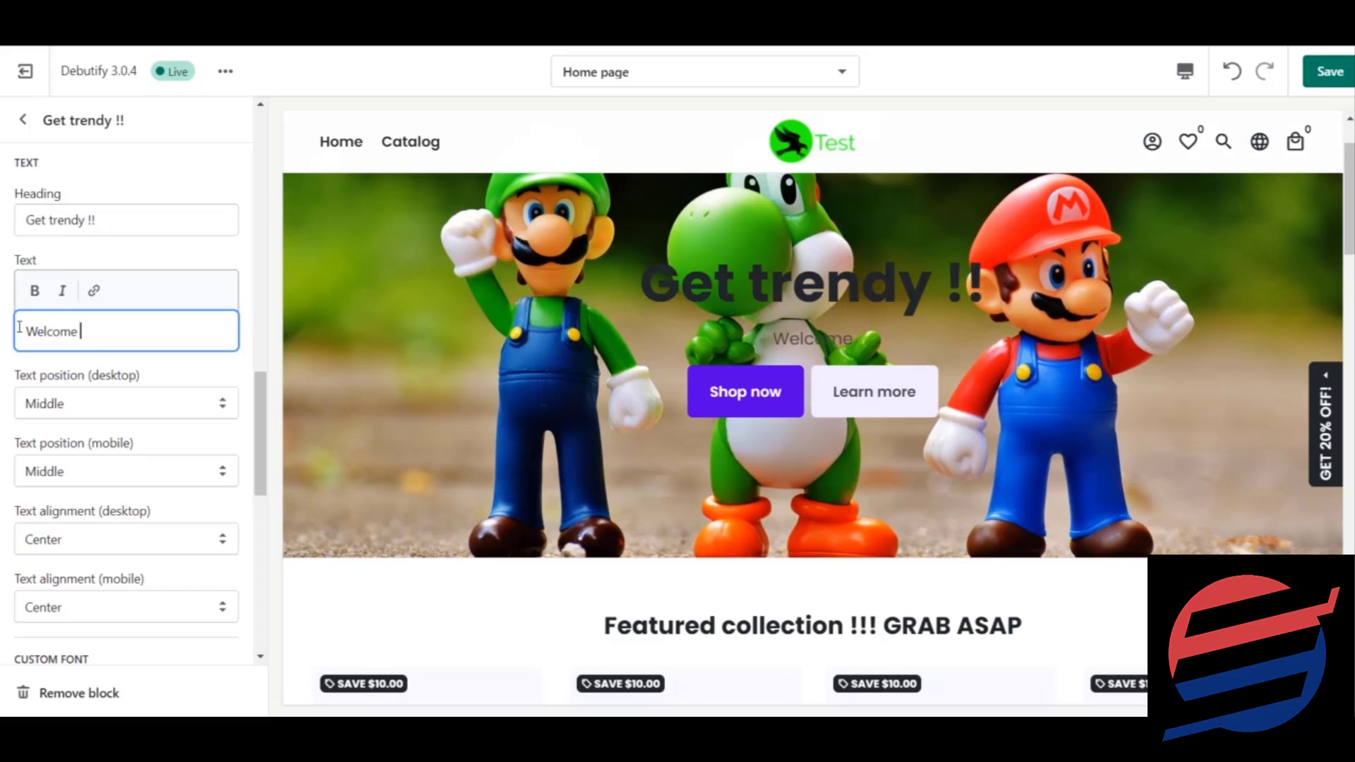
type("to the bes")
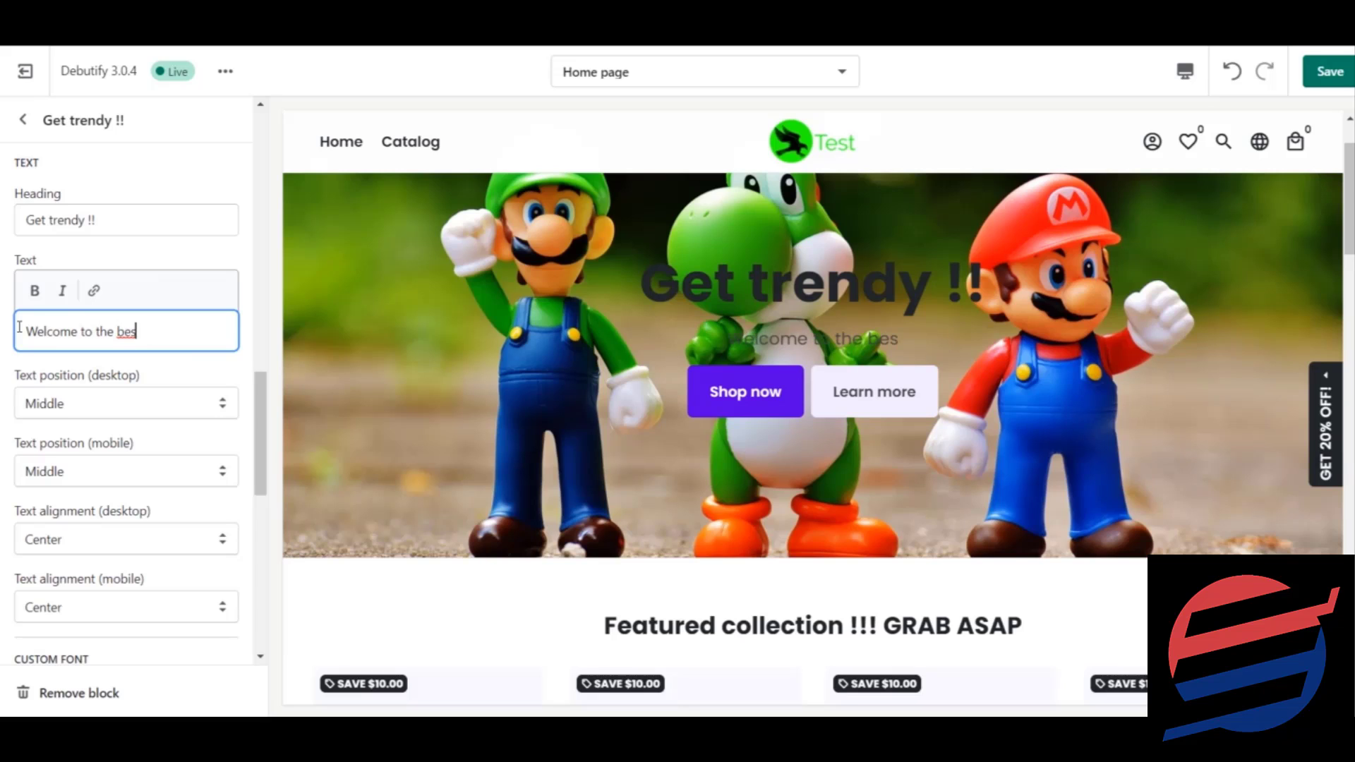
type("t e-commerce w")
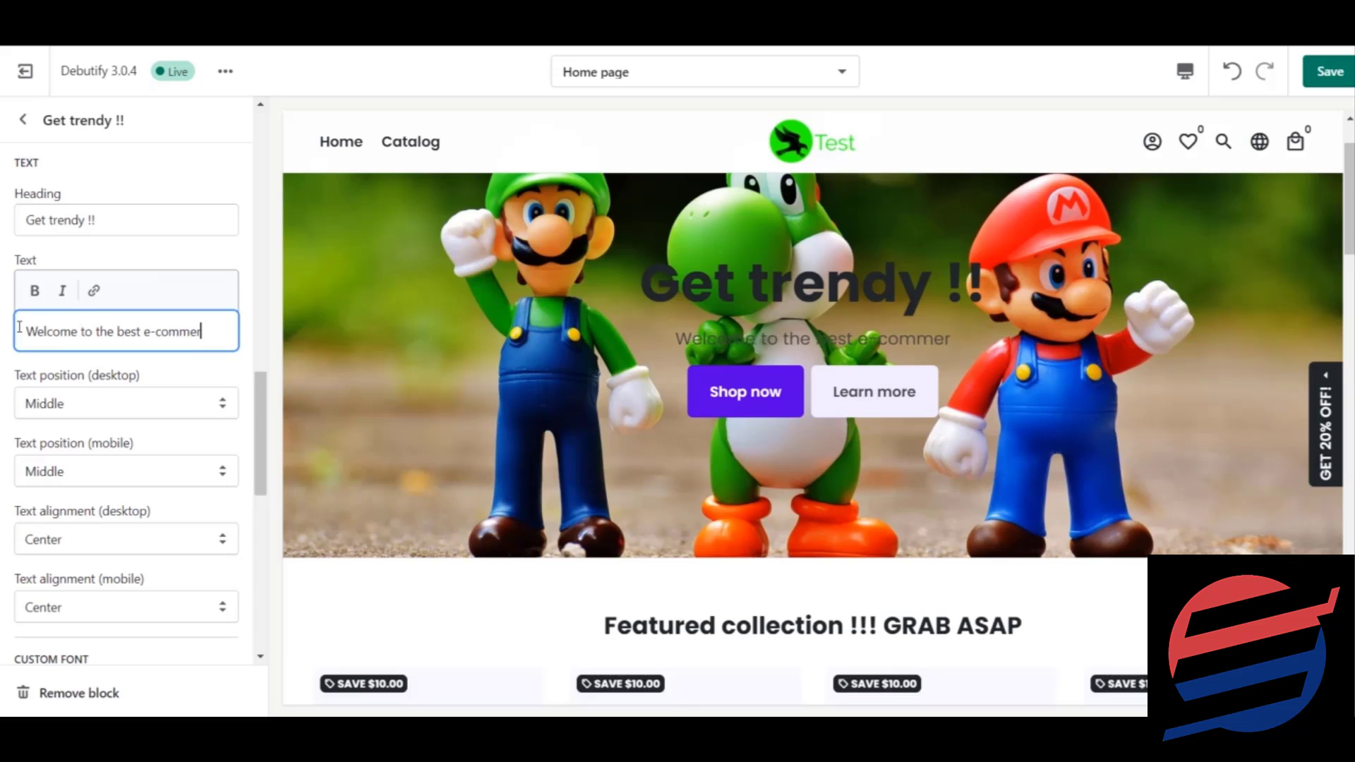
type("ebsite")
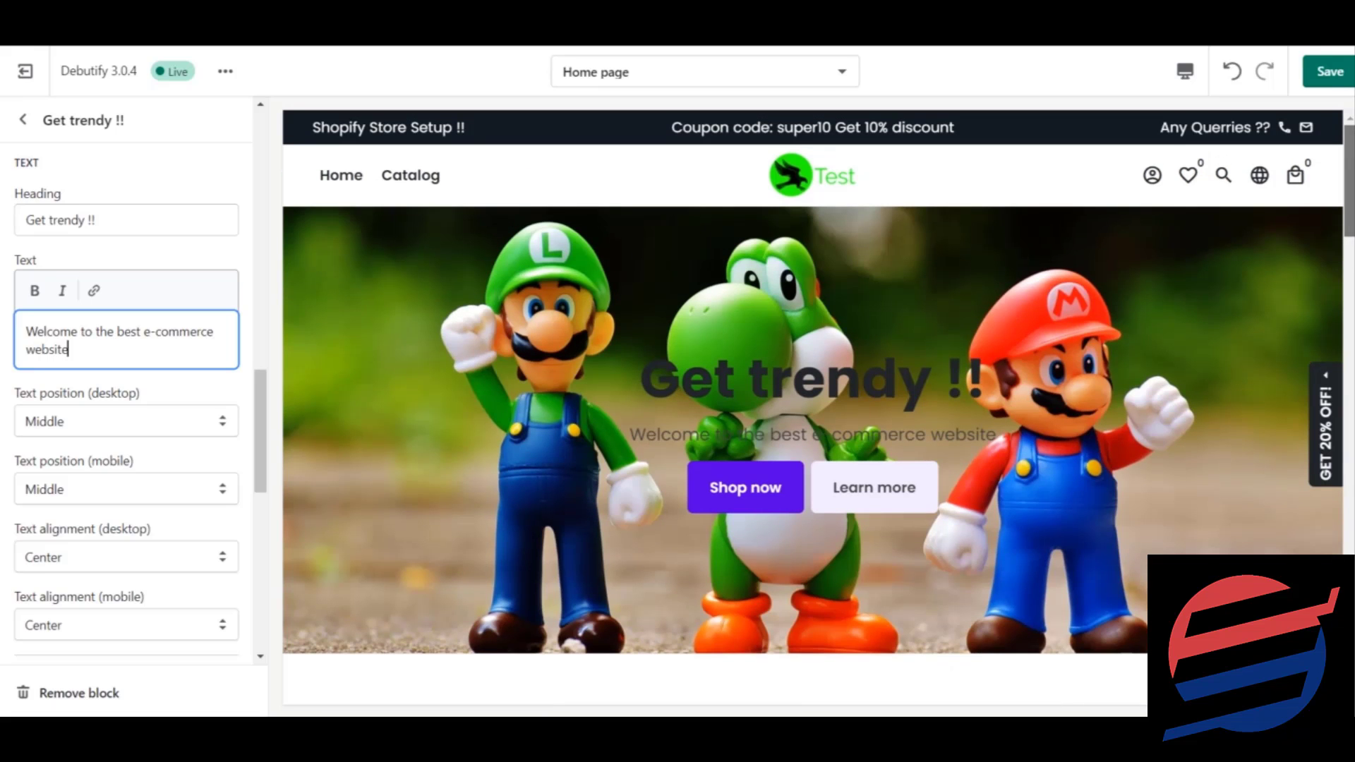
scroll(812, 395, "down", 1)
scroll(493, 338, "down", 1)
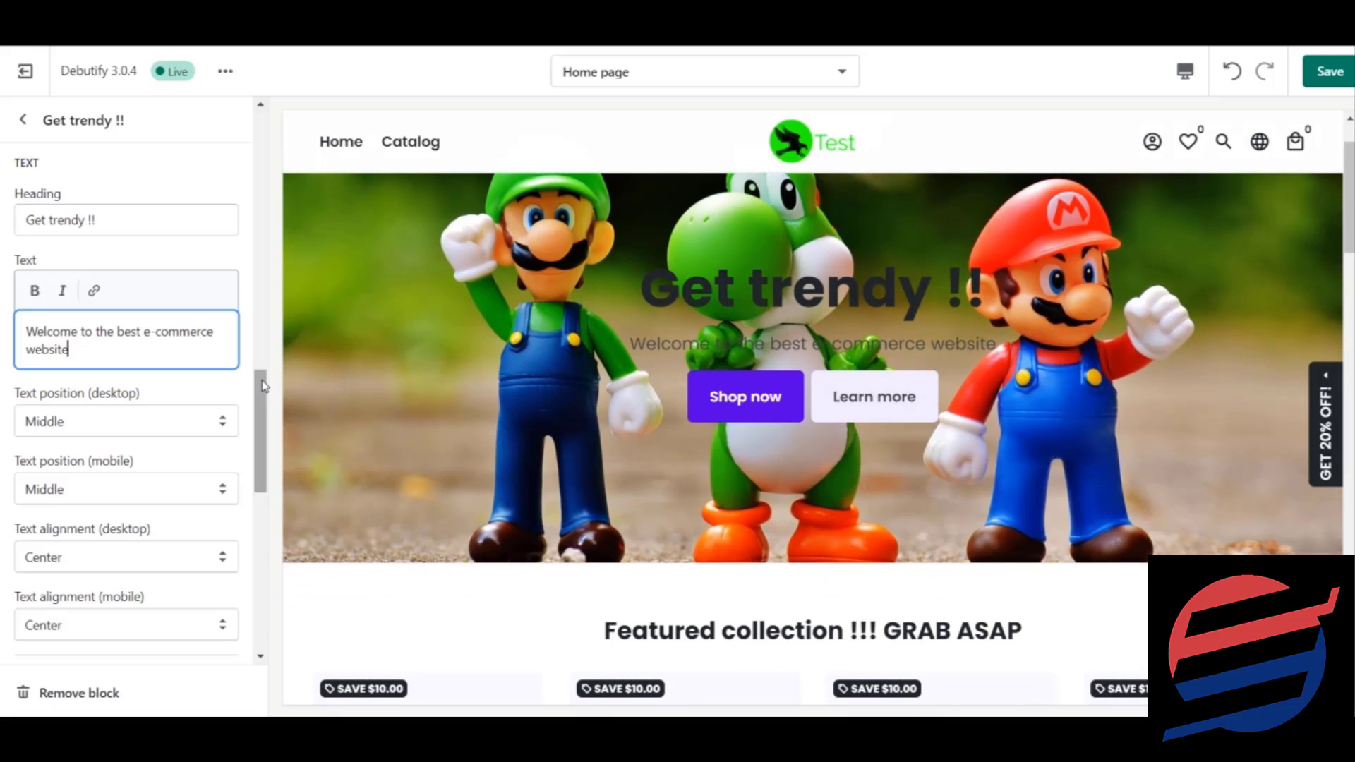
Try Top as the slide's desktop text position, return it to Middle, and check the mobile text position options
left_click_drag(266, 386, 278, 414)
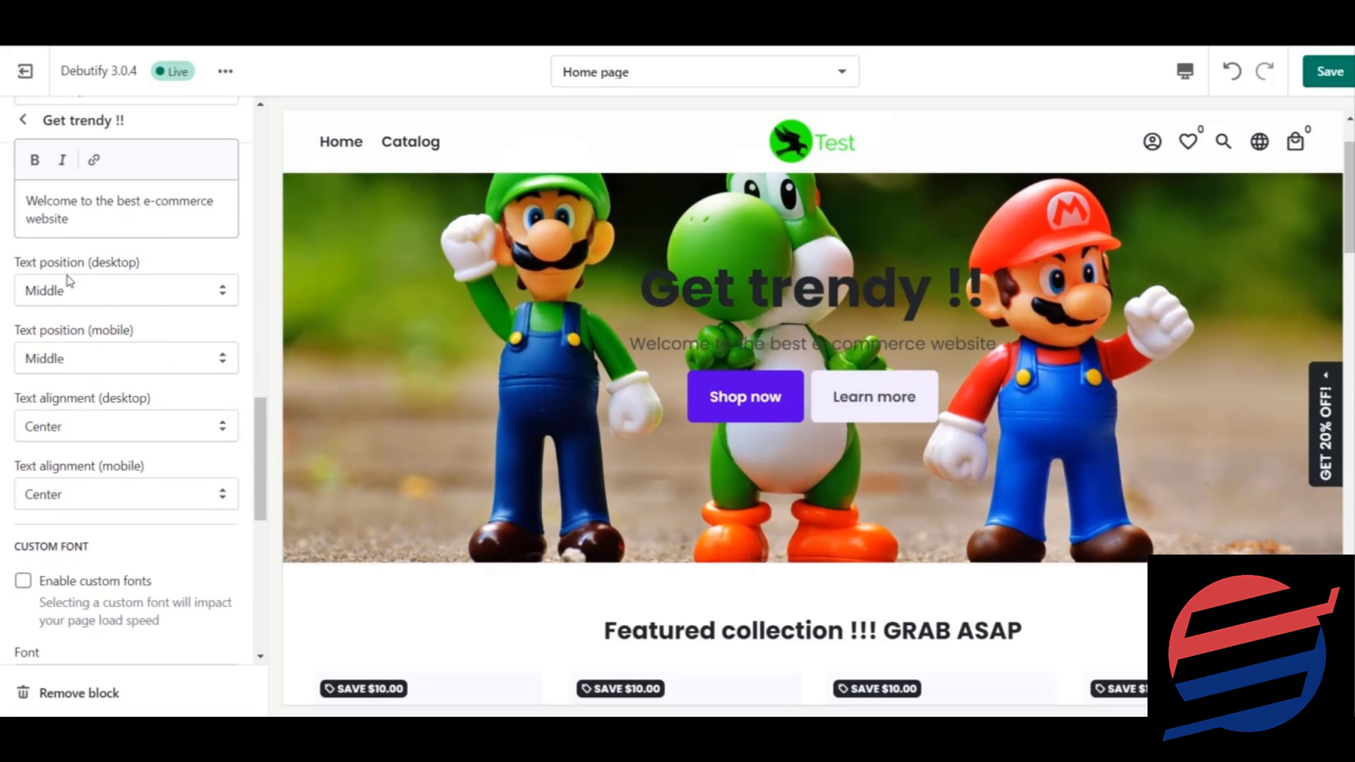
left_click(143, 296)
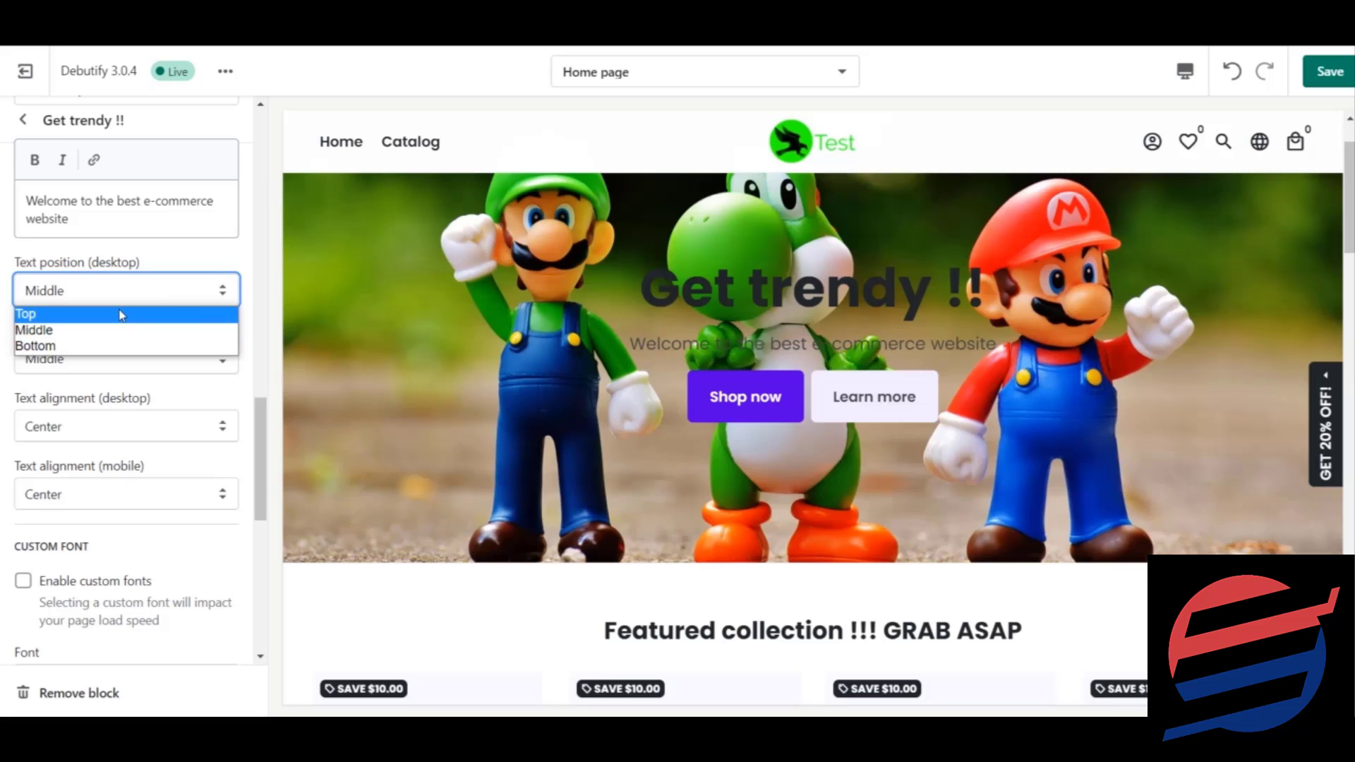
left_click(123, 313)
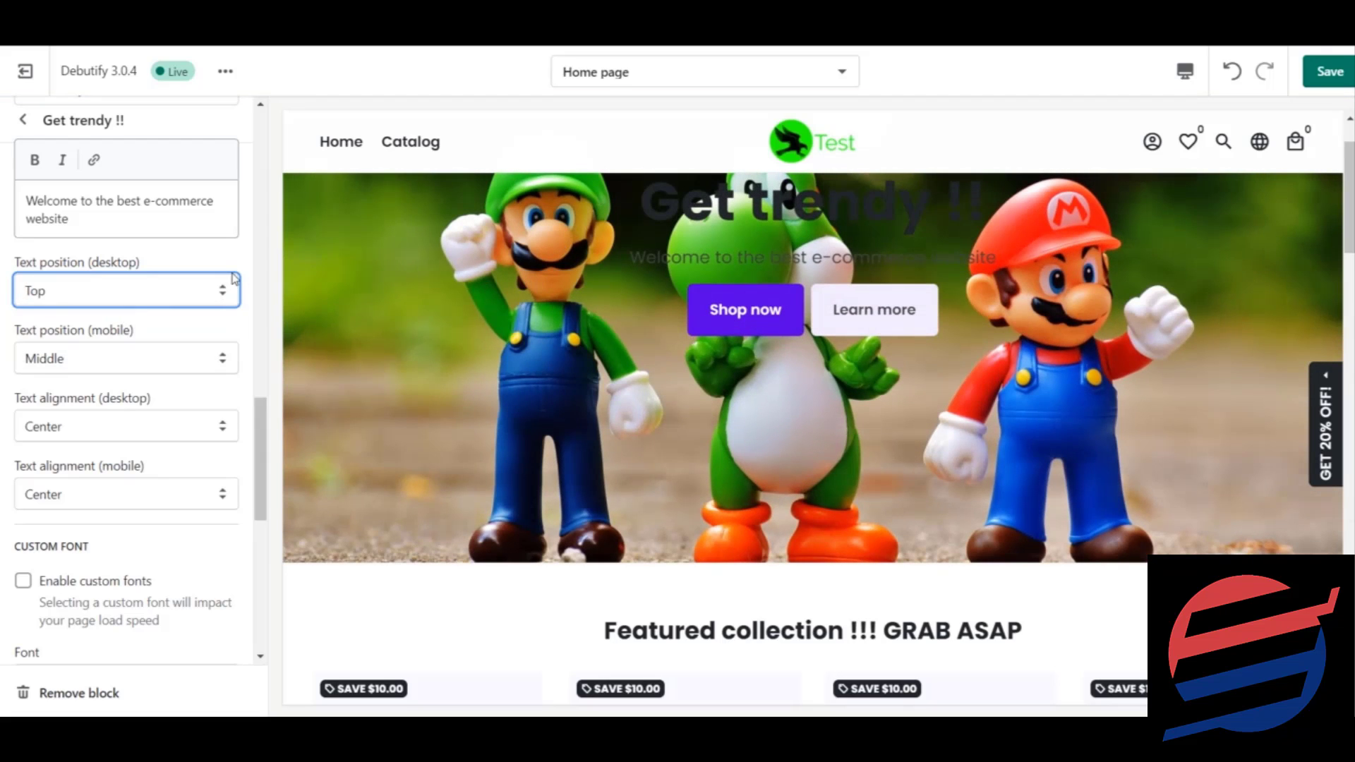
left_click(209, 295)
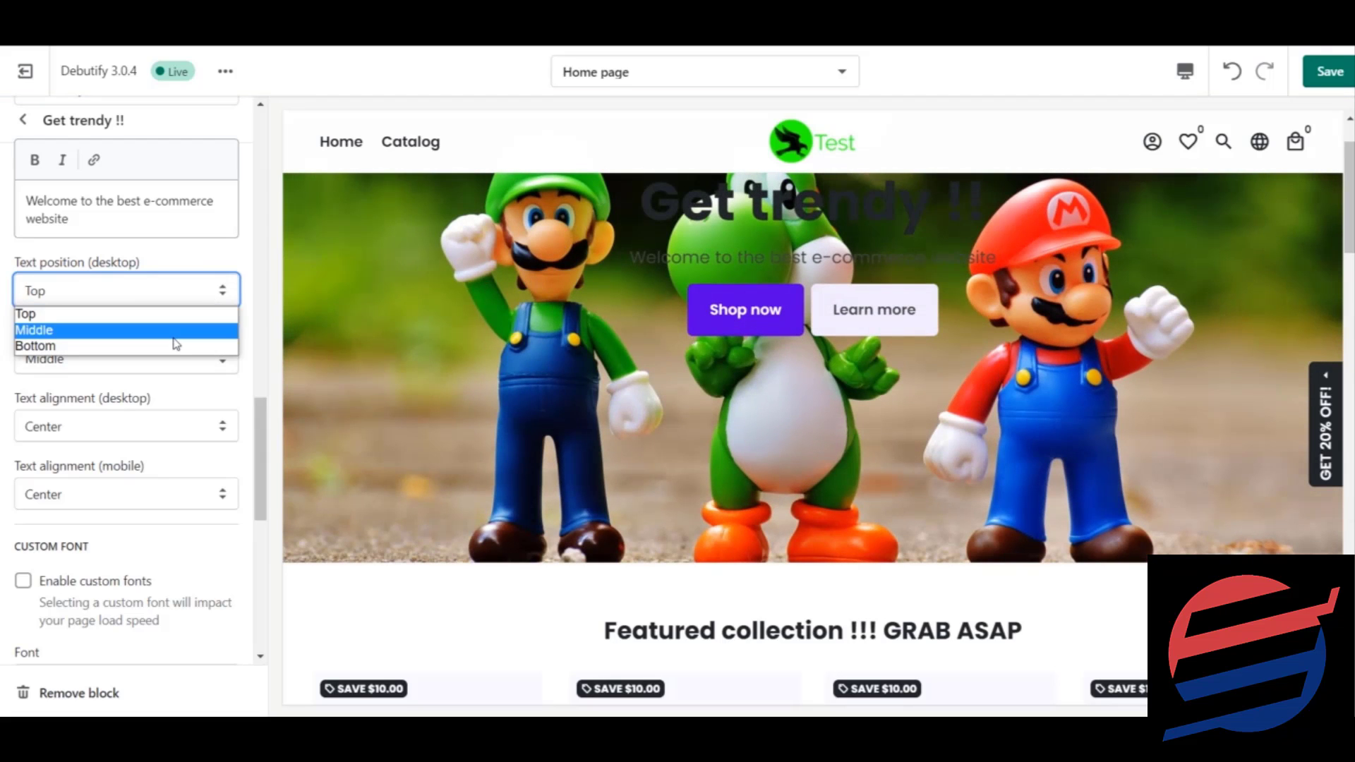
left_click(174, 336)
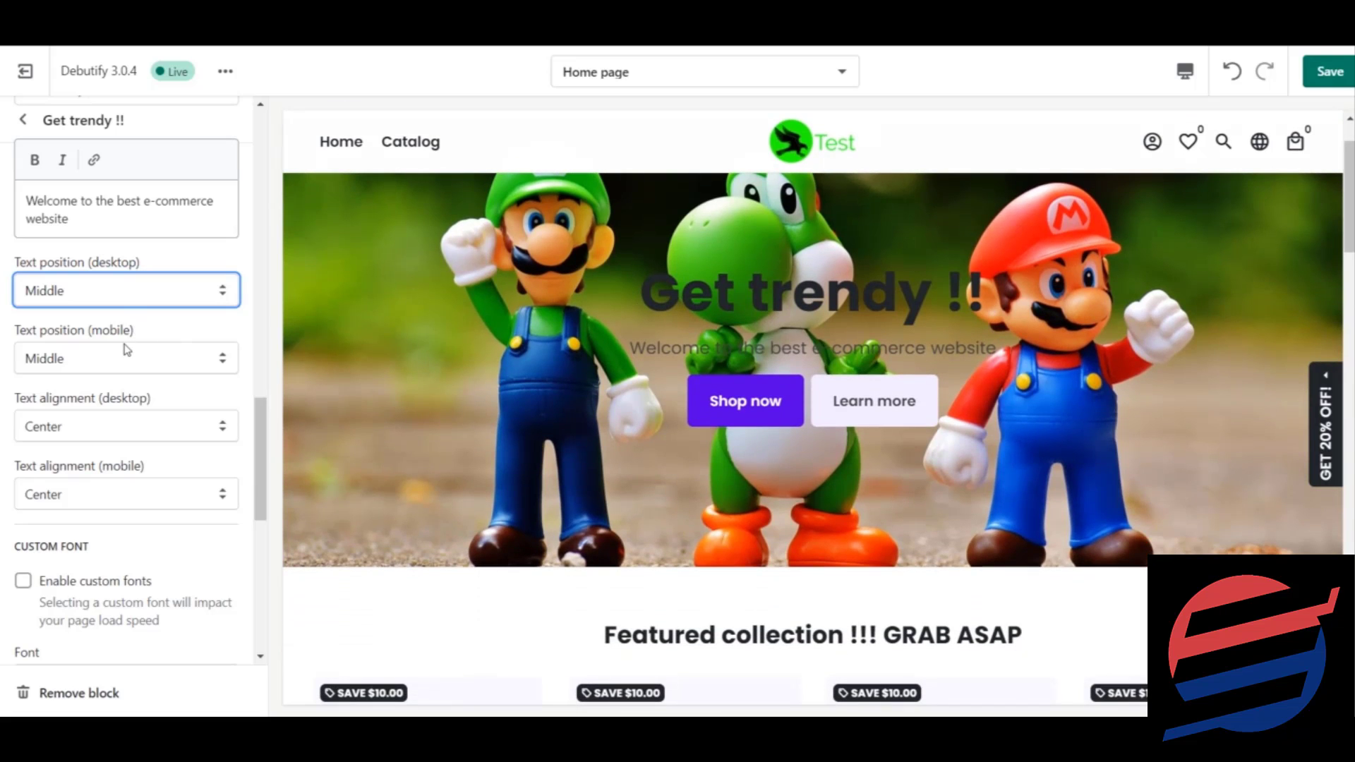
left_click(126, 349)
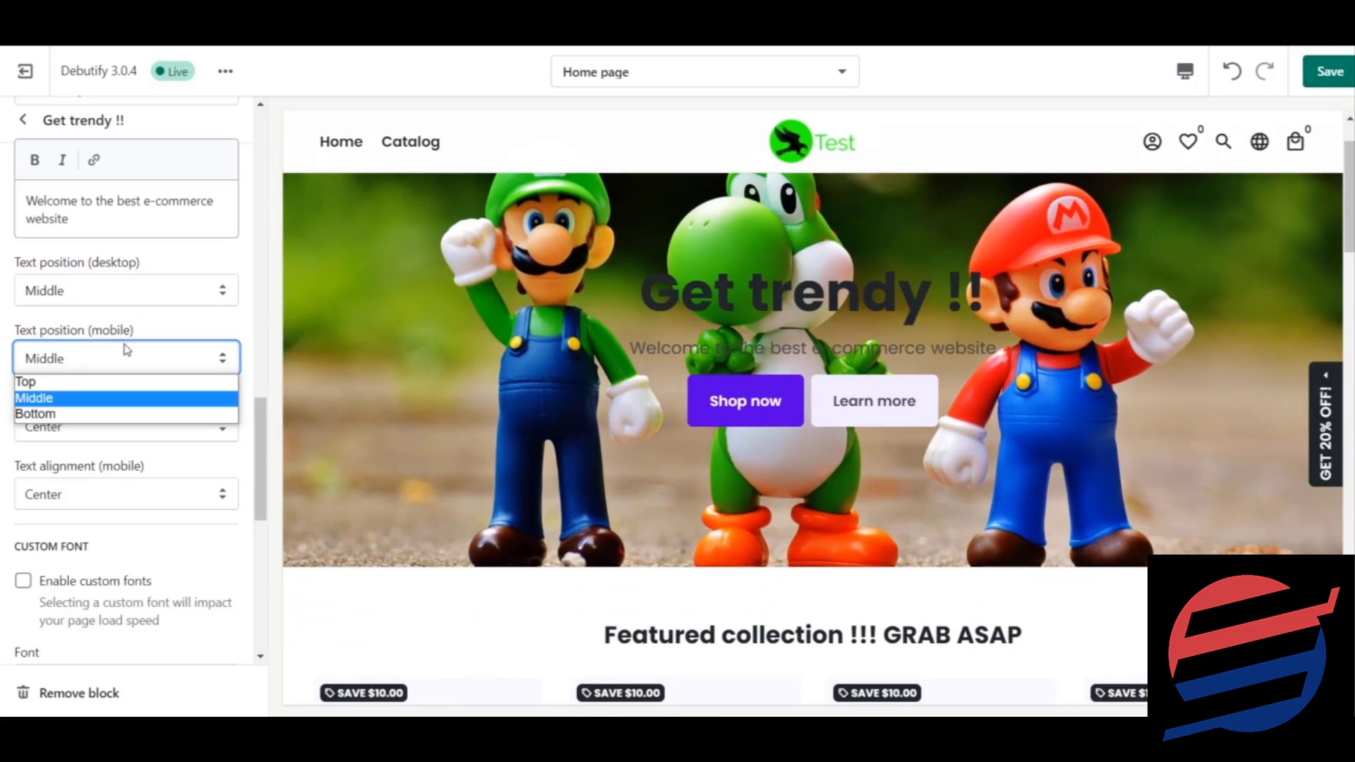
left_click(126, 350)
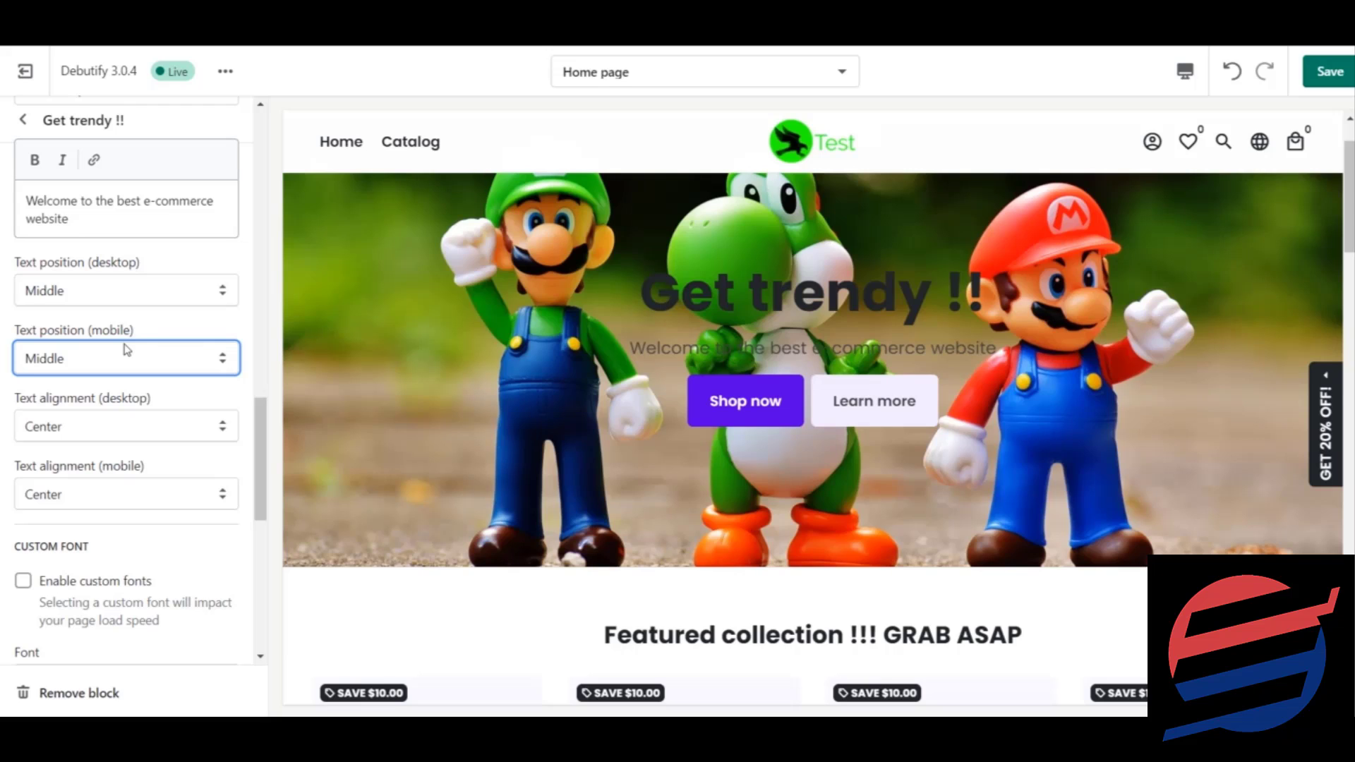
Try Left as the slide's desktop text alignment and return it to Center
left_click(144, 431)
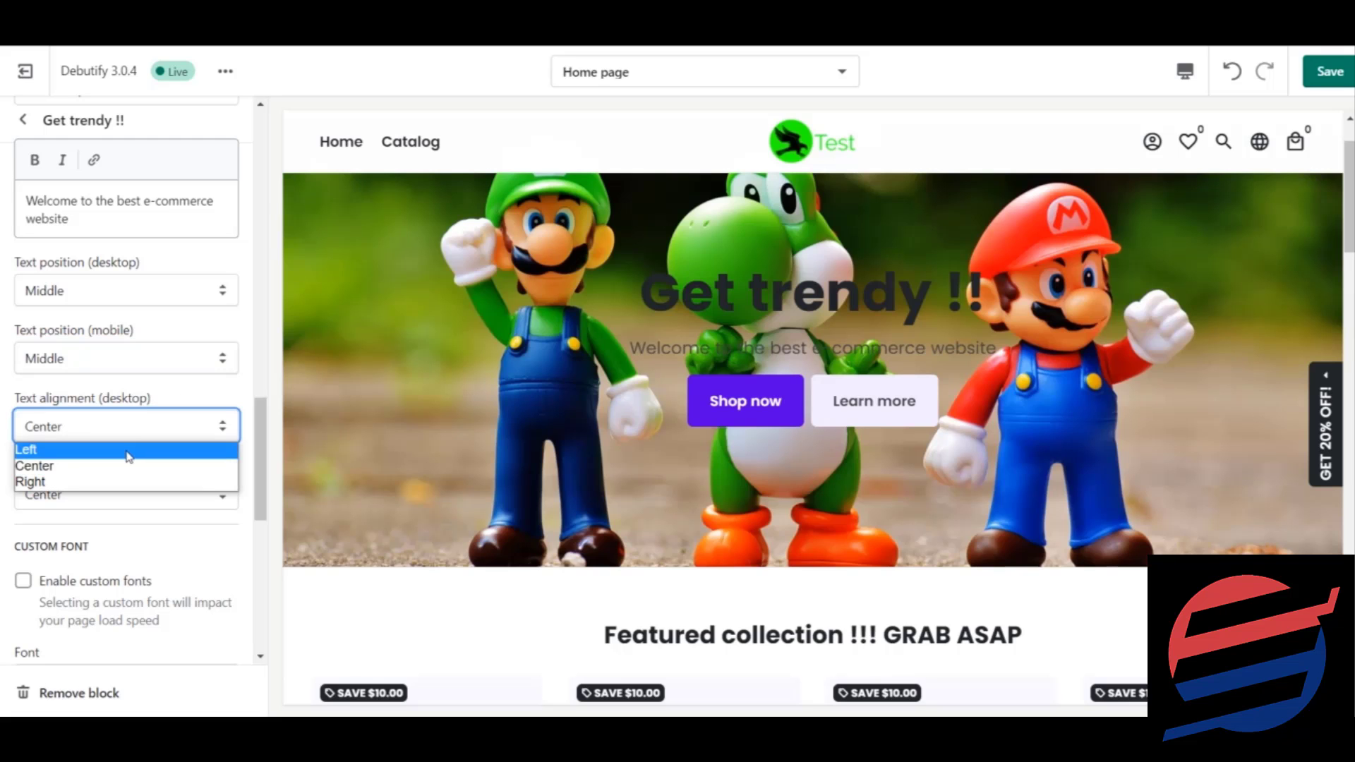
left_click(128, 451)
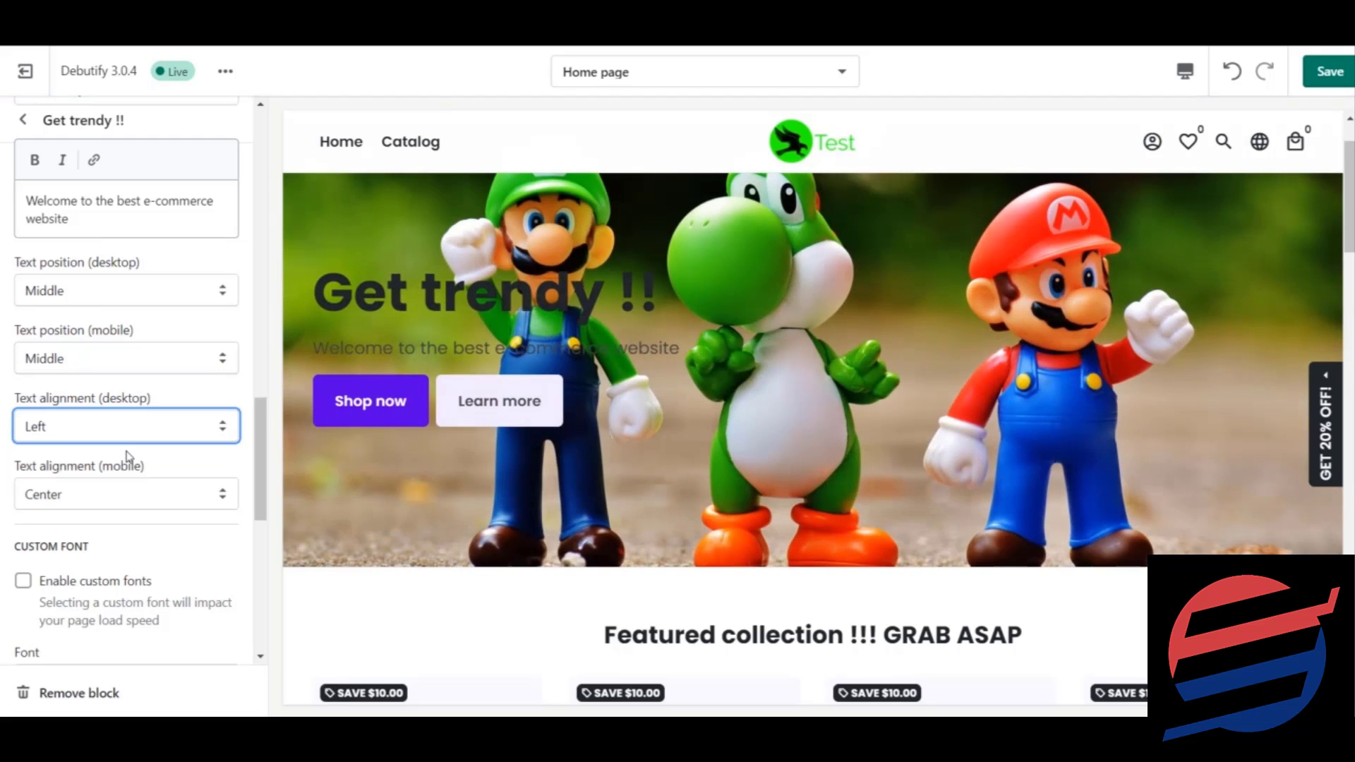
left_click(172, 426)
left_click(161, 467)
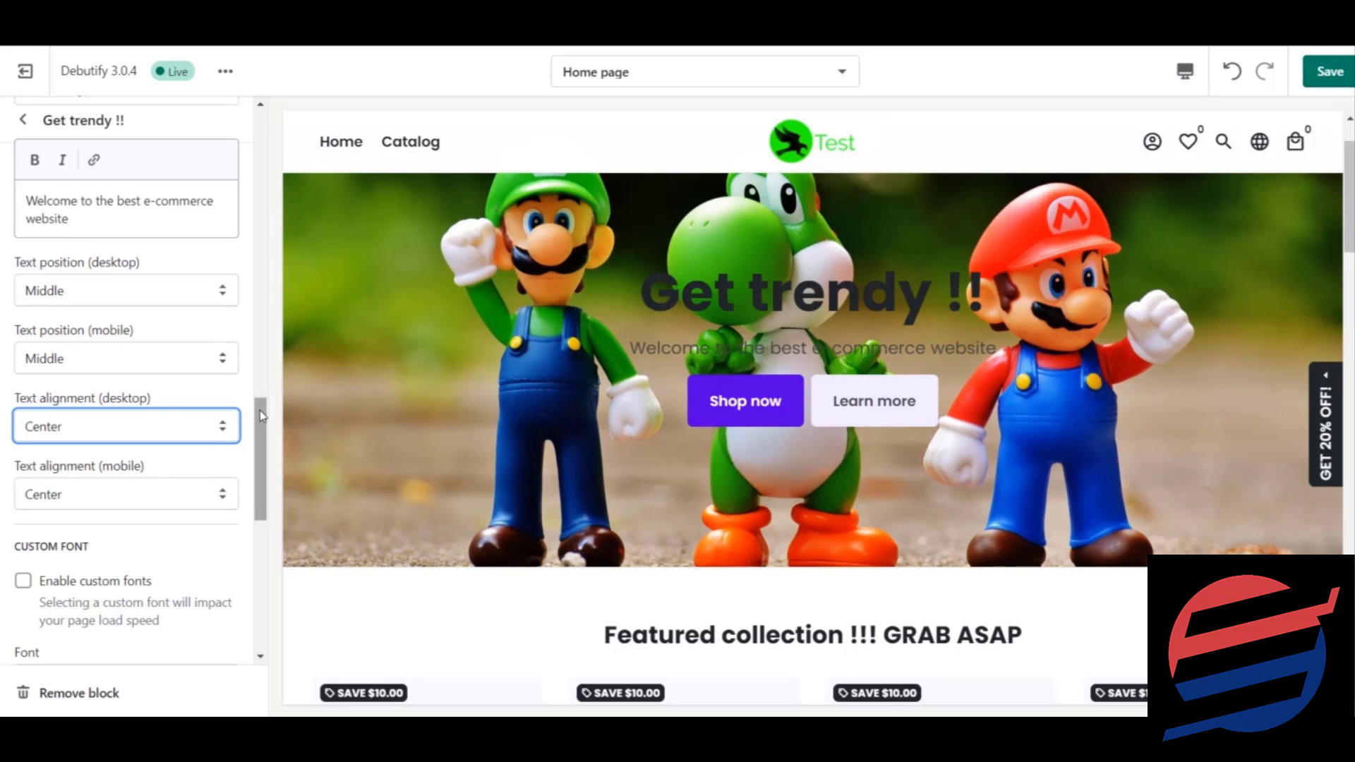
Examine the slide's custom font settings and the label, link and style settings of its first button
left_click_drag(260, 409, 267, 431)
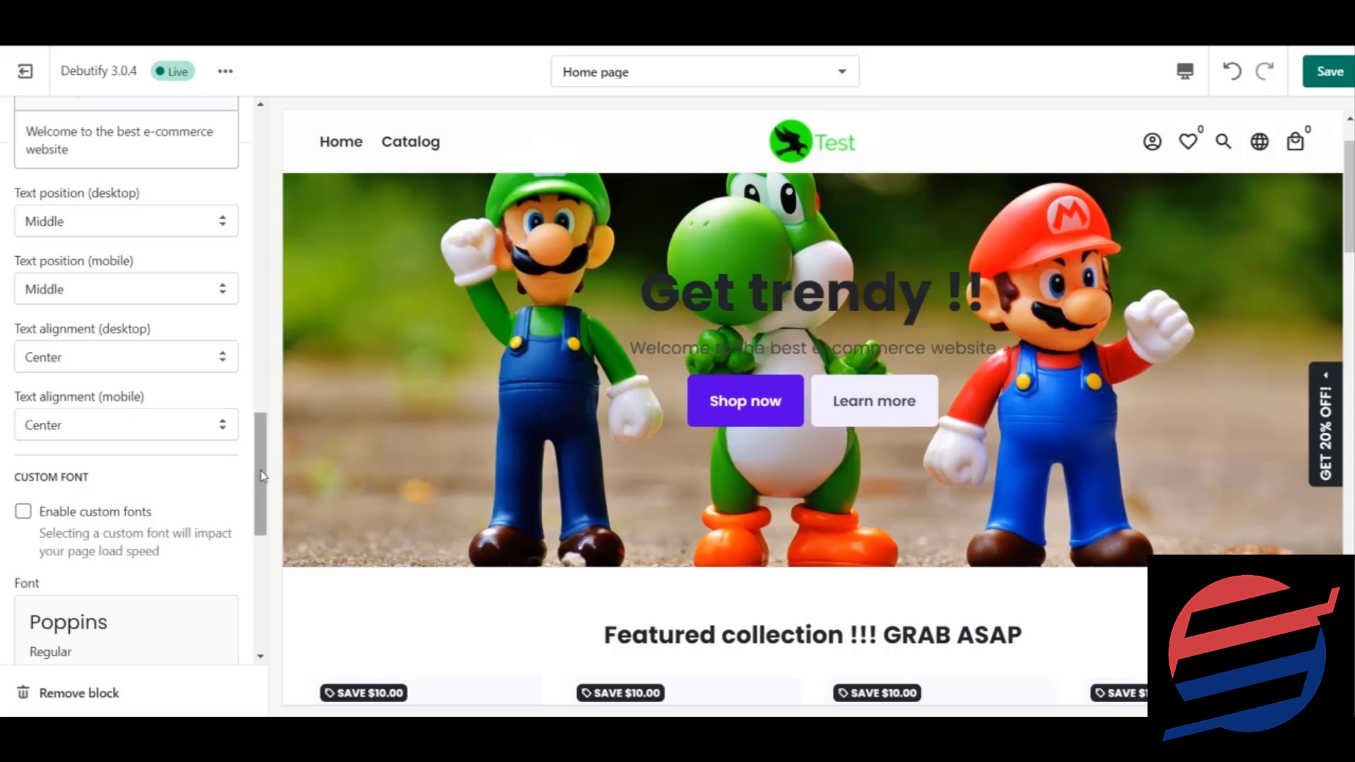
left_click_drag(264, 476, 264, 527)
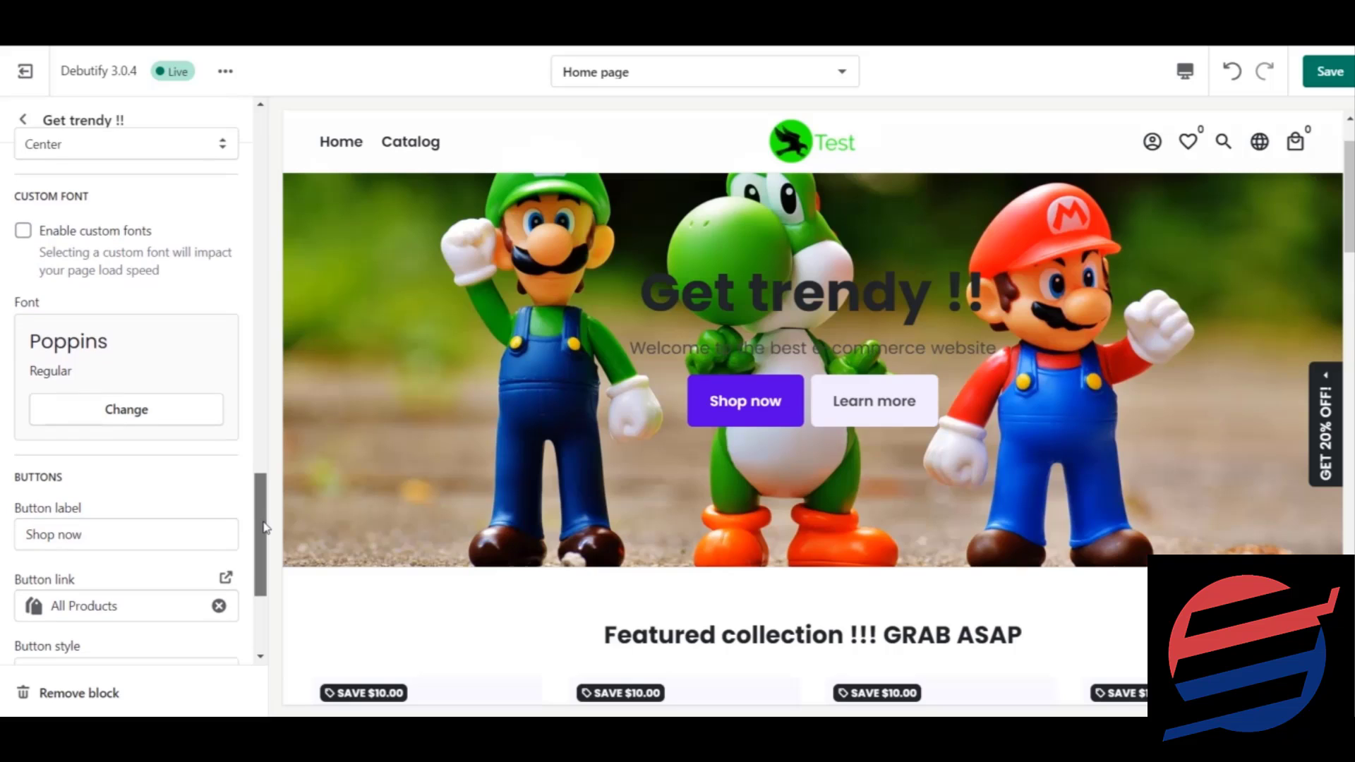
left_click(90, 536)
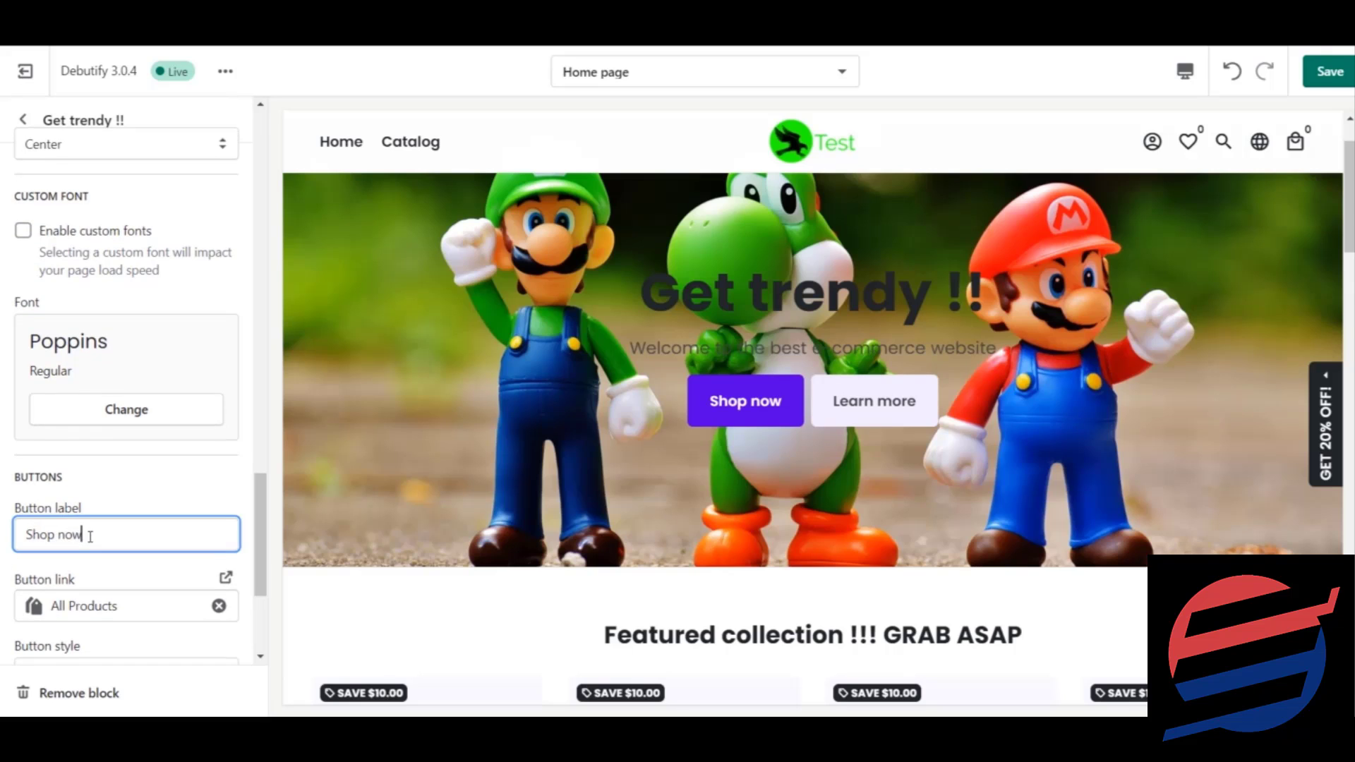
left_click_drag(90, 536, 15, 532)
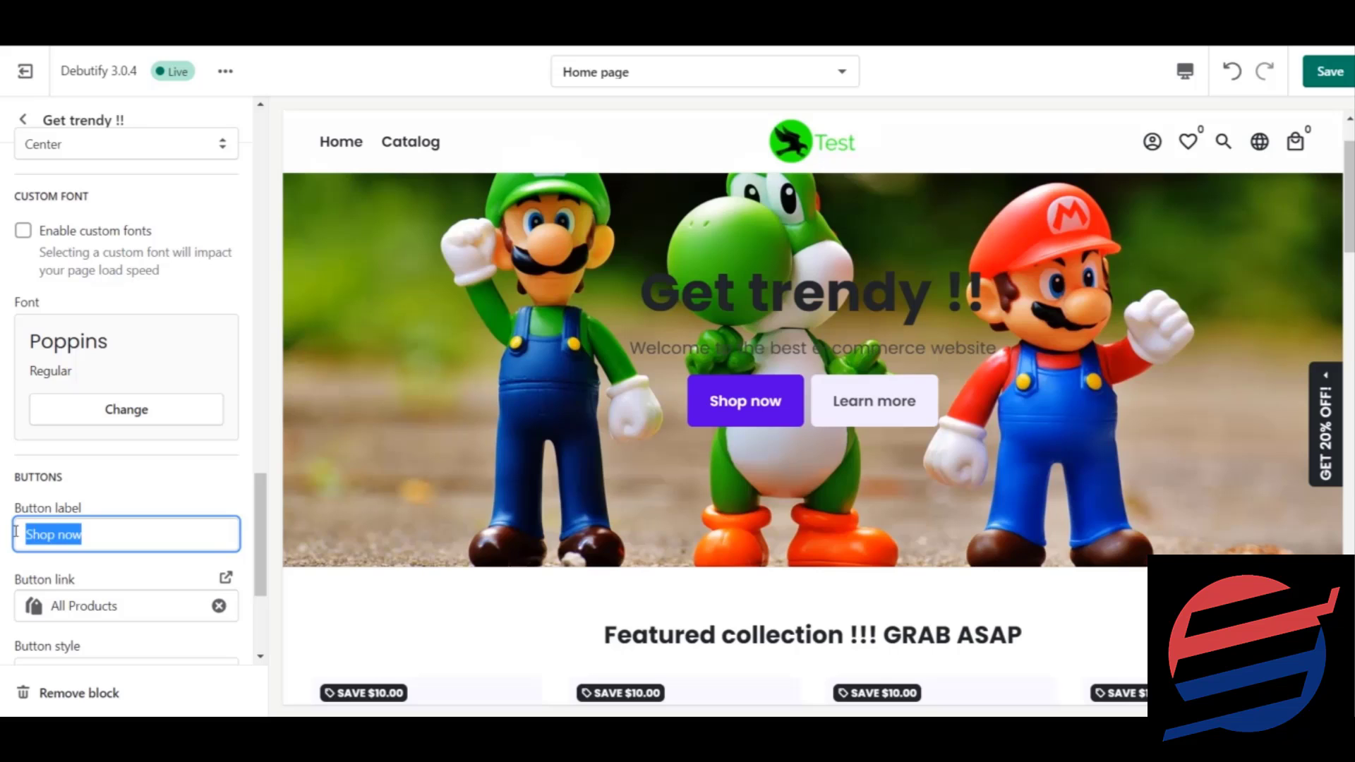
left_click(112, 533)
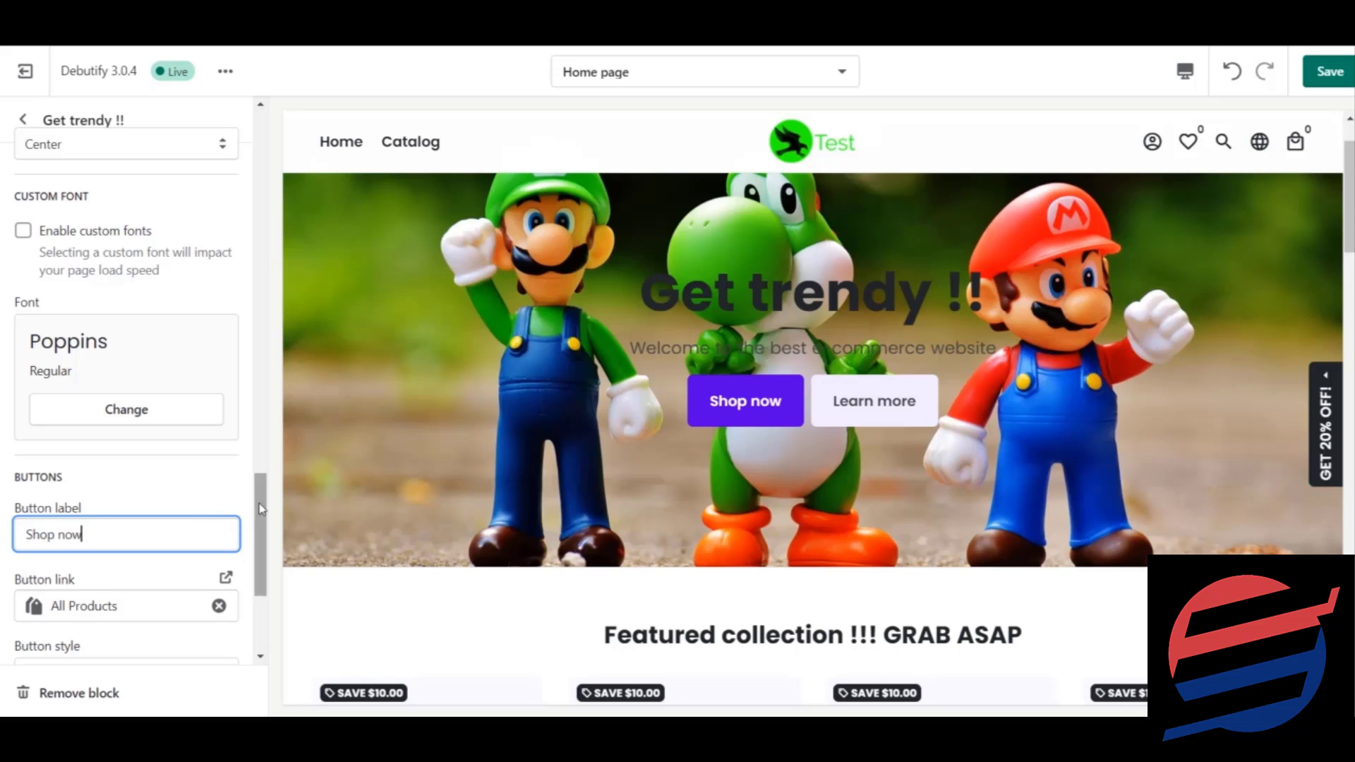
left_click_drag(259, 508, 271, 523)
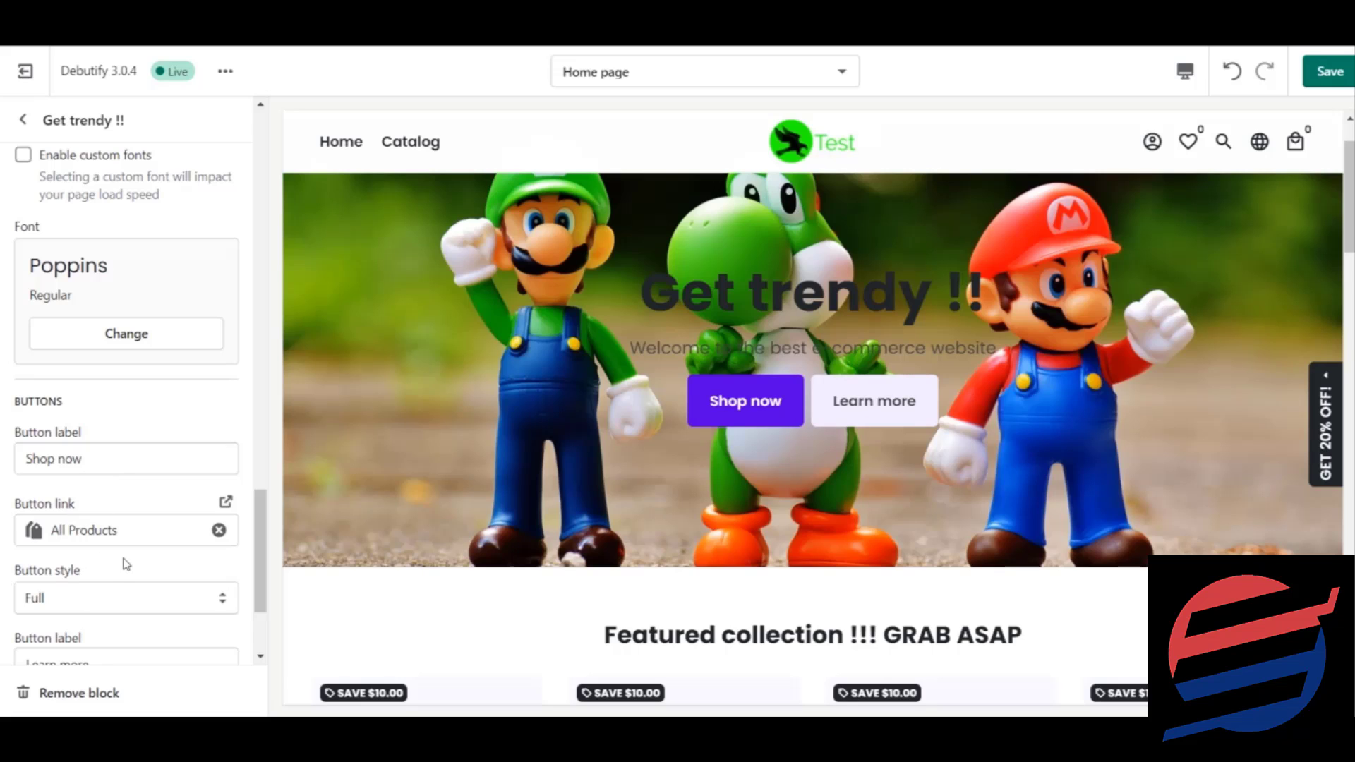
Try "Get the hottest prod" as the label of the slide's second button
left_click_drag(266, 526, 269, 562)
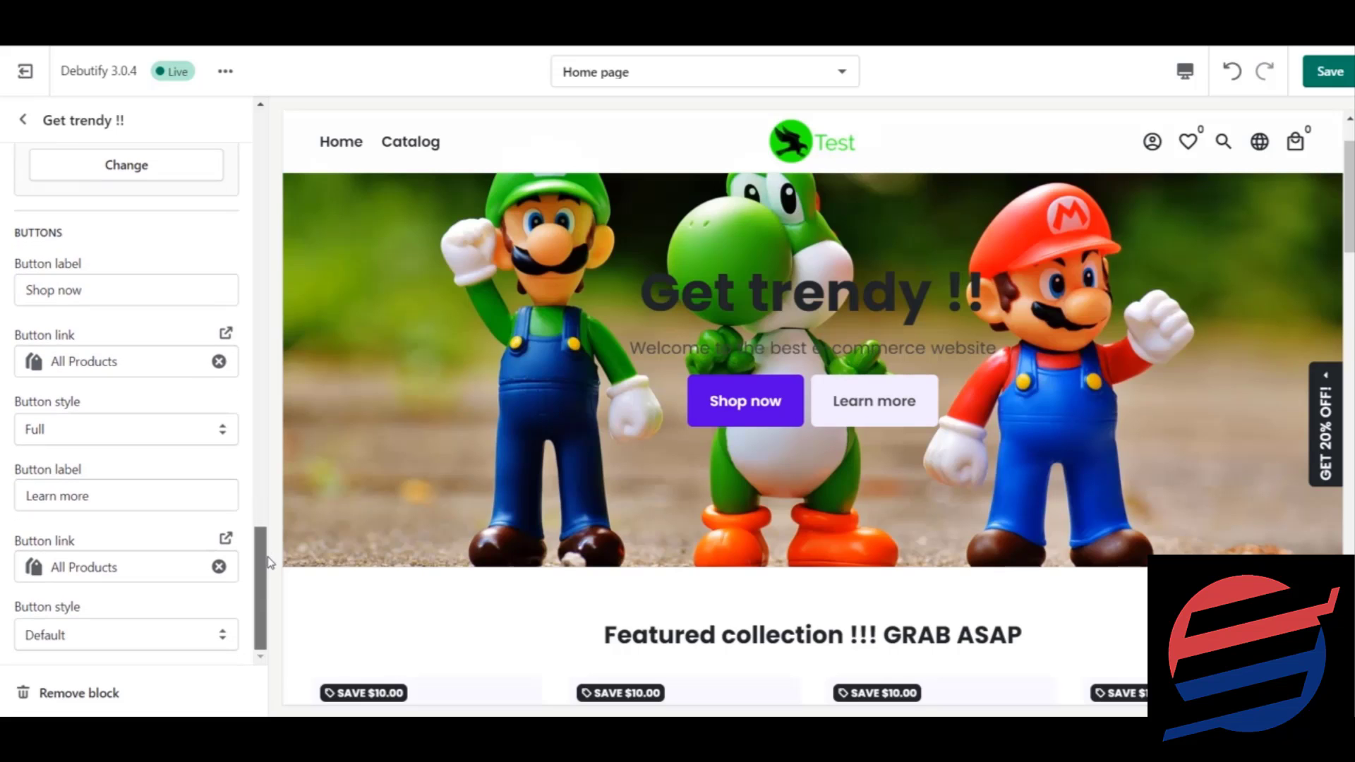
left_click(105, 493)
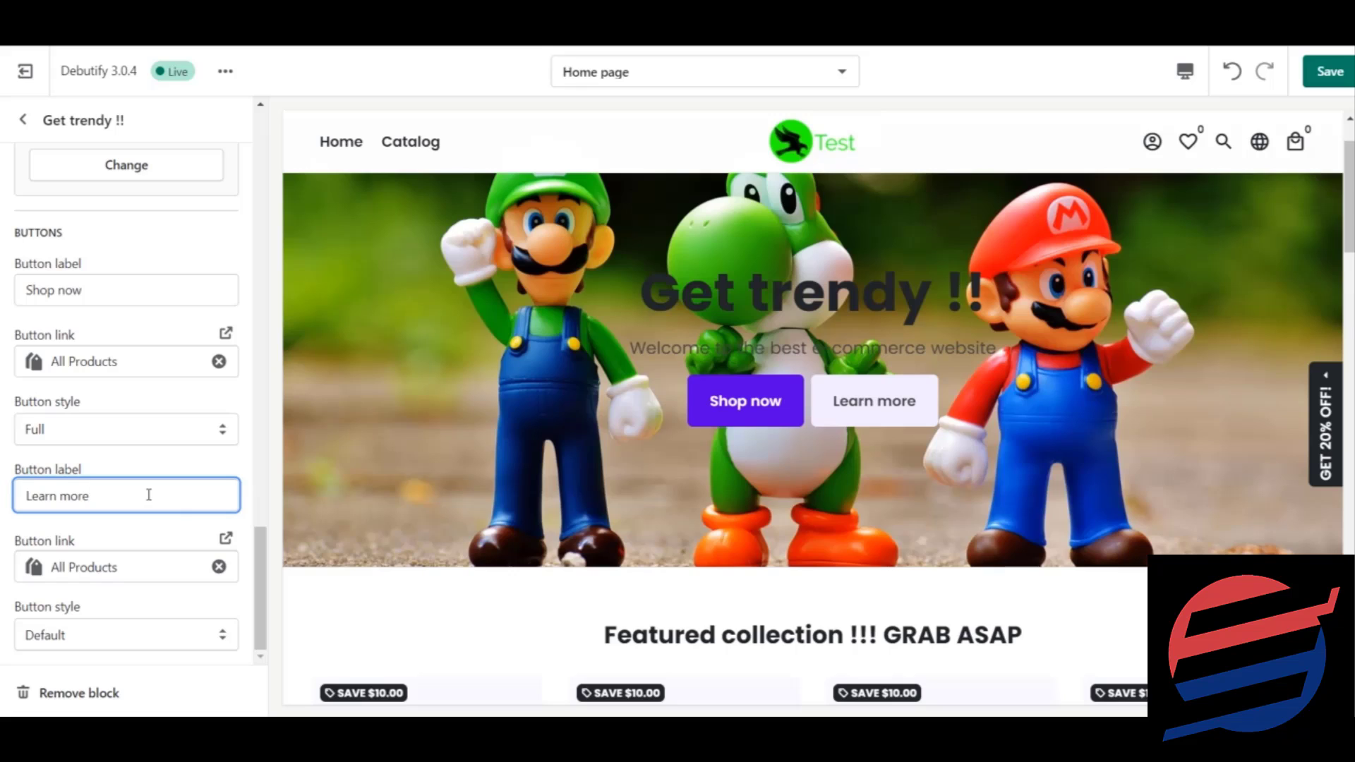
key("BackSpace")
key("BackSpace")
key("BackSpace")
key("BackSpace")
key("BackSpace")
key("BackSpace")
key("BackSpace")
key("BackSpace")
key("BackSpace")
key("BackSpace")
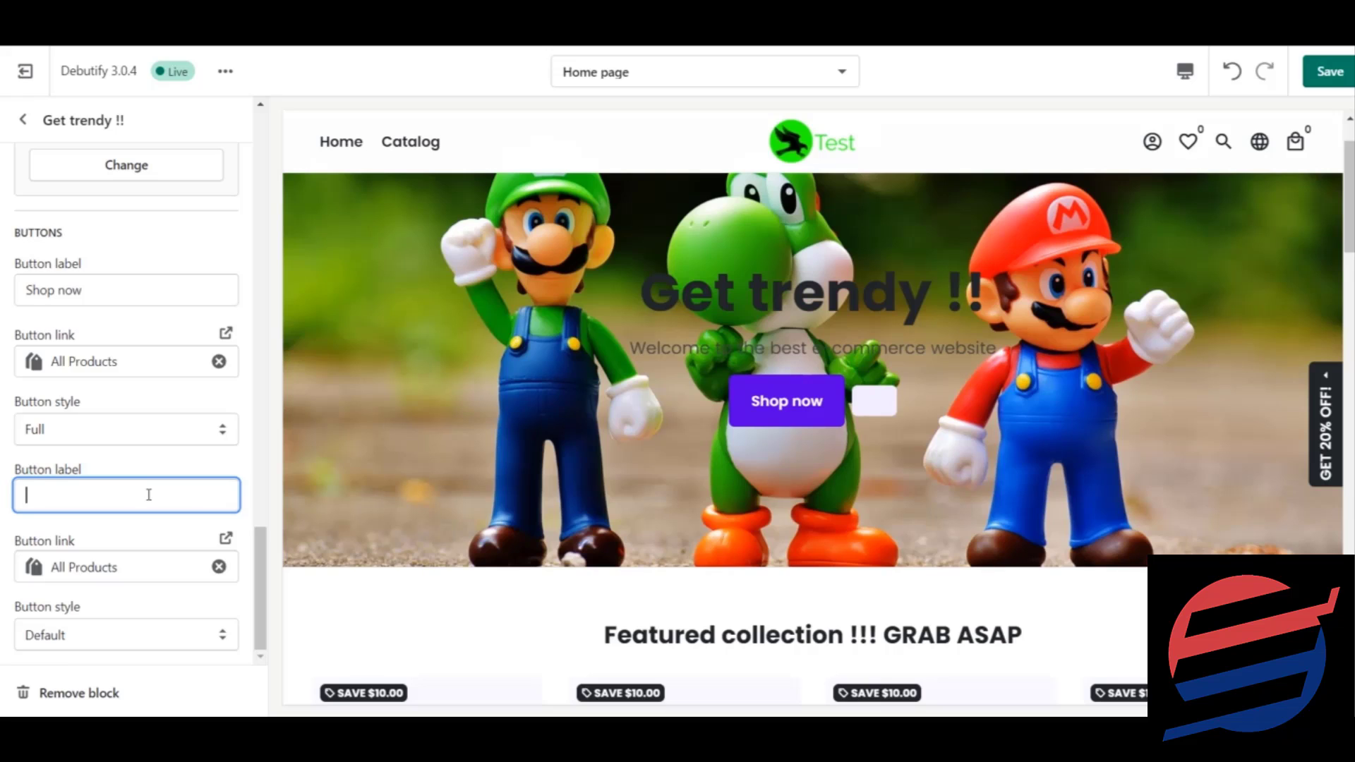
type("Get the ")
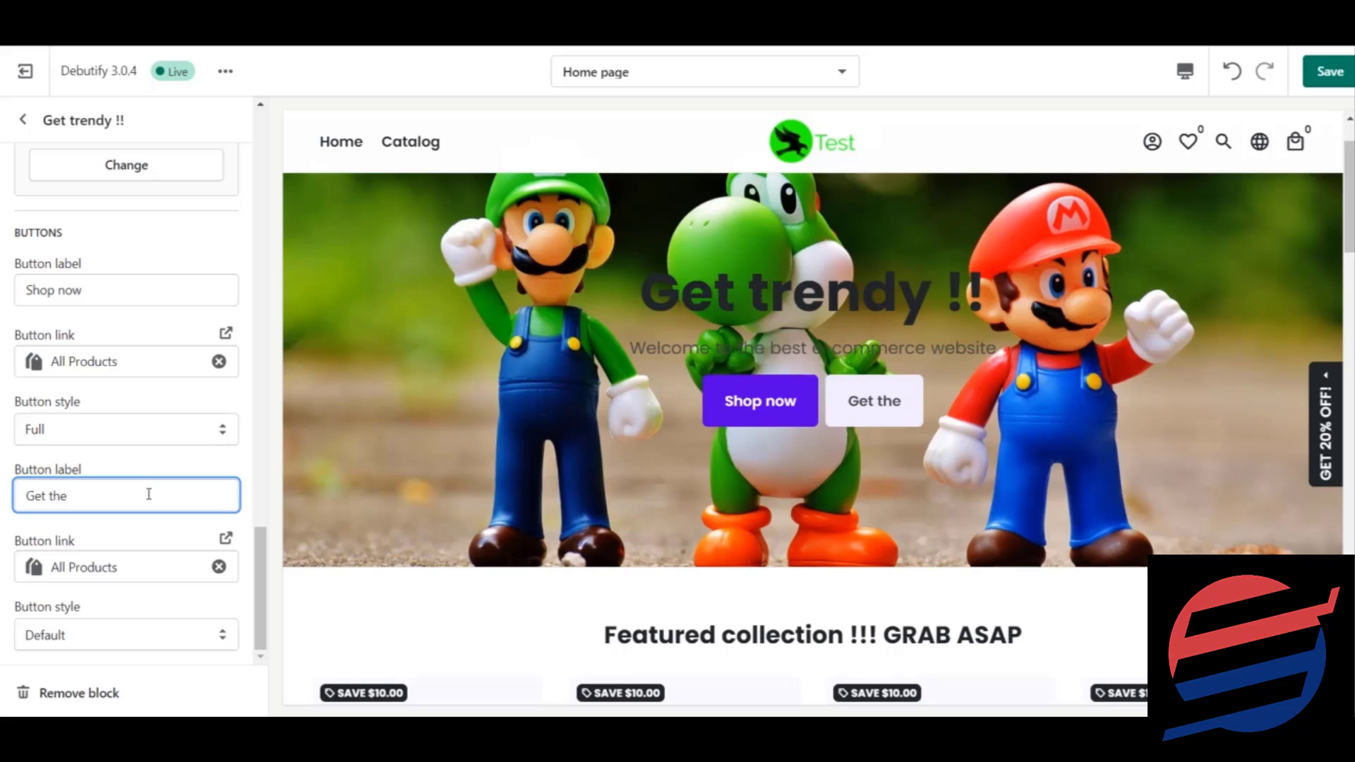
type("hottes")
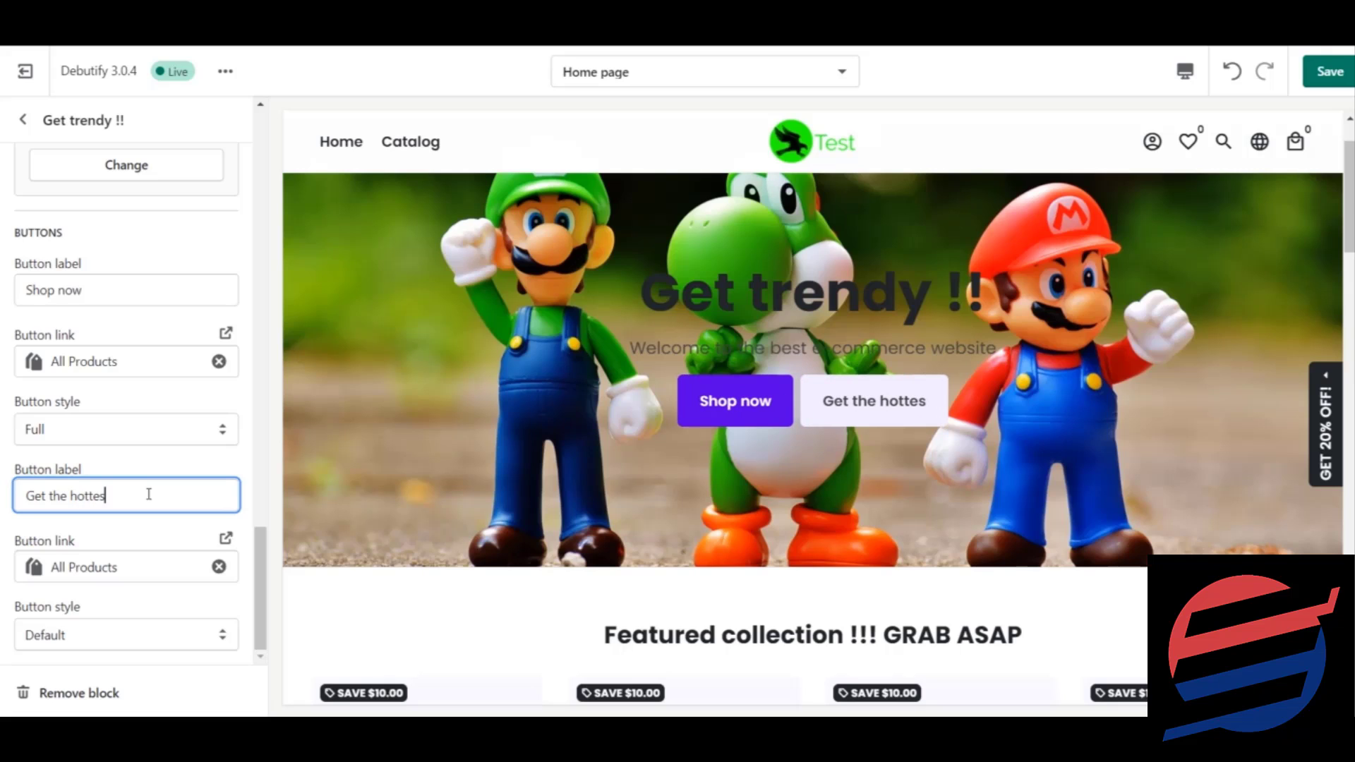
type("t prod")
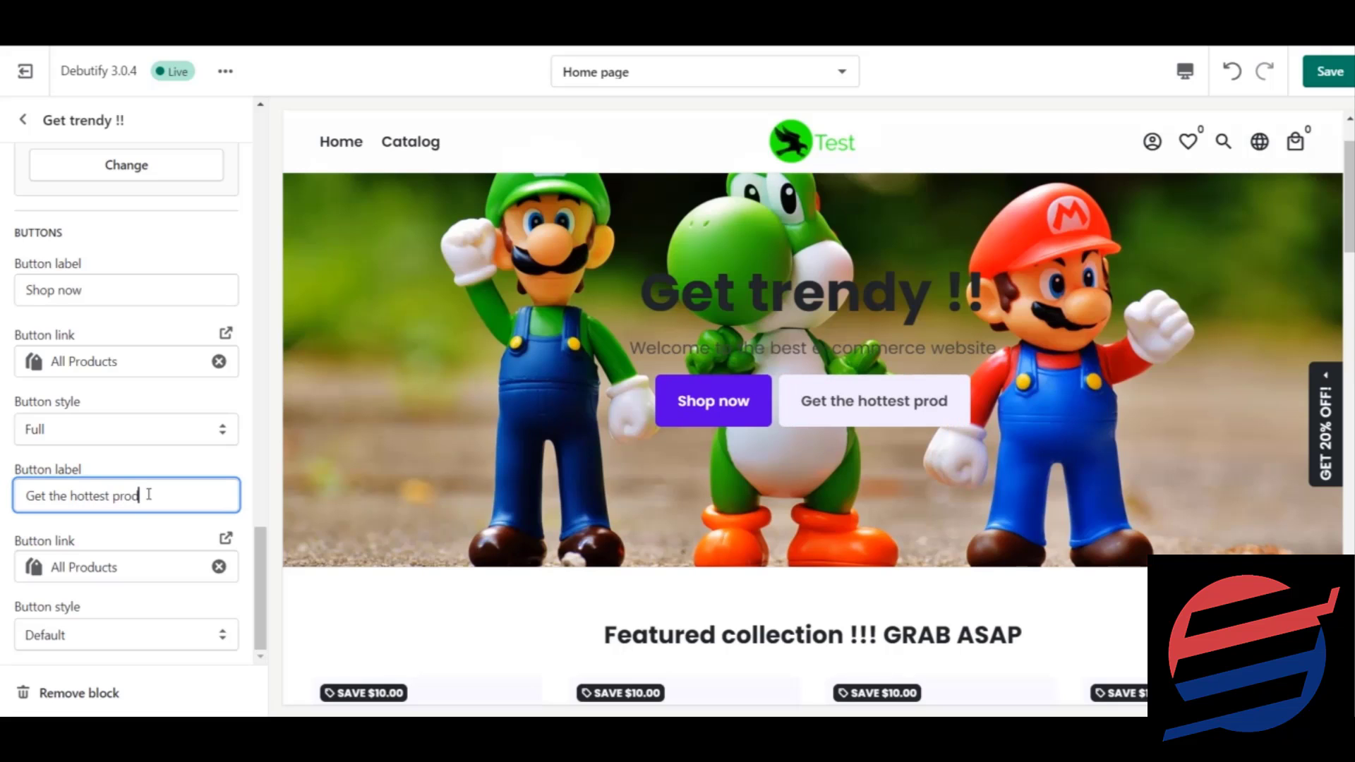
Set the label of the slide's second button to "The best"
key("BackSpace")
key("BackSpace")
key("BackSpace")
key("BackSpace")
key("BackSpace")
key("BackSpace")
key("BackSpace")
key("BackSpace")
key("BackSpace")
key("BackSpace")
key("BackSpace")
key("BackSpace")
key("BackSpace")
key("BackSpace")
key("BackSpace")
key("BackSpace")
key("BackSpace")
key("BackSpace")
key("BackSpace")
key("BackSpace")
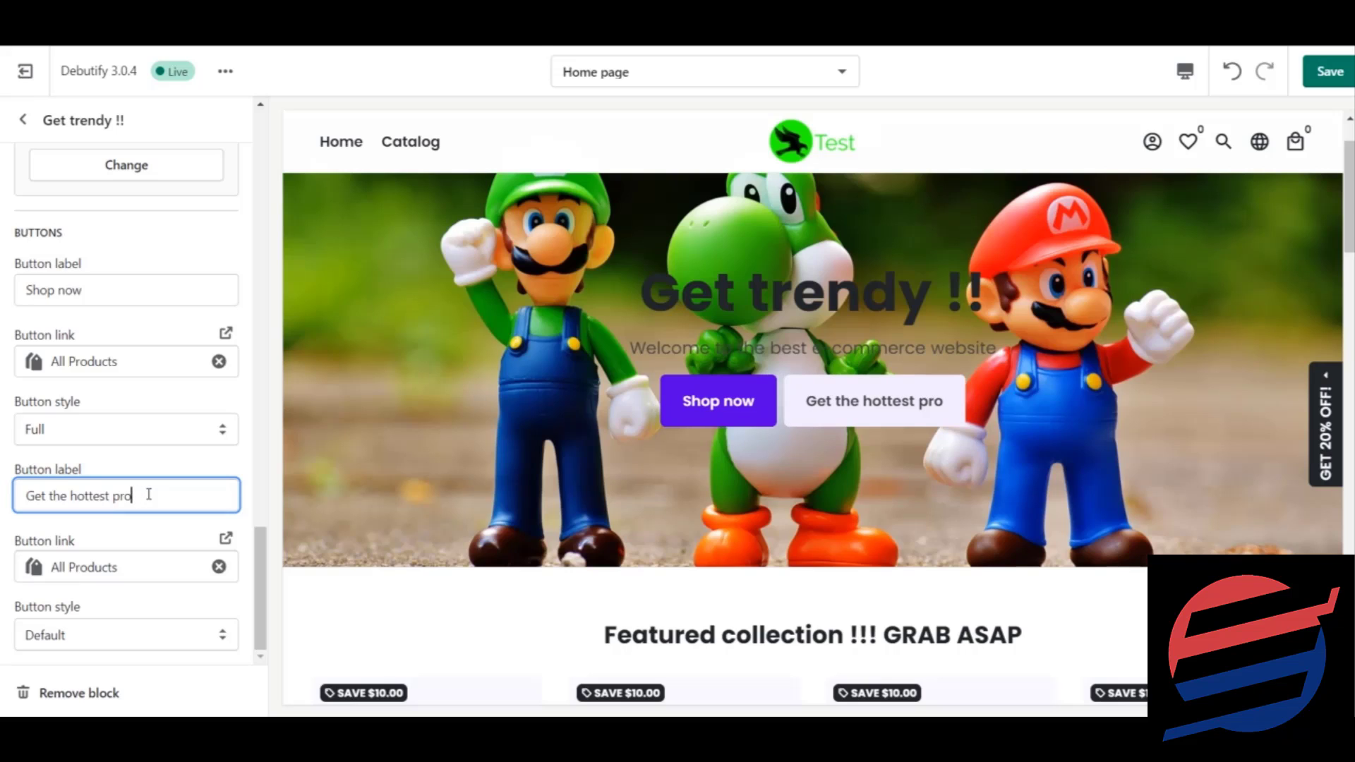
type("the")
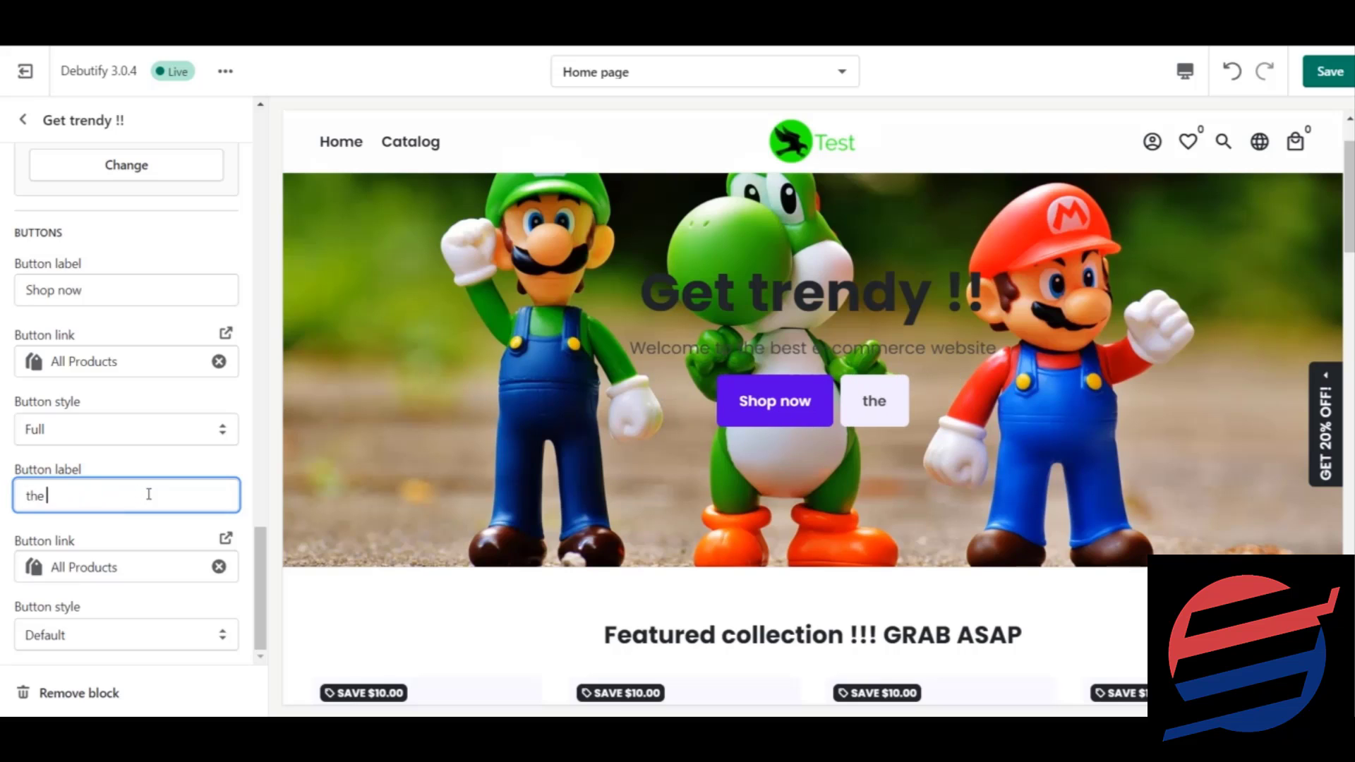
key("BackSpace")
key("BackSpace")
key("BackSpace")
type("The best")
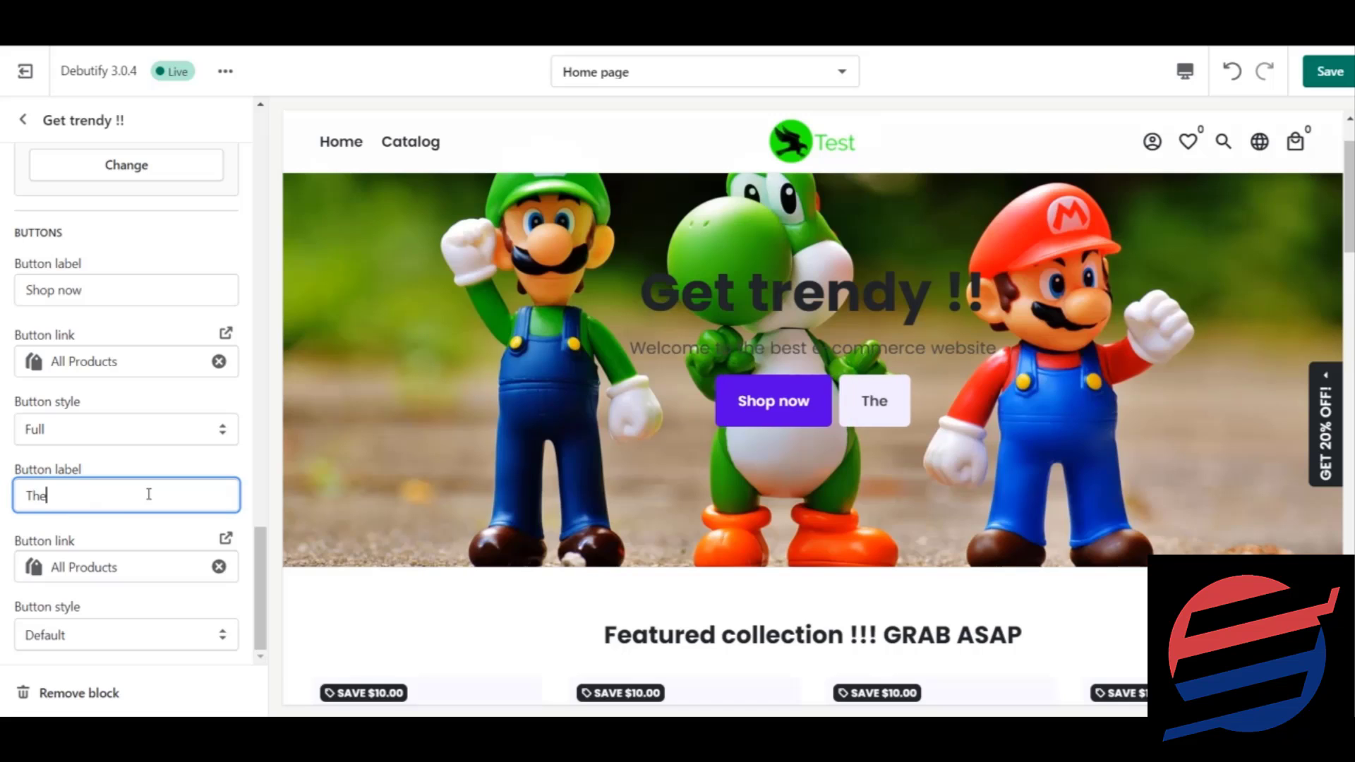
Clear the link of the slide's second button and check the product link options without choosing one
left_click(219, 566)
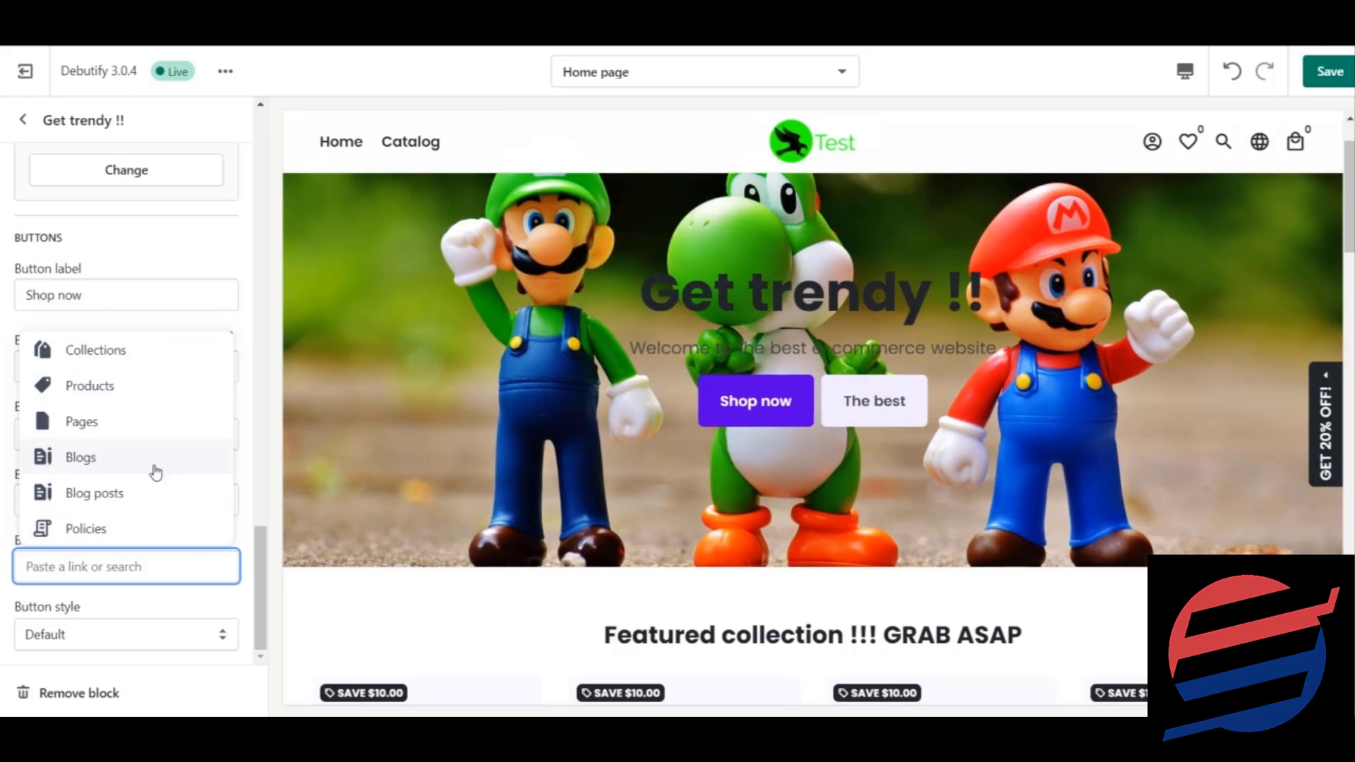
left_click(163, 388)
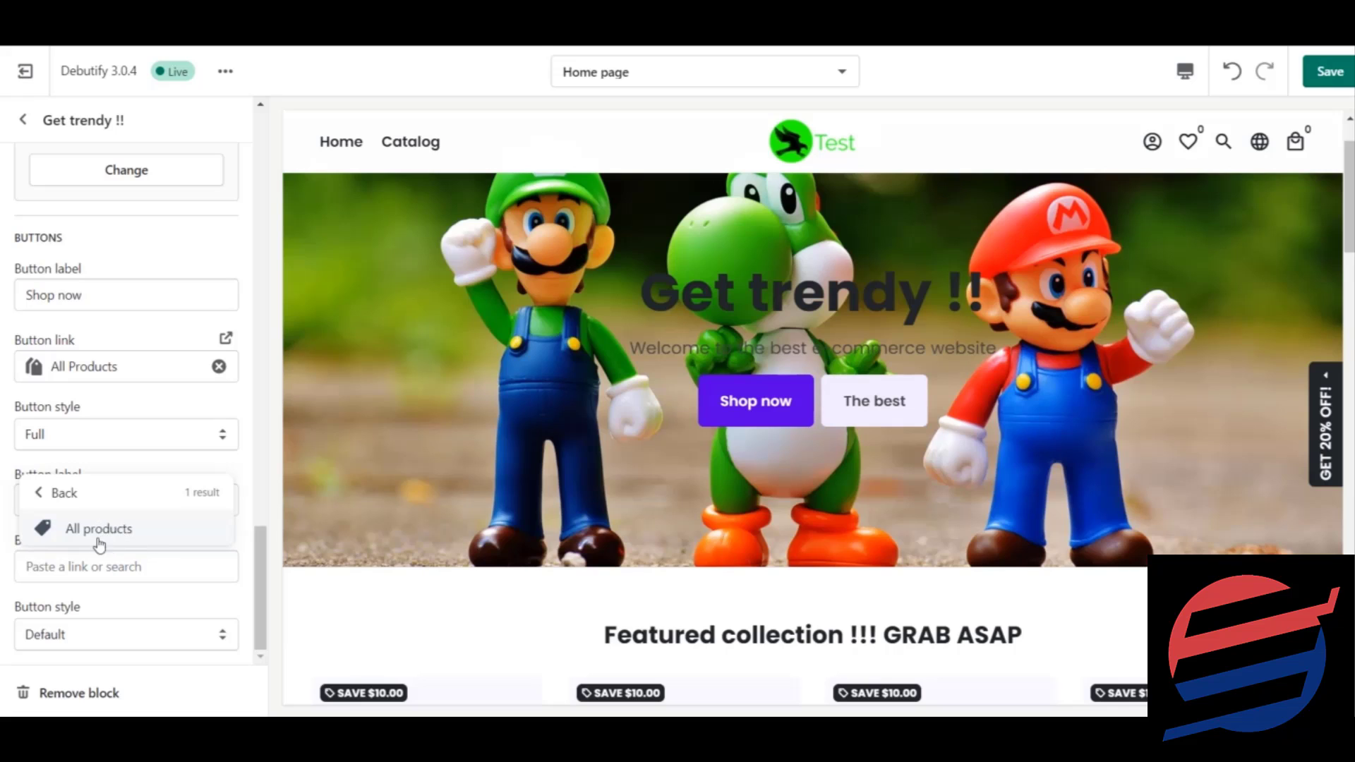
left_click(111, 597)
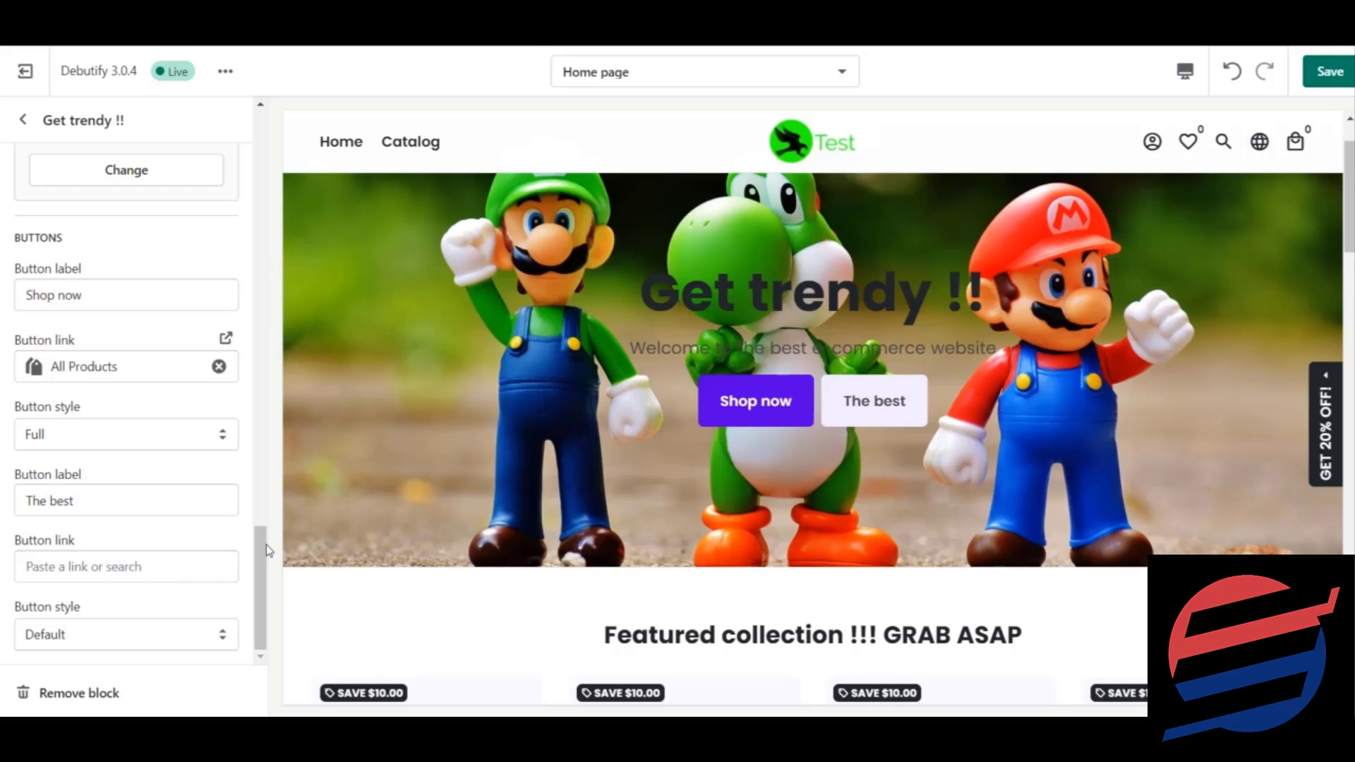
Try Outline and Full as the style of the slide's second button and return it to Default
left_click(183, 635)
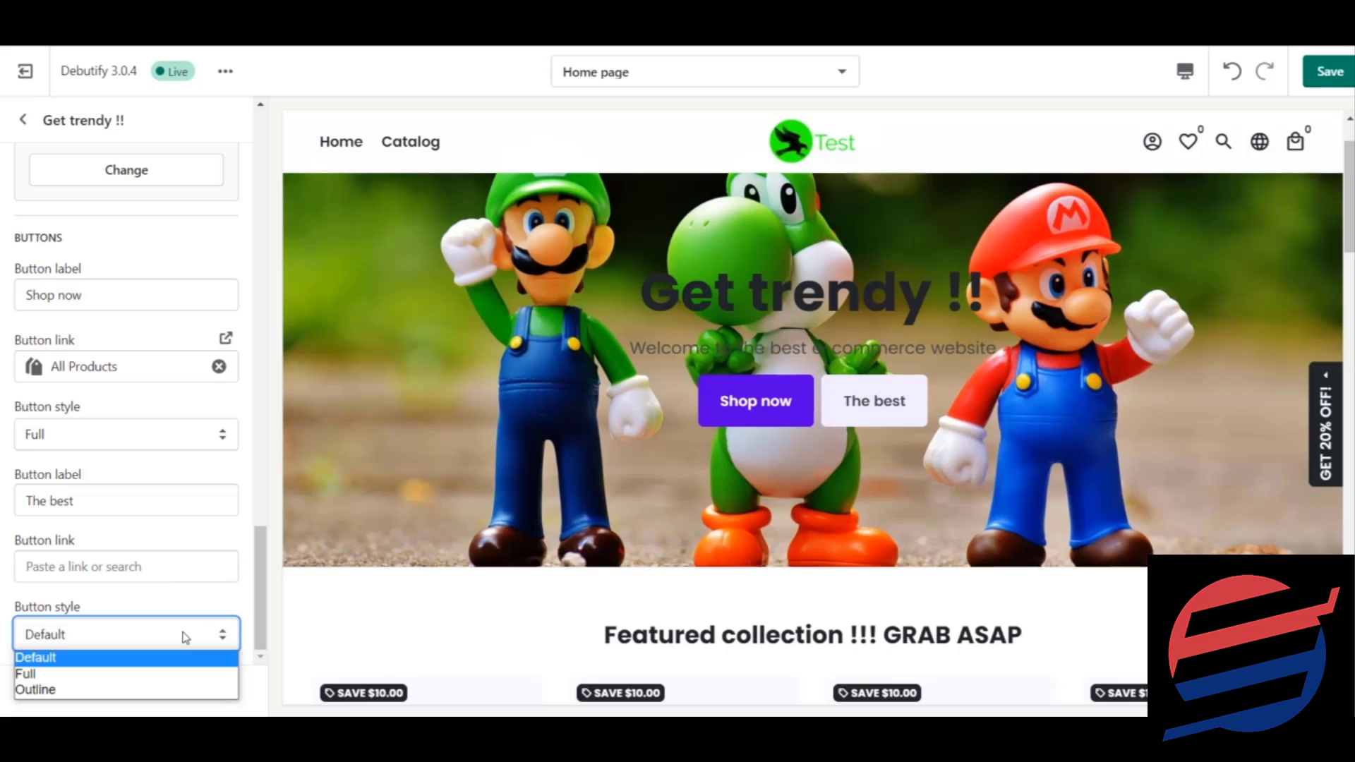
left_click(120, 690)
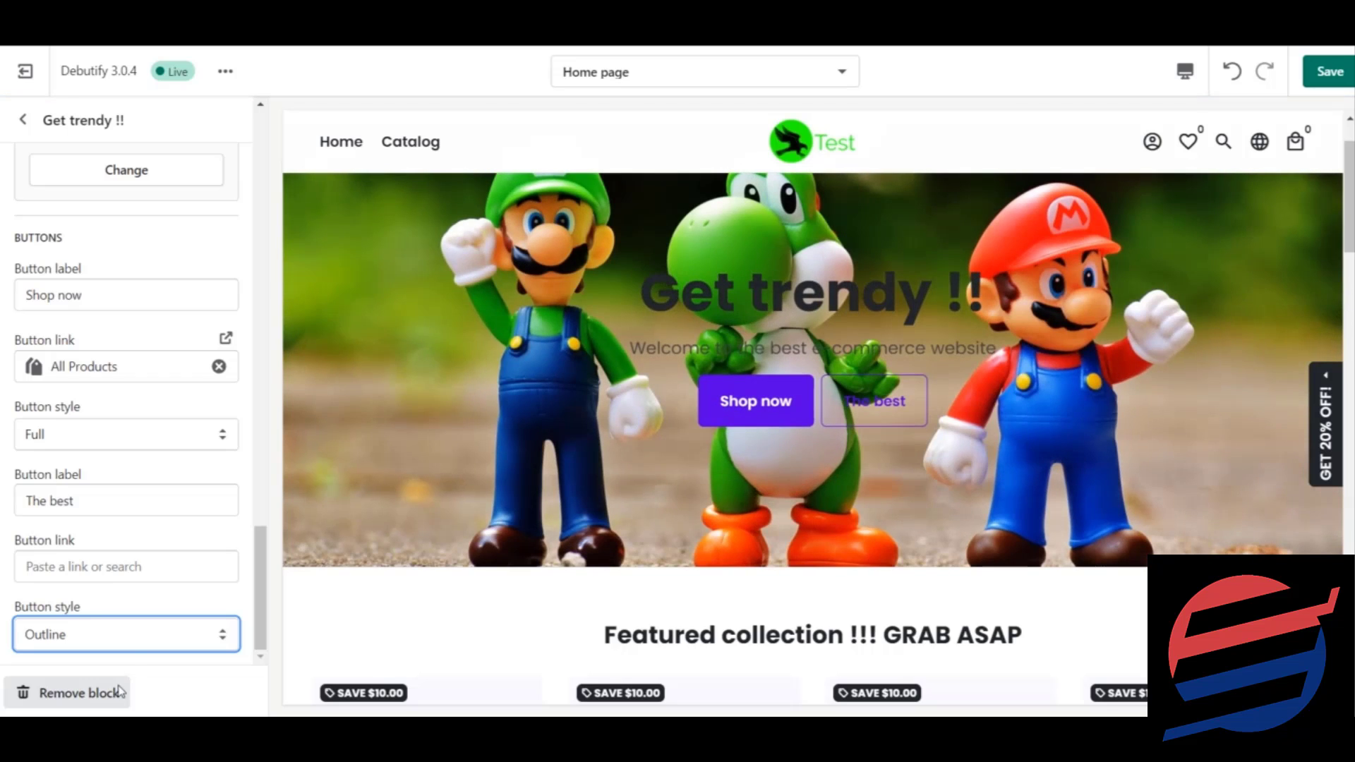
left_click(133, 646)
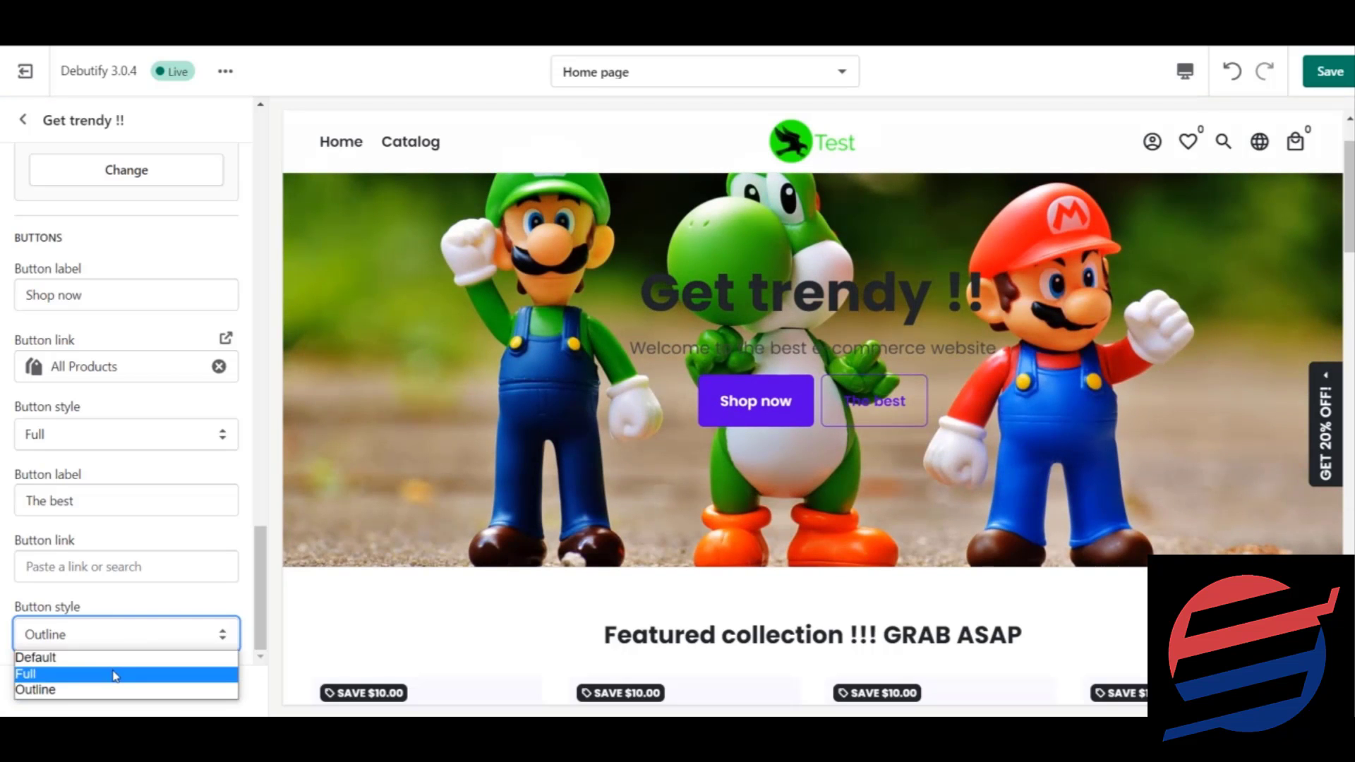
left_click(116, 673)
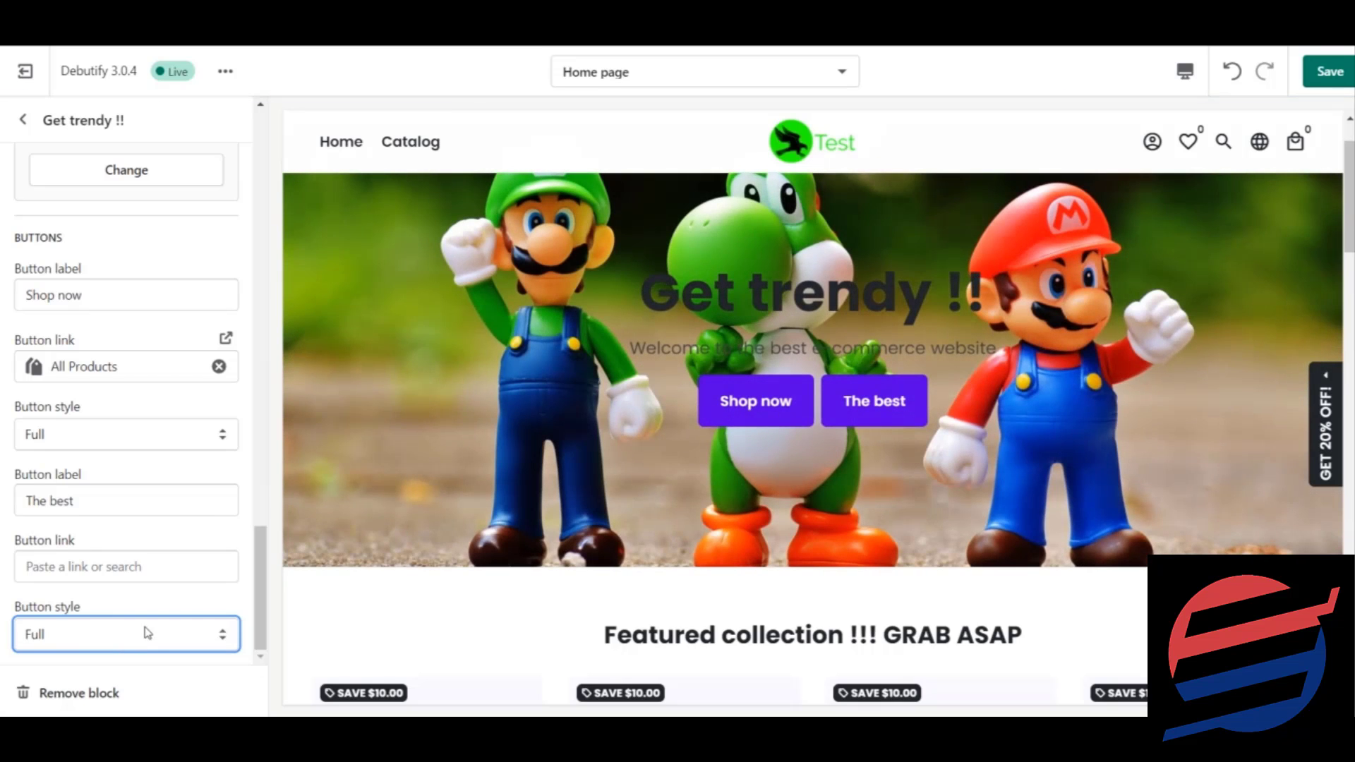
left_click(146, 631)
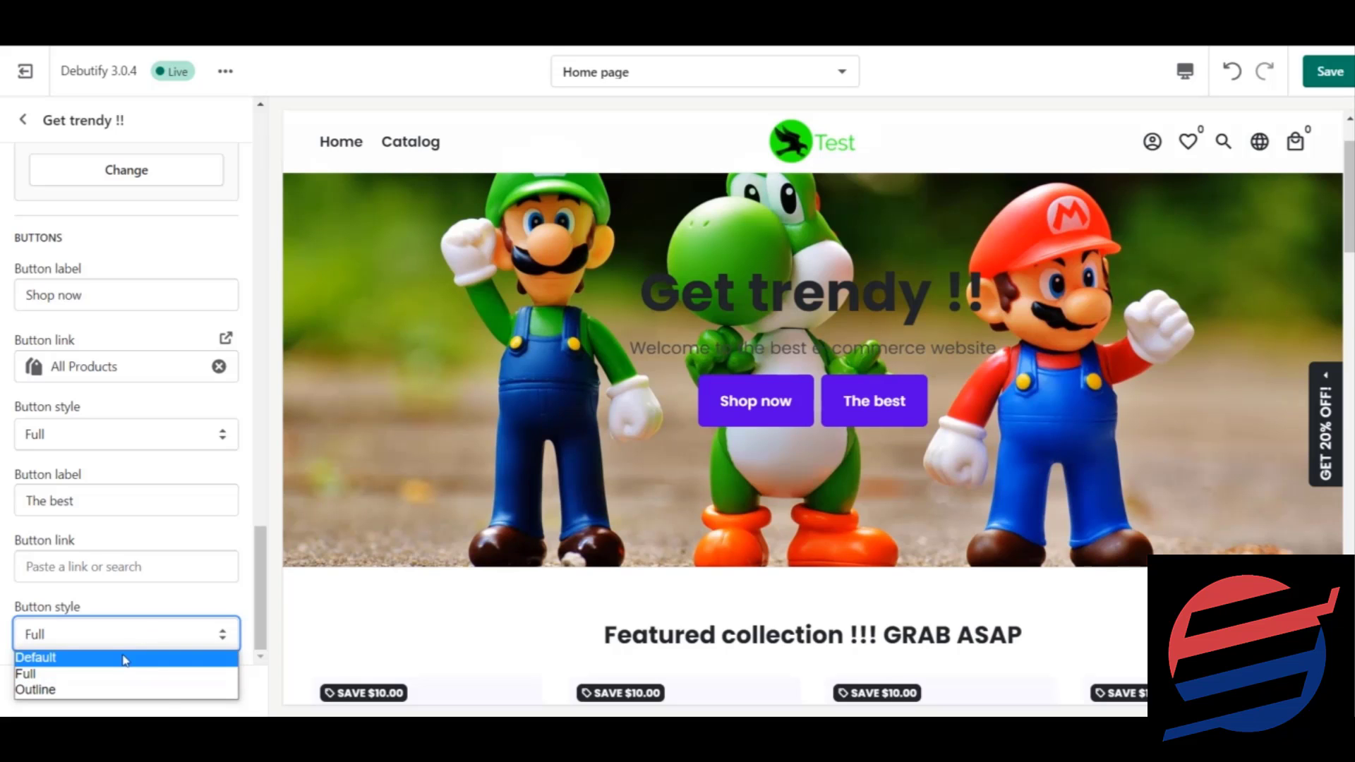
left_click(125, 660)
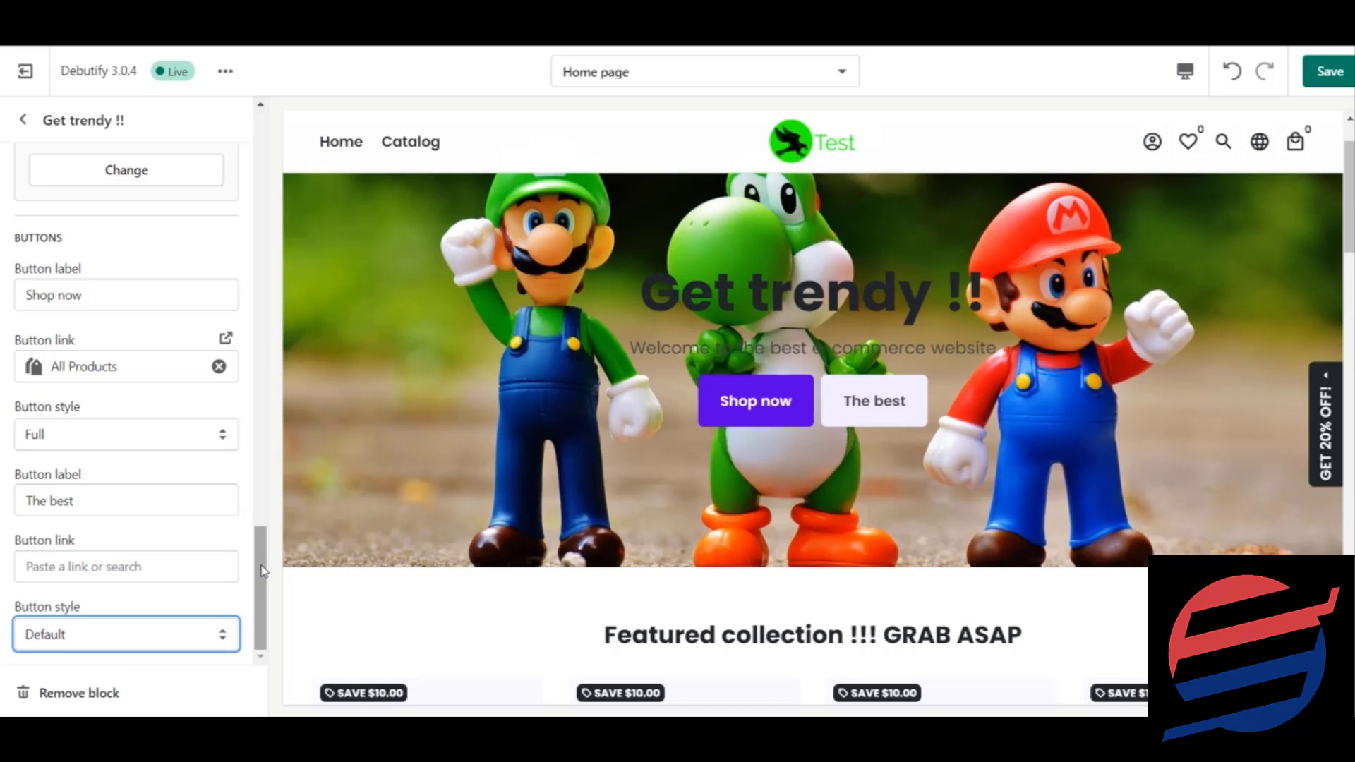
left_click_drag(261, 570, 287, 611)
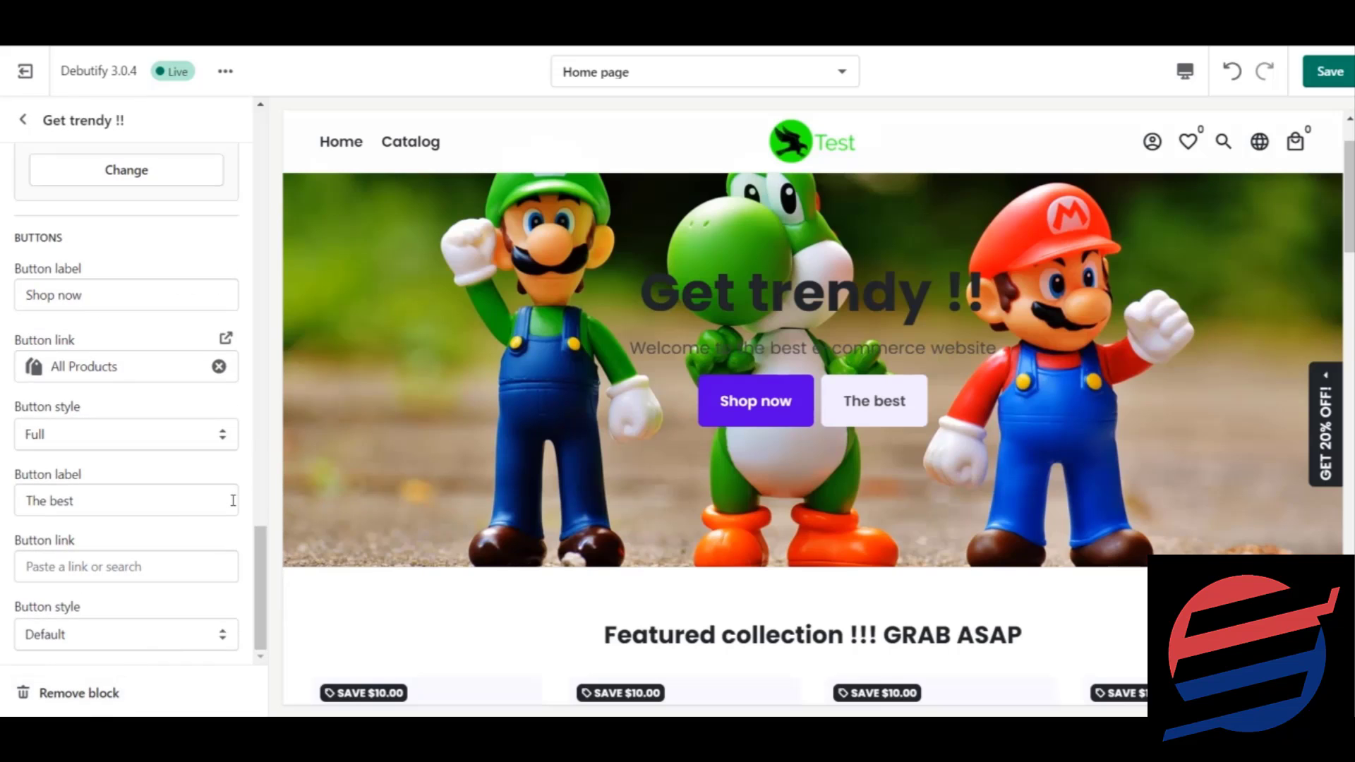
key("ctrl+z")
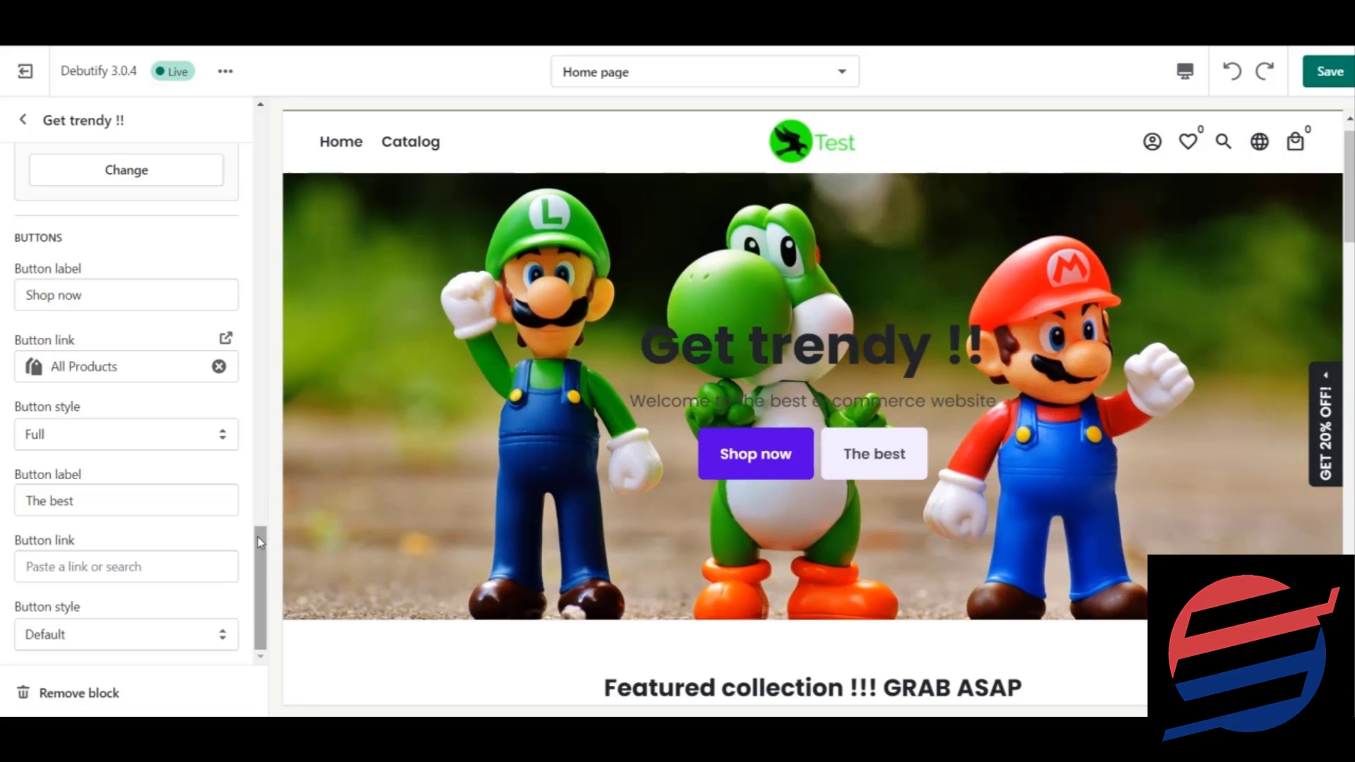
Add a second slide to the home page slideshow and turn off its overlay
left_click_drag(257, 536, 255, 133)
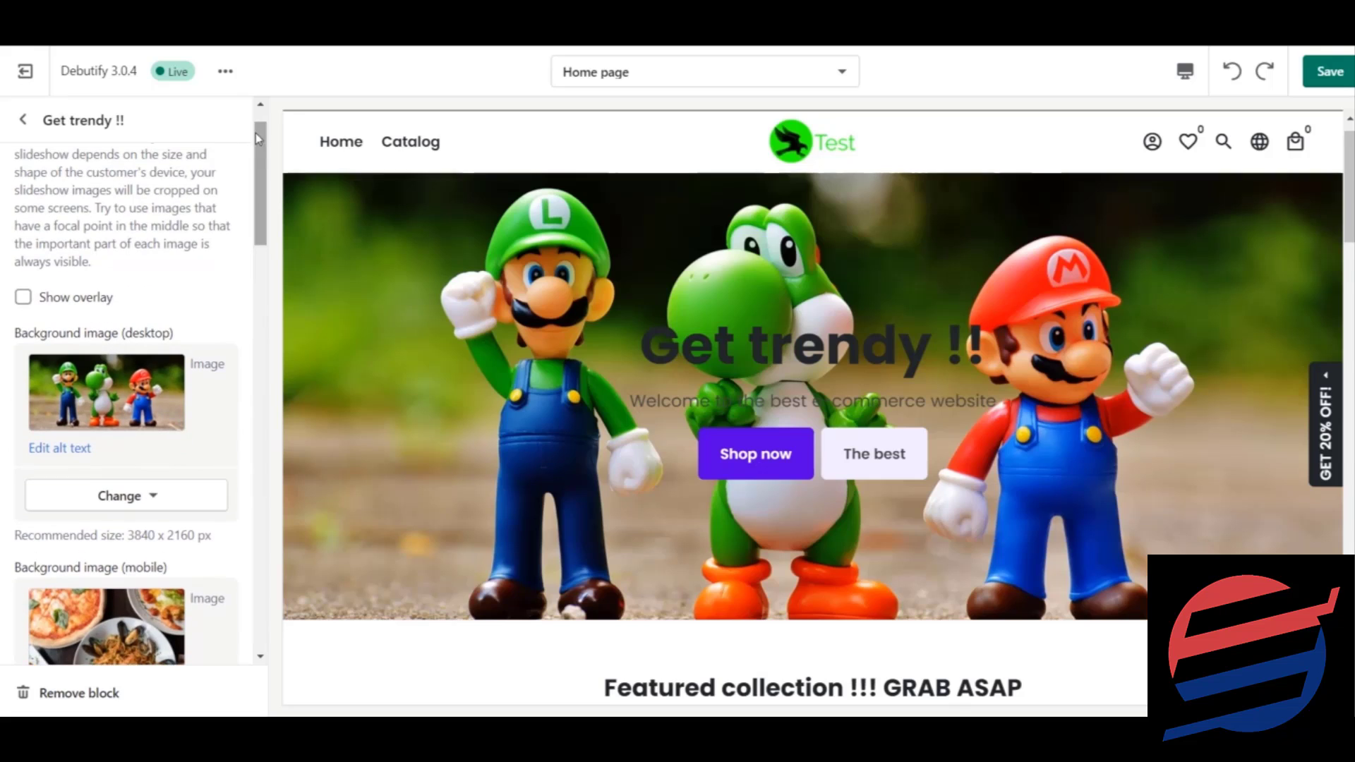
left_click(23, 119)
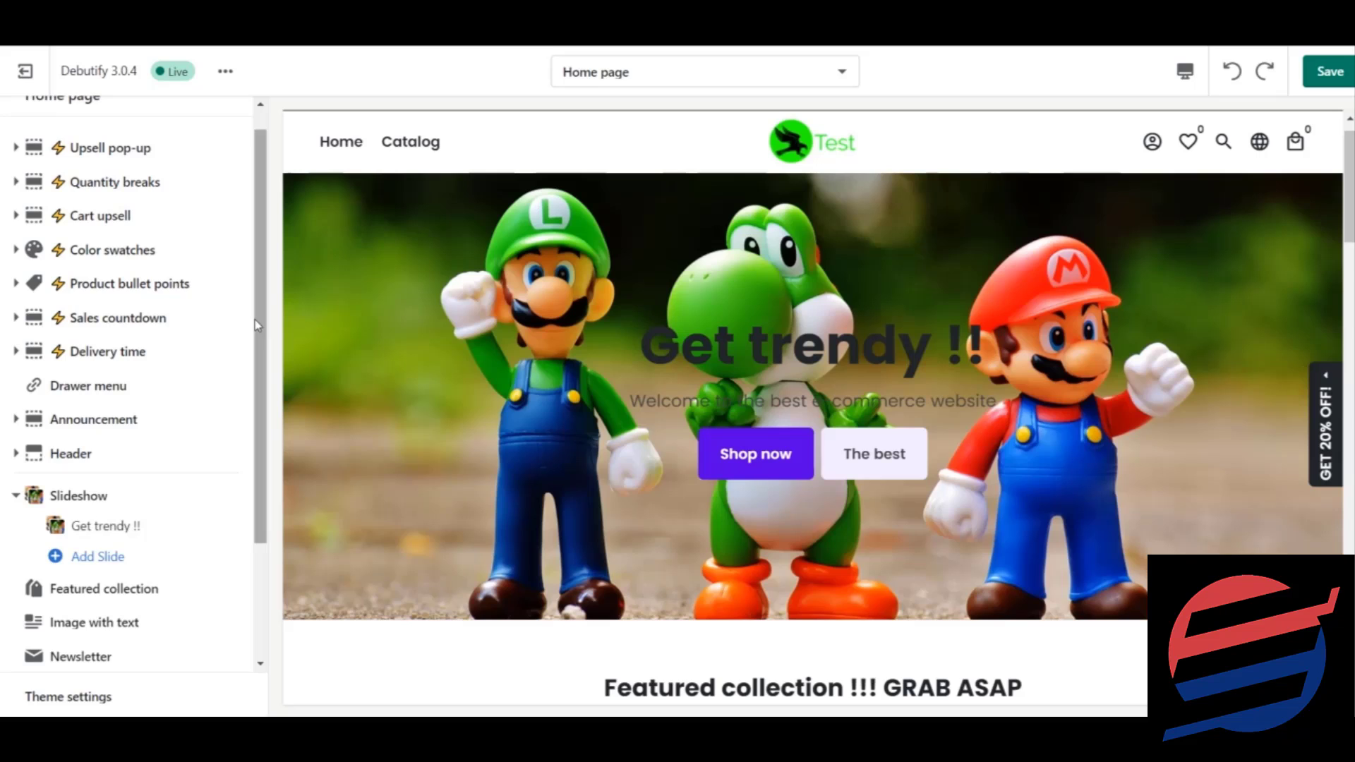
left_click_drag(256, 325, 262, 339)
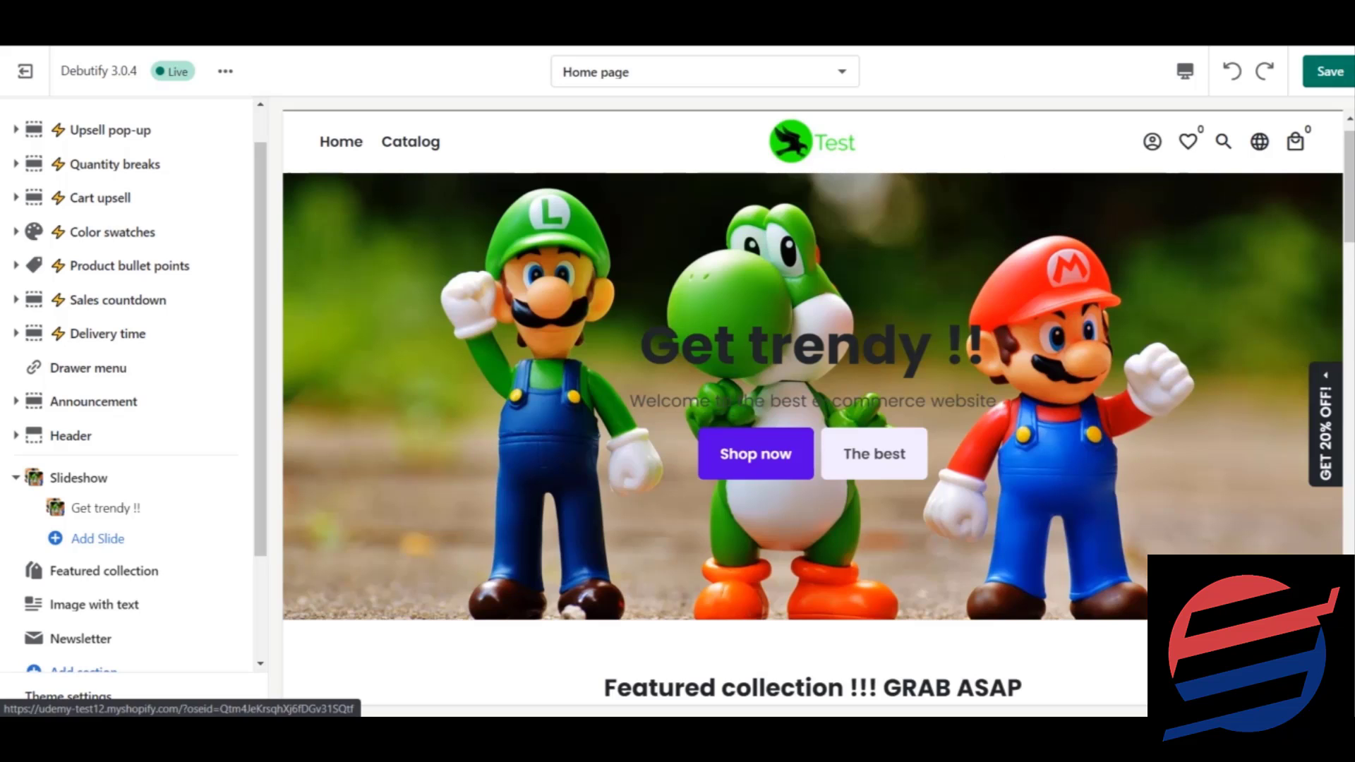
left_click_drag(1349, 185, 1349, 178)
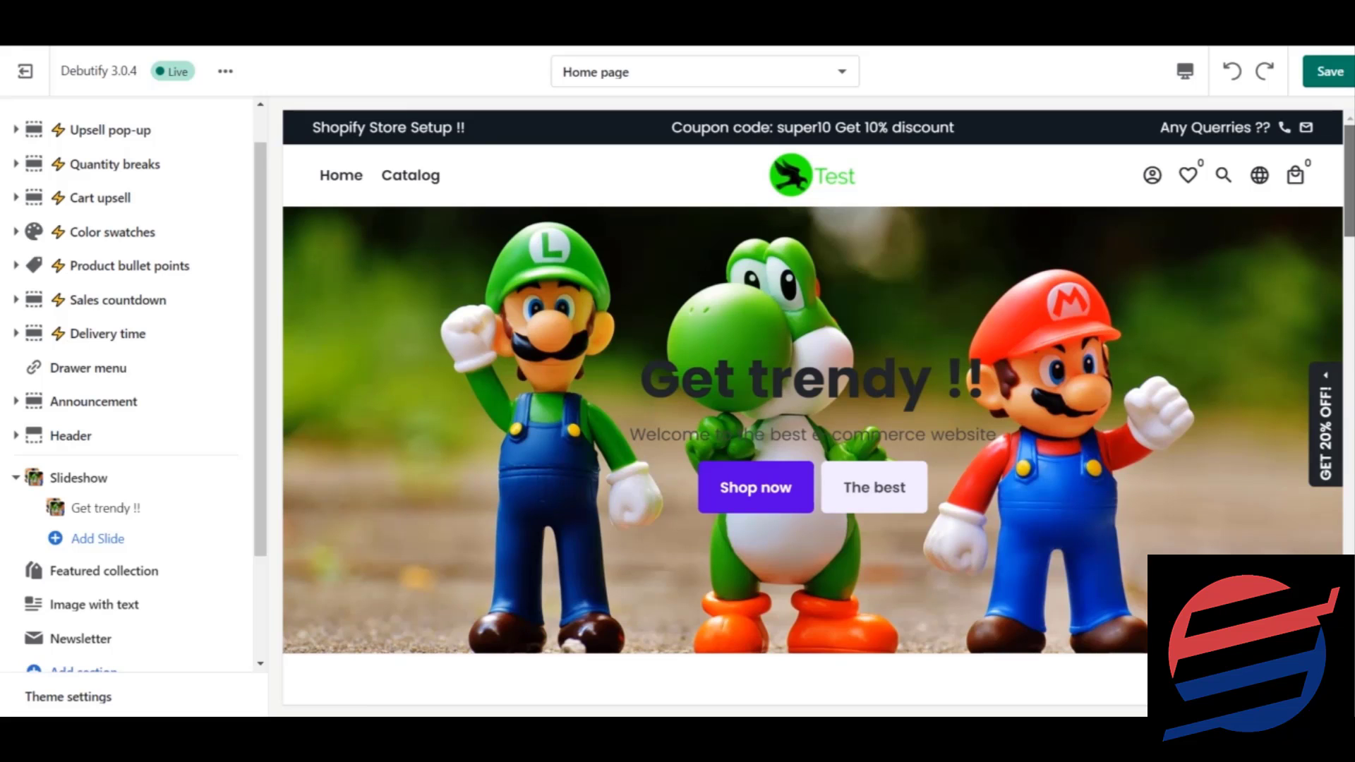
left_click_drag(1350, 177, 1350, 191)
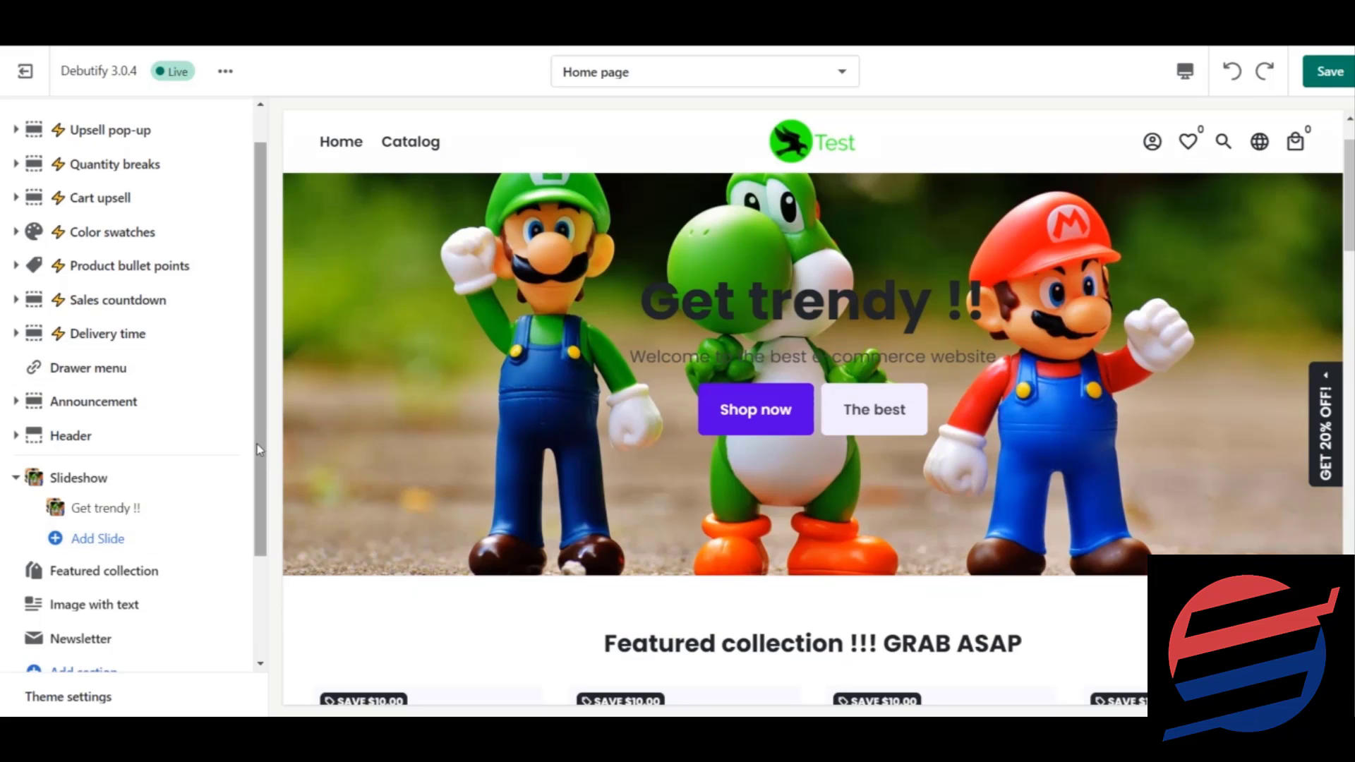
left_click_drag(254, 443, 259, 520)
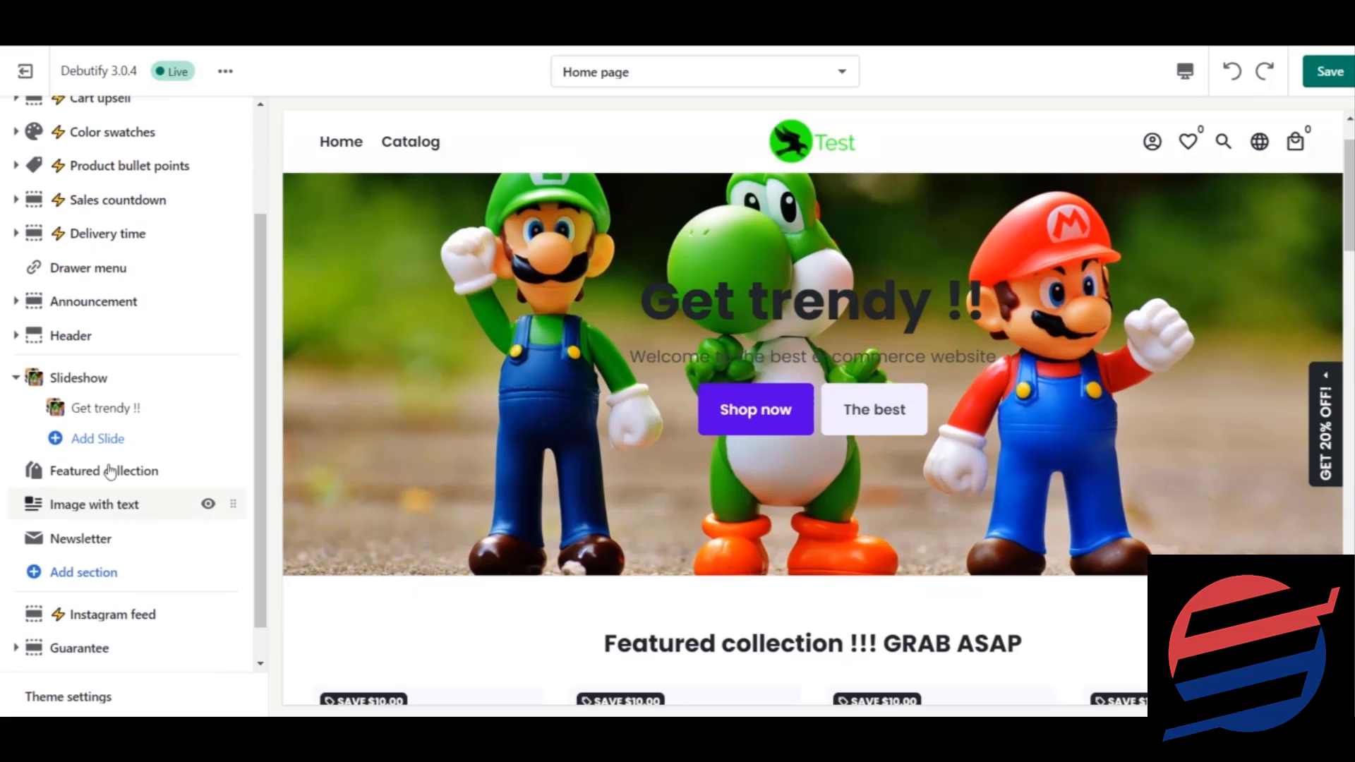
left_click(102, 440)
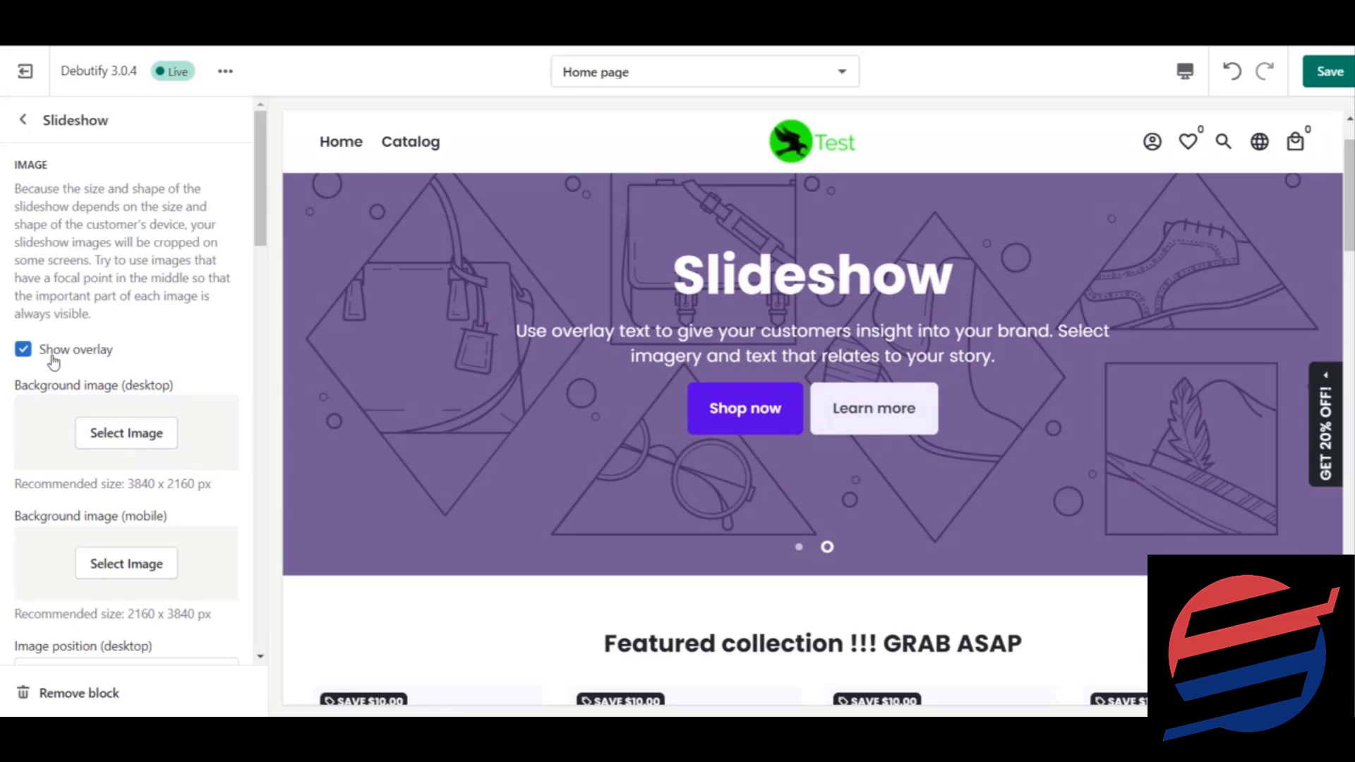
left_click(52, 353)
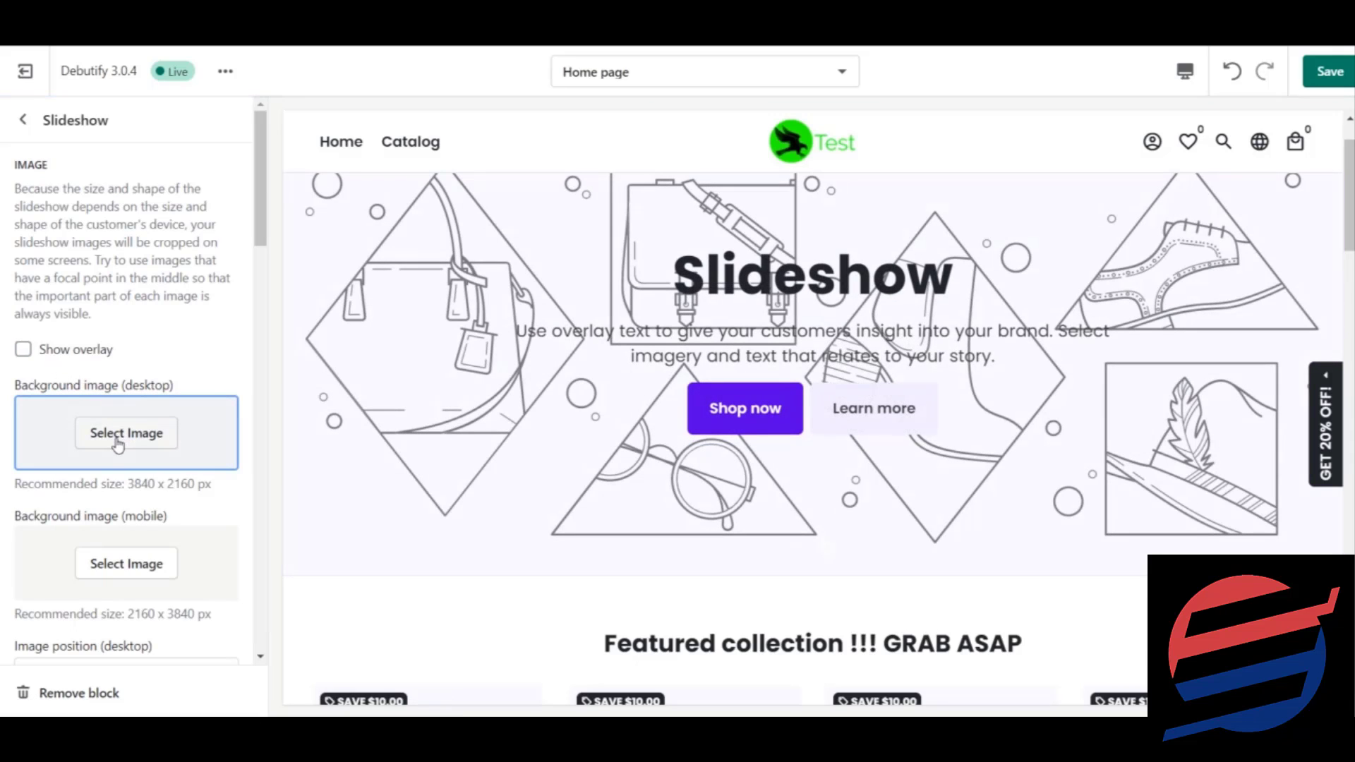
Try the clay teapot photo from the Staff Favorites free images as the new slide's desktop background
left_click(118, 443)
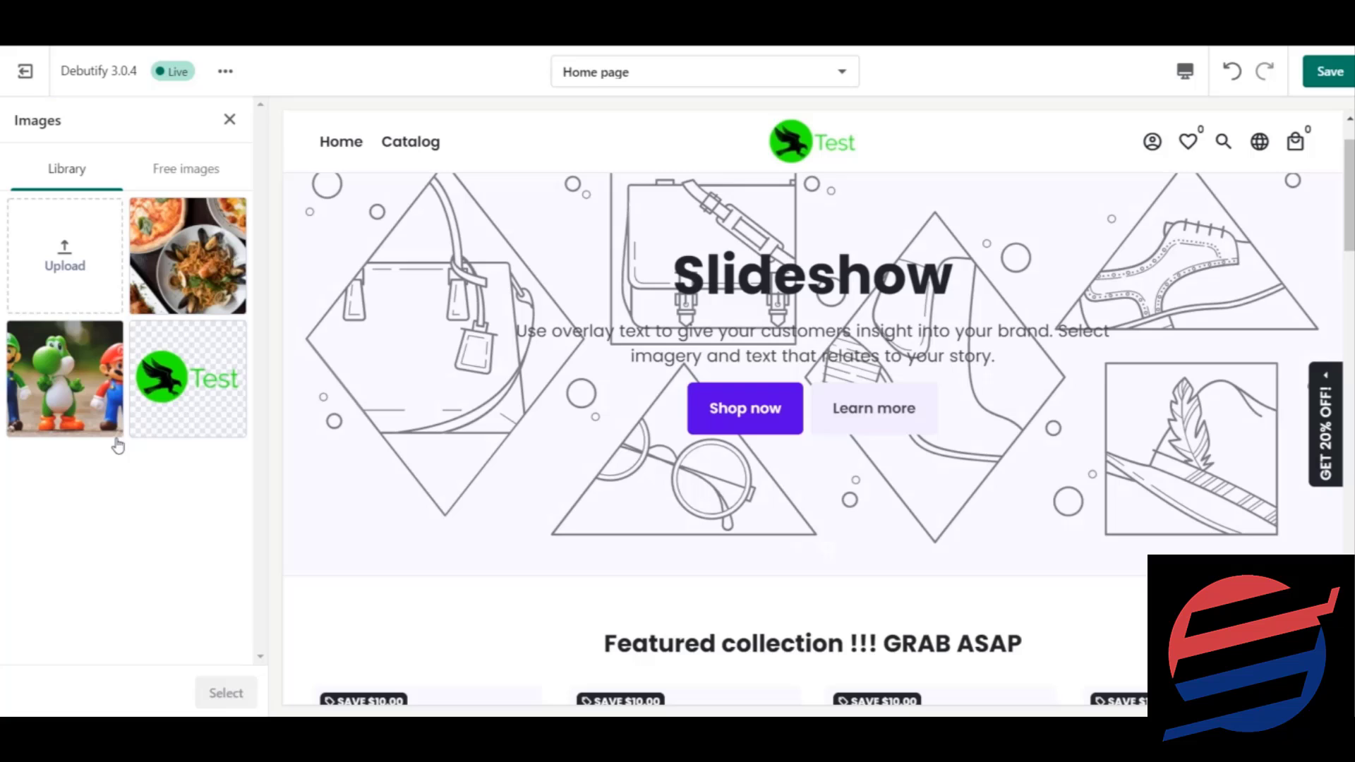
left_click(177, 164)
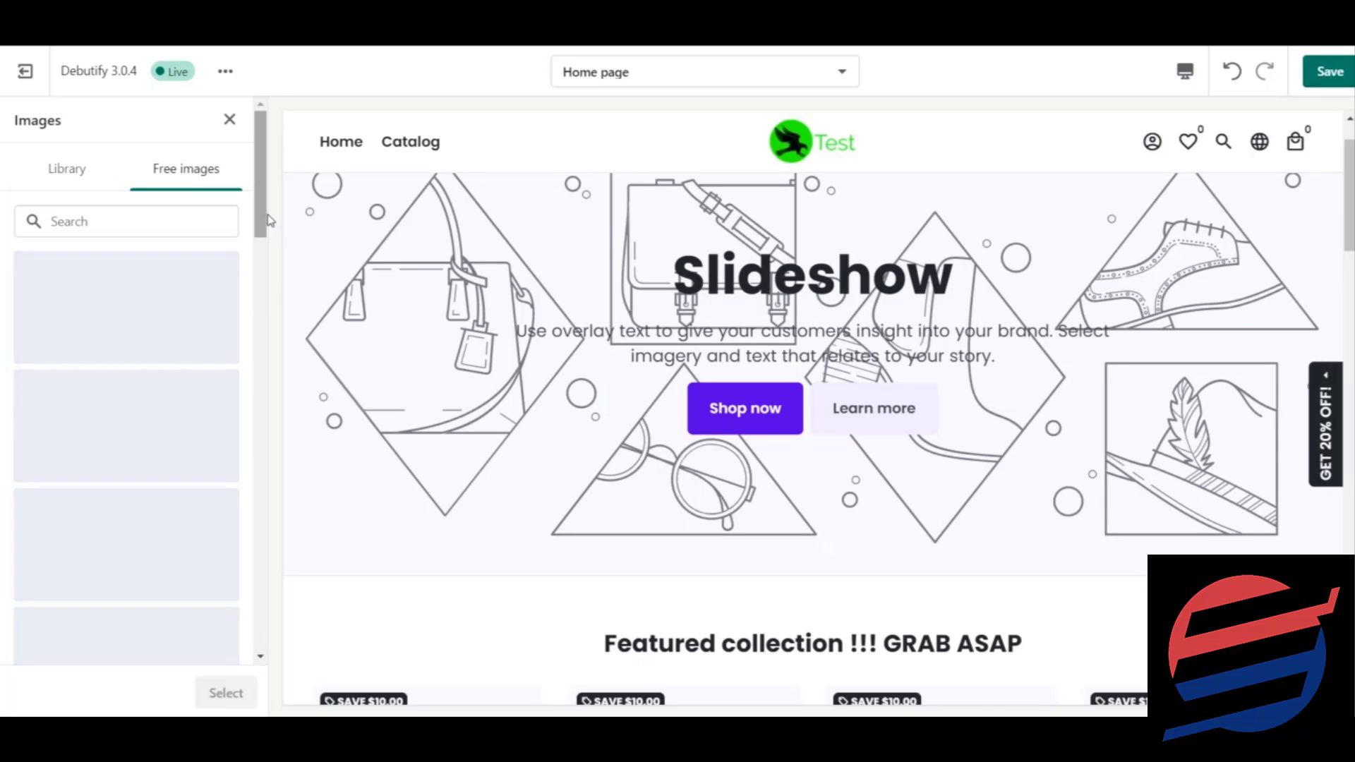
scroll(260, 224, "down", 1)
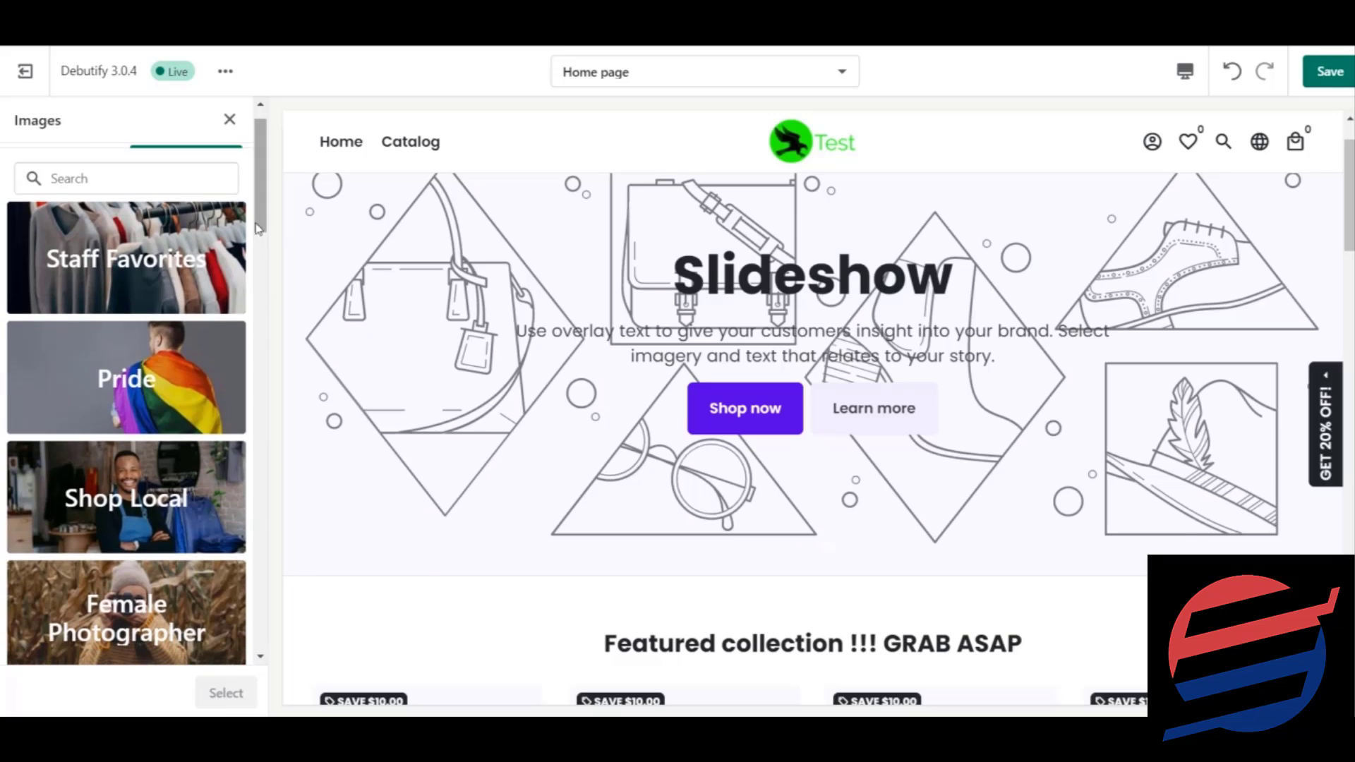
left_click(204, 282)
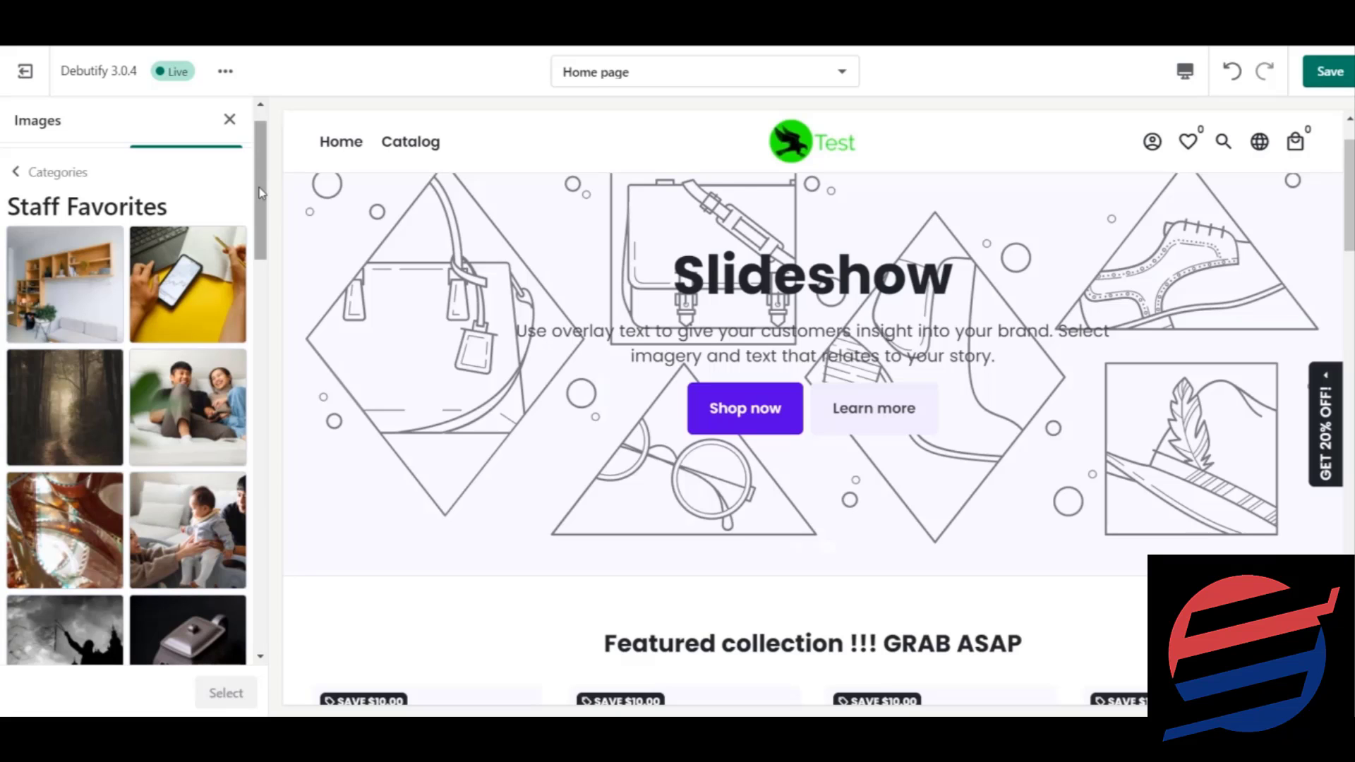
left_click_drag(261, 185, 275, 240)
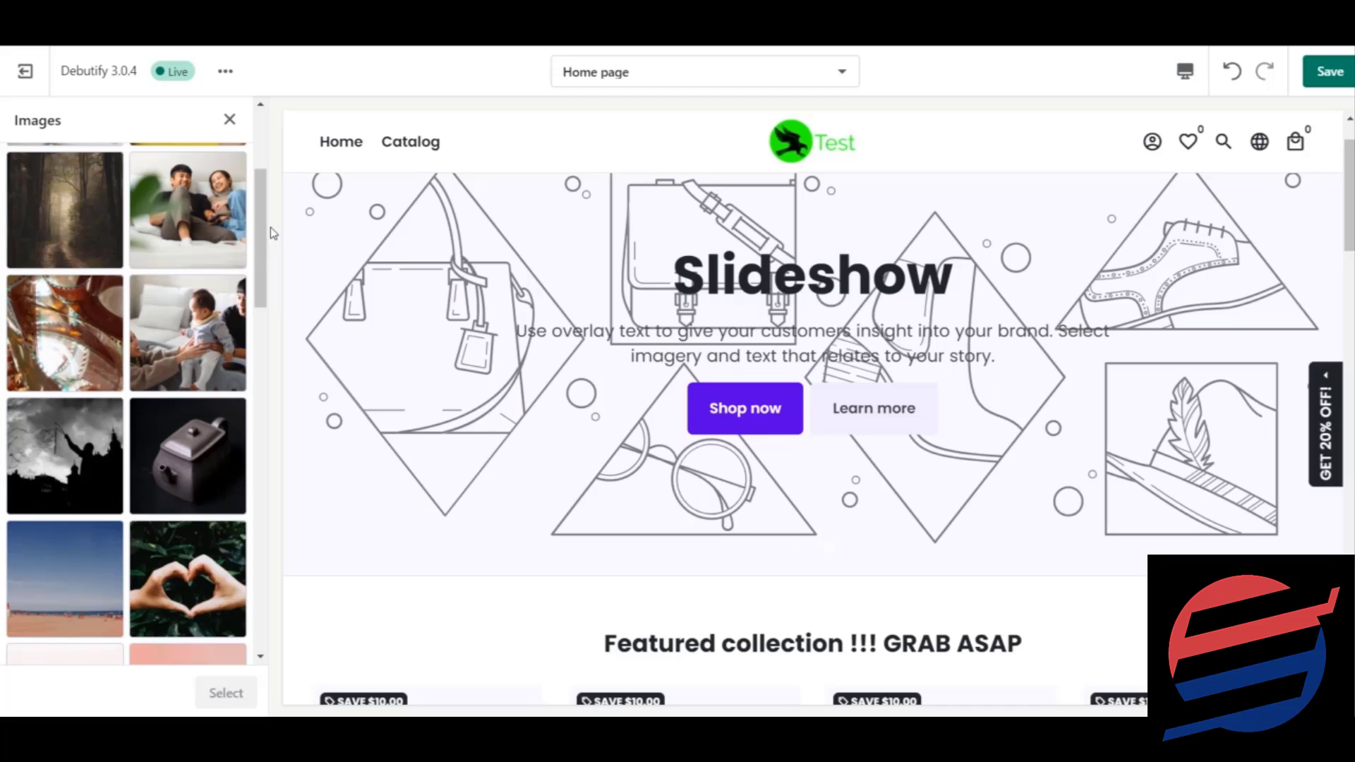
left_click_drag(259, 187, 258, 281)
scroll(258, 282, "down", 1)
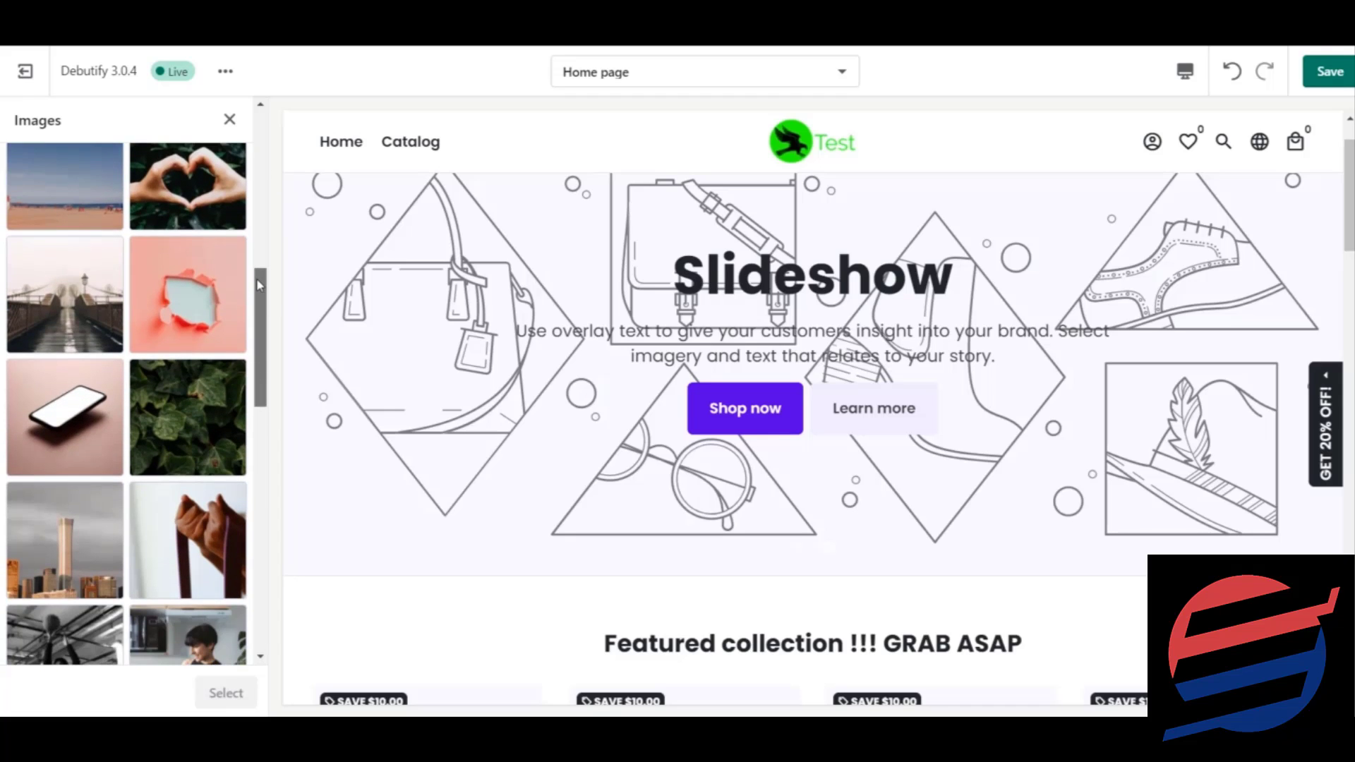
scroll(256, 278, "down", 1)
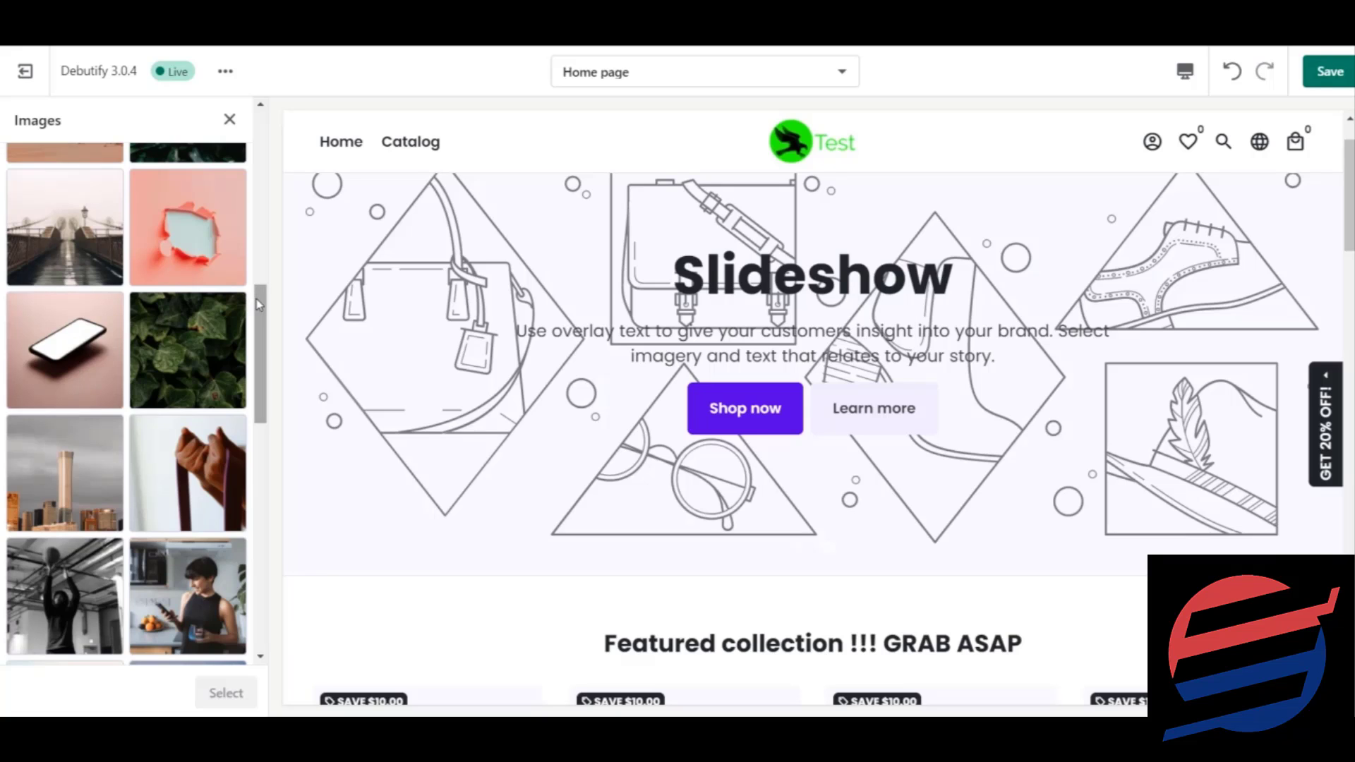
left_click_drag(256, 298, 254, 409)
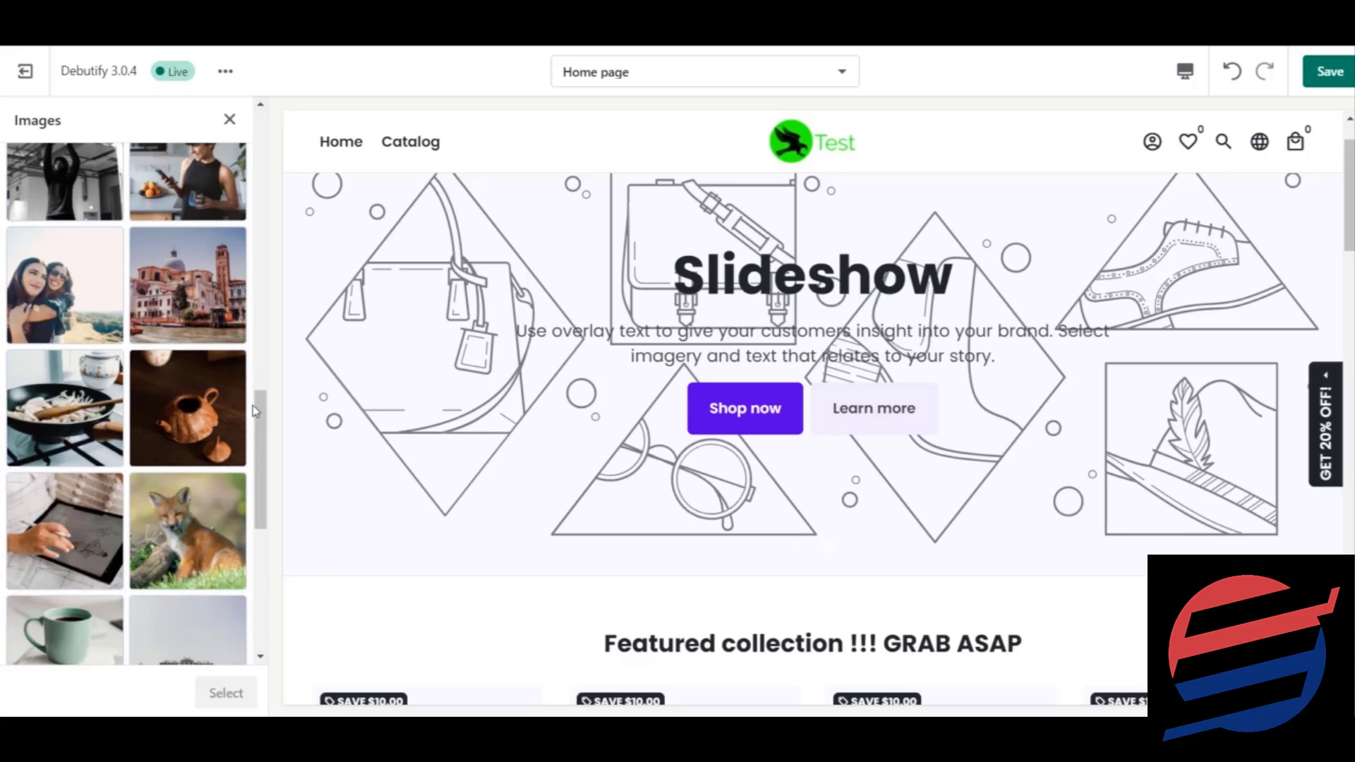
left_click(203, 412)
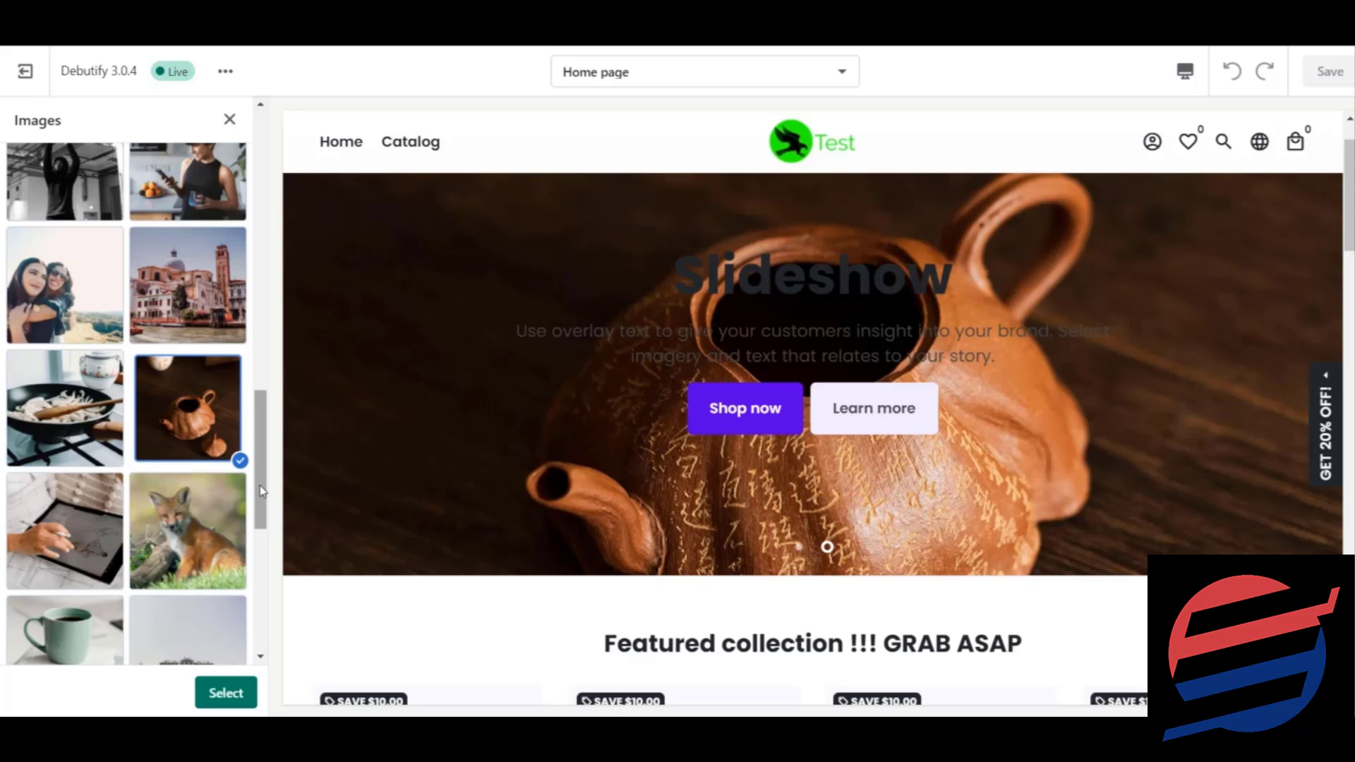
left_click_drag(261, 490, 197, 145)
left_click(227, 124)
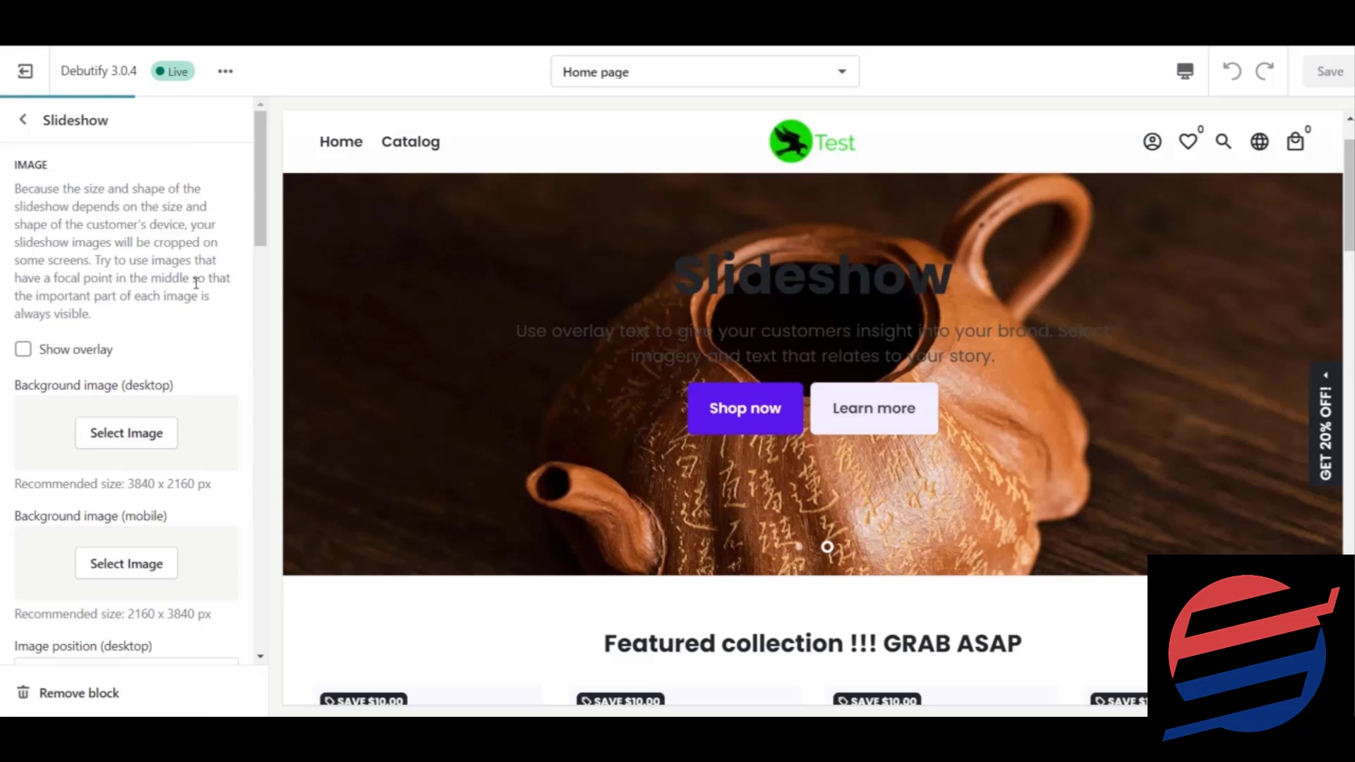
Set the free photo of jars on wooden shelves beside a plant as the new slide's desktop background image
double_click(130, 445)
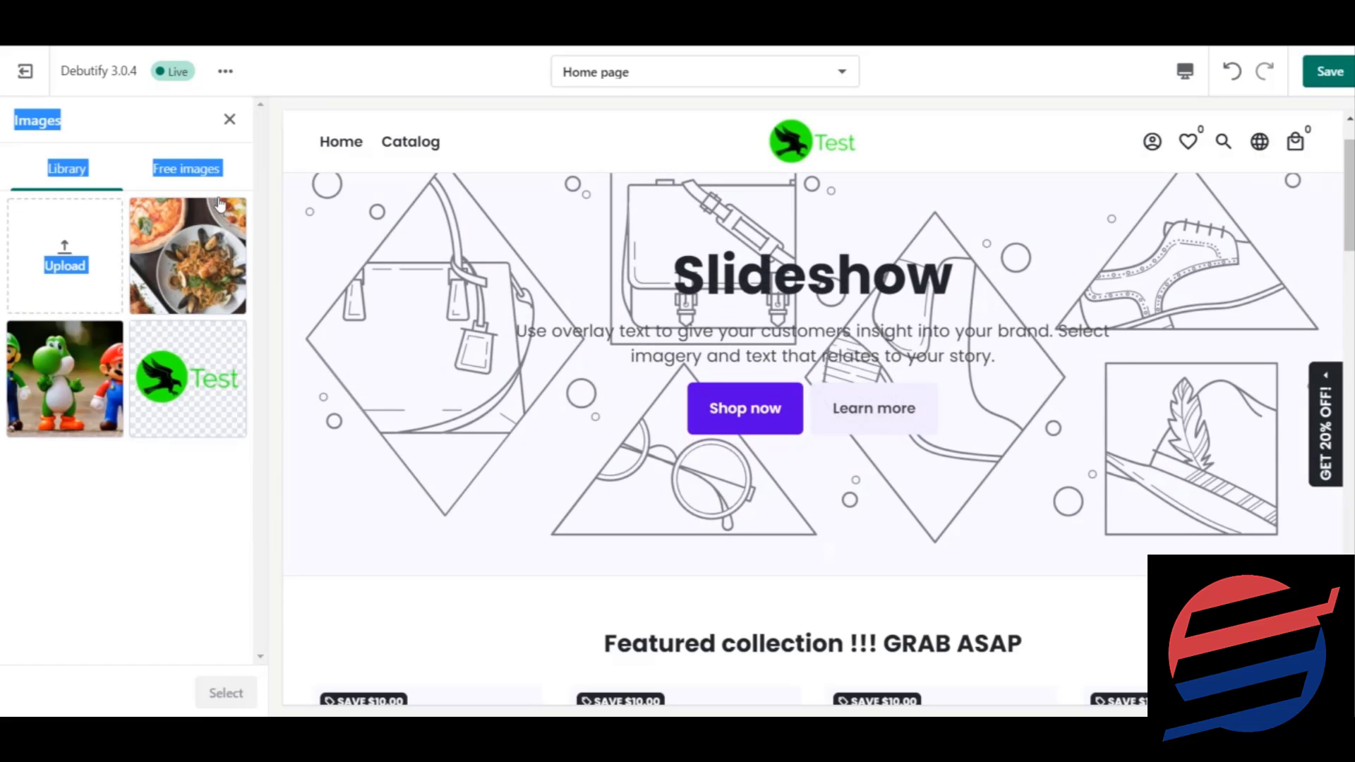
left_click(199, 192)
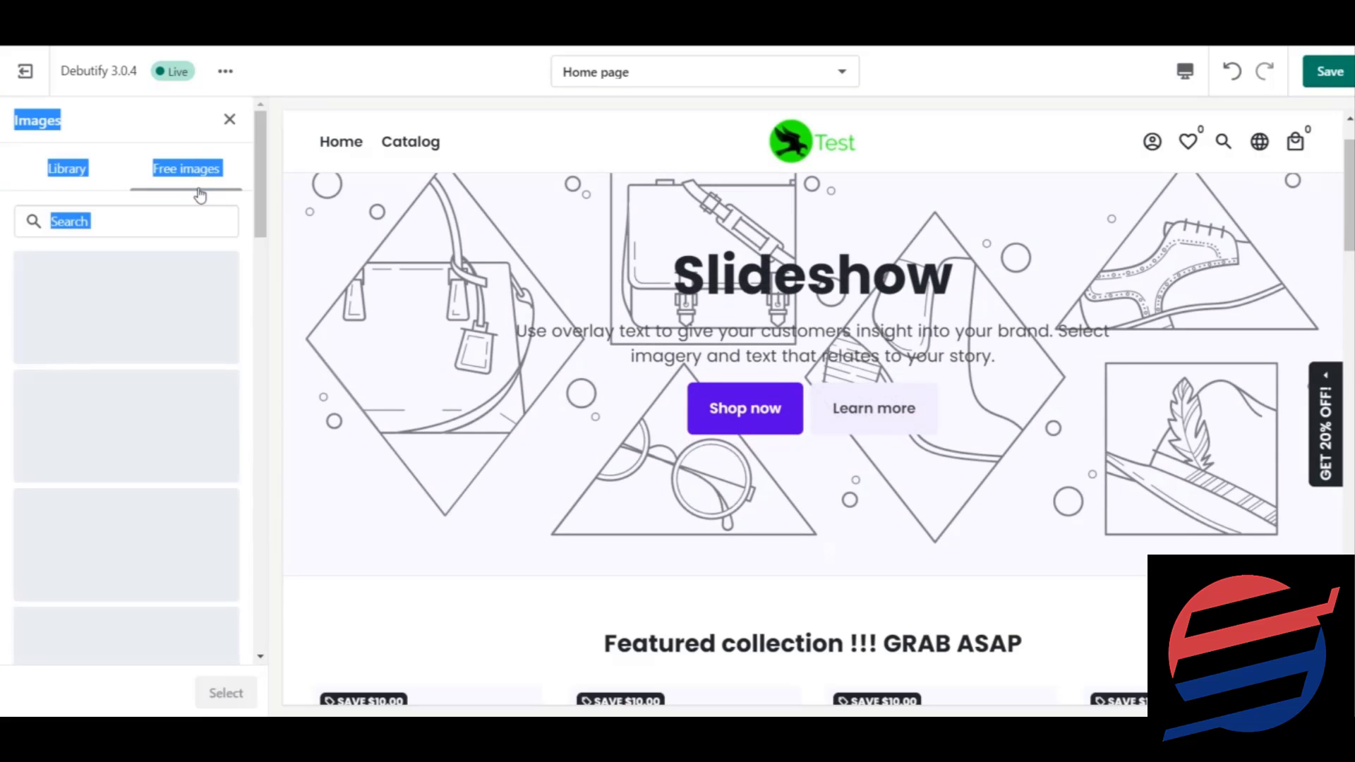
left_click(132, 116)
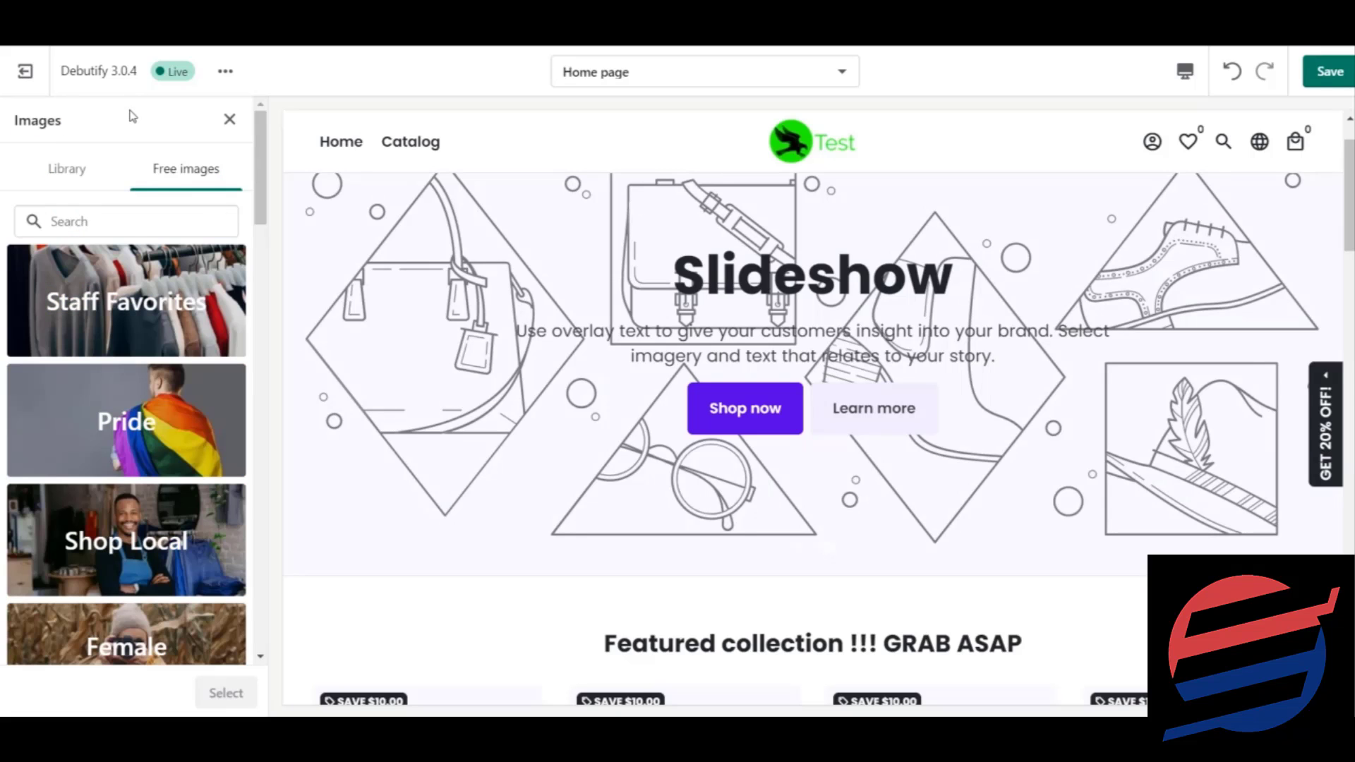
left_click_drag(260, 173, 281, 228)
left_click(157, 287)
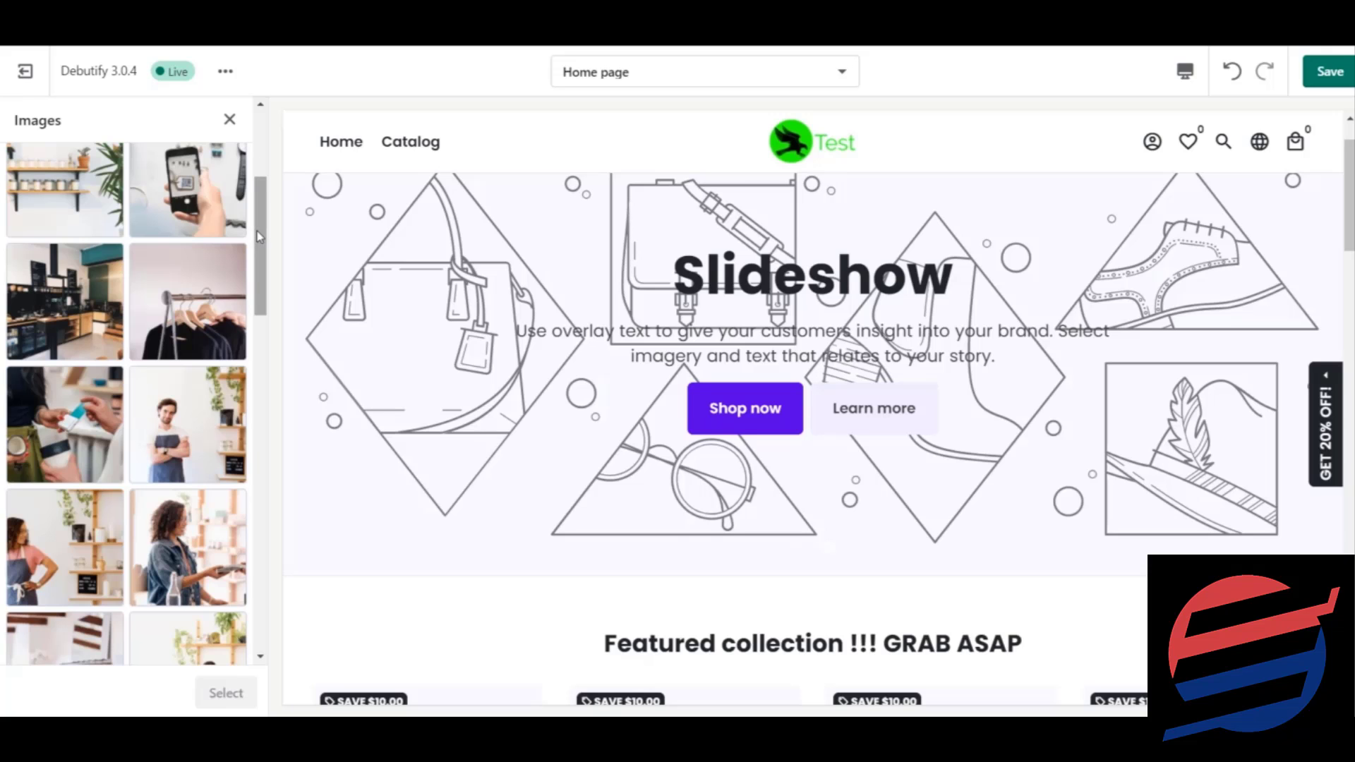
left_click(93, 195)
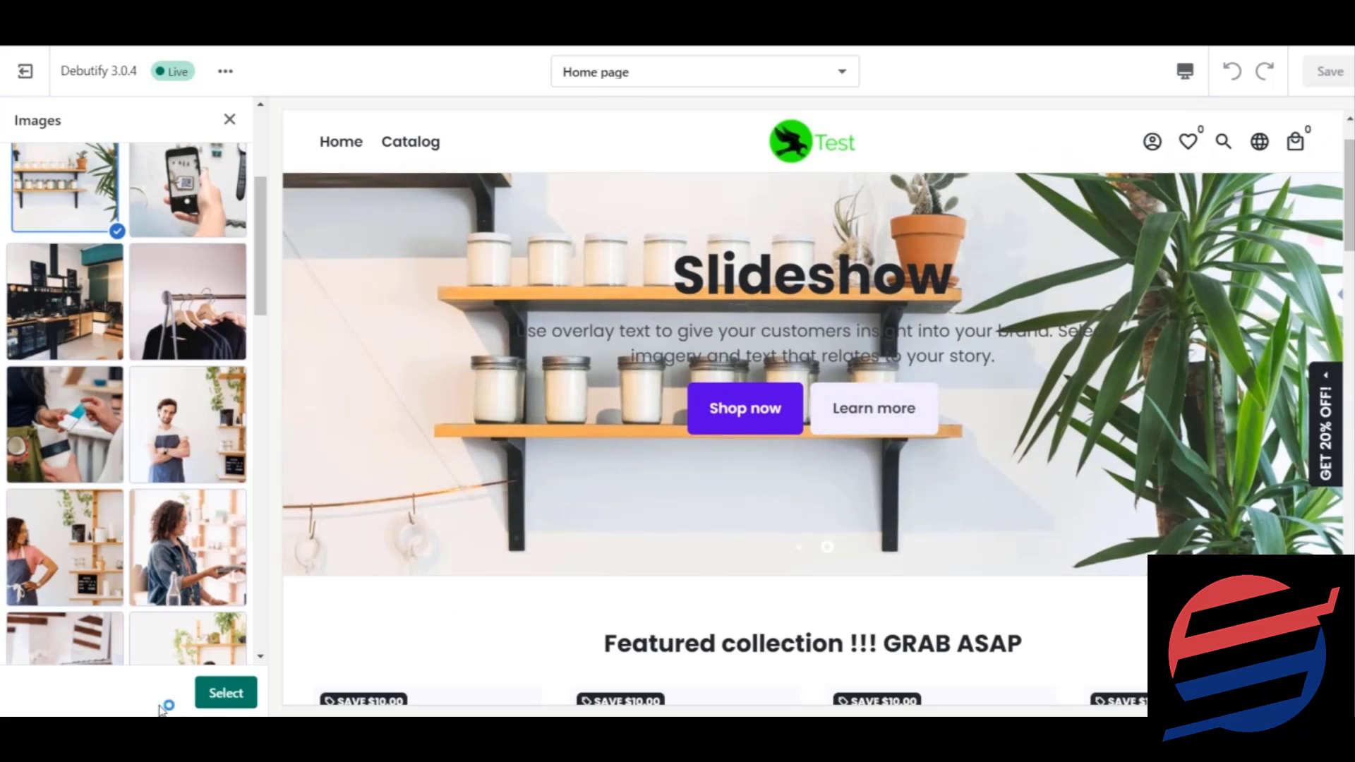
left_click(212, 702)
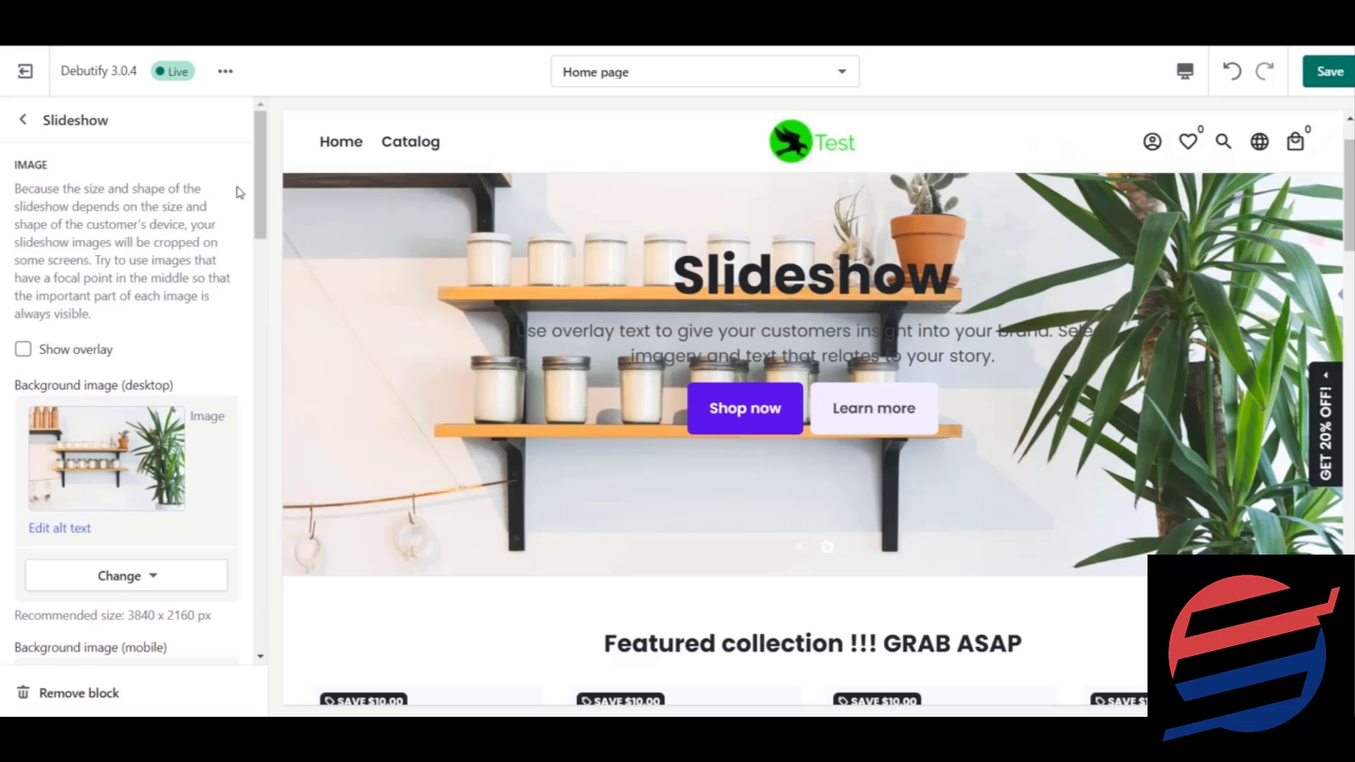
Set the Staff Favorites free photo of hands holding a phone over a yellow desk as the second slide's mobile background image
left_click_drag(255, 185, 263, 280)
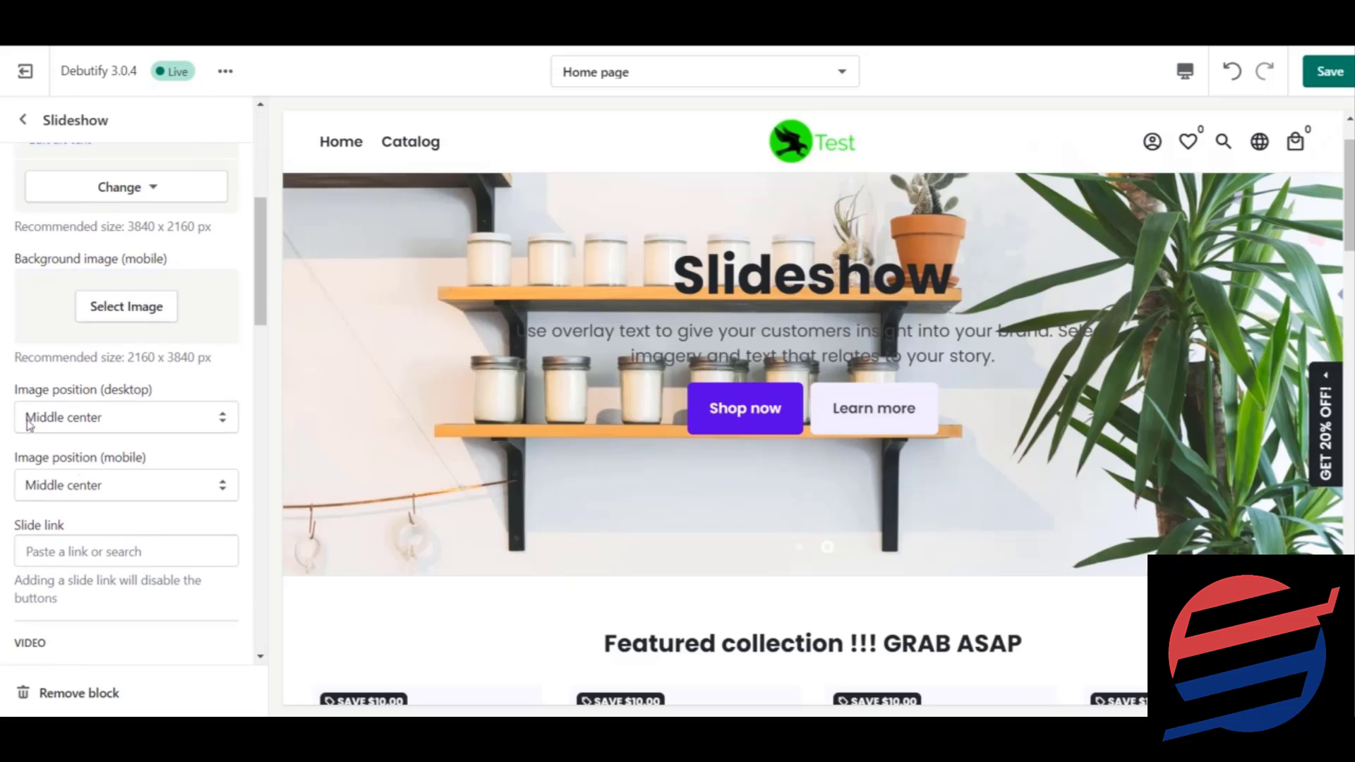
left_click(181, 316)
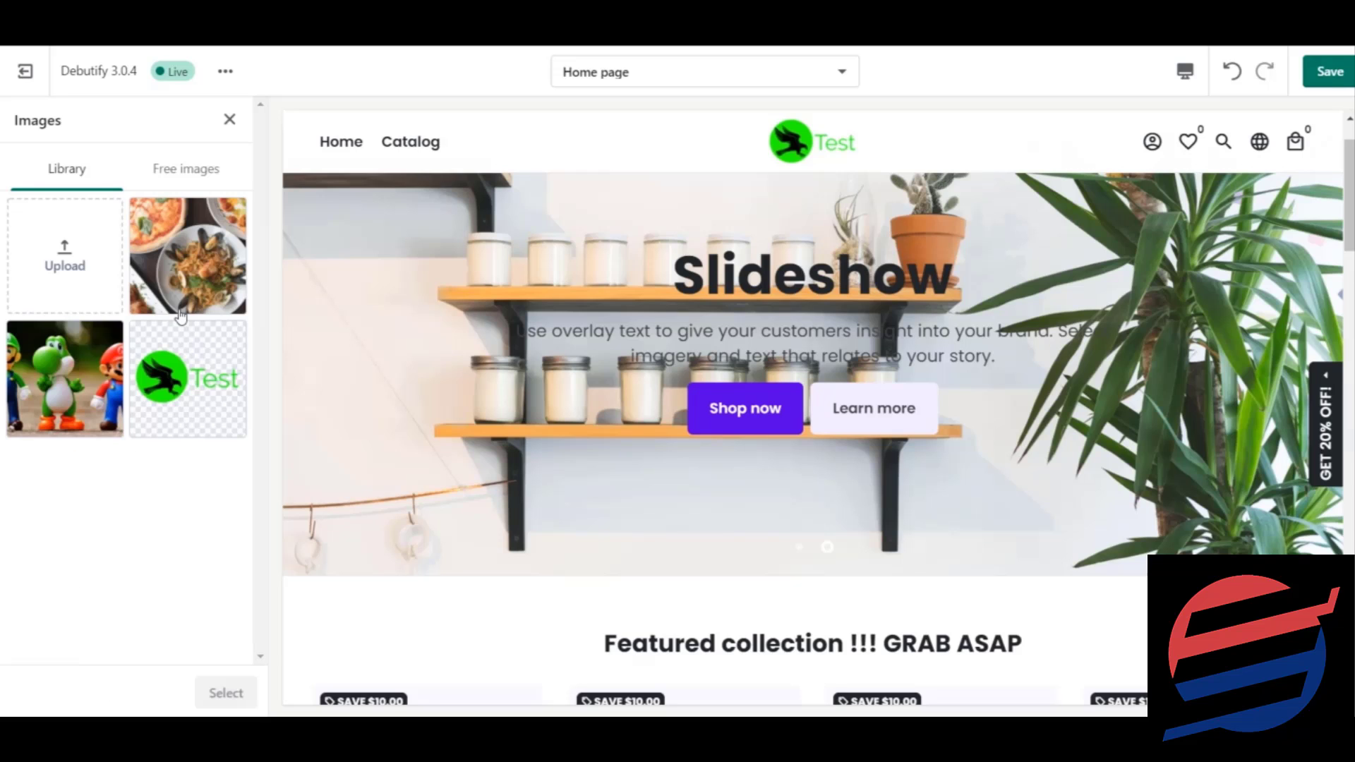
left_click(181, 170)
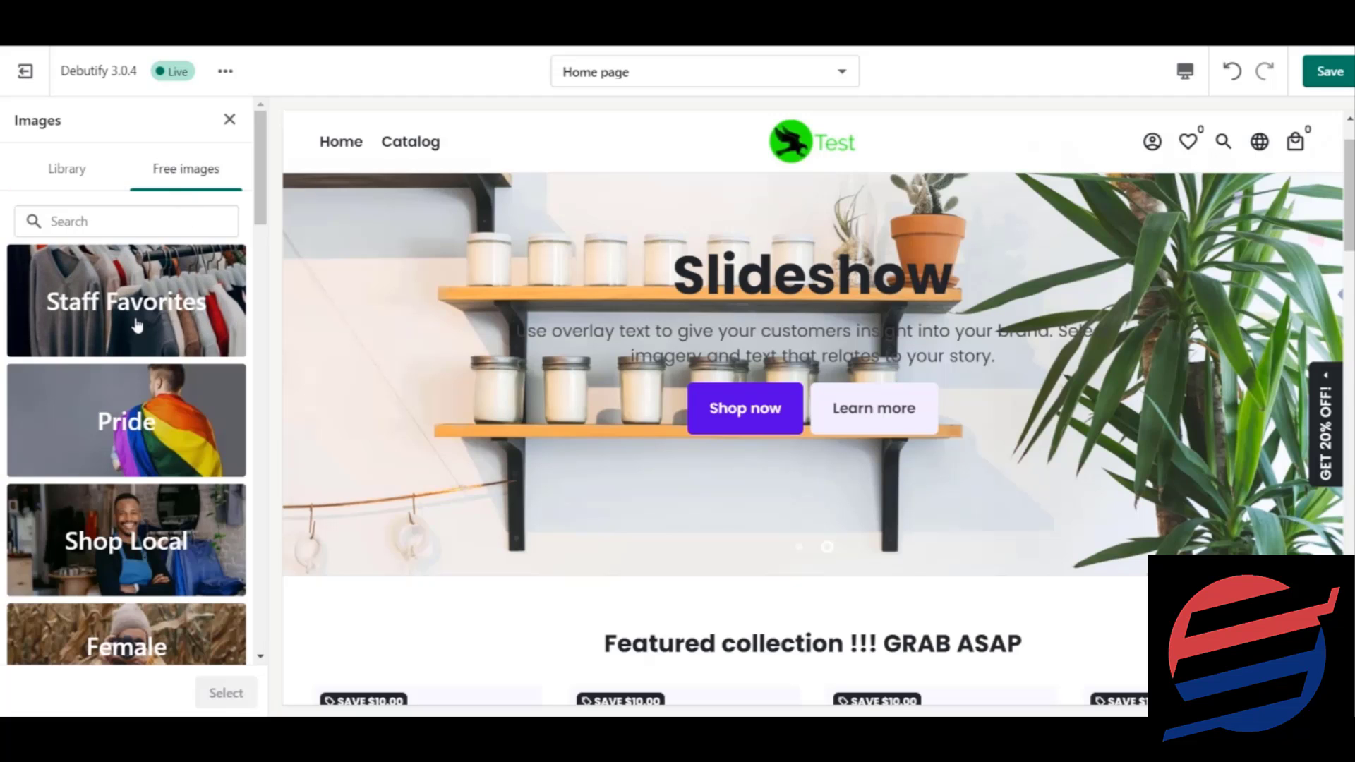
left_click(138, 326)
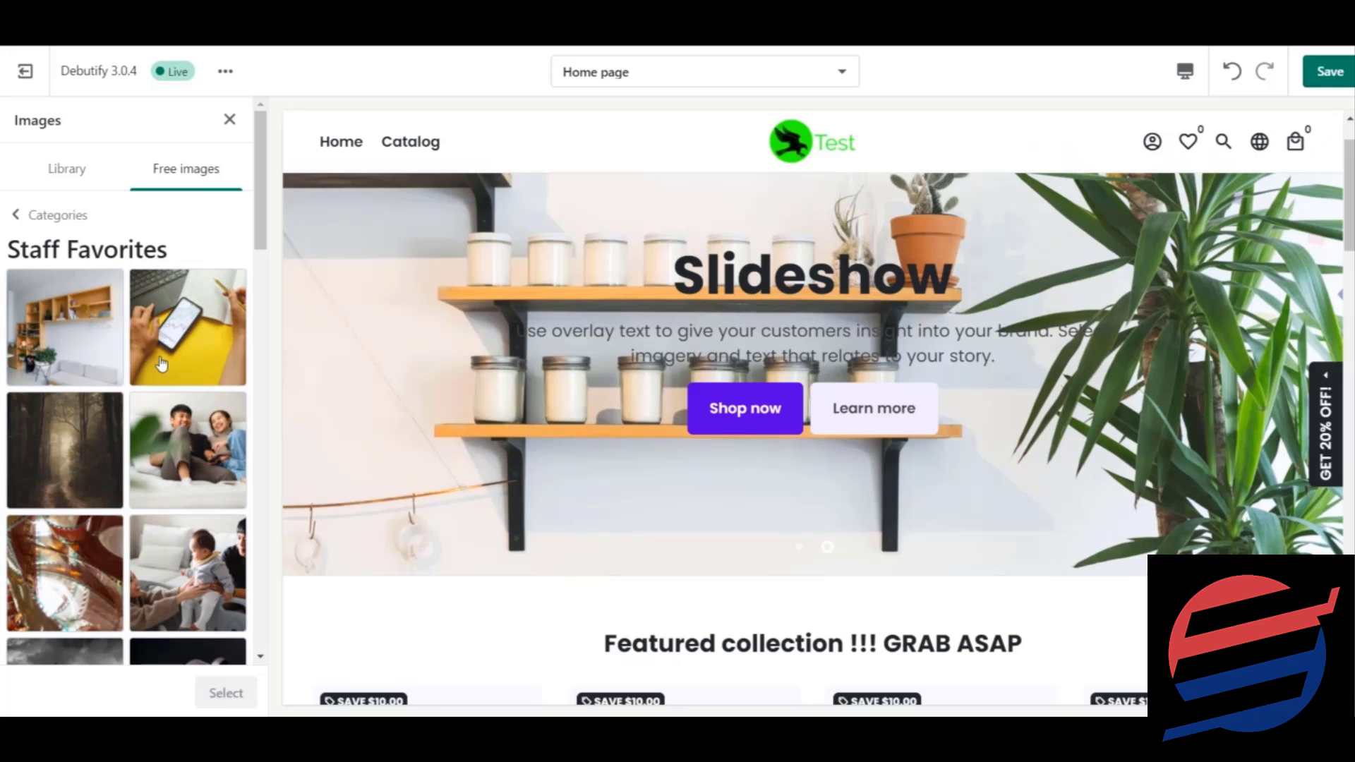
left_click(172, 356)
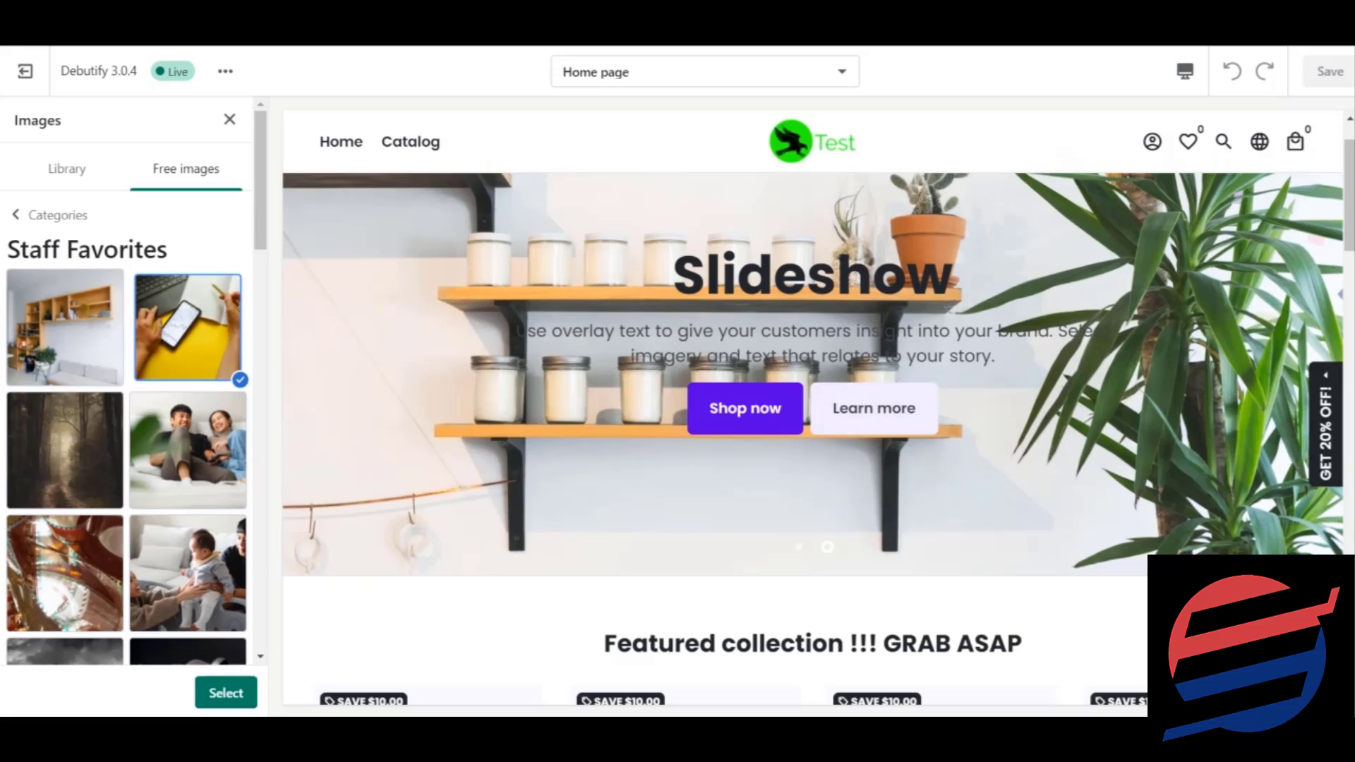
left_click(235, 706)
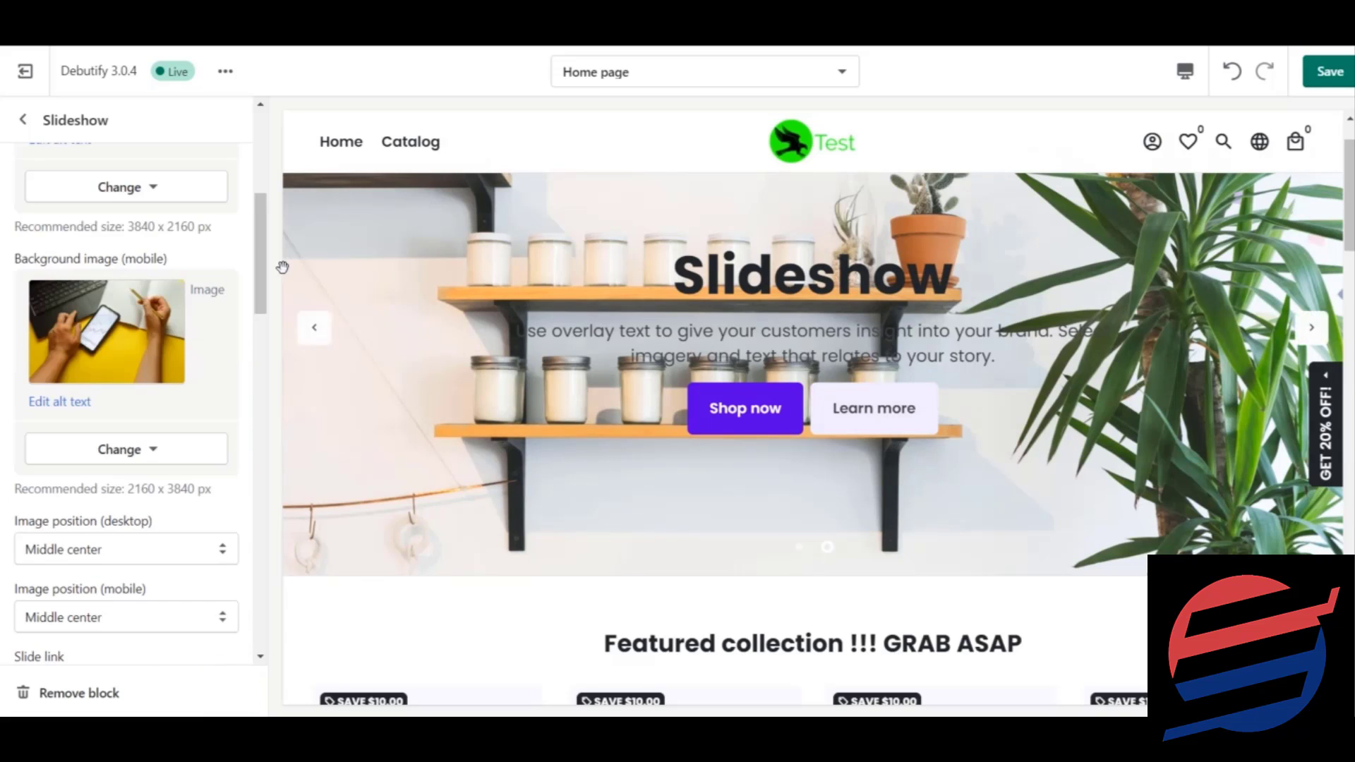
Change the second slide's heading to "Slideshow 2"
left_click_drag(269, 262, 273, 312)
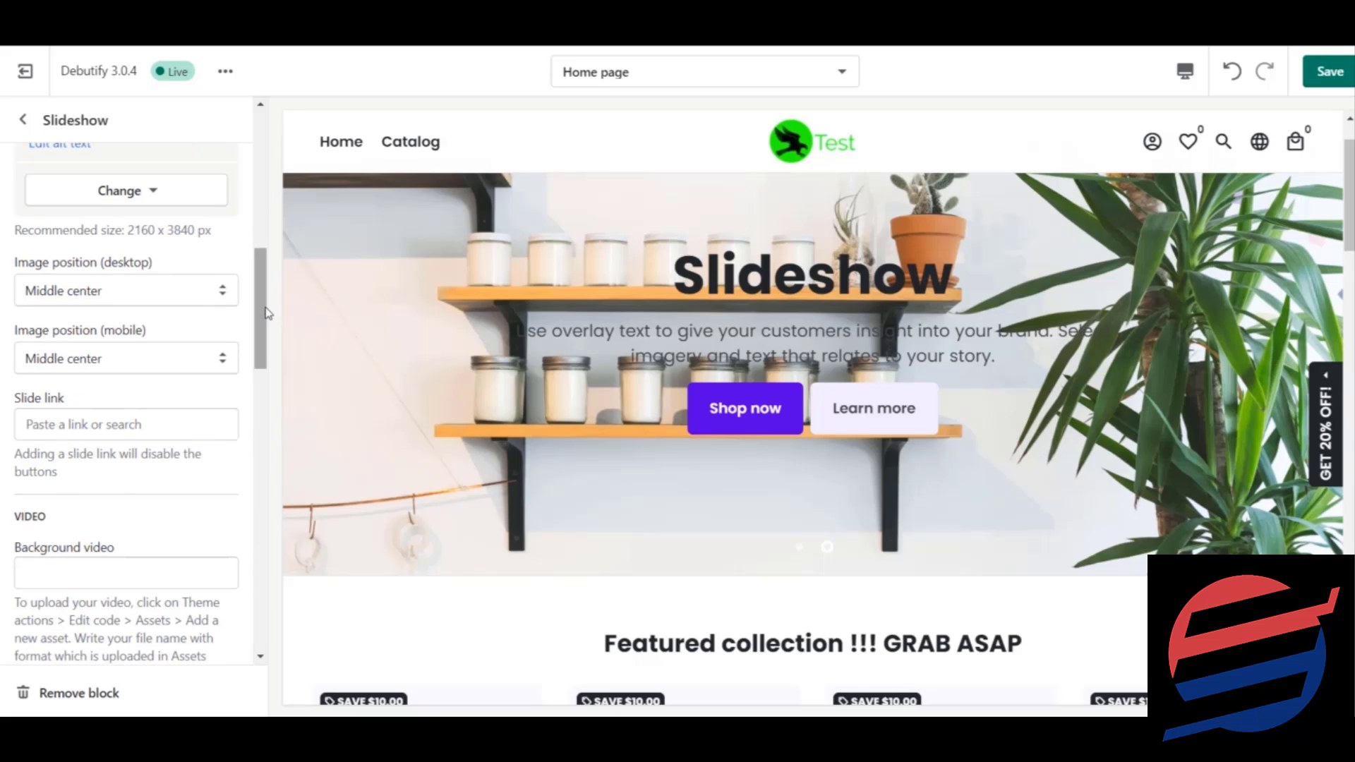
left_click_drag(267, 313, 262, 387)
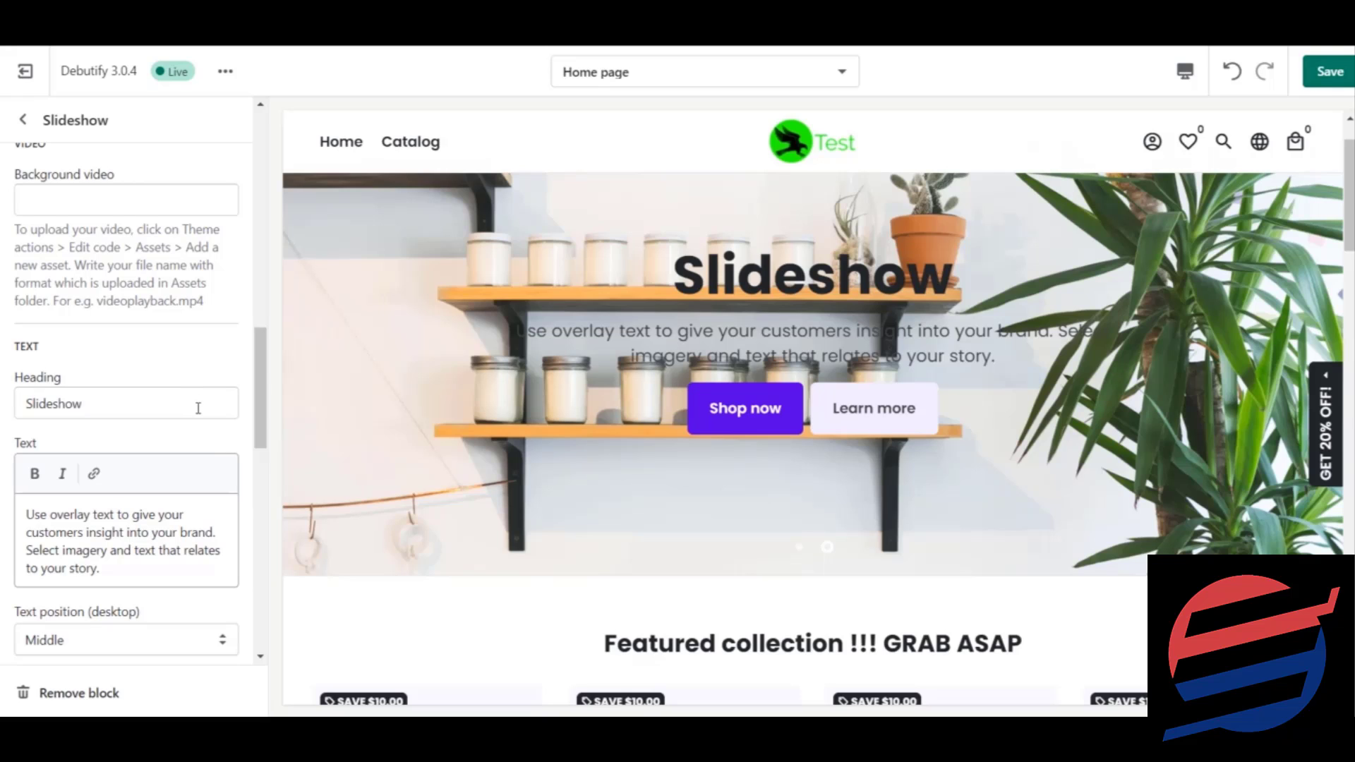
left_click_drag(198, 408, 24, 403)
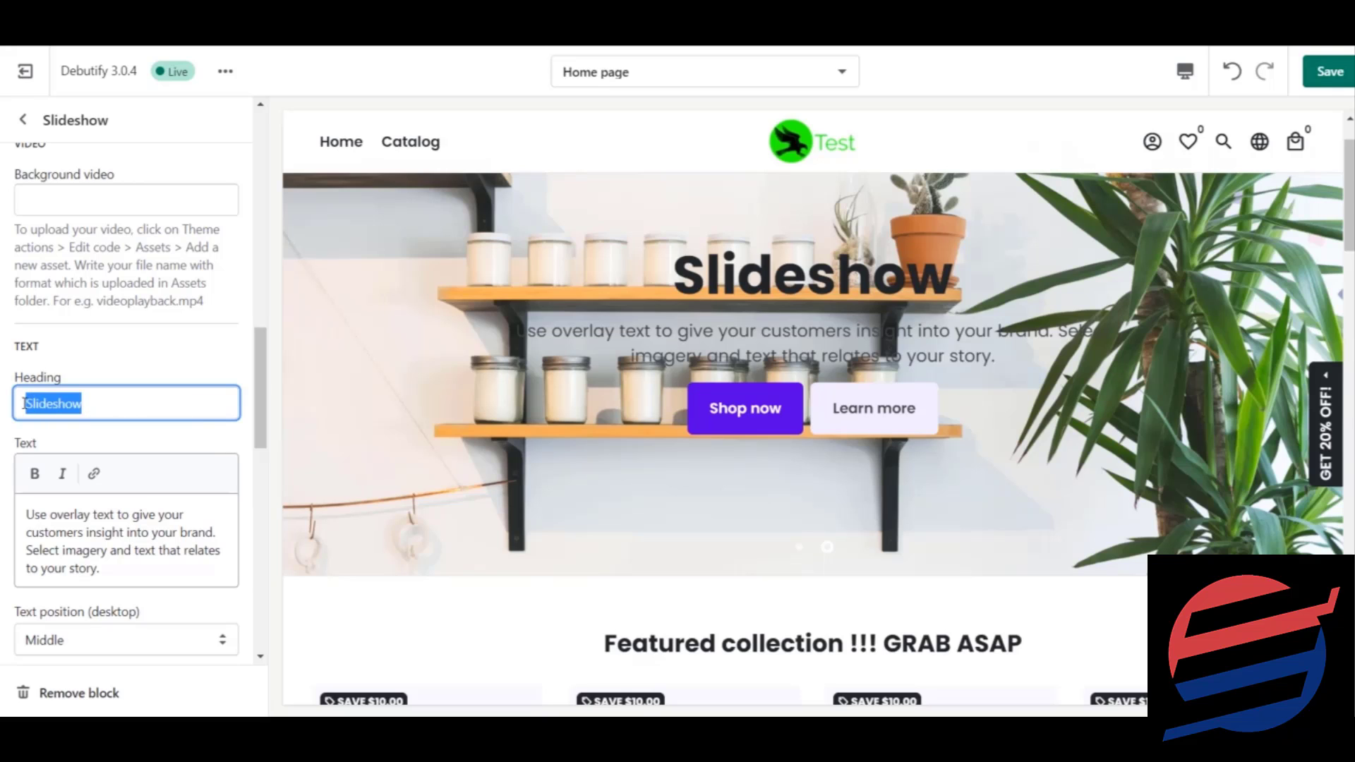
left_click(136, 400)
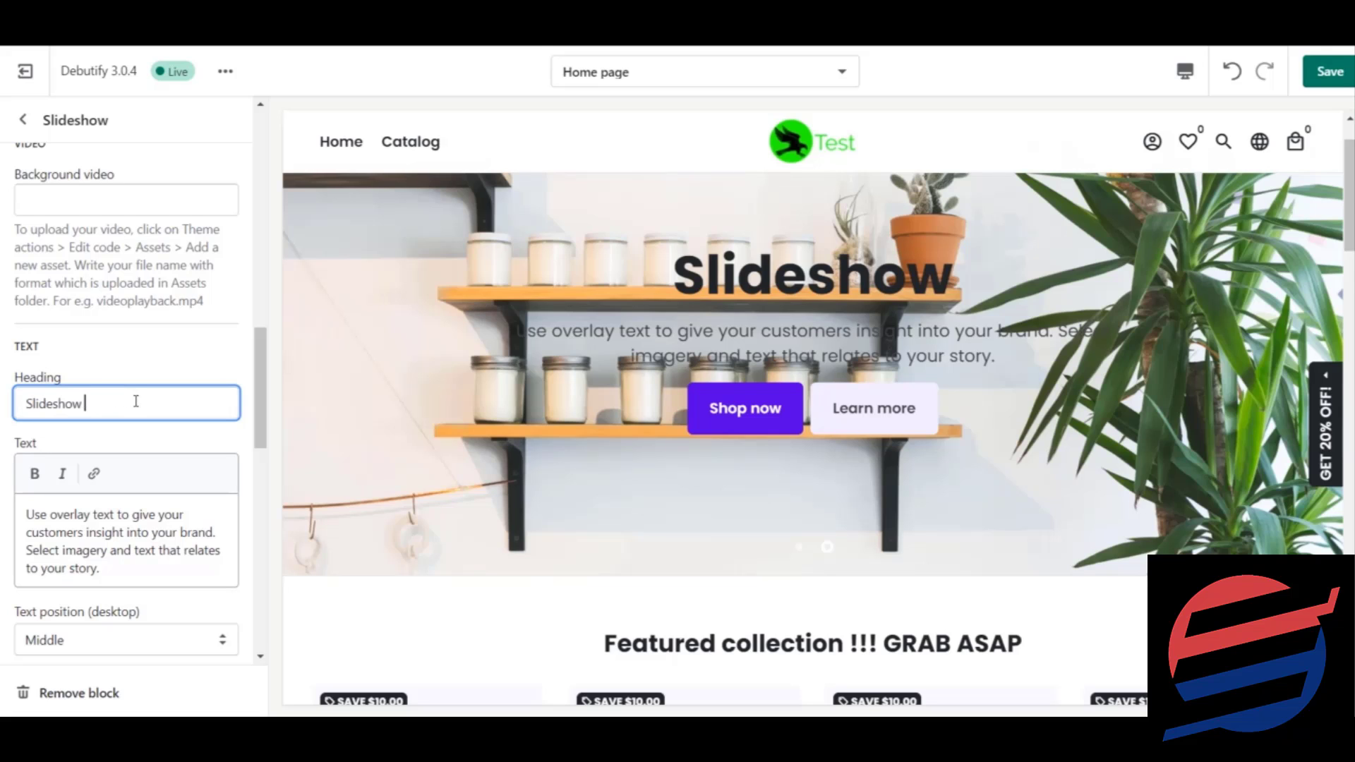
type("2")
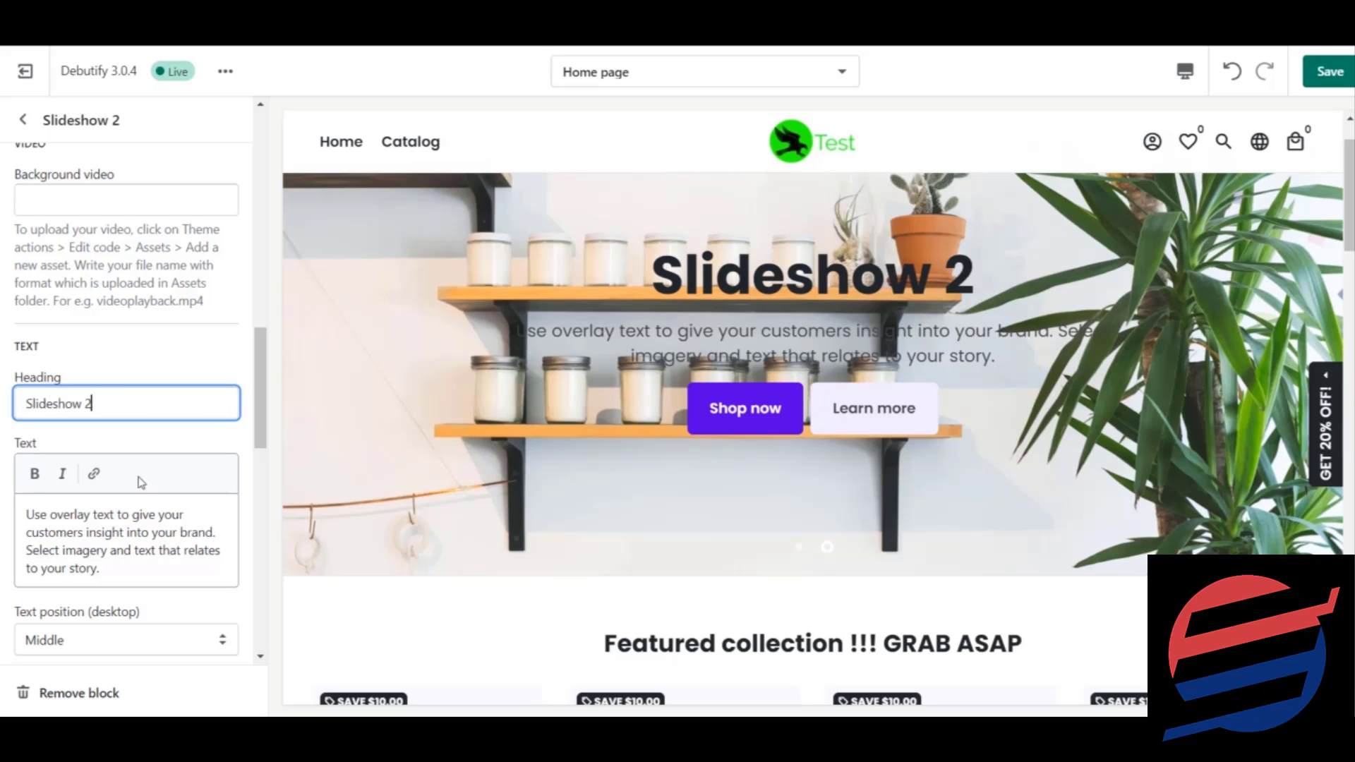
Replace the second slide's body text with "Welcome to slideshow 2"
left_click_drag(134, 569, 2, 485)
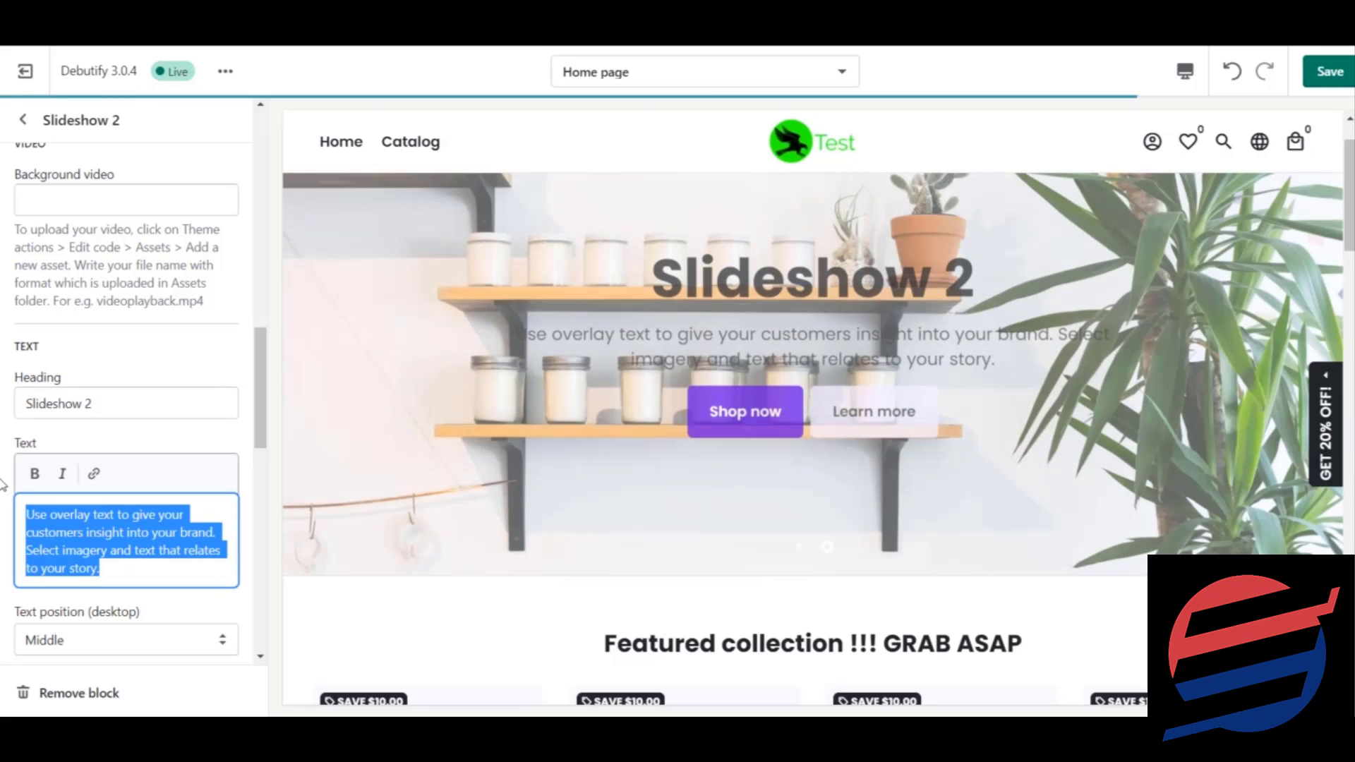
type("Welcome ")
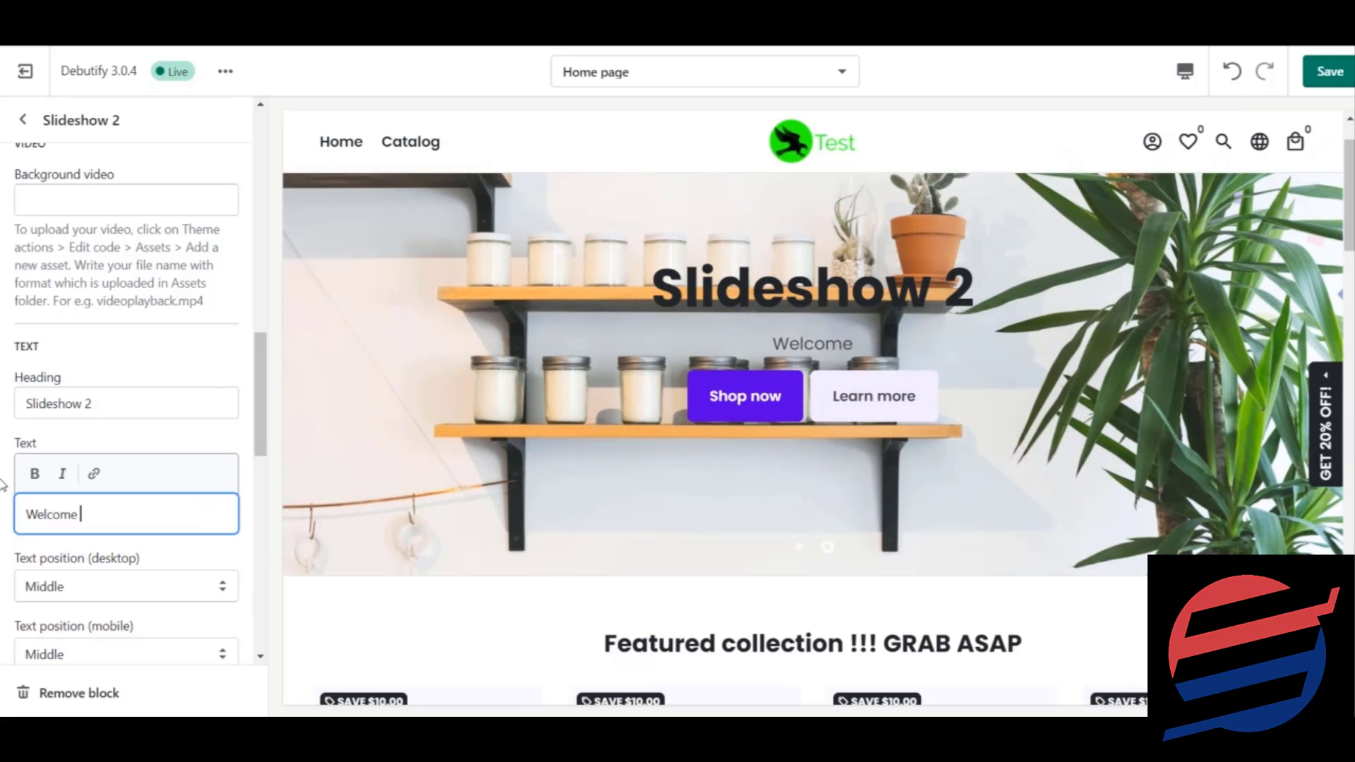
type("to slide")
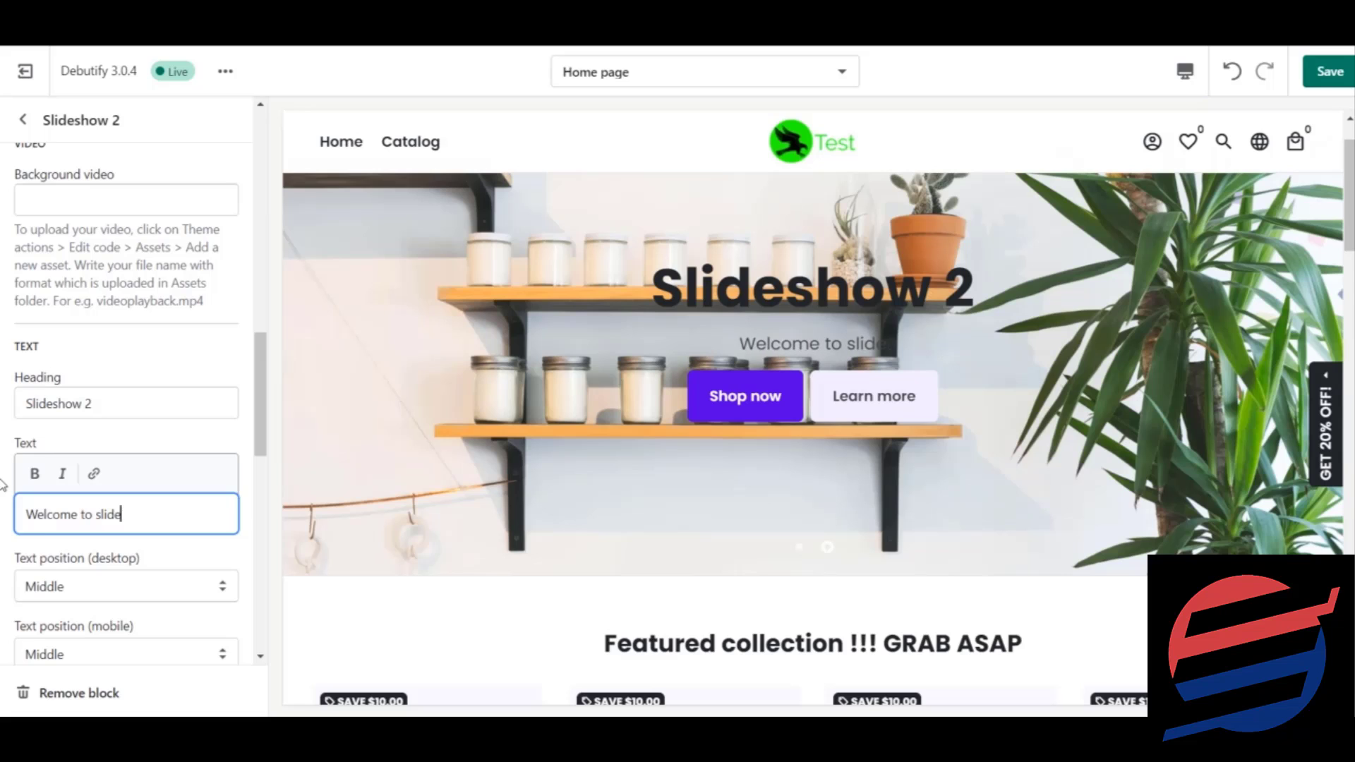
type("show 2")
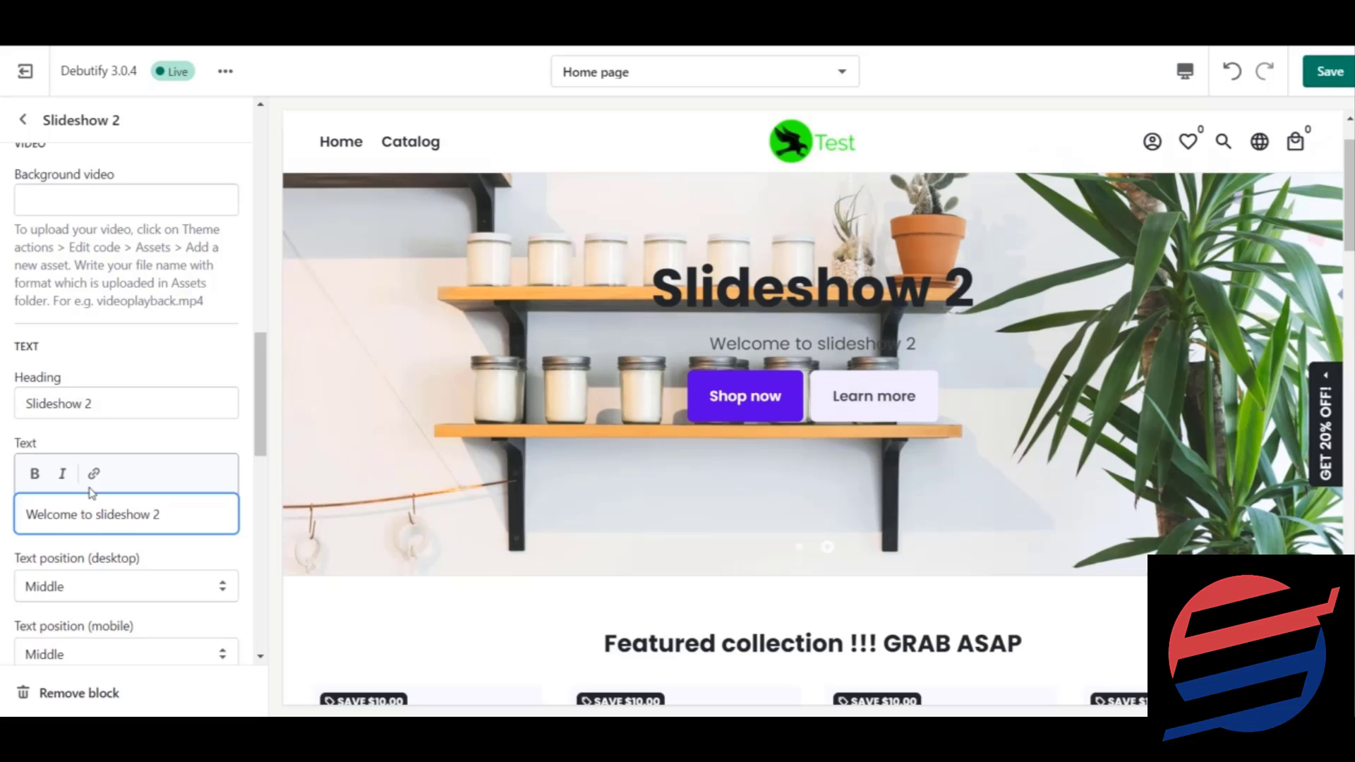
Leave the second slide's settings and save the theme changes
left_click_drag(262, 431, 265, 526)
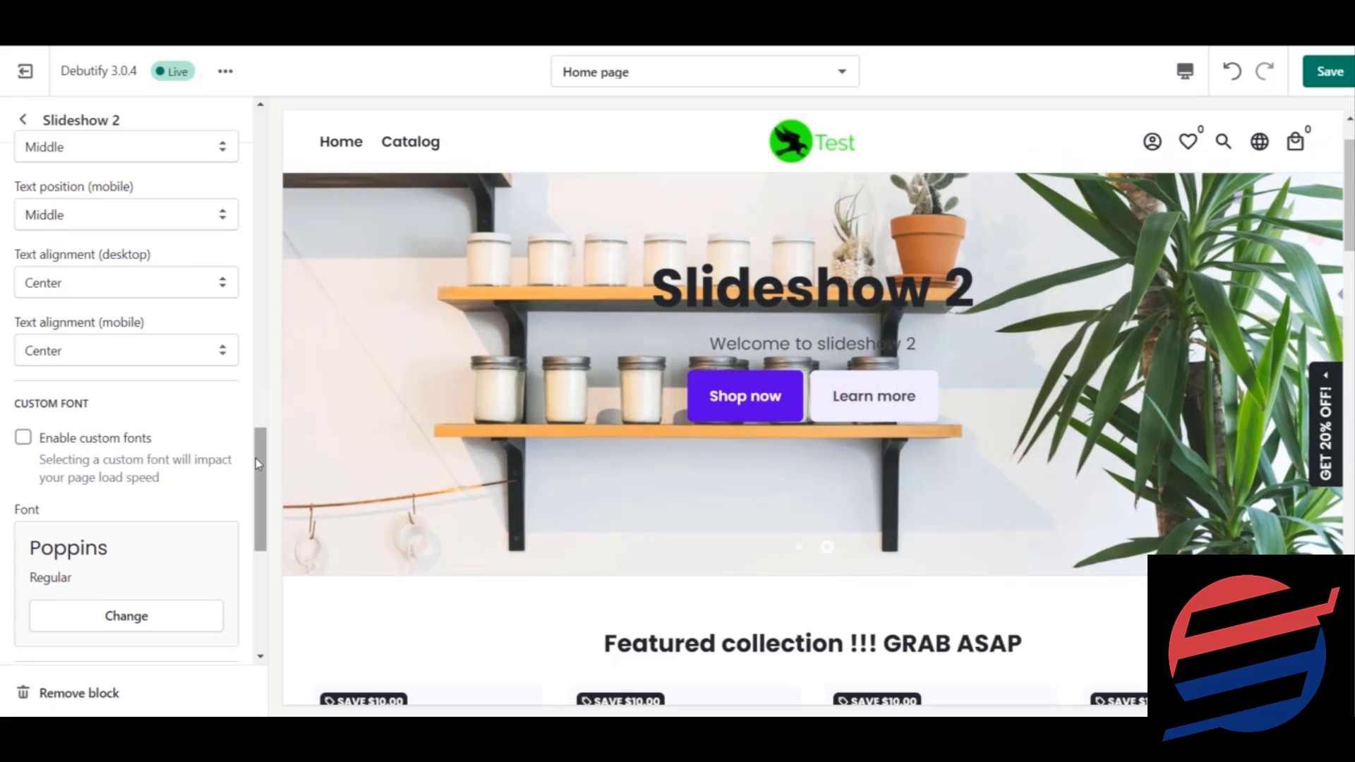
left_click_drag(256, 459, 266, 106)
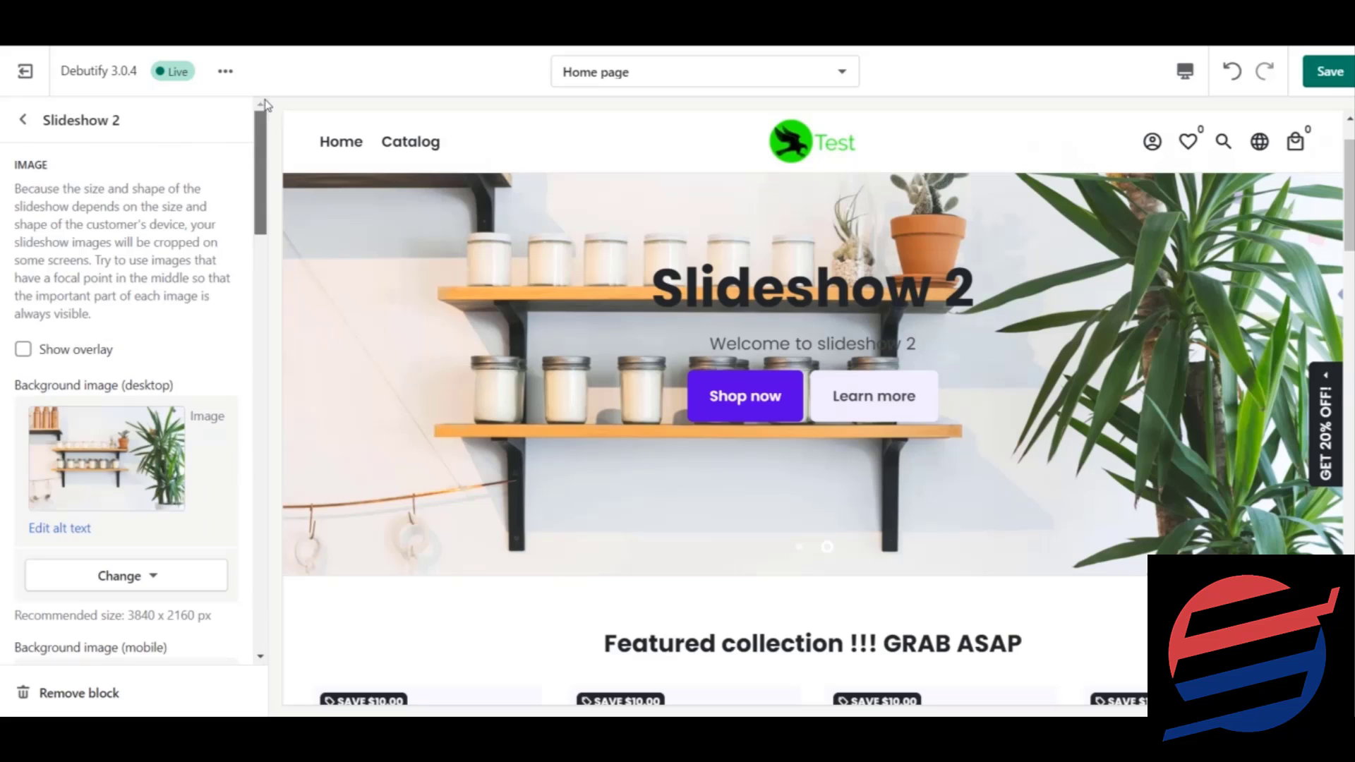
left_click(23, 119)
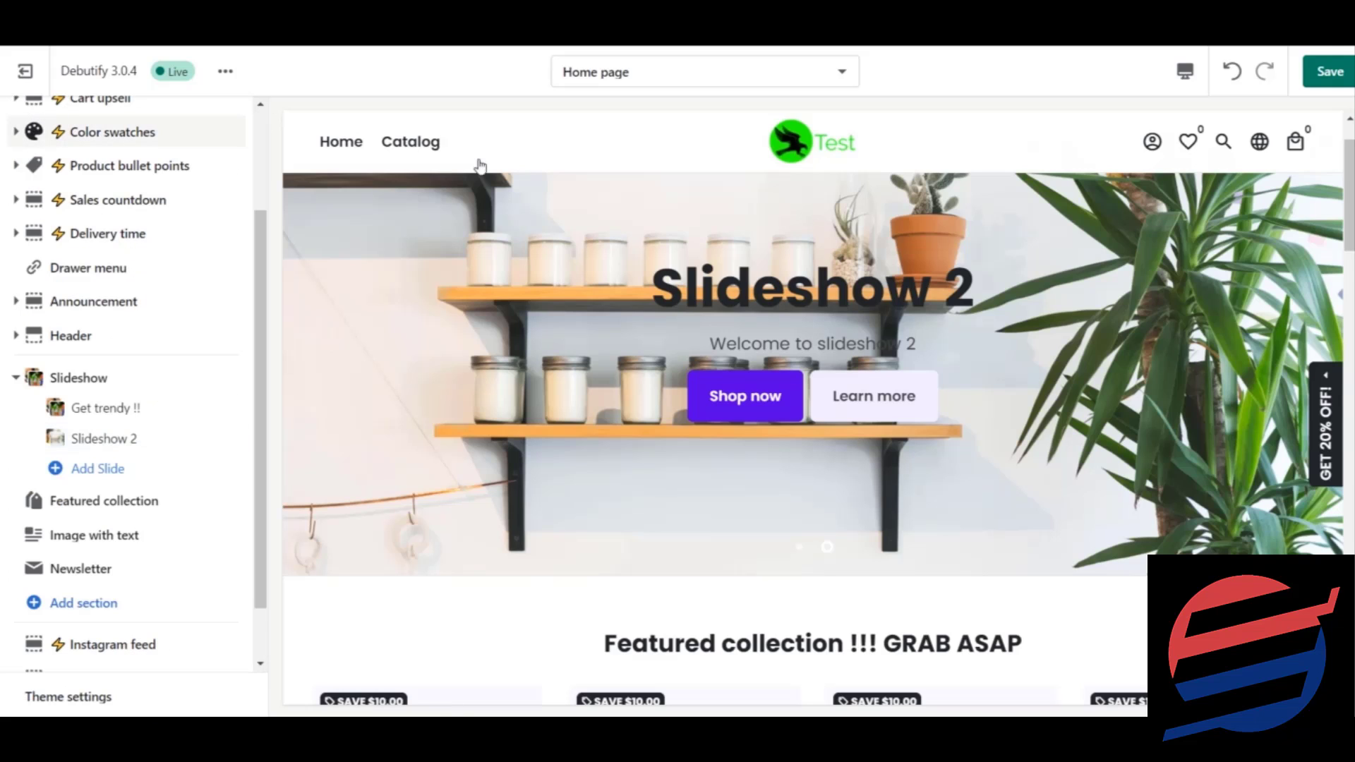
left_click(1330, 71)
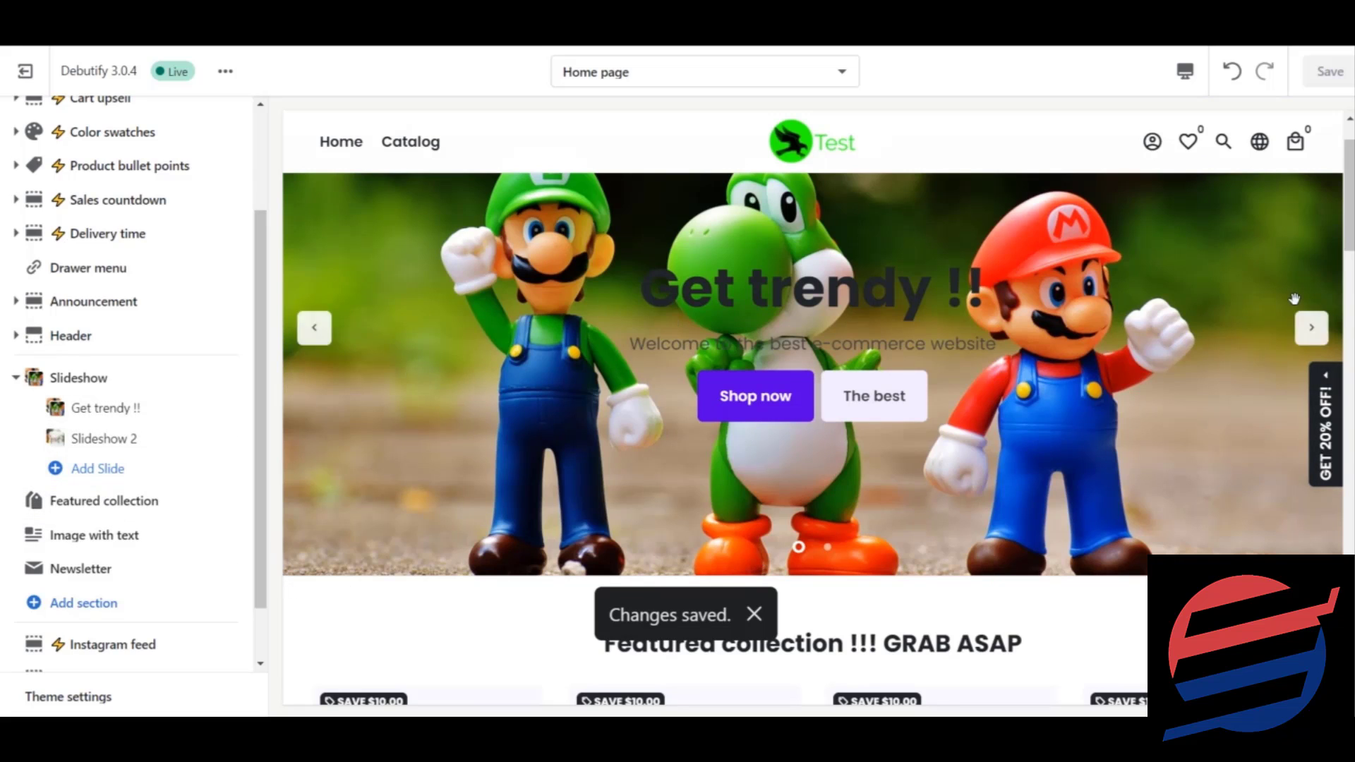
Preview both slides of the slideshow in the desktop and mobile views and return to the desktop view
left_click(1311, 329)
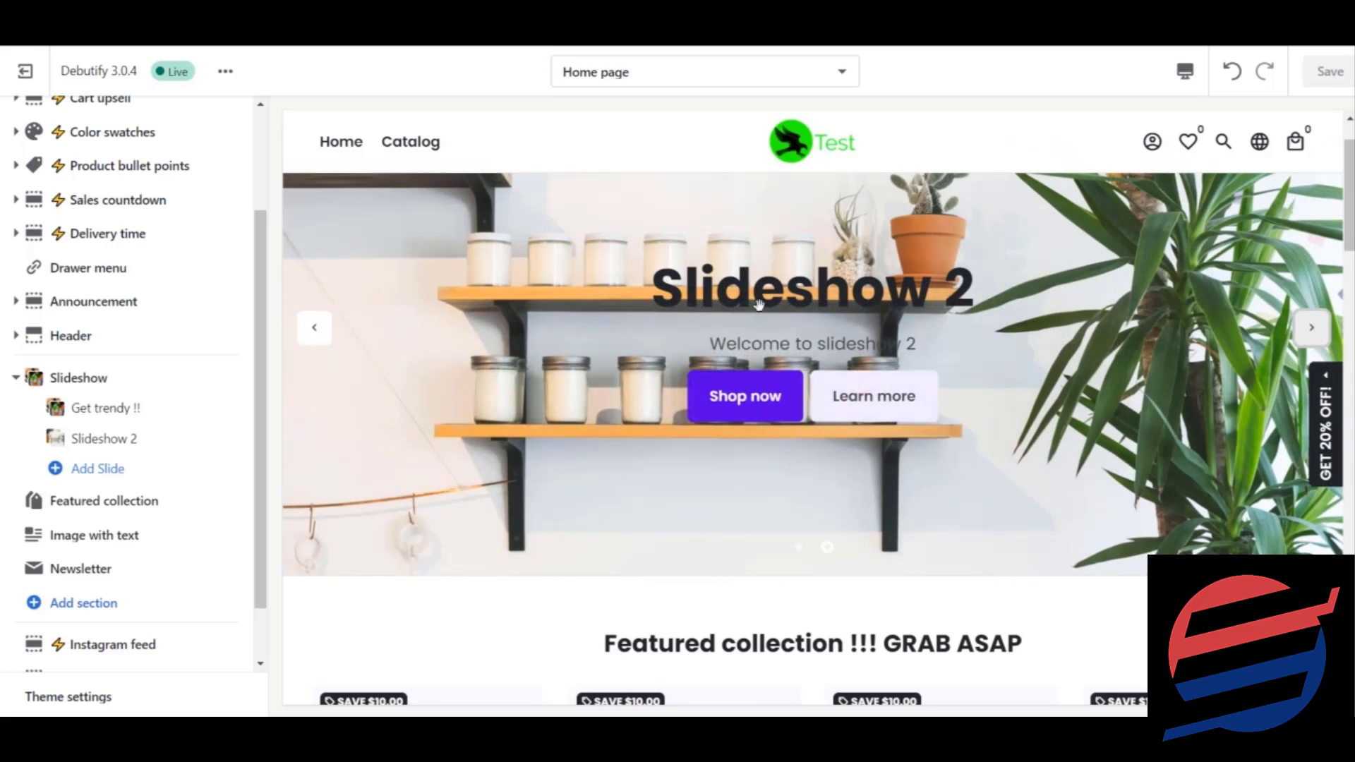
left_click(314, 326)
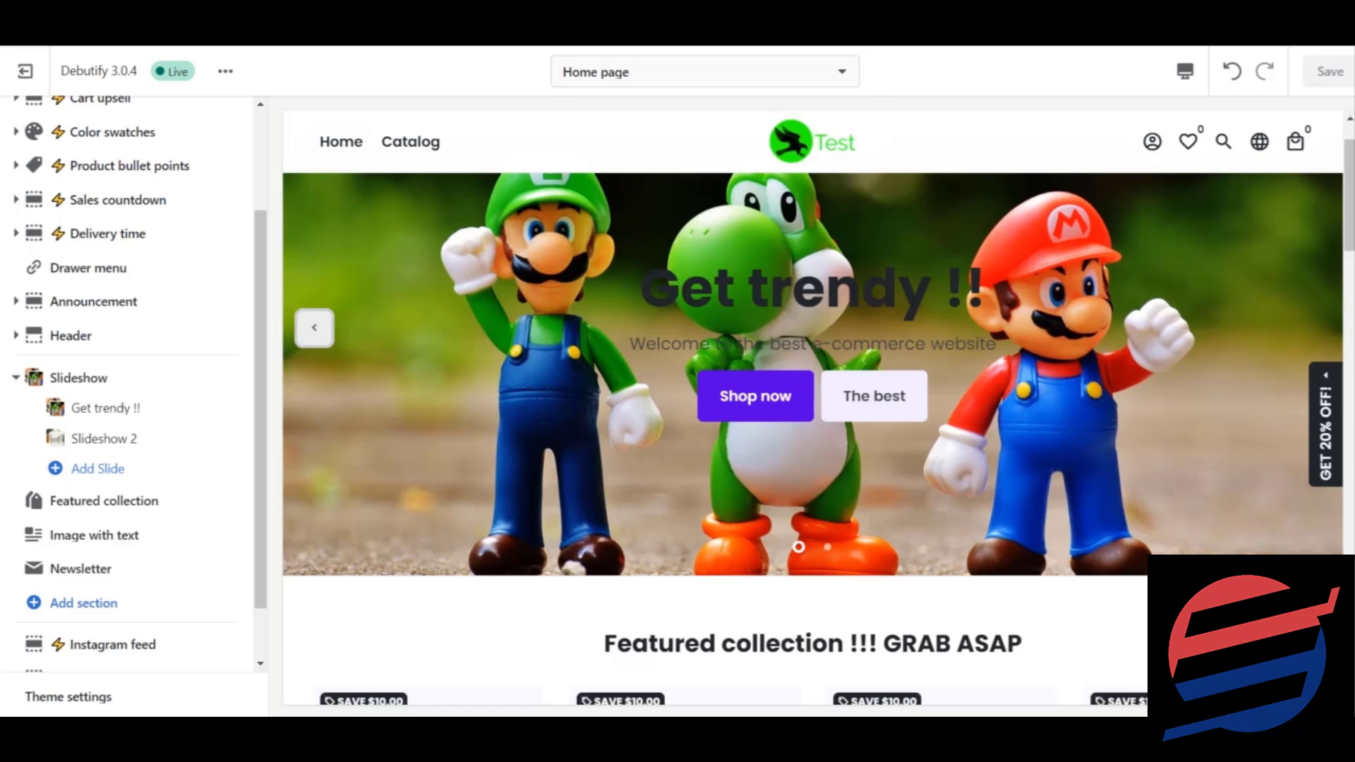
left_click(1197, 75)
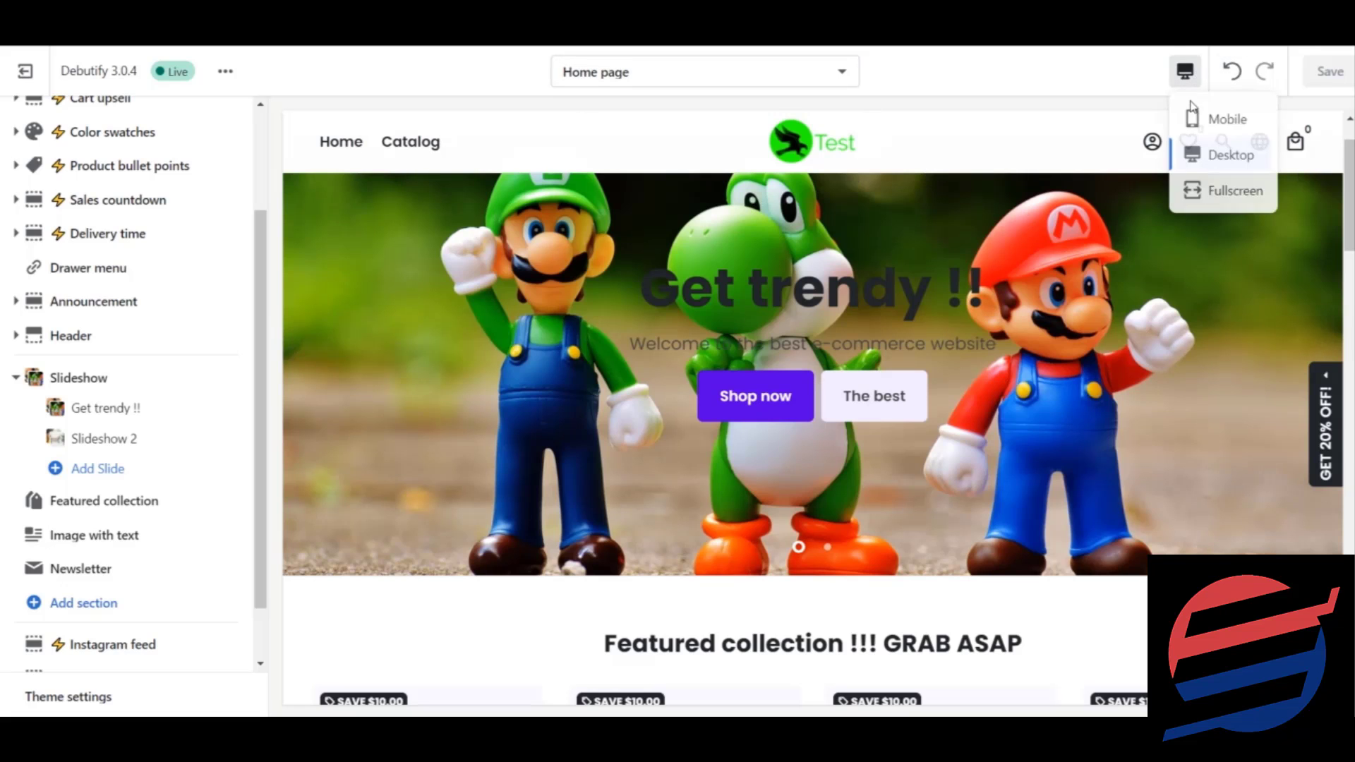
left_click(1201, 134)
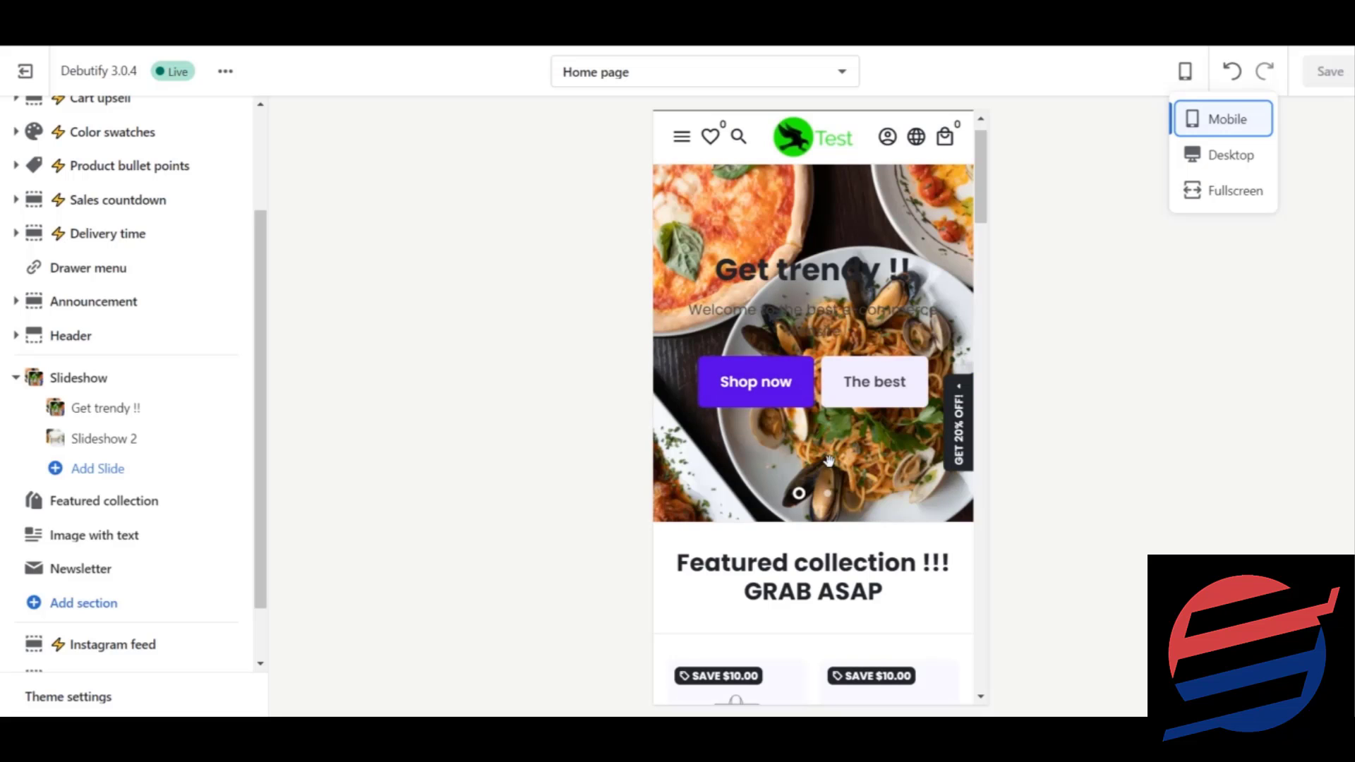
left_click(827, 494)
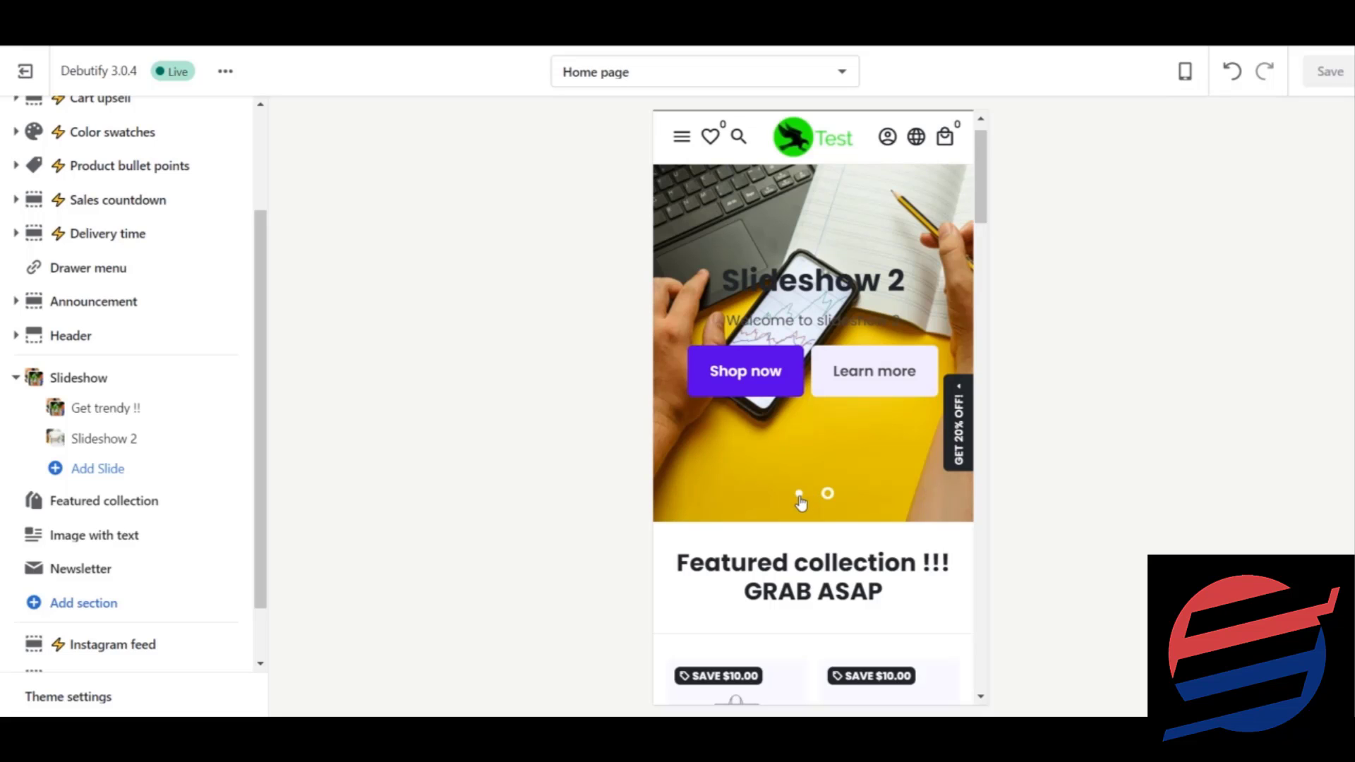
left_click(798, 494)
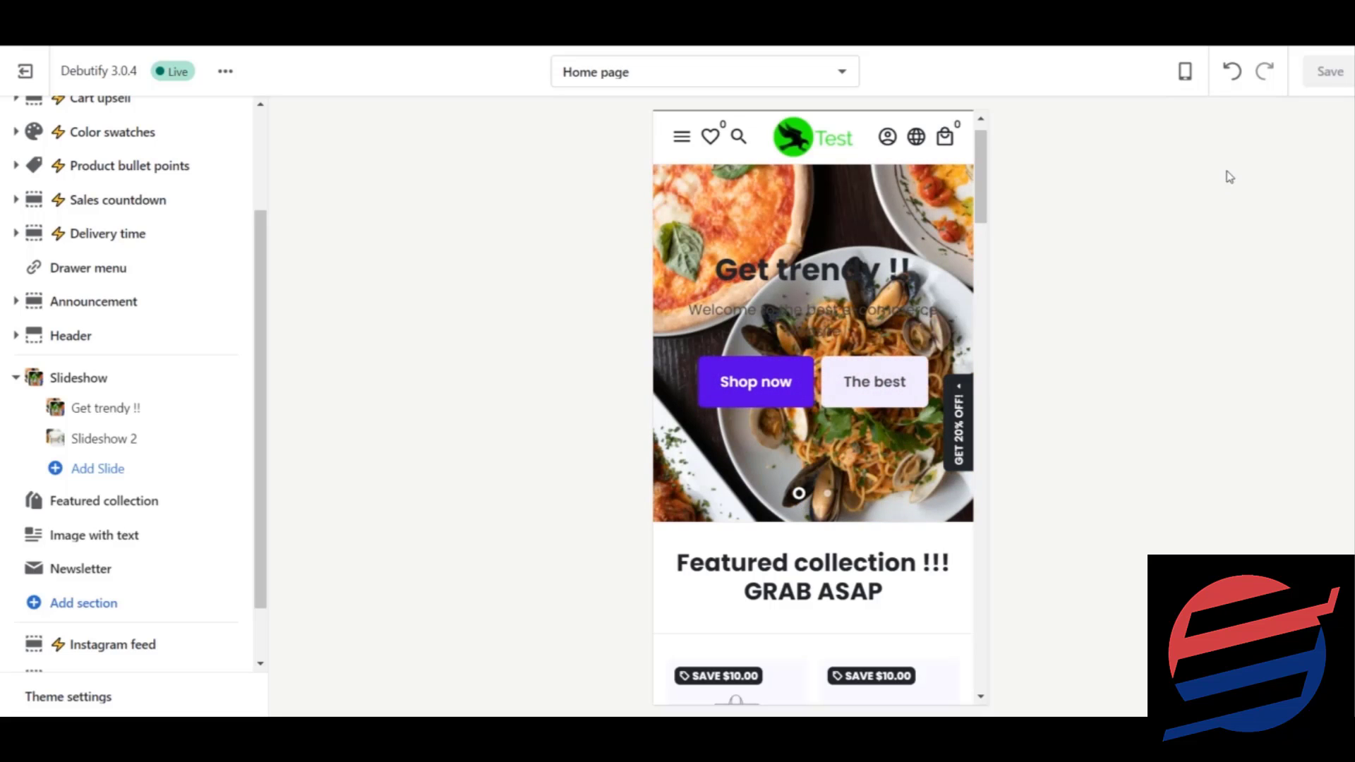
left_click(1185, 71)
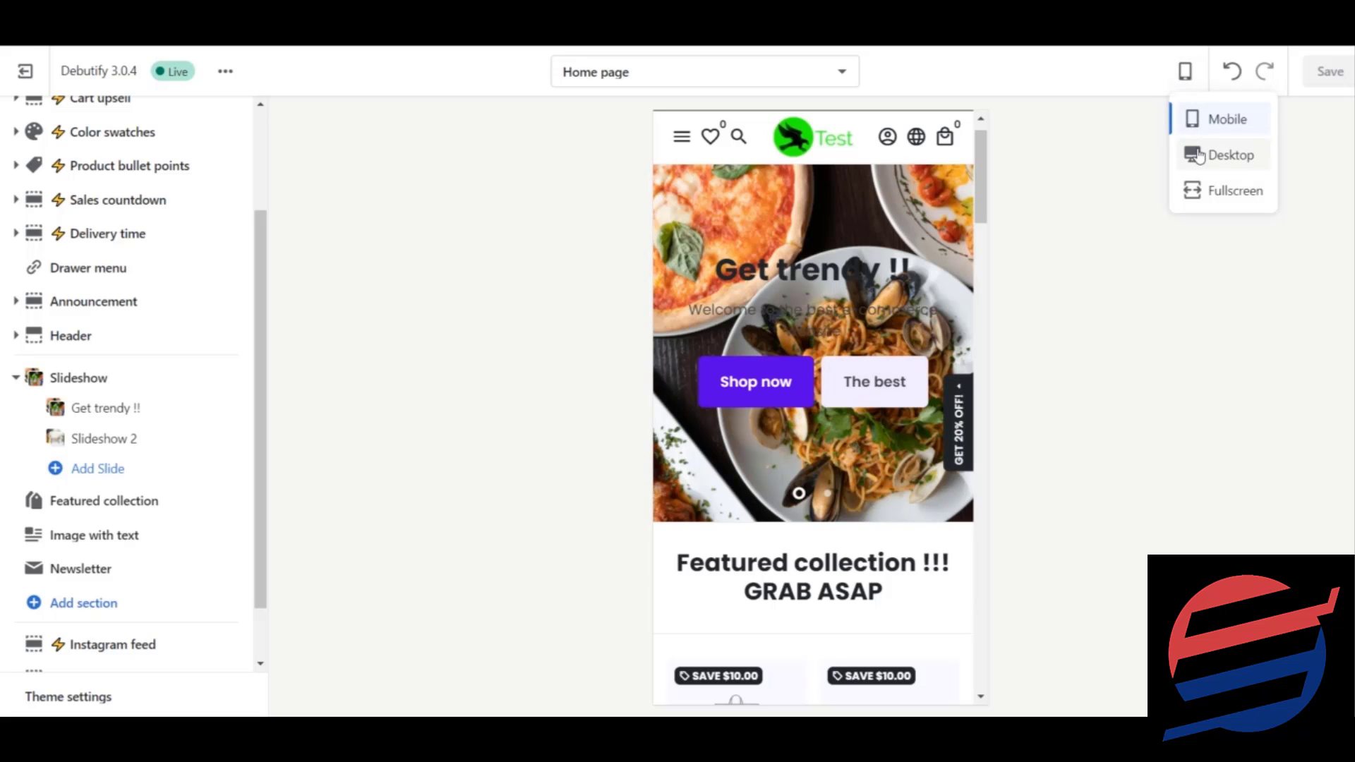
left_click(1227, 154)
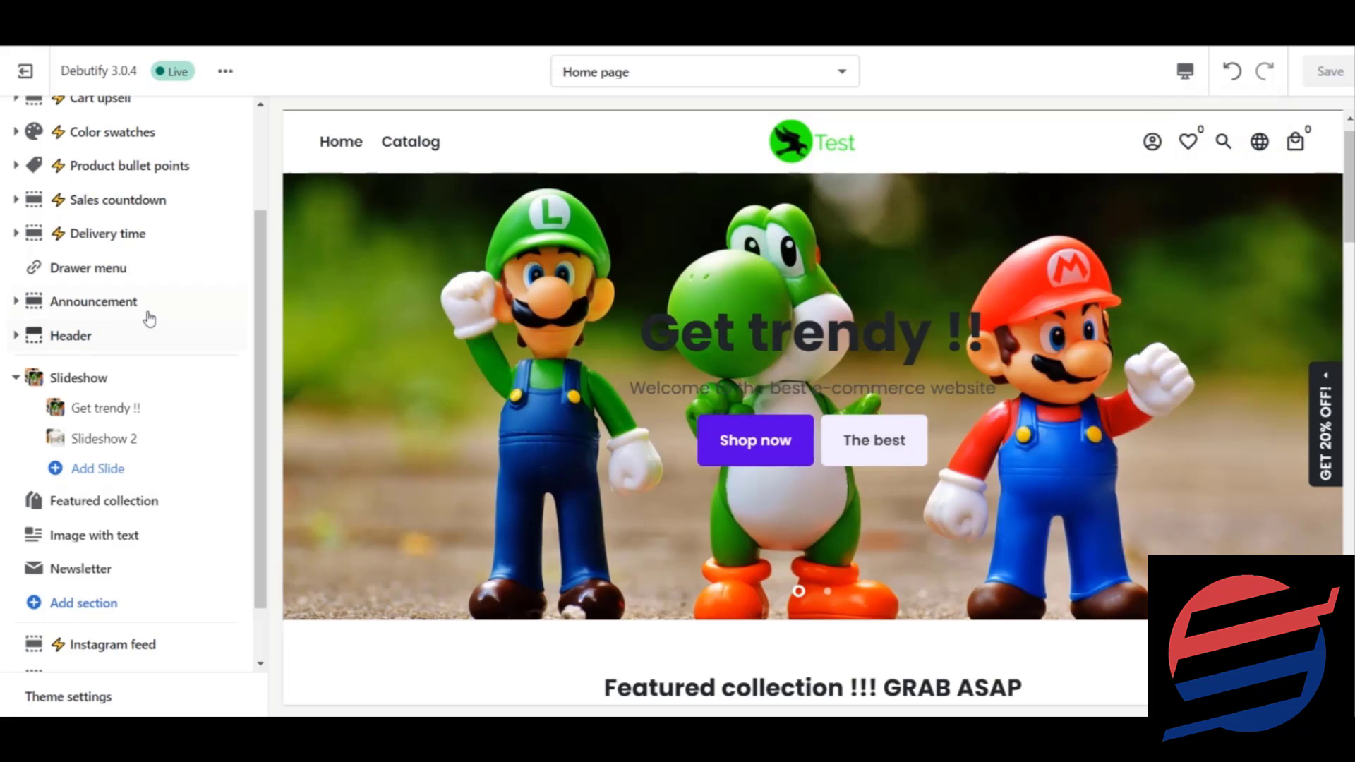
Open the Colors group in the theme settings and review its color options from the announcement through the image overlay
scroll(256, 244, "down", 2)
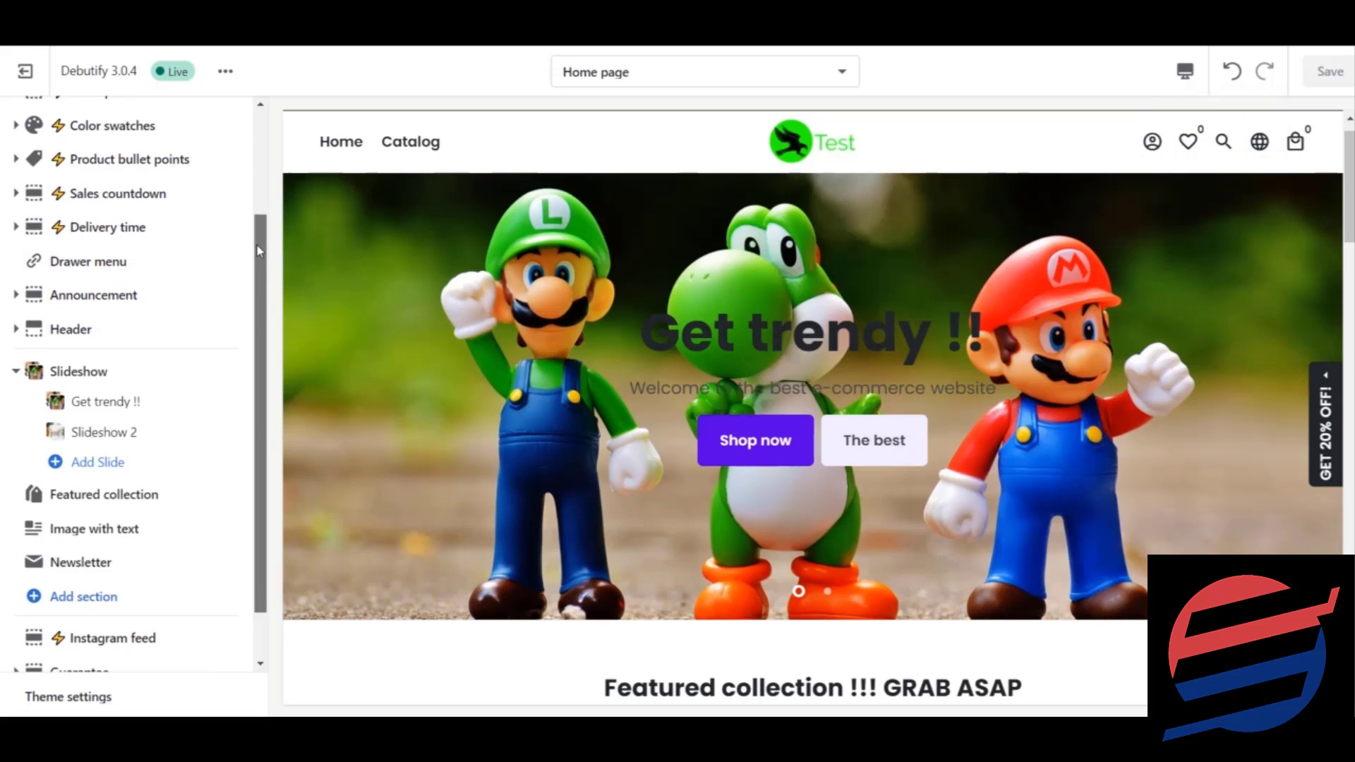
scroll(270, 370, "up", 4)
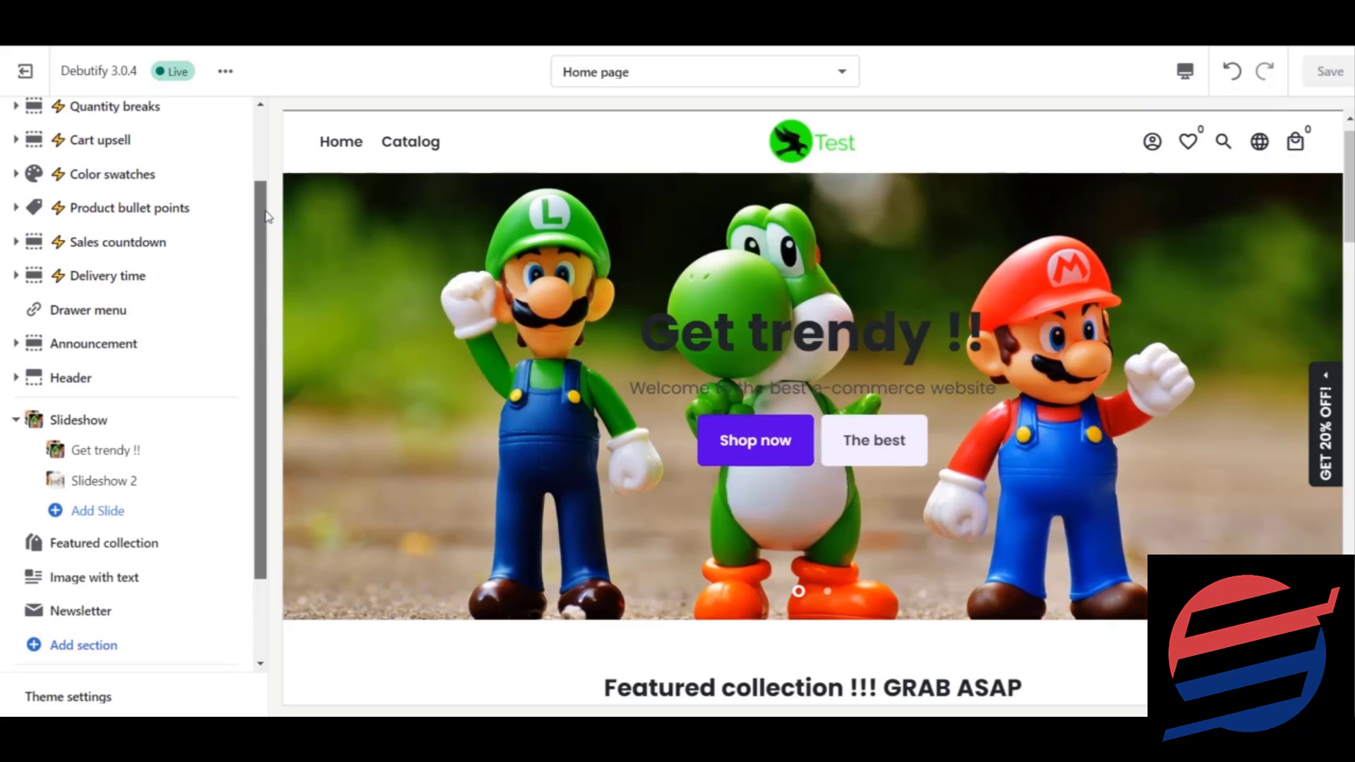
scroll(282, 349, "down", 4)
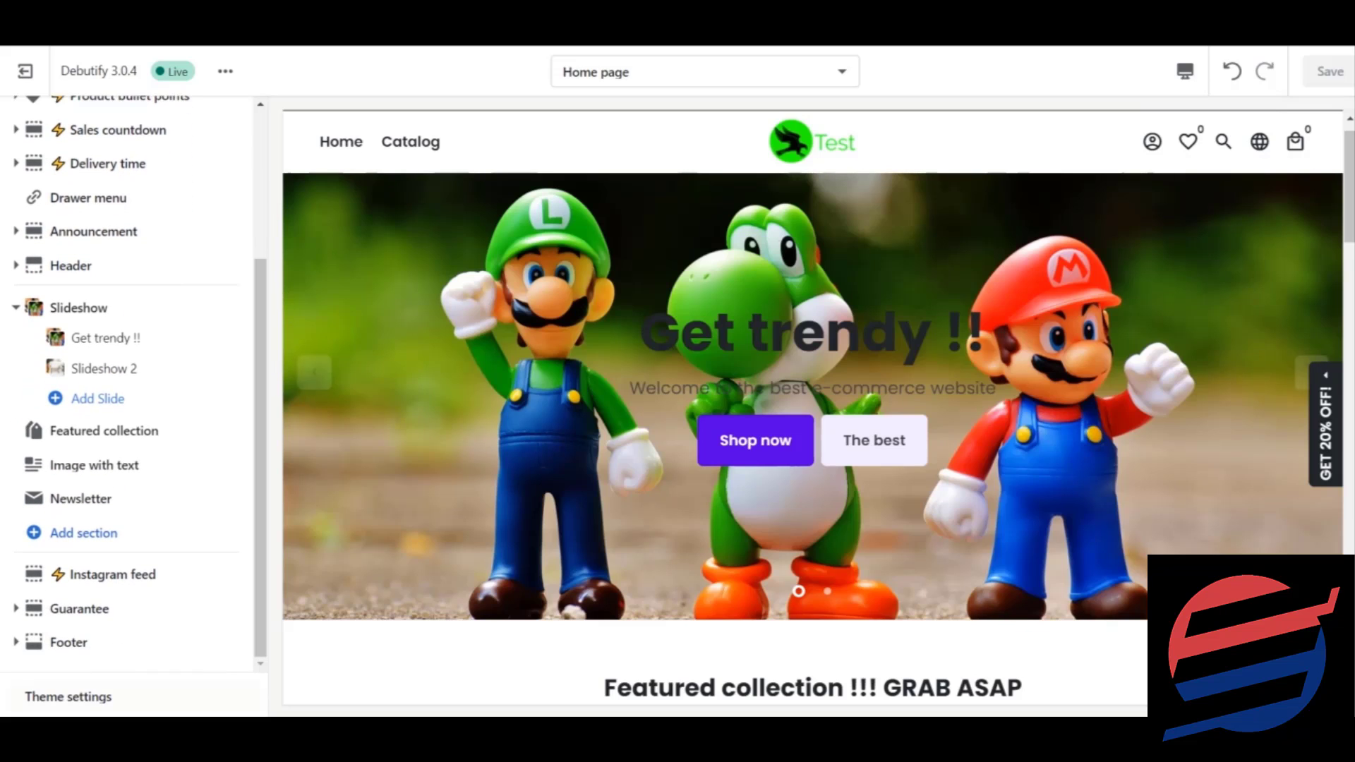
left_click(106, 694)
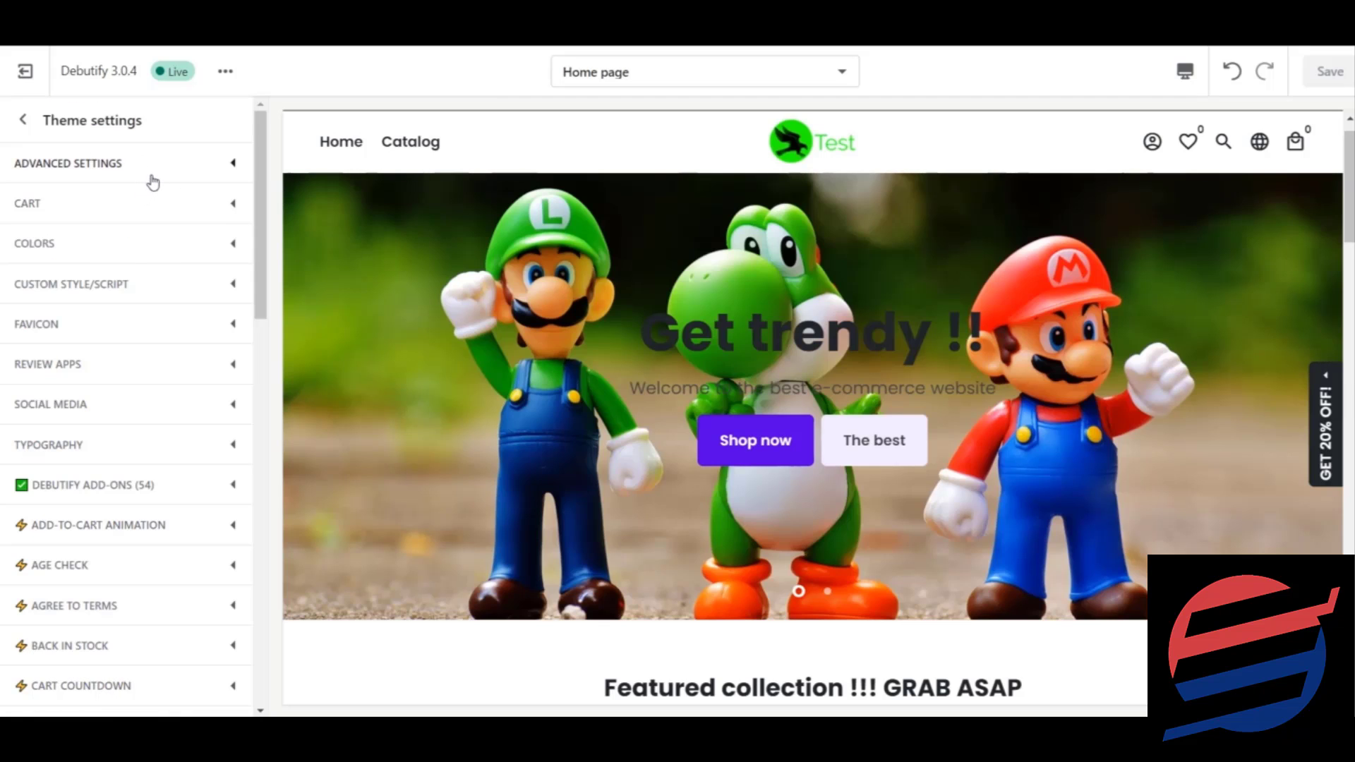
left_click(119, 260)
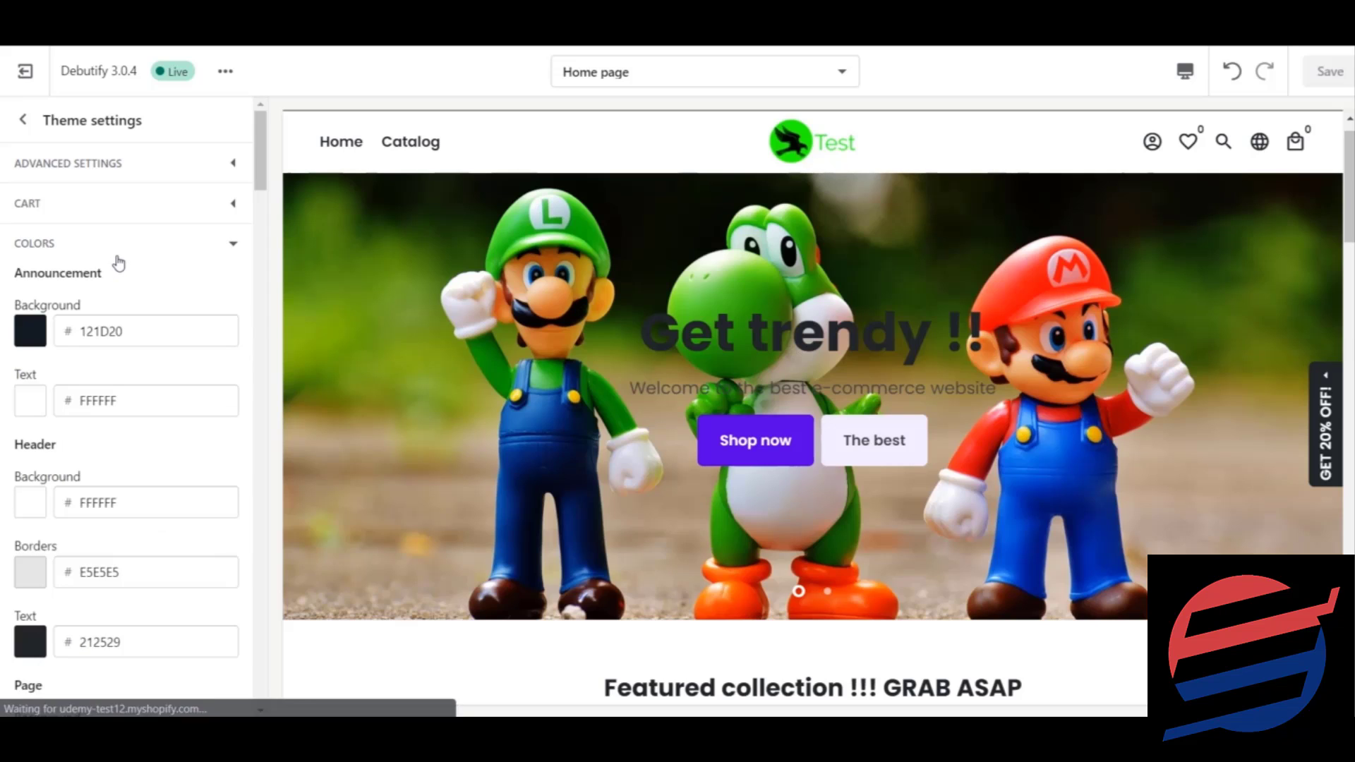
left_click_drag(262, 154, 268, 199)
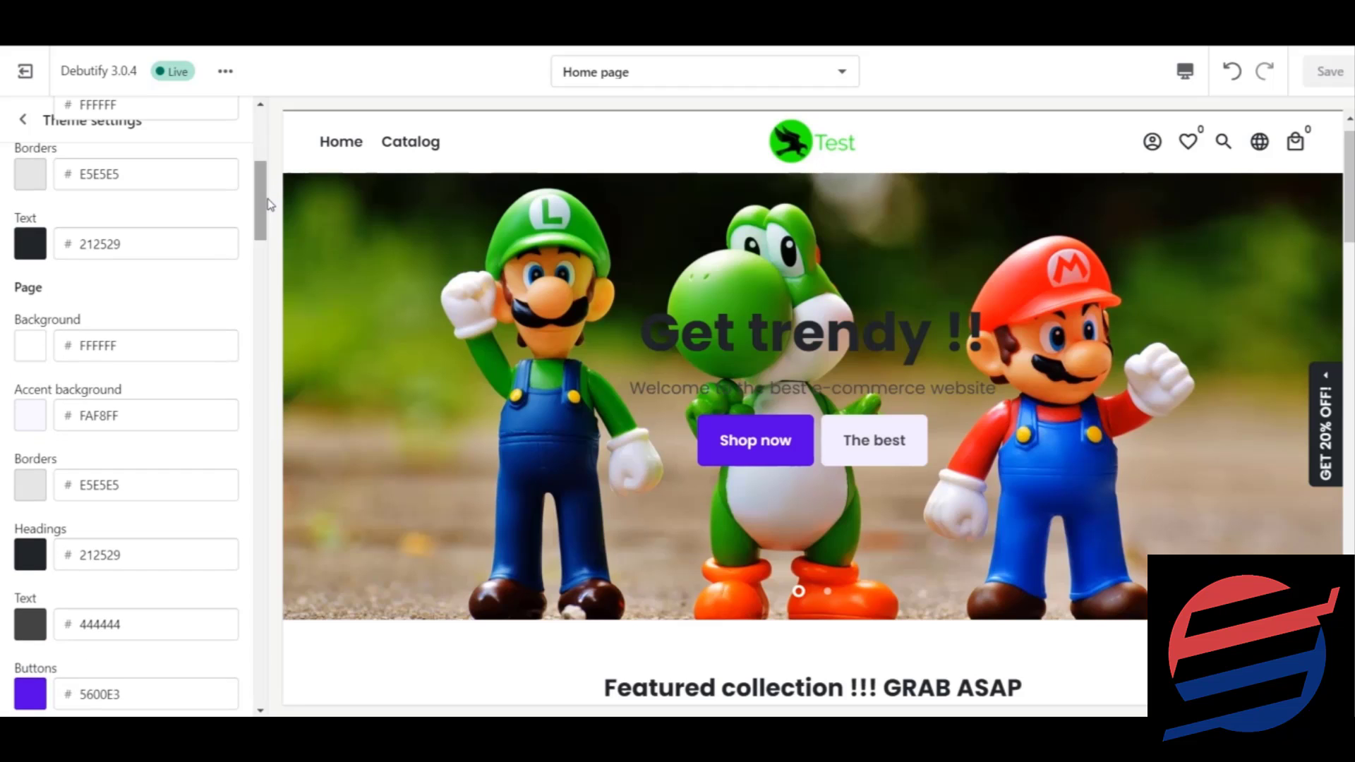
left_click_drag(265, 197, 268, 432)
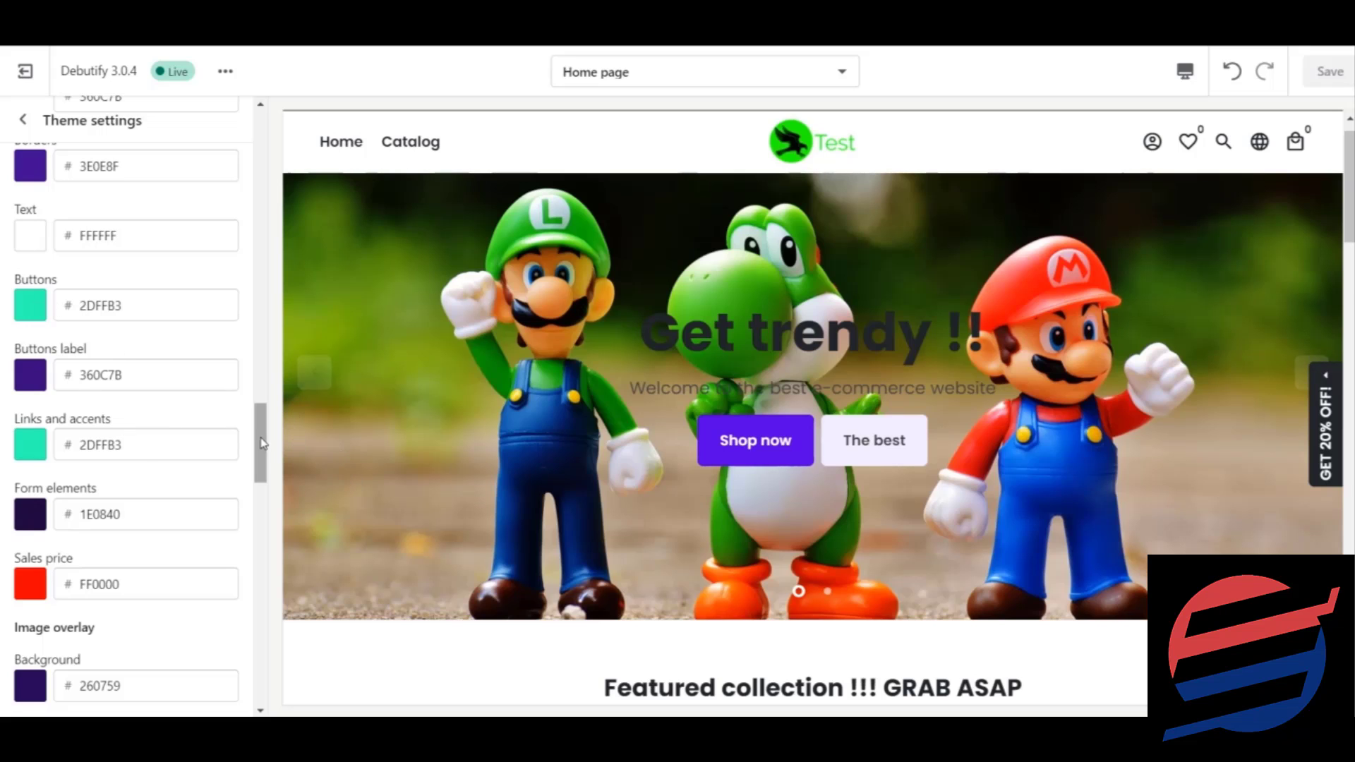
left_click_drag(262, 442, 268, 546)
scroll(244, 212, "up", 10)
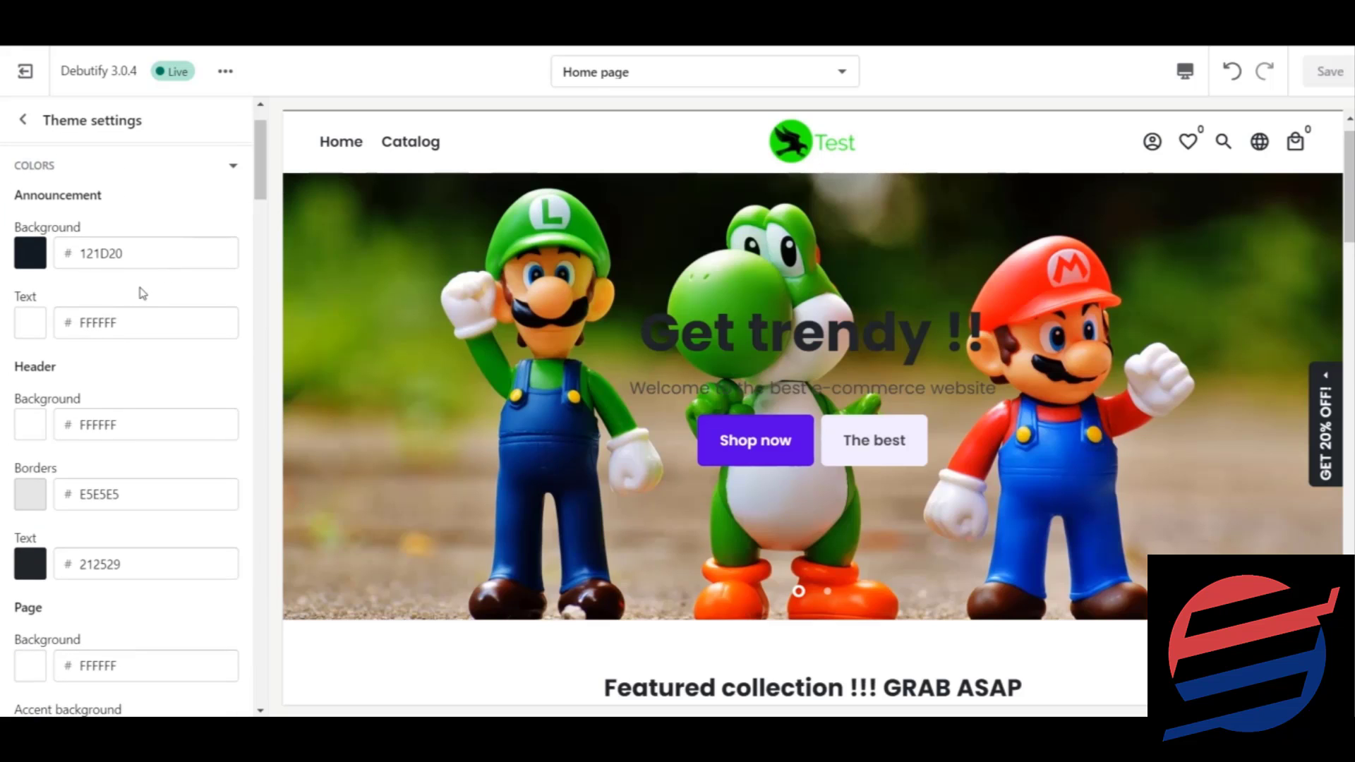
Set the page's Headings color to white (FFFFFF) in the theme's color settings
scroll(143, 293, "up", 2)
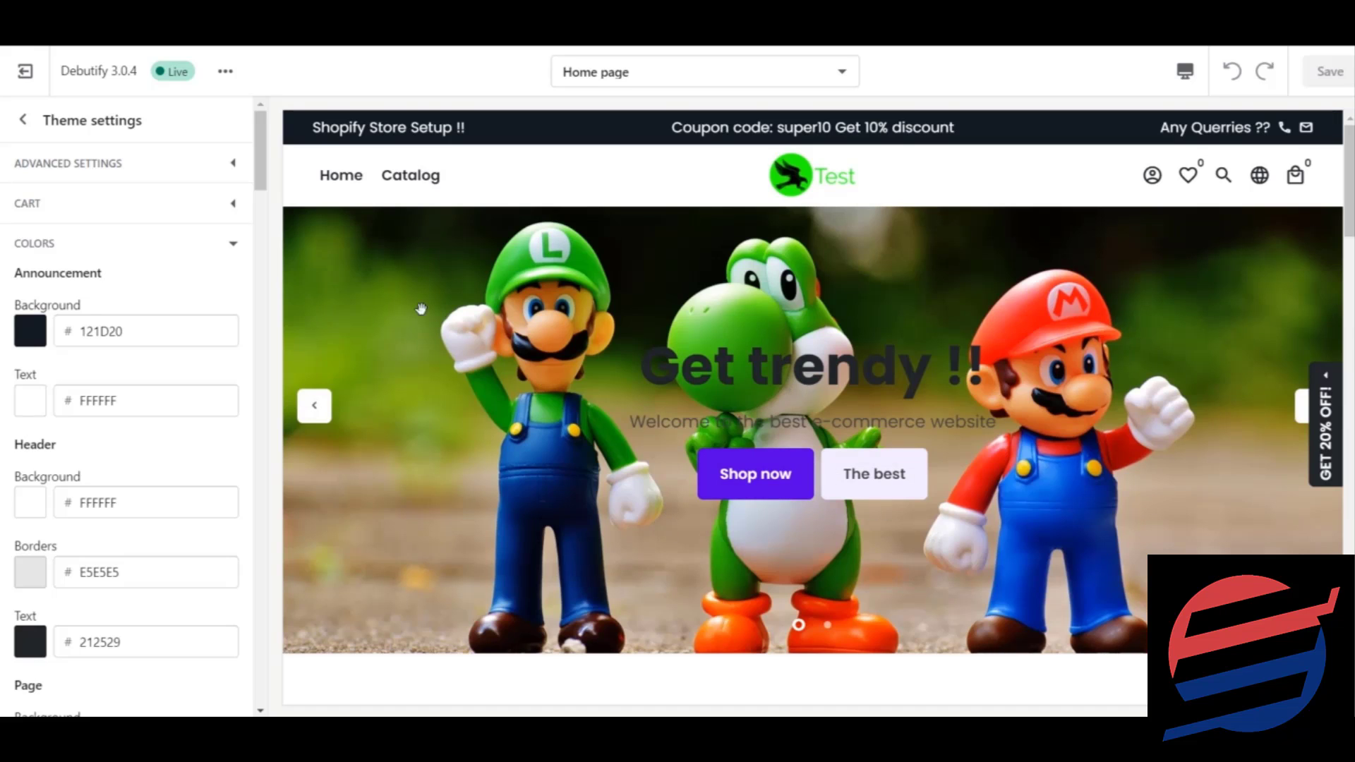
left_click_drag(259, 150, 263, 235)
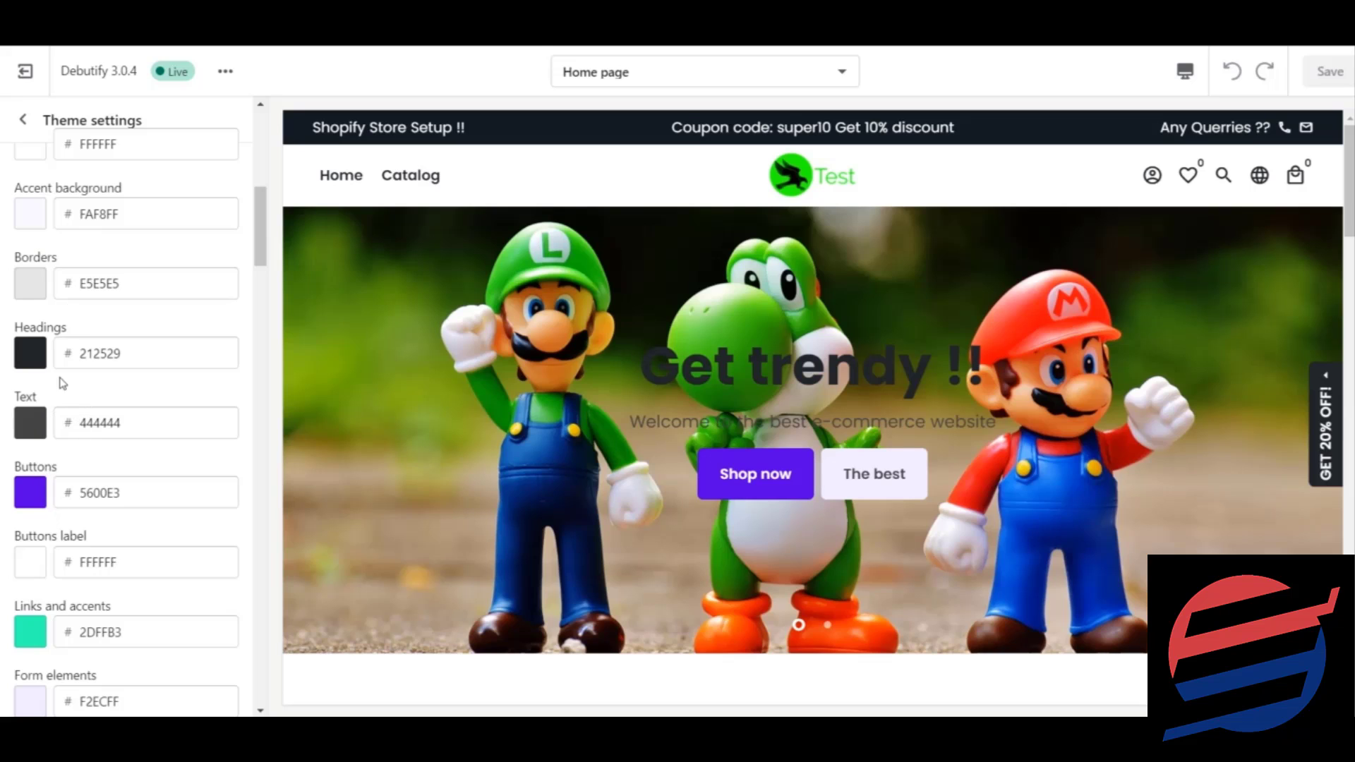
left_click(39, 365)
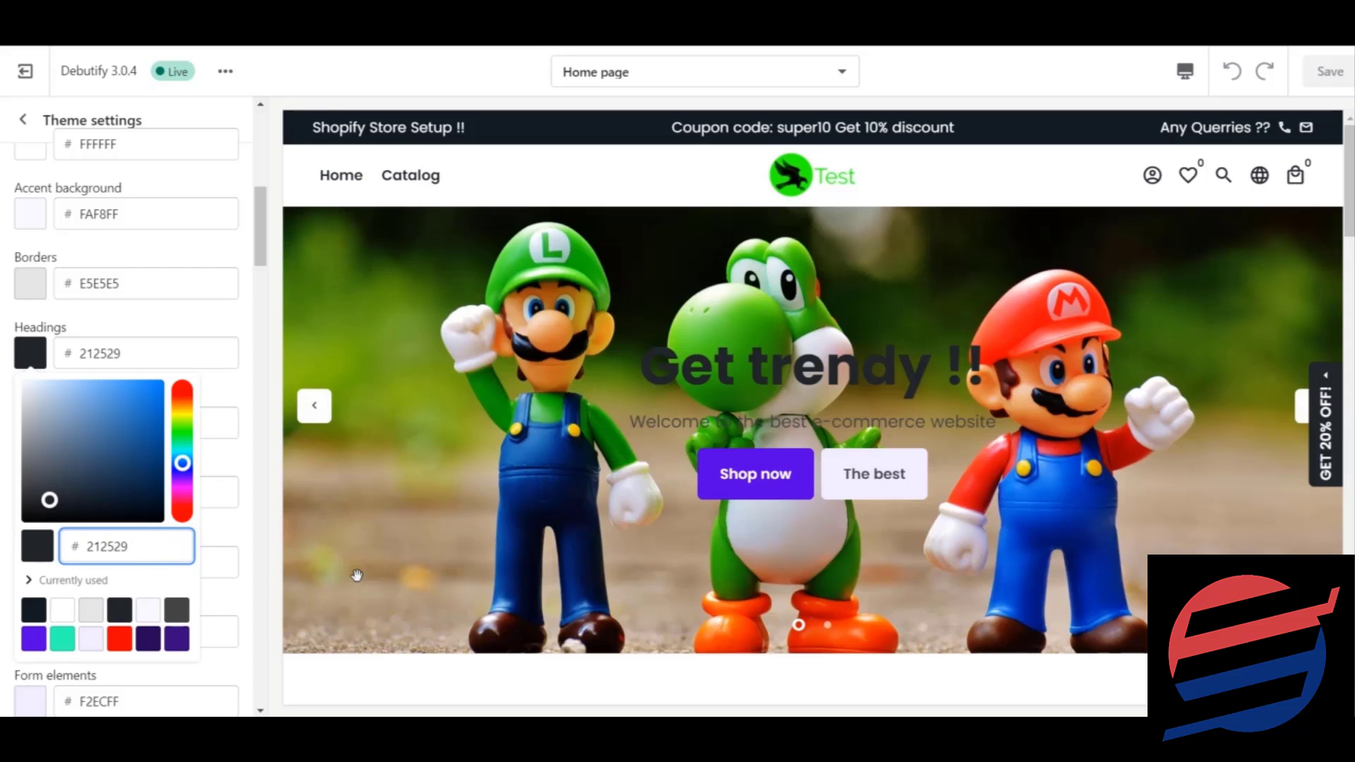
left_click(91, 610)
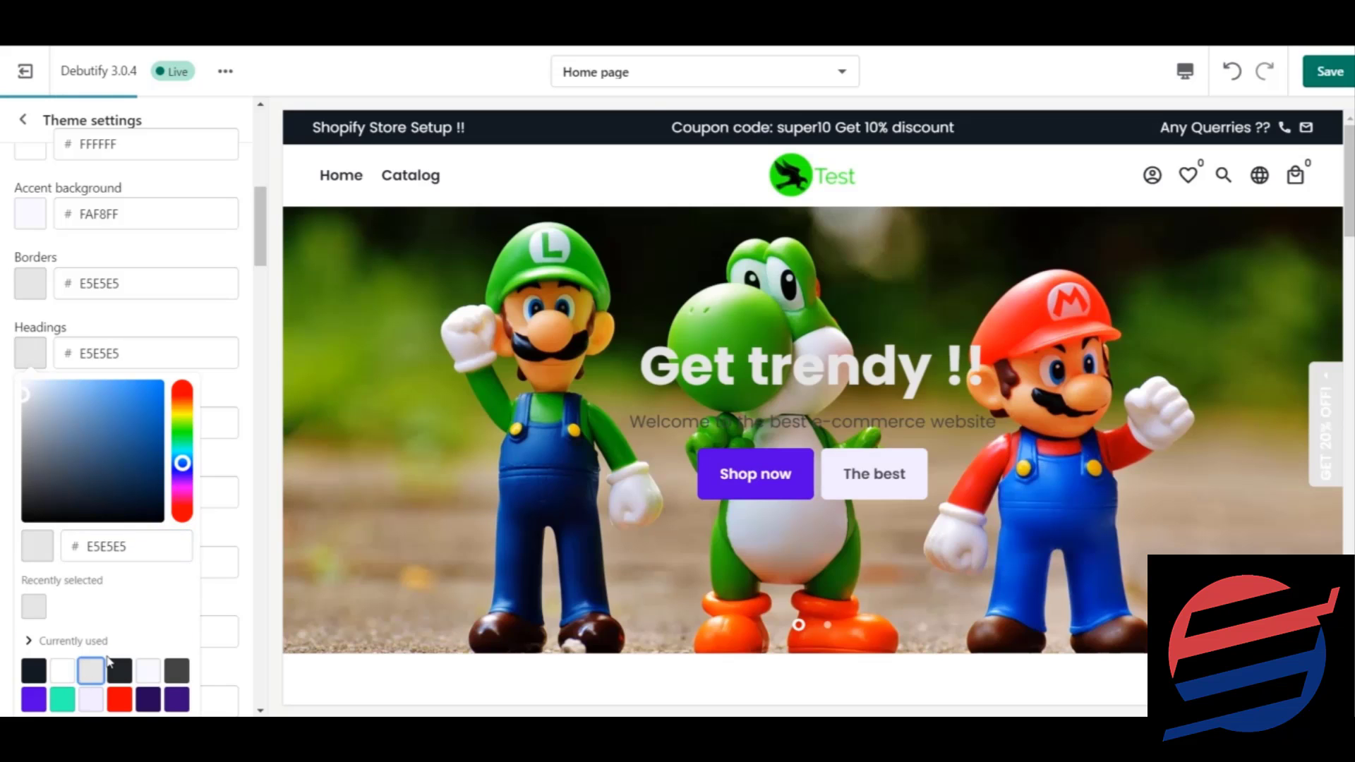
left_click(72, 676)
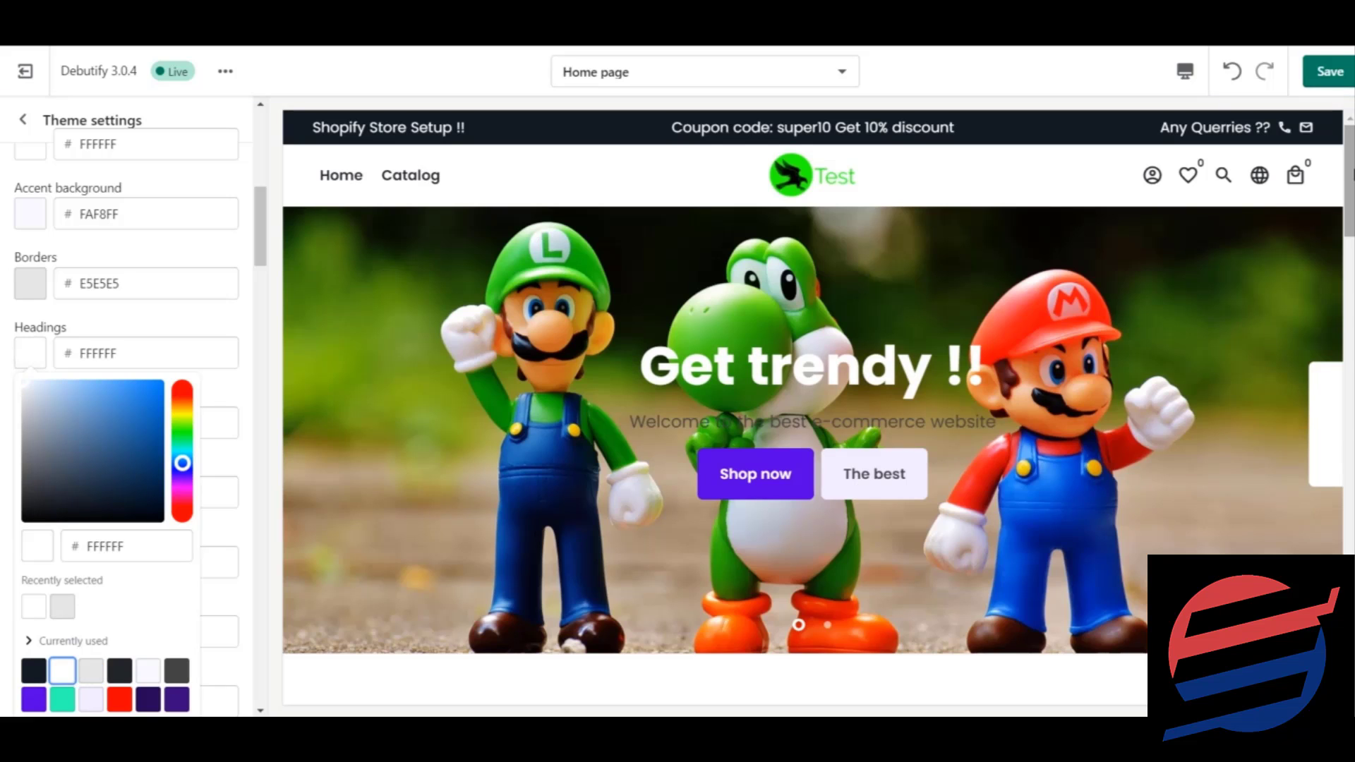
scroll(667, 315, "down", 1)
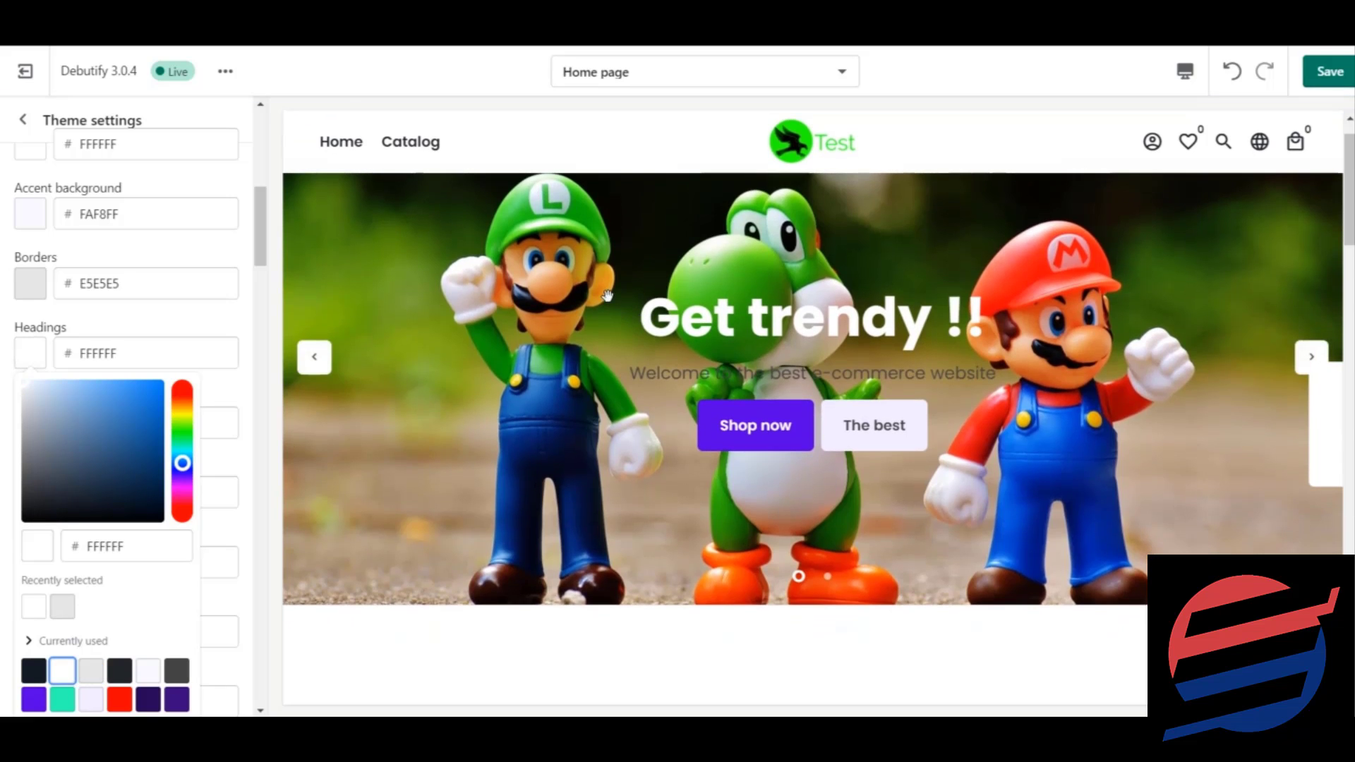
left_click(251, 323)
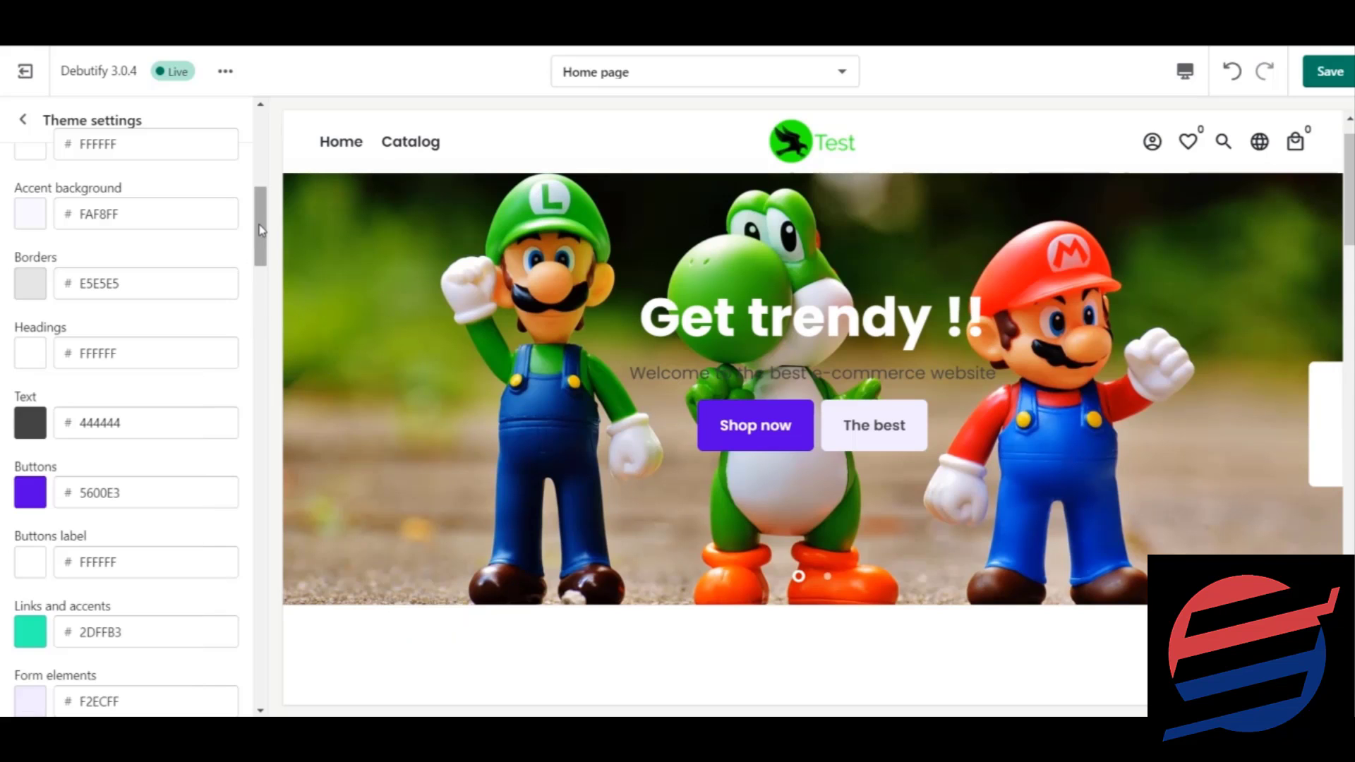
Set the page's Text color to the recently used light gray E5E5E5
scroll(141, 304, "down", 1)
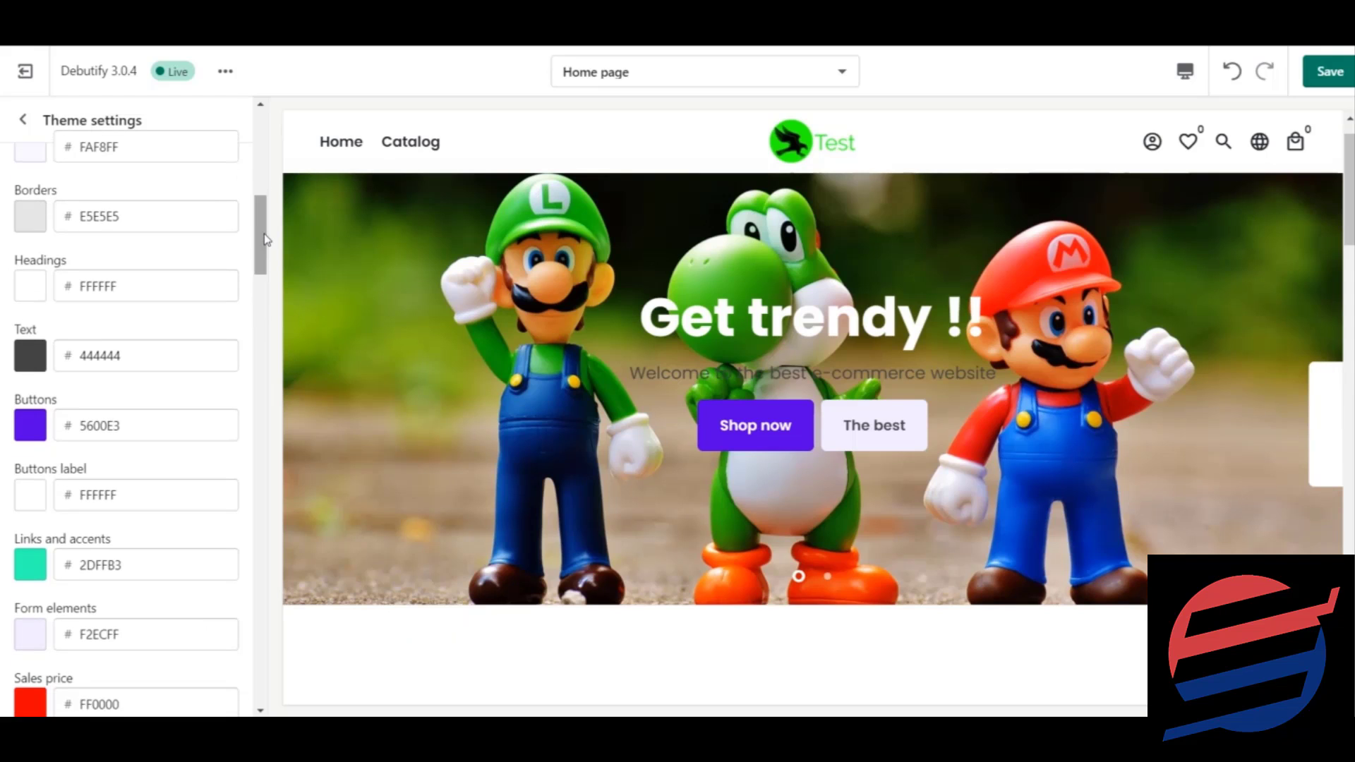
left_click(26, 365)
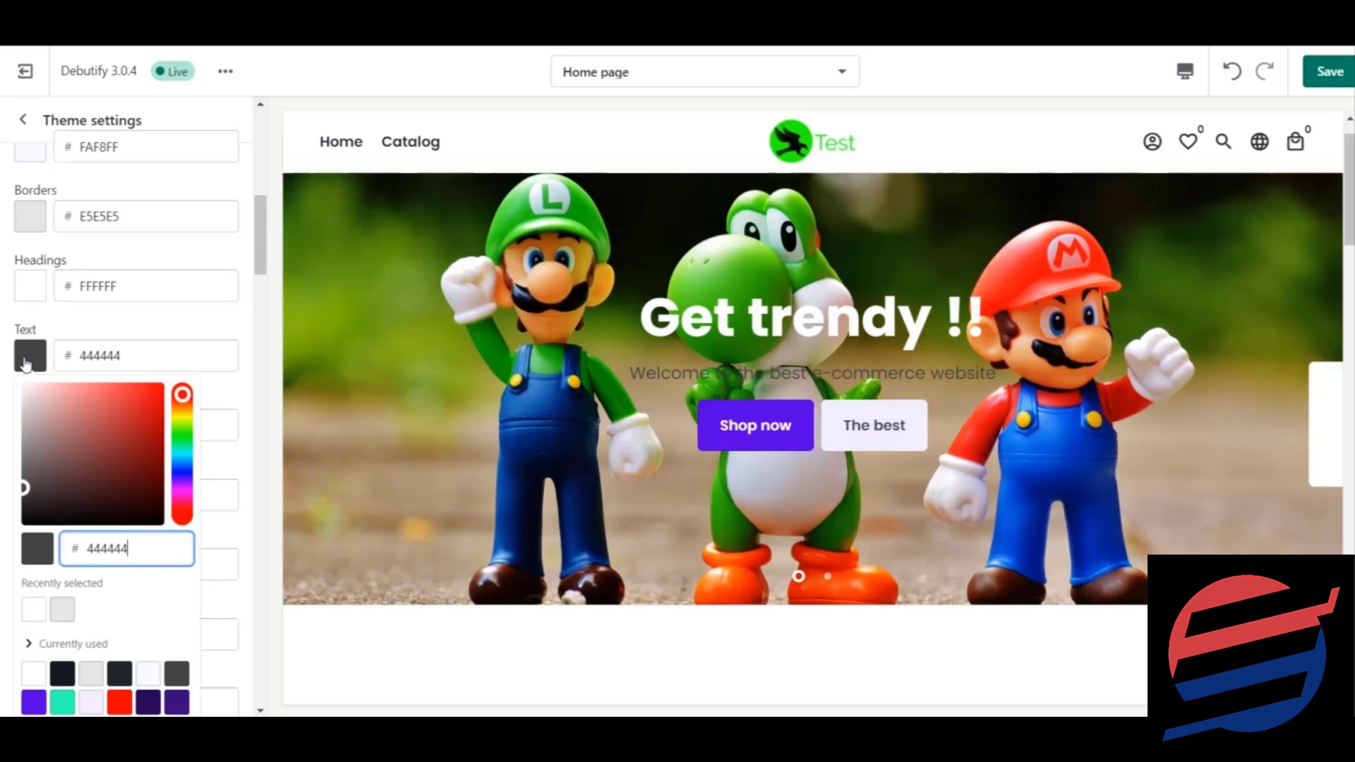
left_click(61, 611)
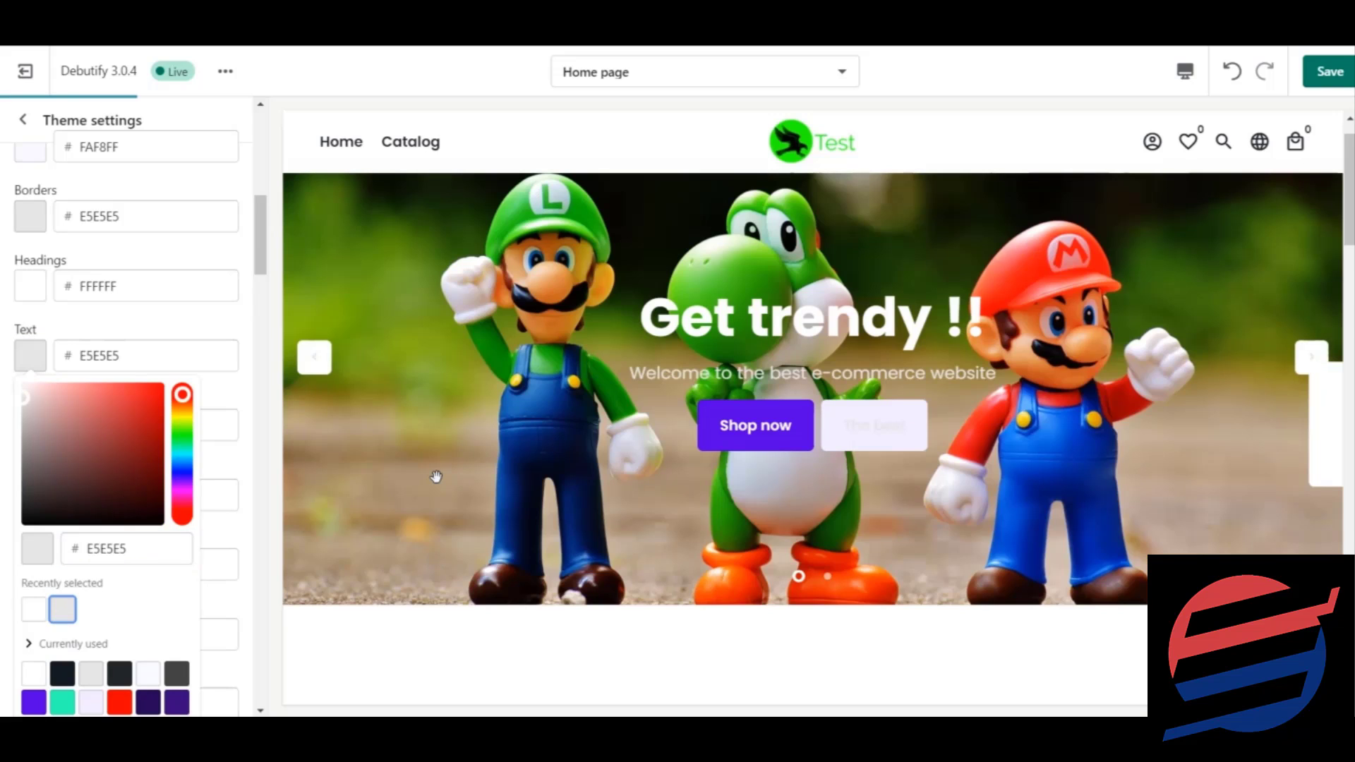
left_click(240, 328)
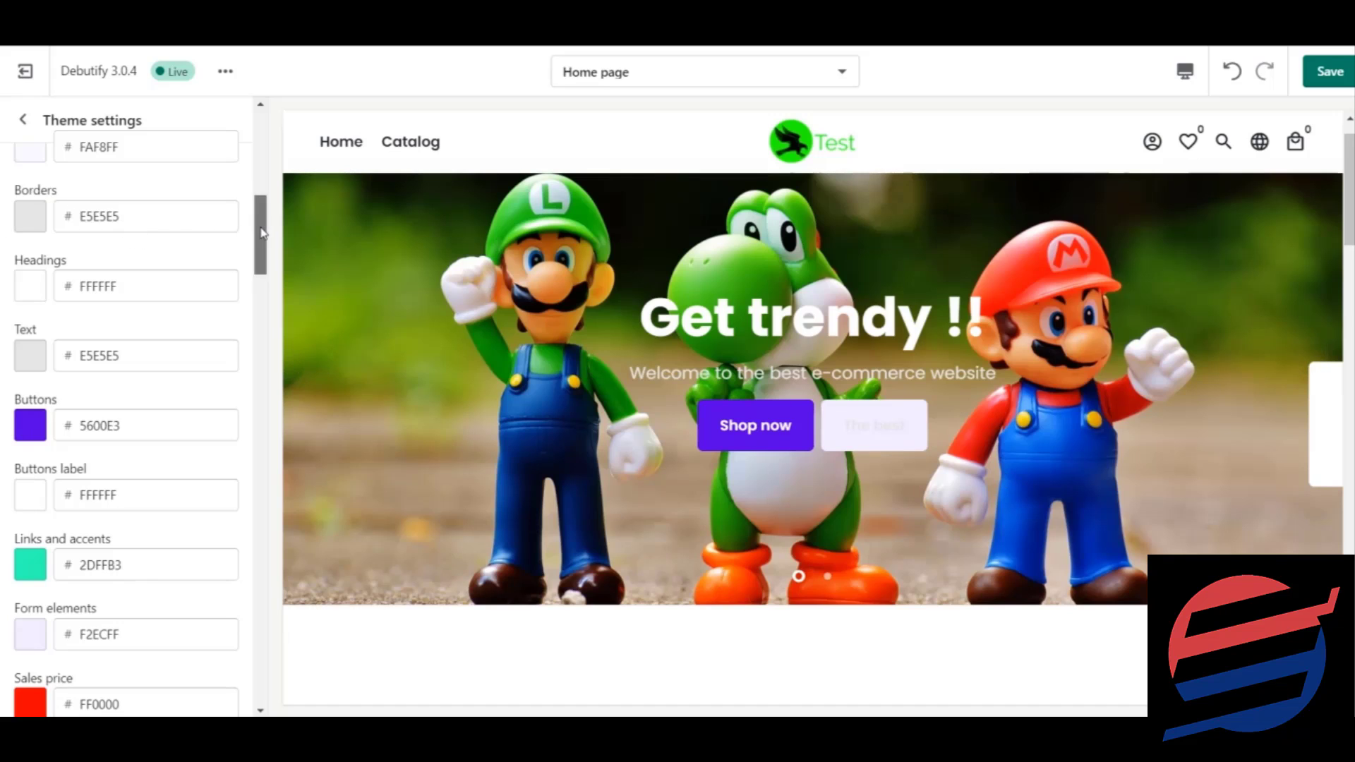
Set the page's Buttons color to the dark purple-gray 2E2839
left_click_drag(262, 233, 262, 236)
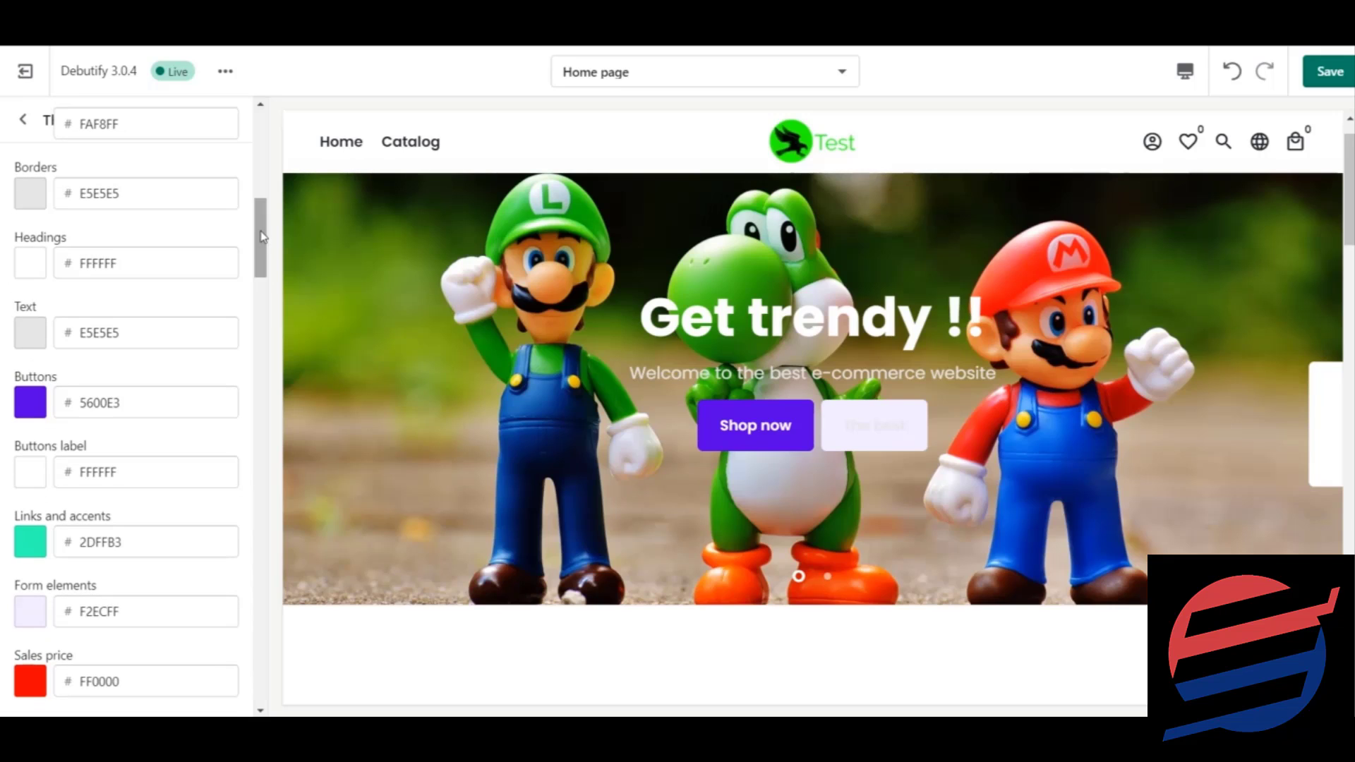
left_click(27, 402)
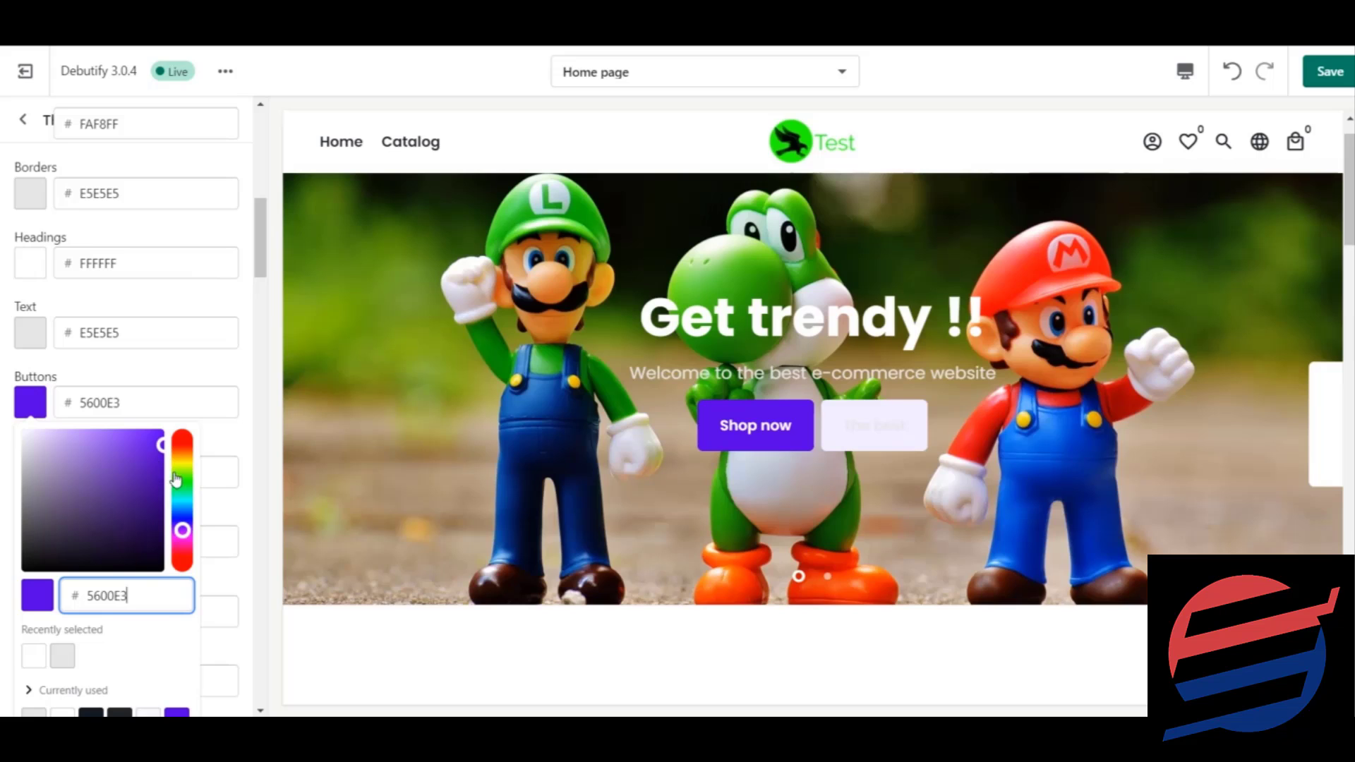
left_click_drag(162, 445, 66, 545)
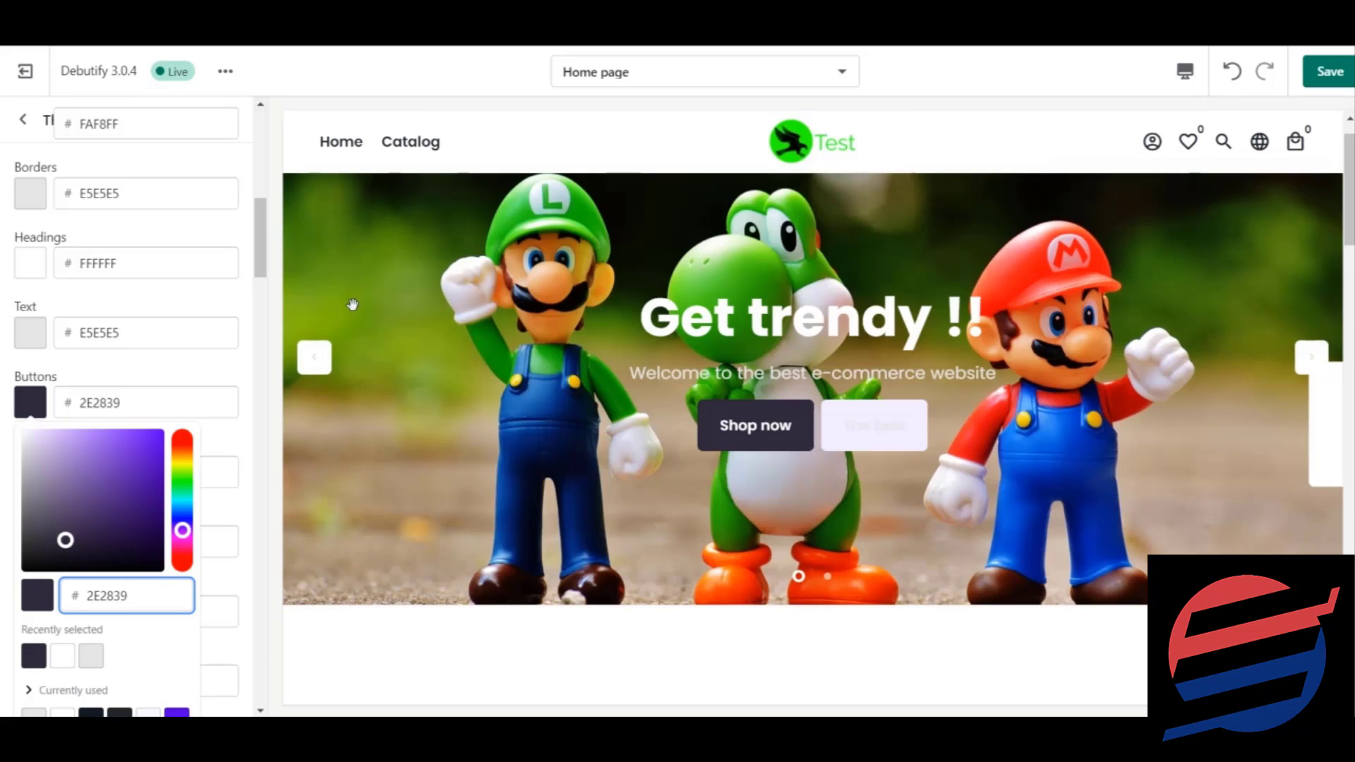
left_click(246, 313)
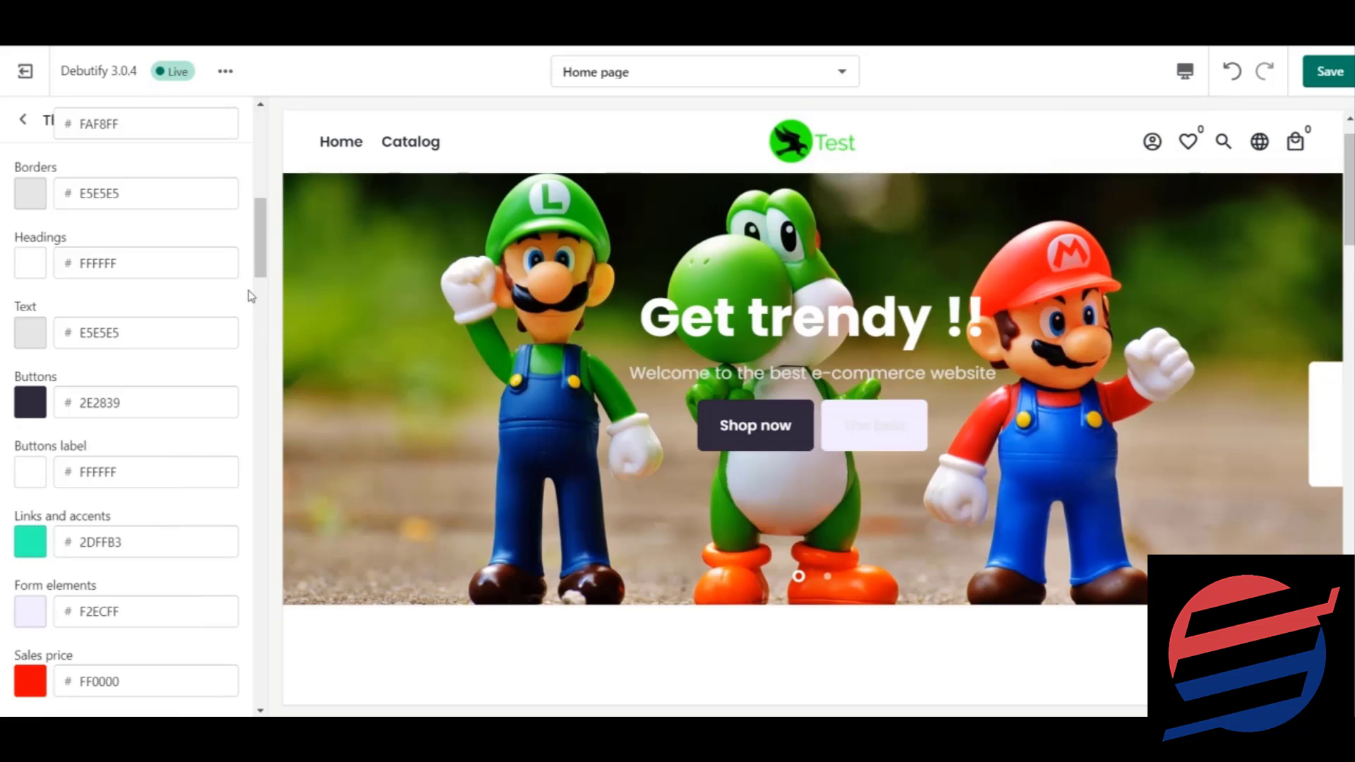
Save the color changes and leave the theme settings for the home page's section list
left_click_drag(263, 244, 264, 248)
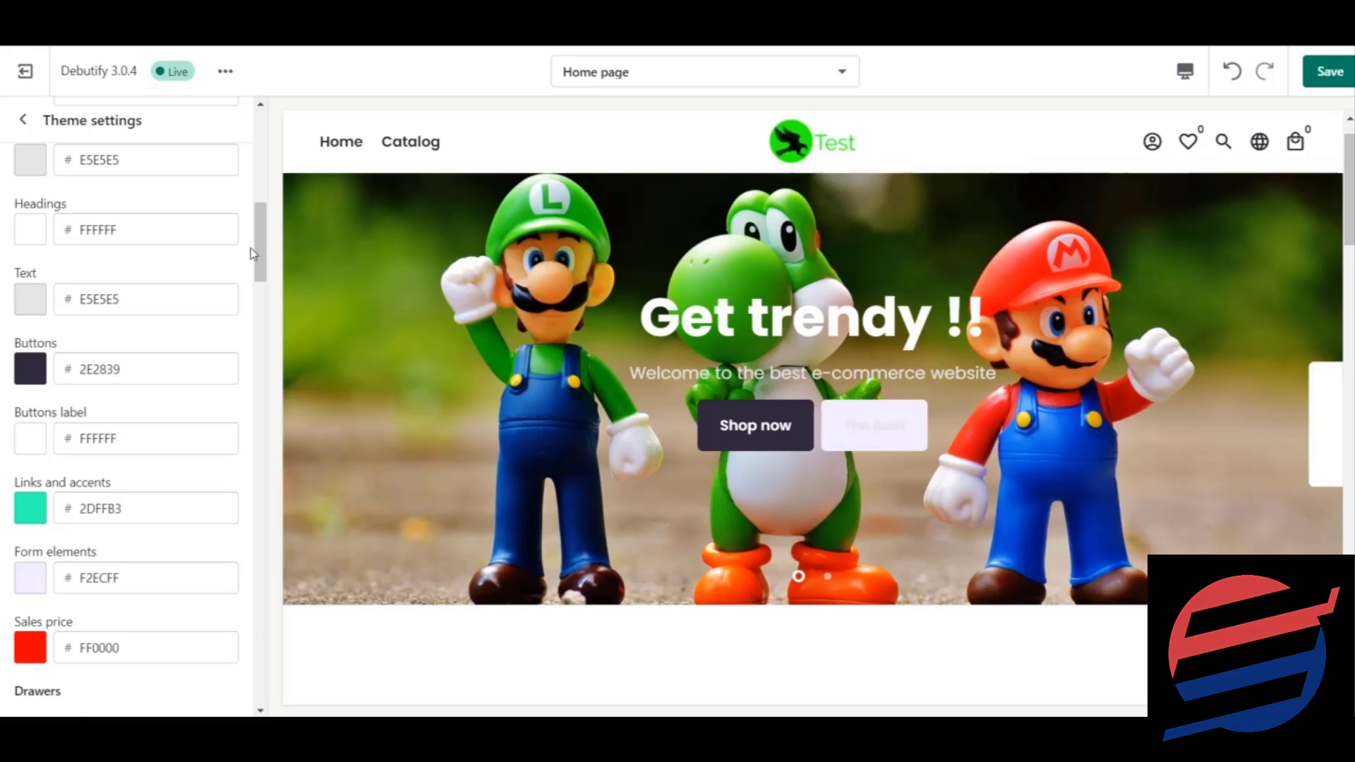
key("ctrl+z")
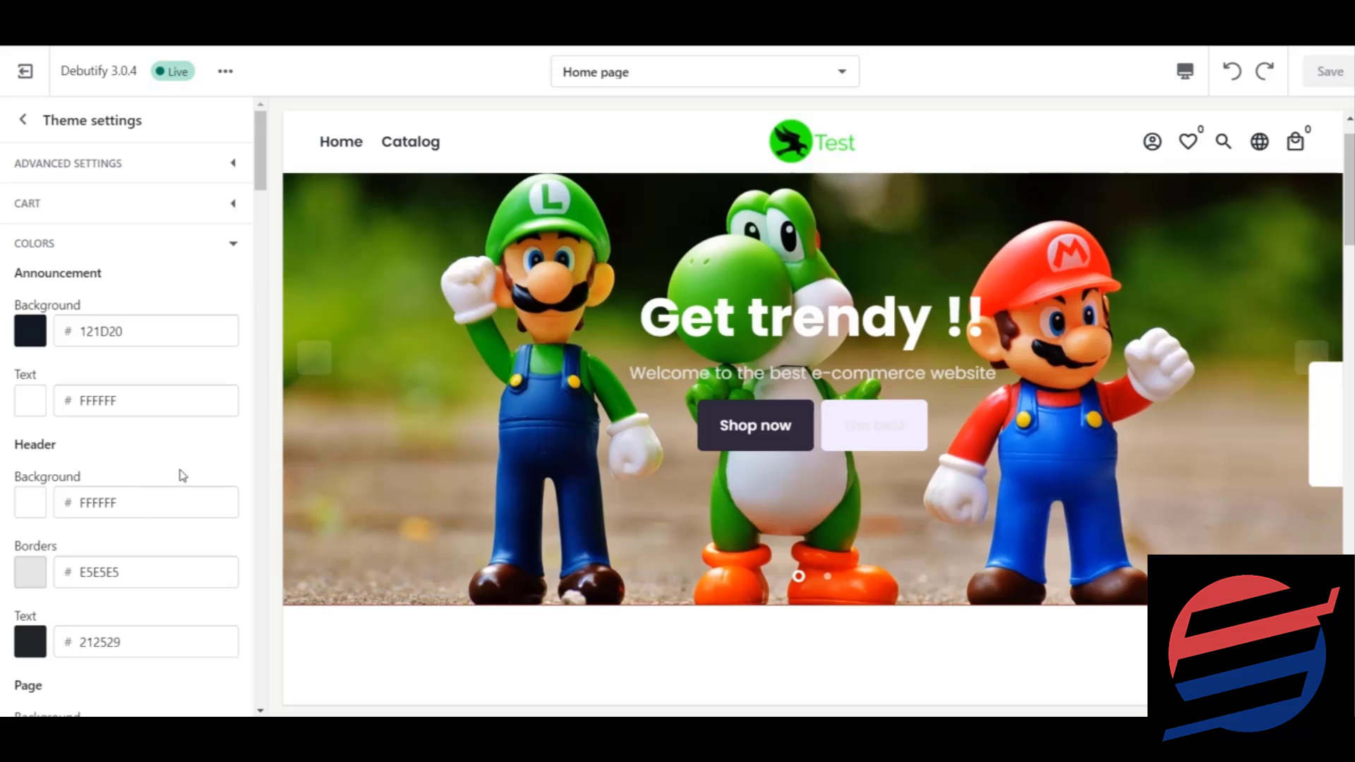
left_click(24, 120)
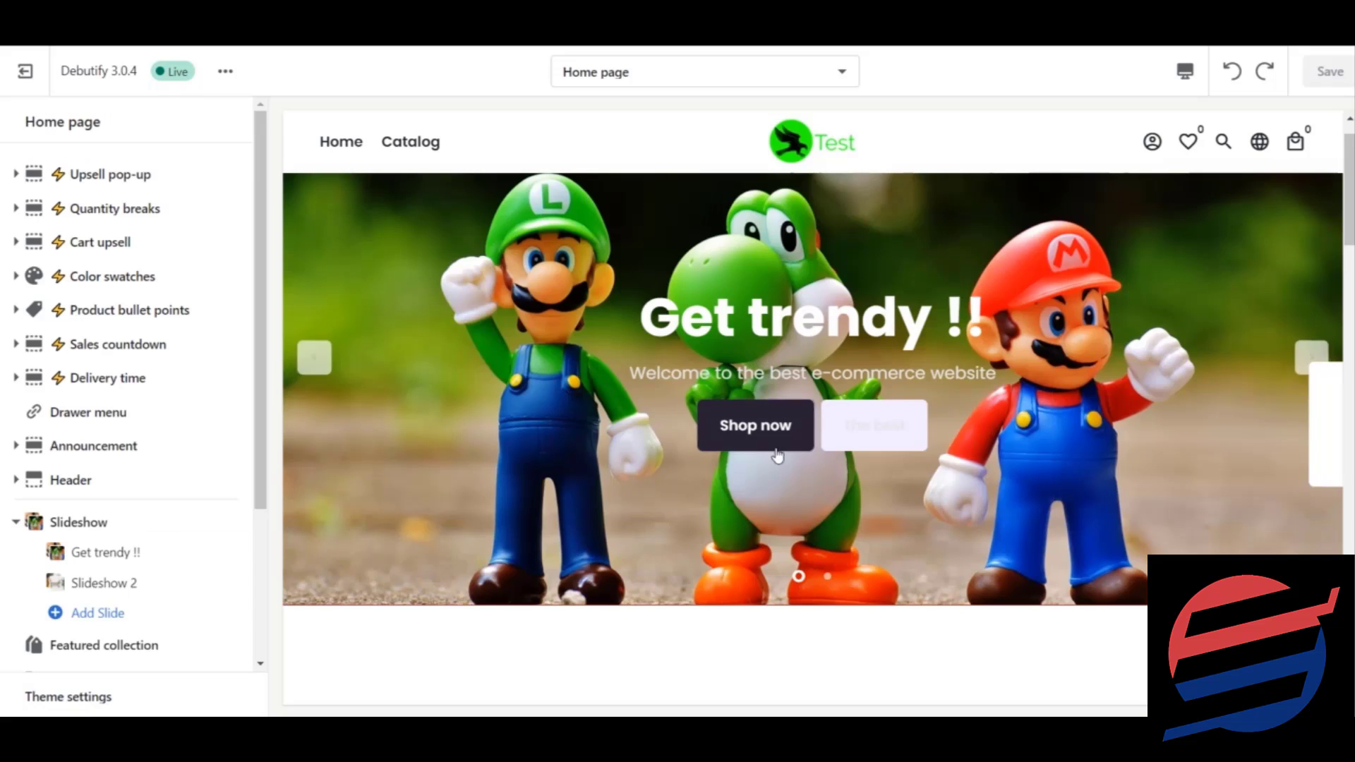
Open the settings of the "Get trendy !!" slide and go to its Buttons options
scroll(259, 307, "down", 2)
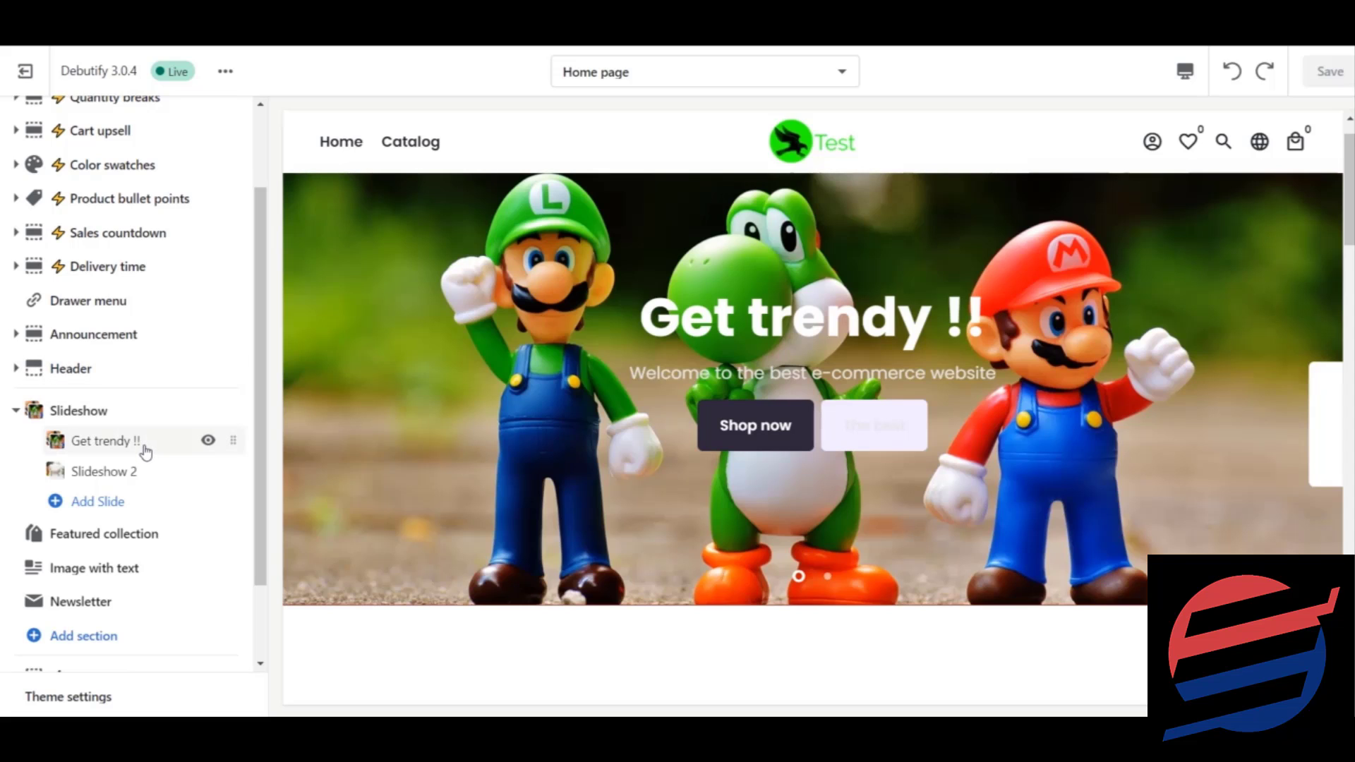
left_click(146, 450)
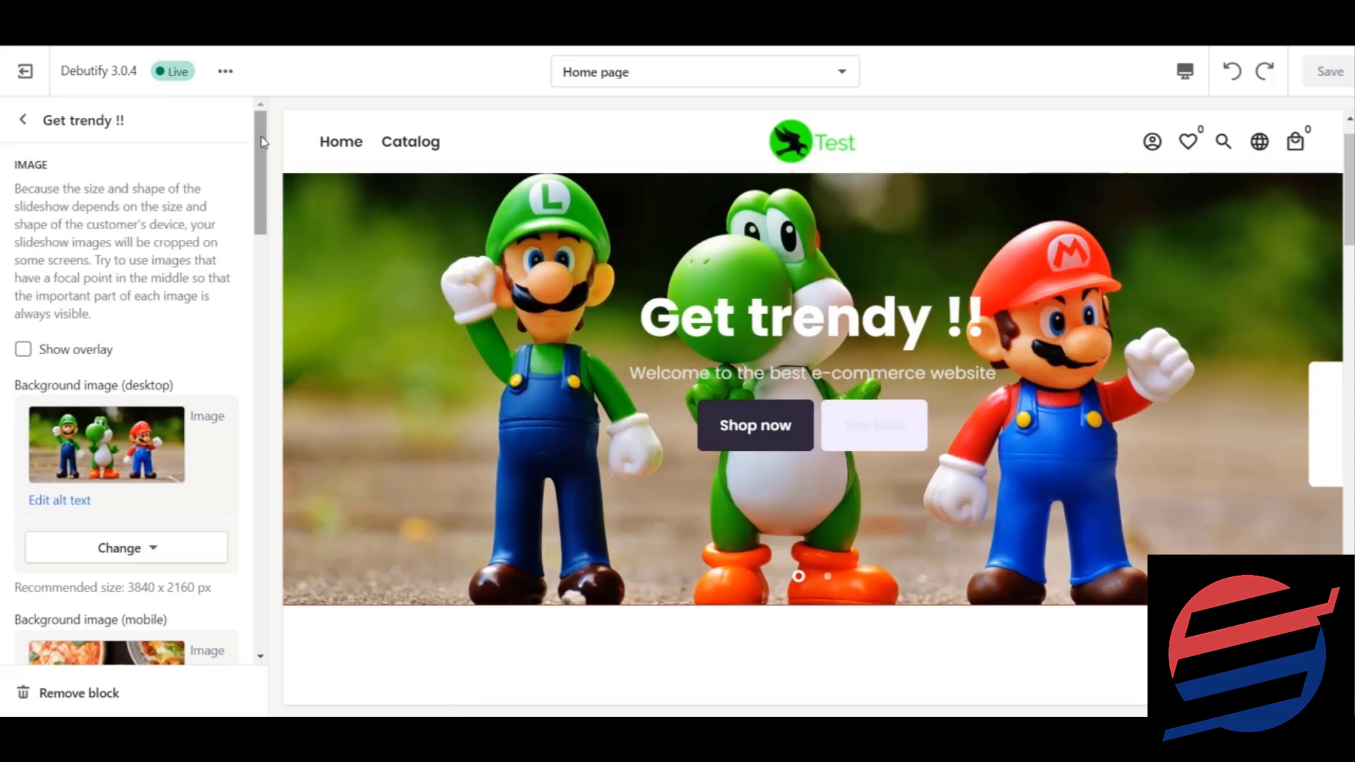
scroll(233, 437, "down", 5)
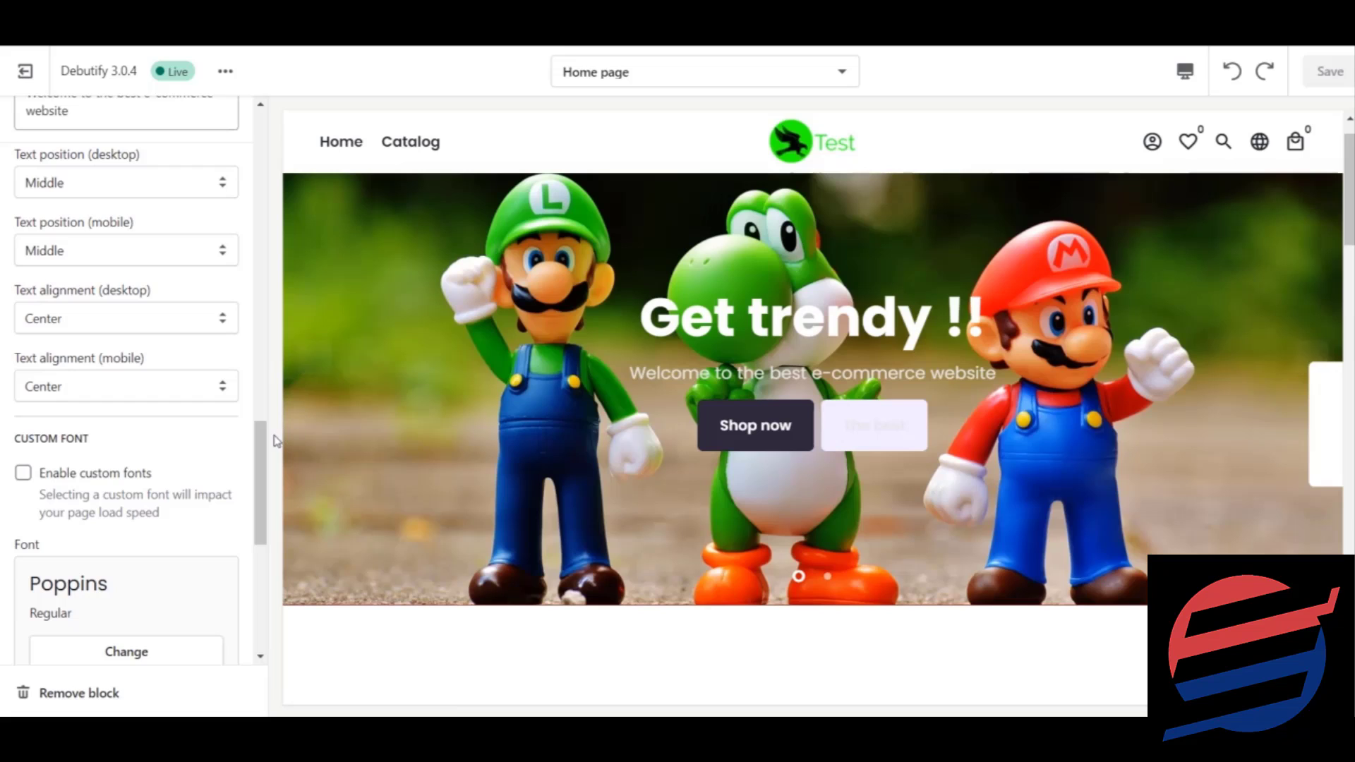
left_click_drag(260, 434, 275, 558)
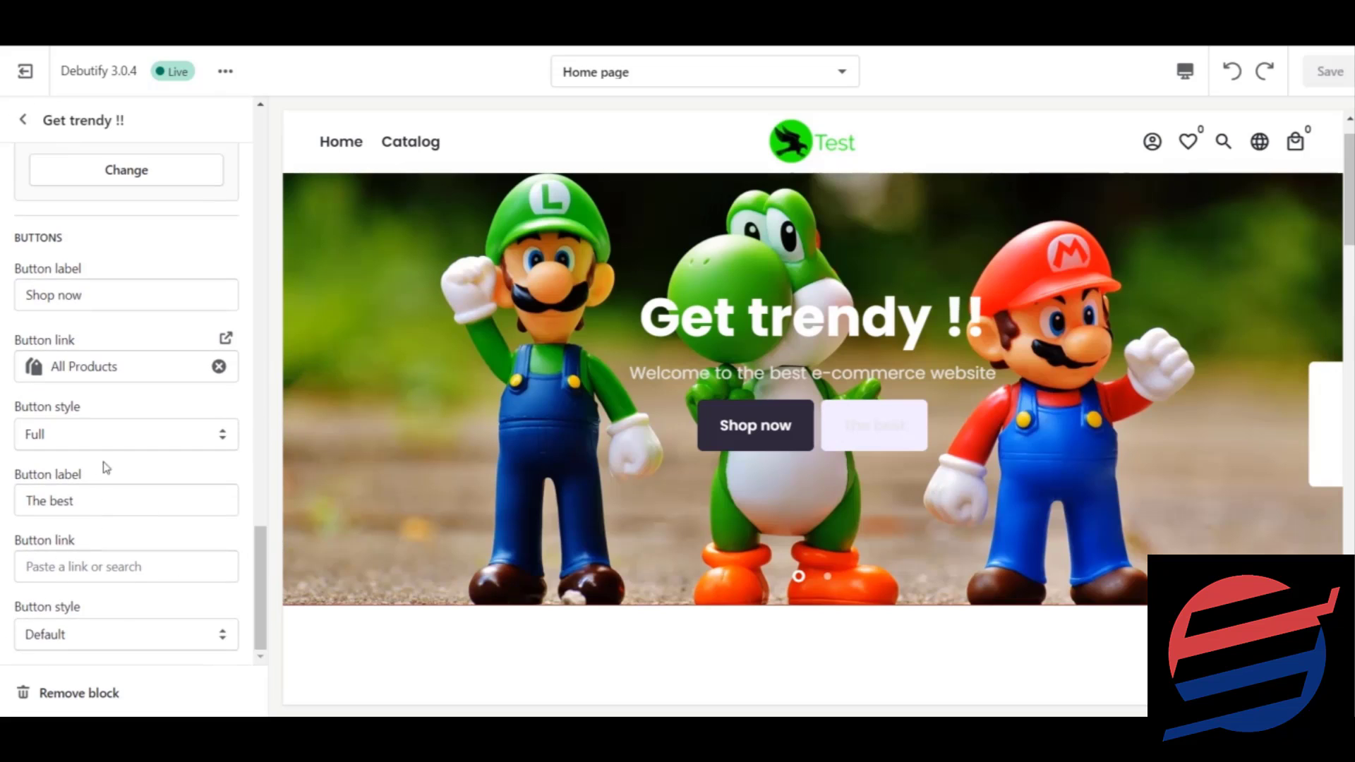
Try the Default style on the "Shop now" button and set it back to Full
left_click(111, 437)
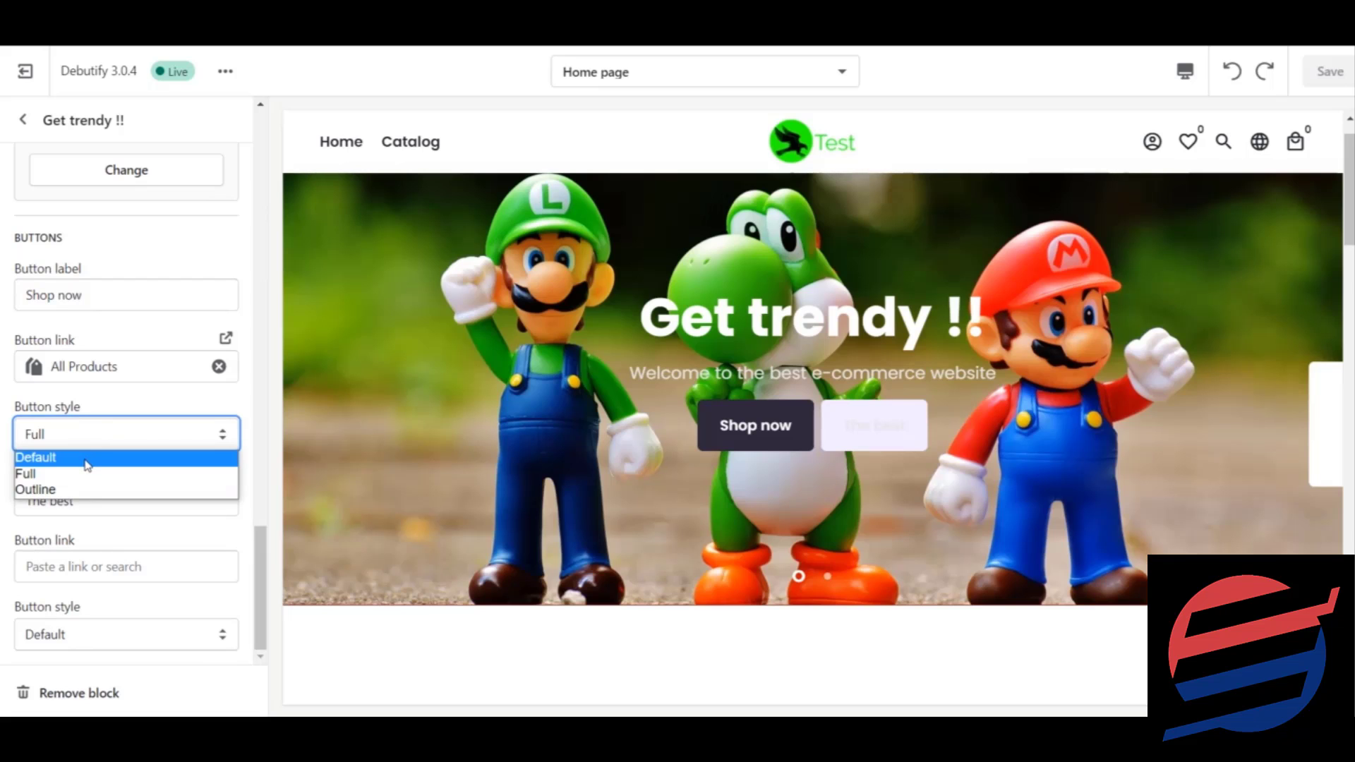
left_click(88, 456)
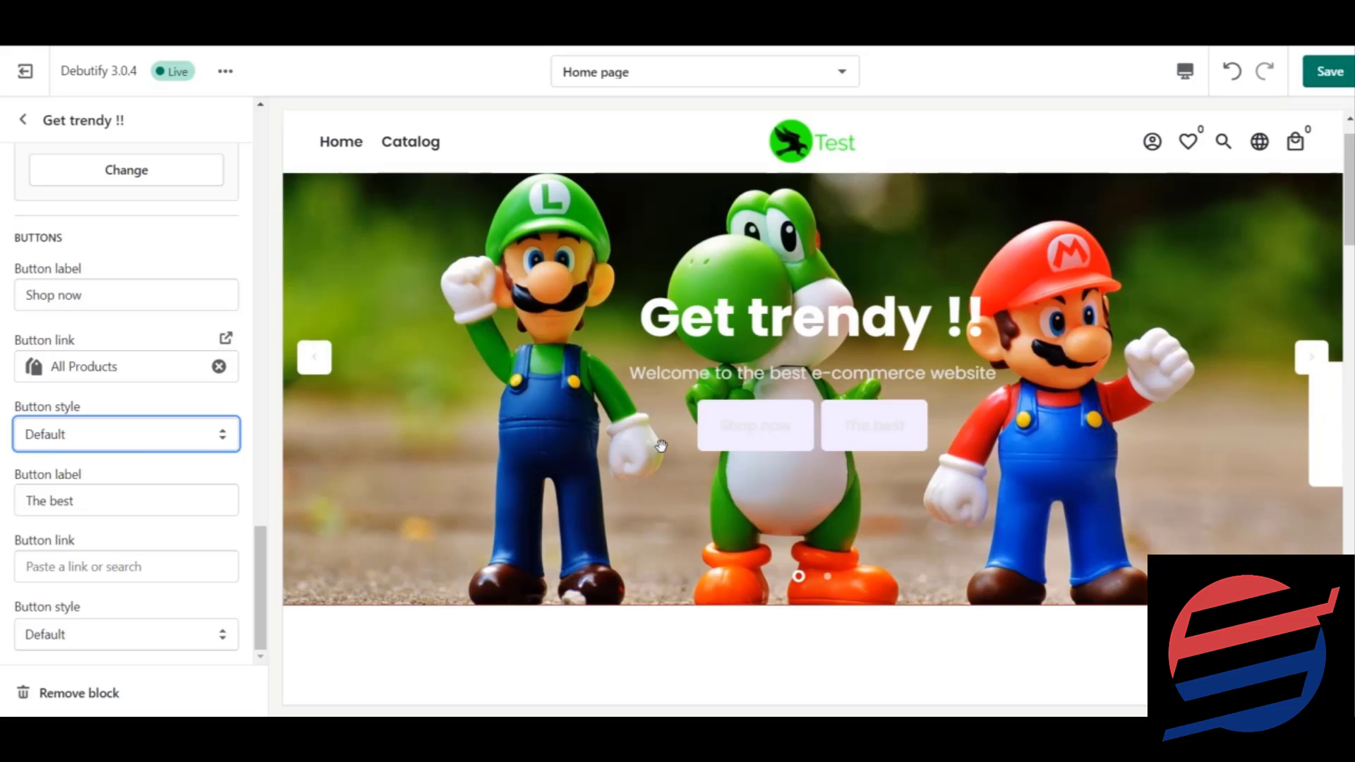
left_click(169, 437)
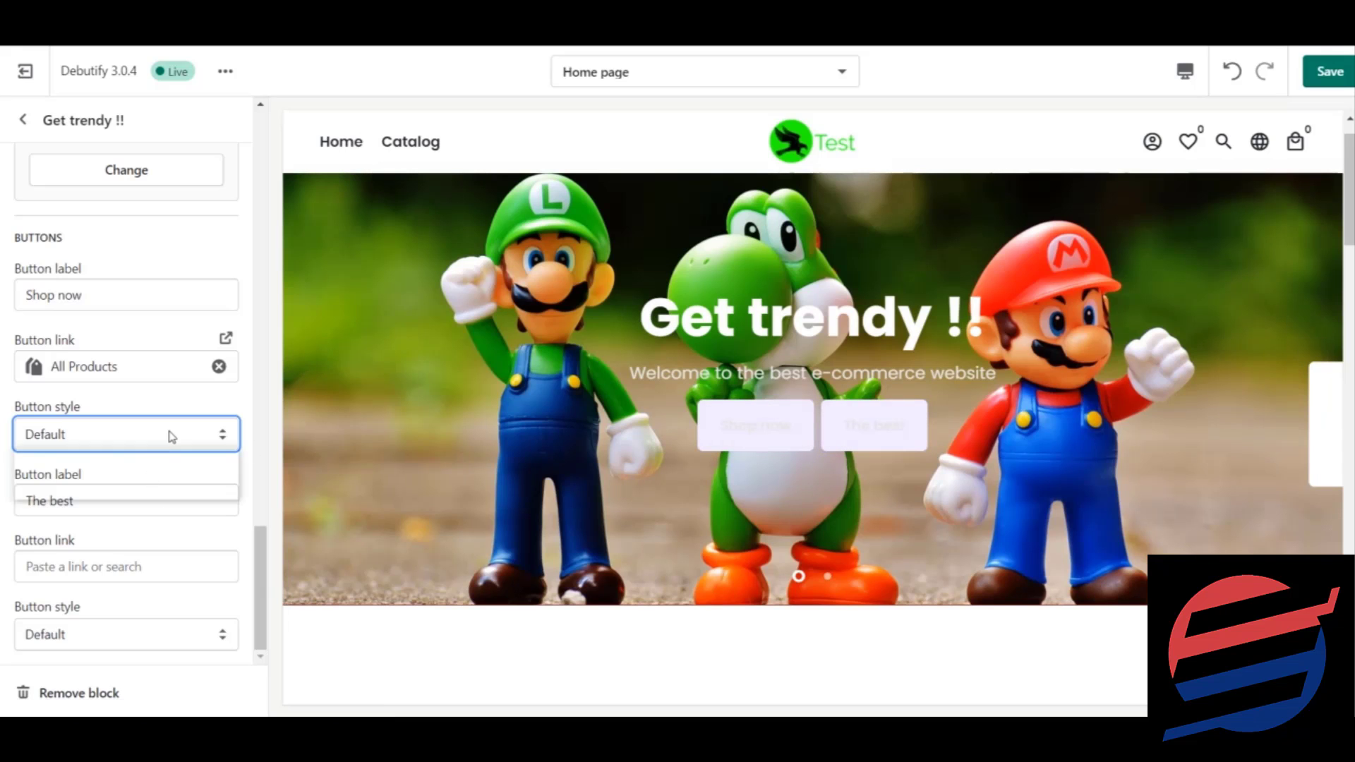
left_click(156, 472)
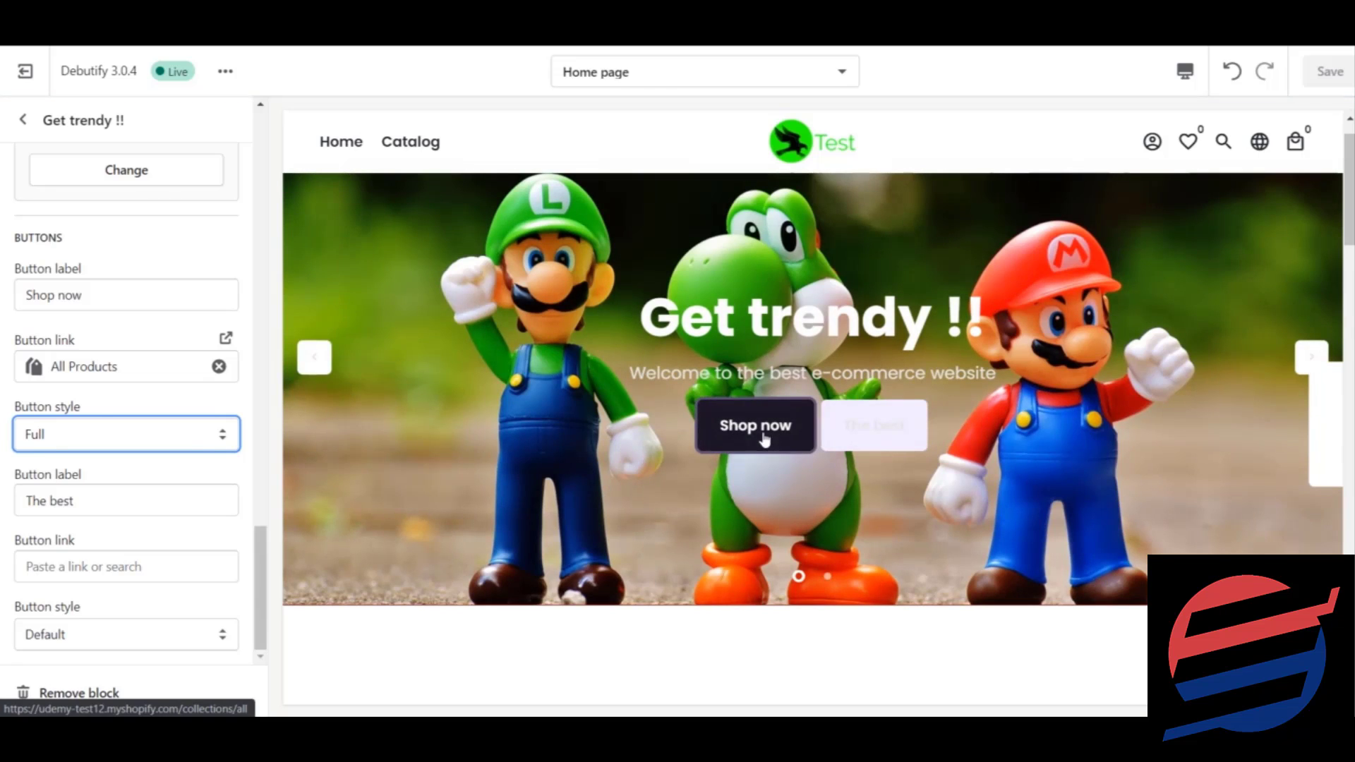
Set the style of the slide's second button, "The best", to Full and leave the slide's settings
left_click(269, 548)
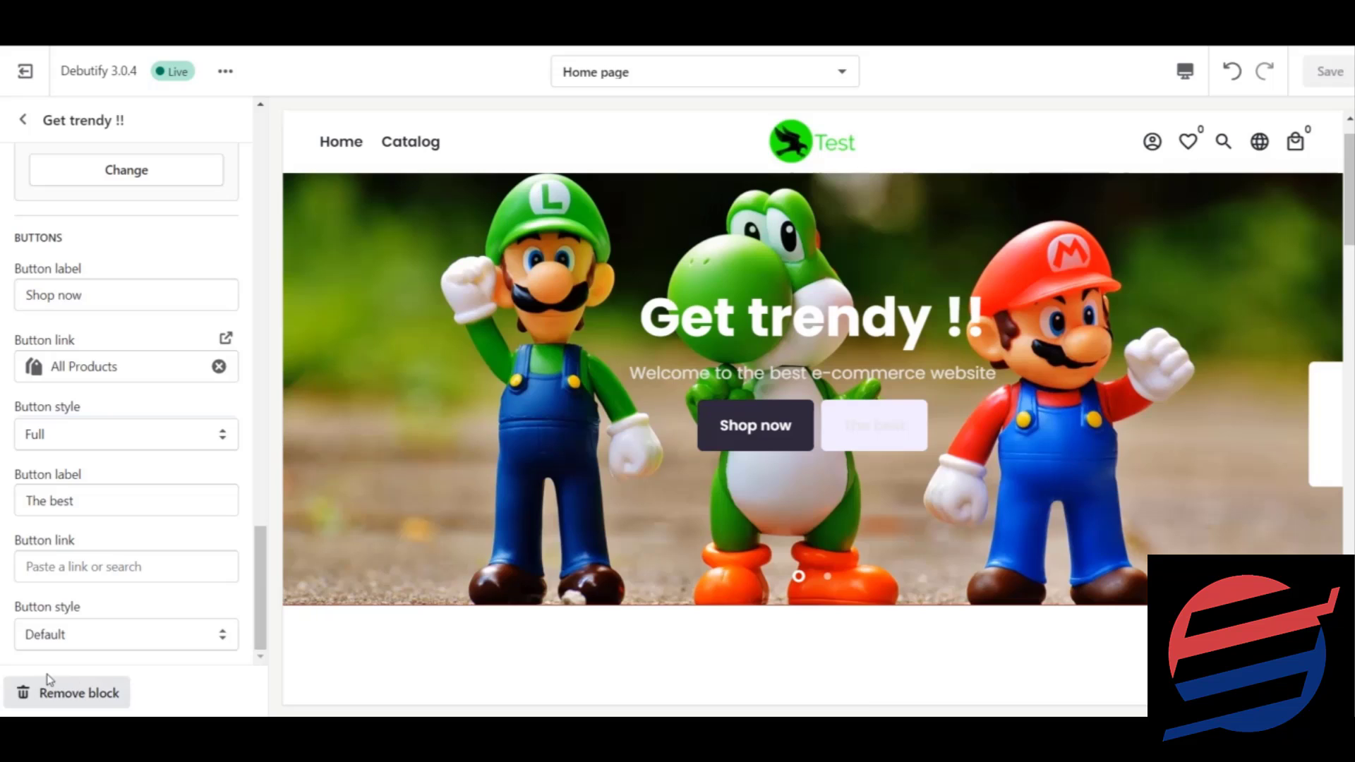
left_click(92, 638)
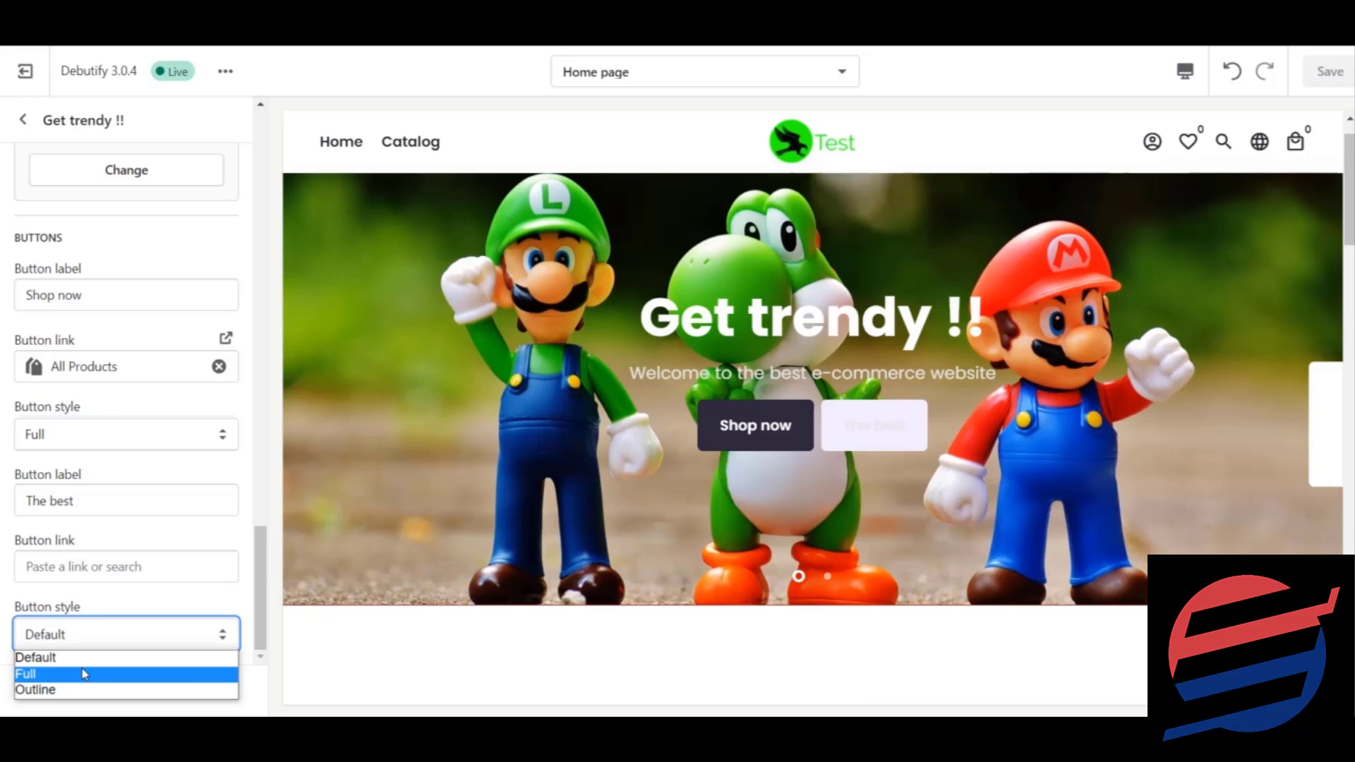
left_click(82, 668)
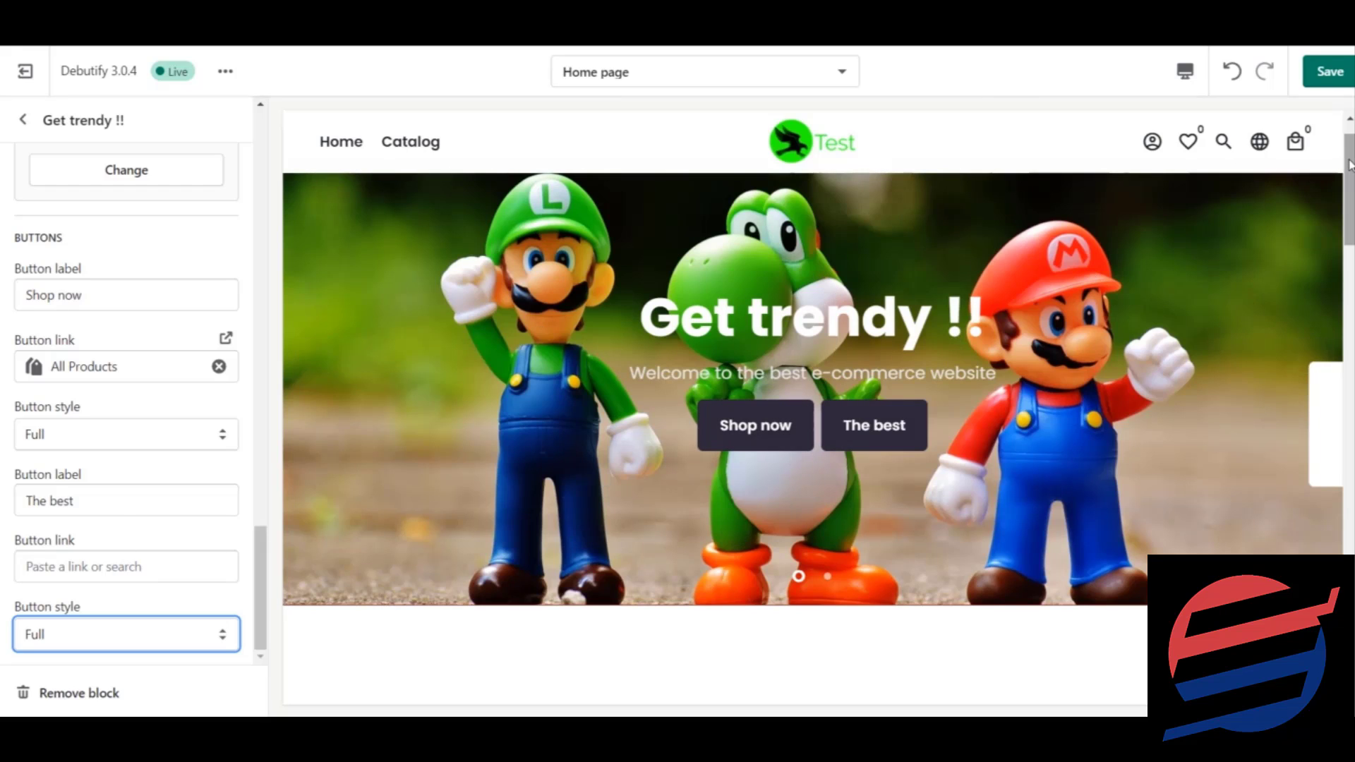
scroll(1277, 204, "up", 2)
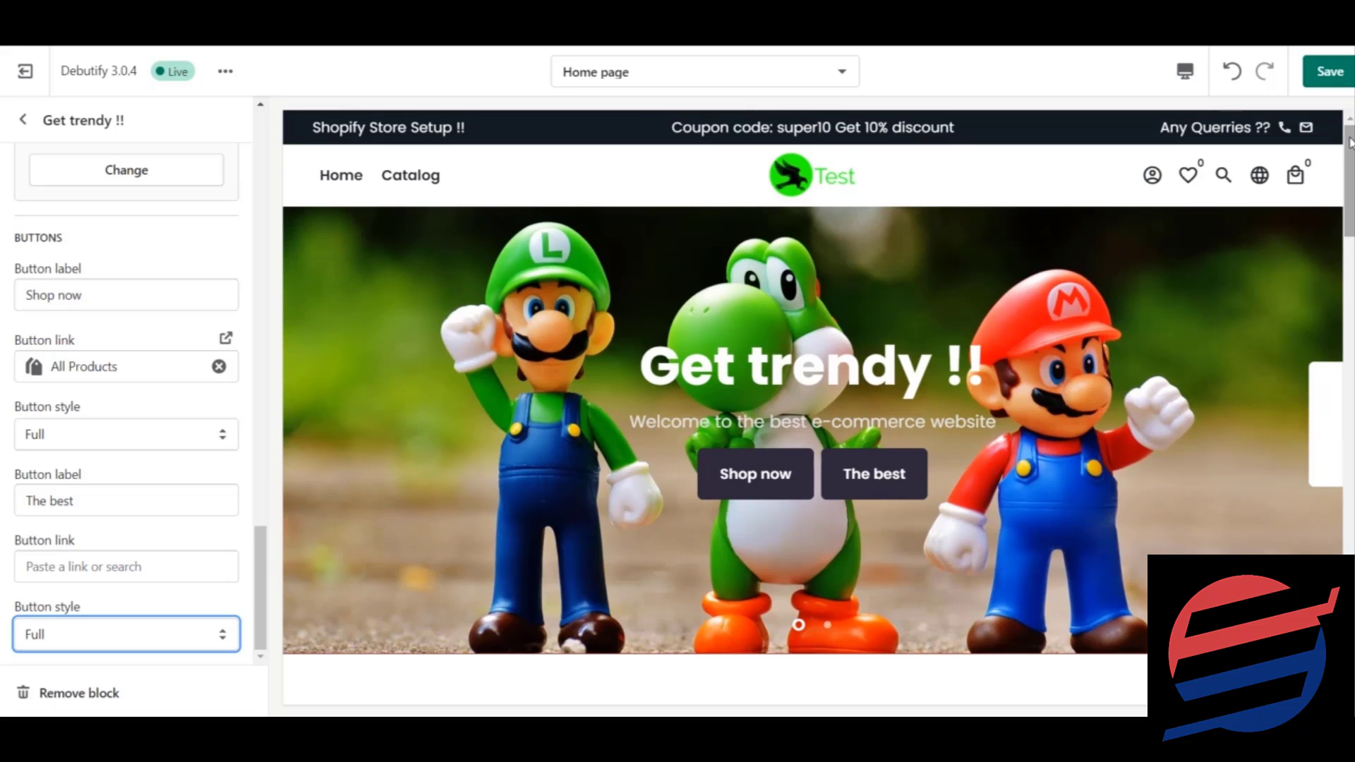
left_click(33, 127)
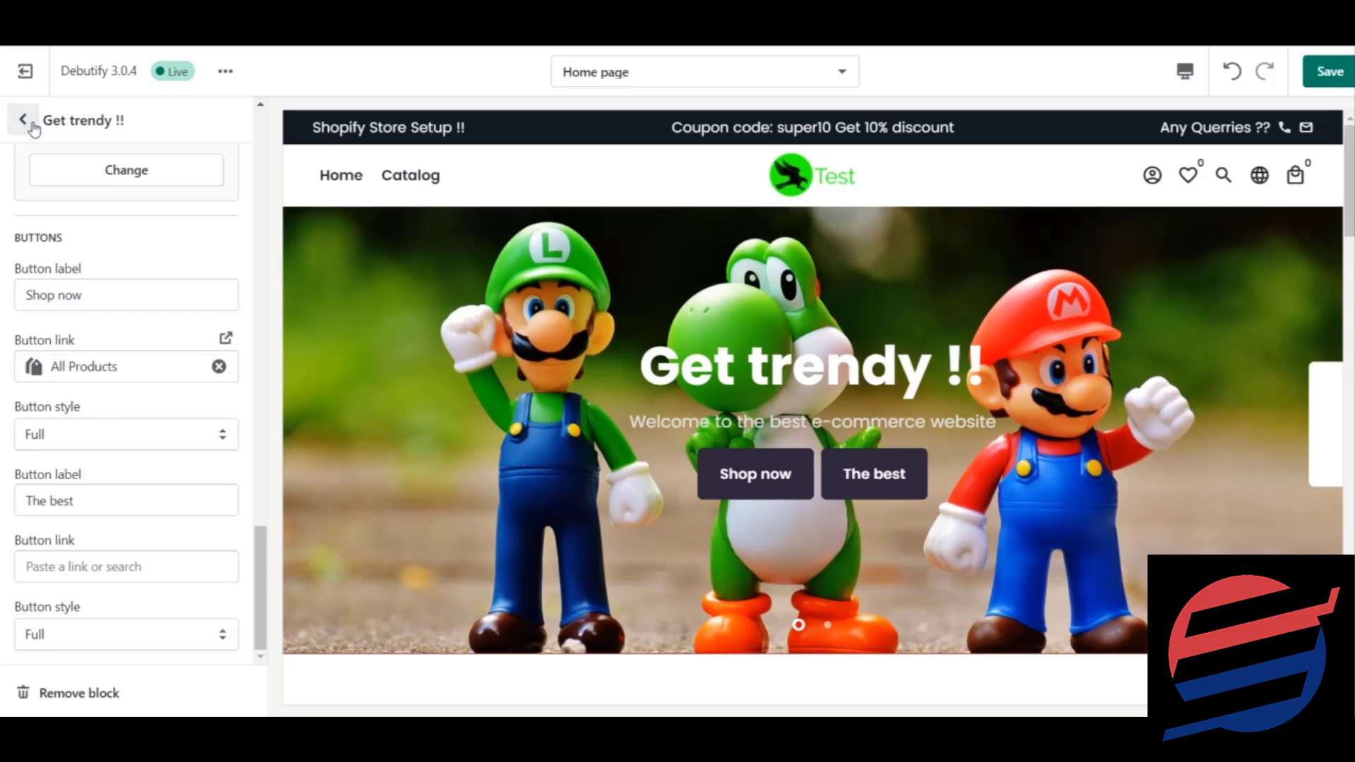